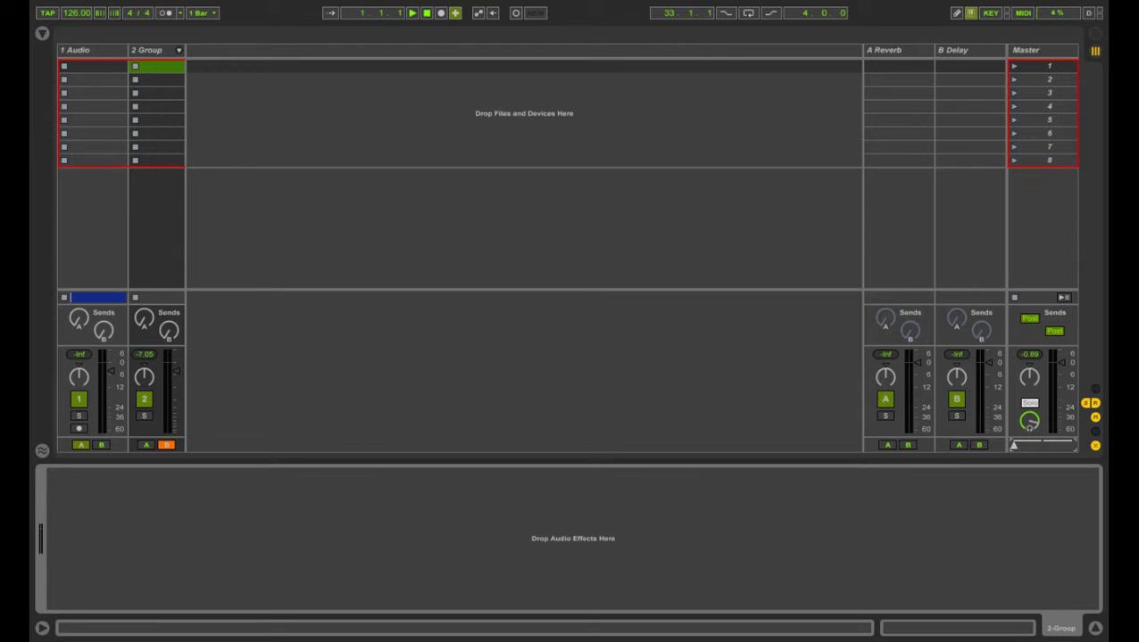
# Switch to the browser, view the Last Winter album on Spotify and iTunes, and return to Ableton Live
pyautogui.hotkey('alt', 'Tab')
pyautogui.doubleClick(1014, 343)
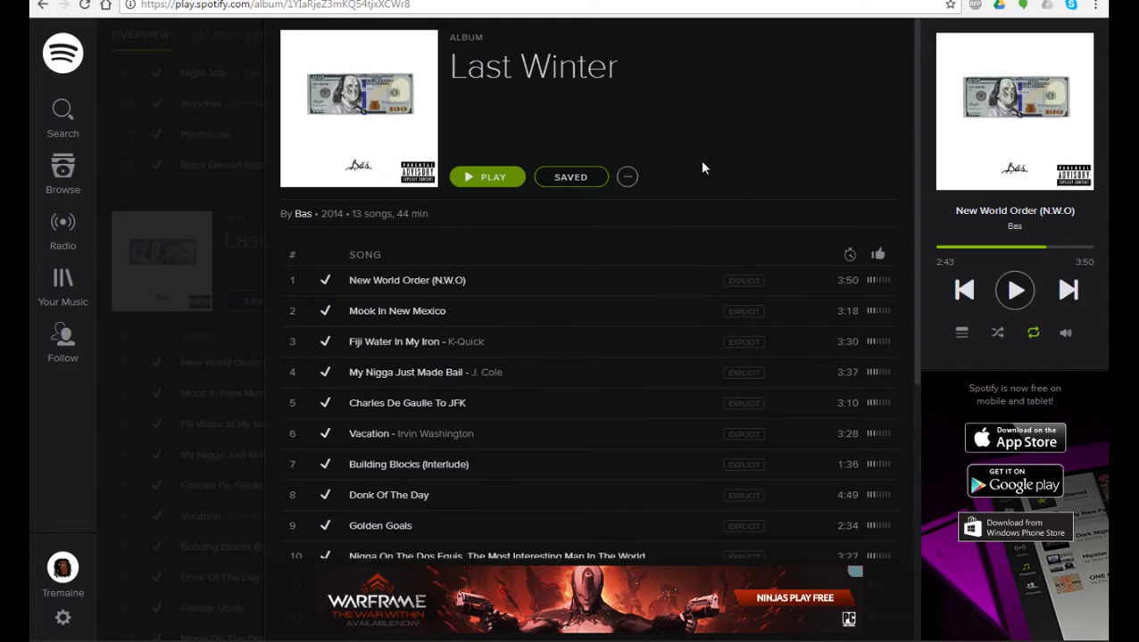
pyautogui.hotkey('ctrl', 'Tab')
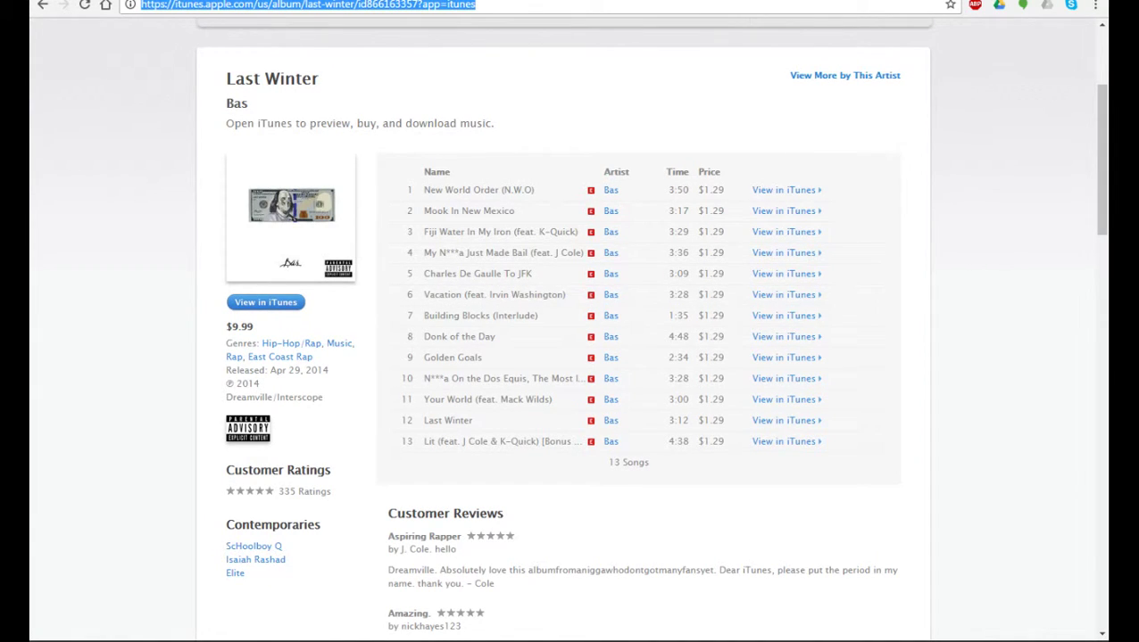
pyautogui.hotkey('ctrl', 'Tab')
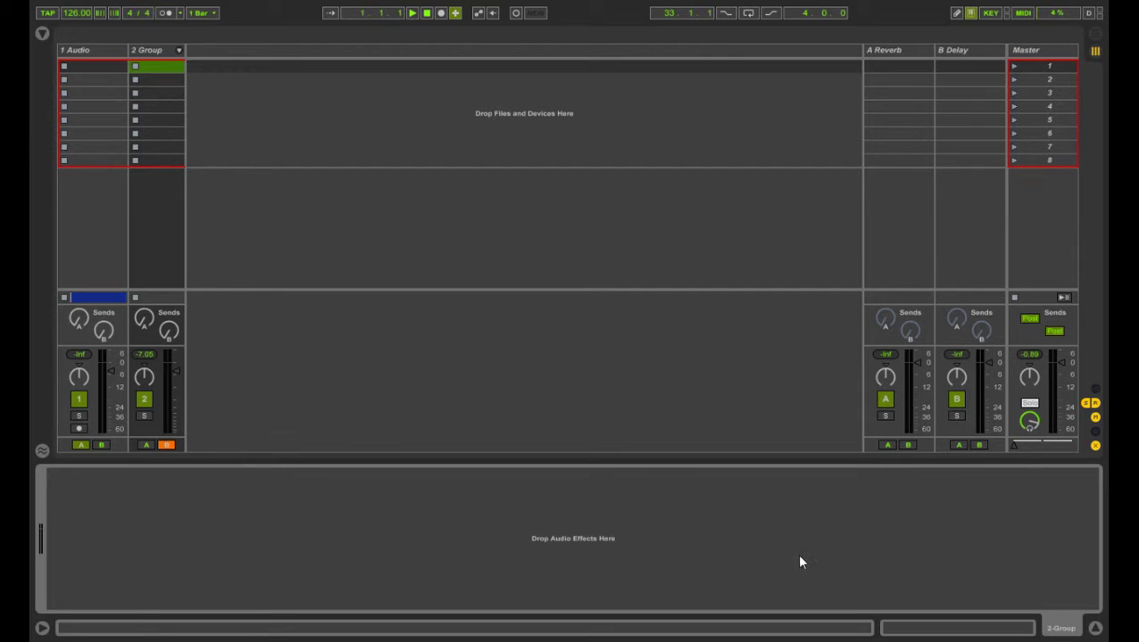
# Play back the original song from the start of the set and stop playback
pyautogui.click(1093, 629)
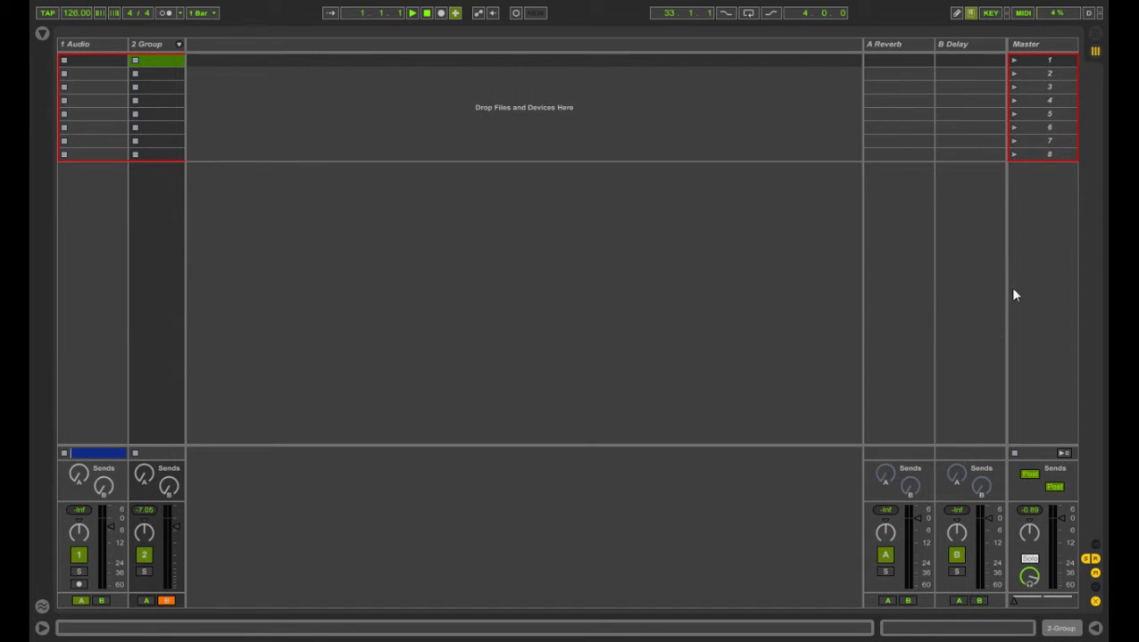
pyautogui.click(1094, 628)
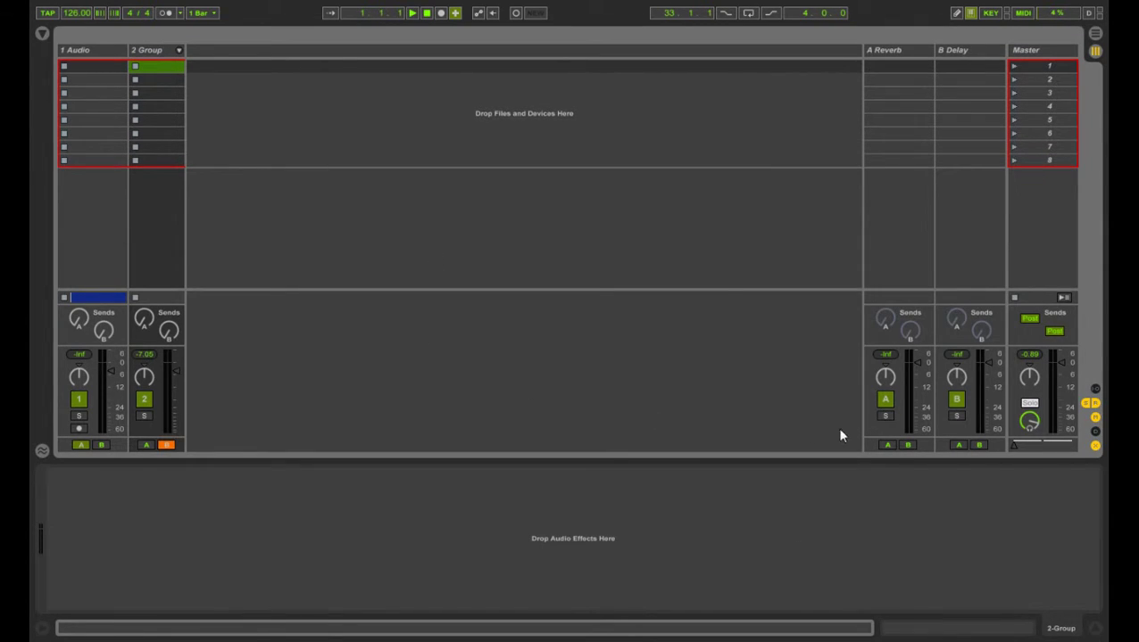
pyautogui.click(414, 14)
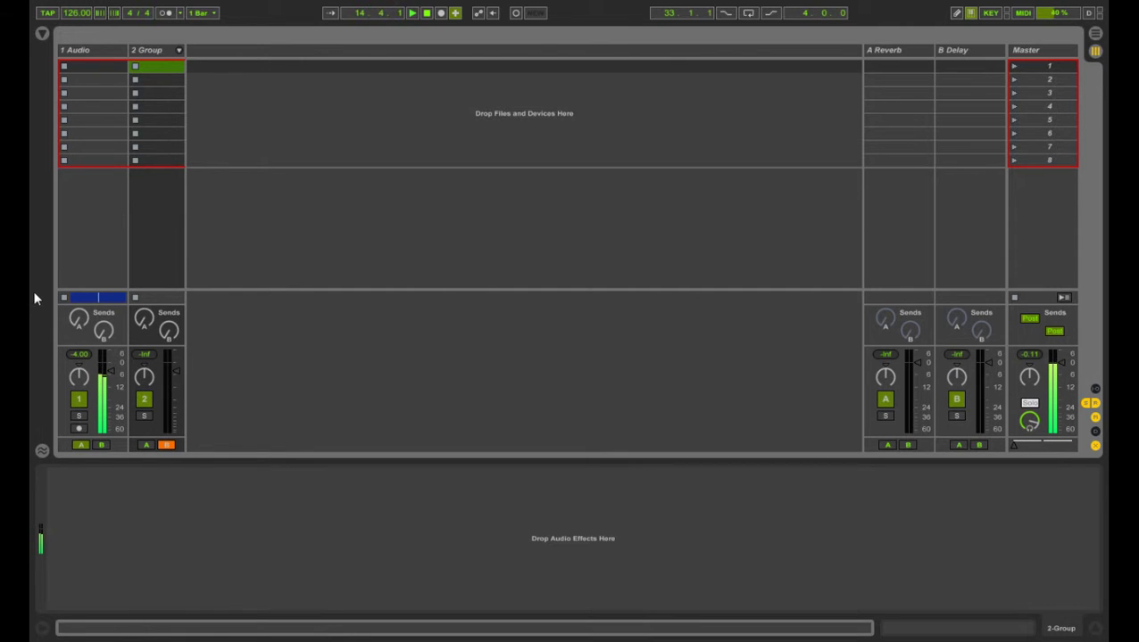
pyautogui.click(427, 14)
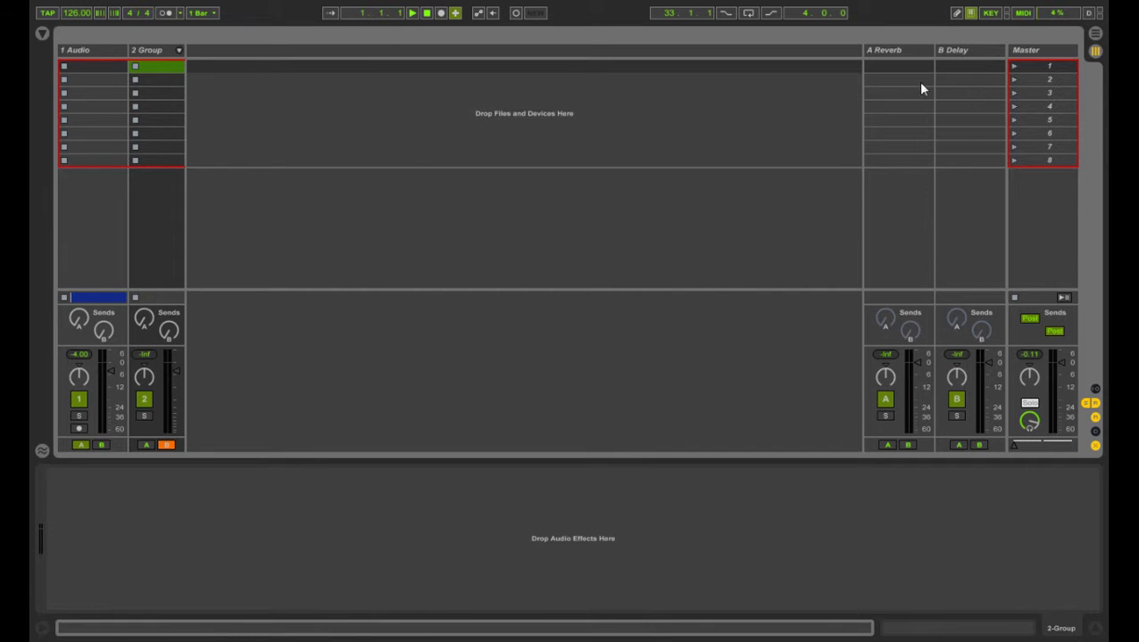
# Show the Arrangement View, unfold 2 Group to its instrument tracks, and fit the whole song on the timeline
pyautogui.click(1094, 33)
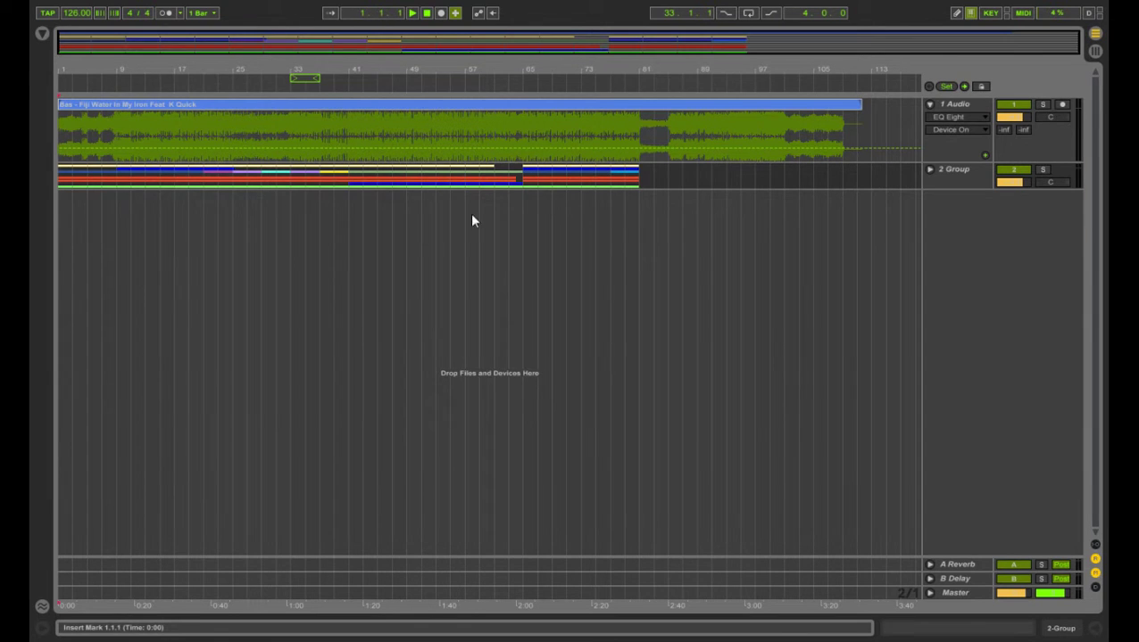
pyautogui.moveTo(79, 58); pyautogui.dragTo(173, 157)
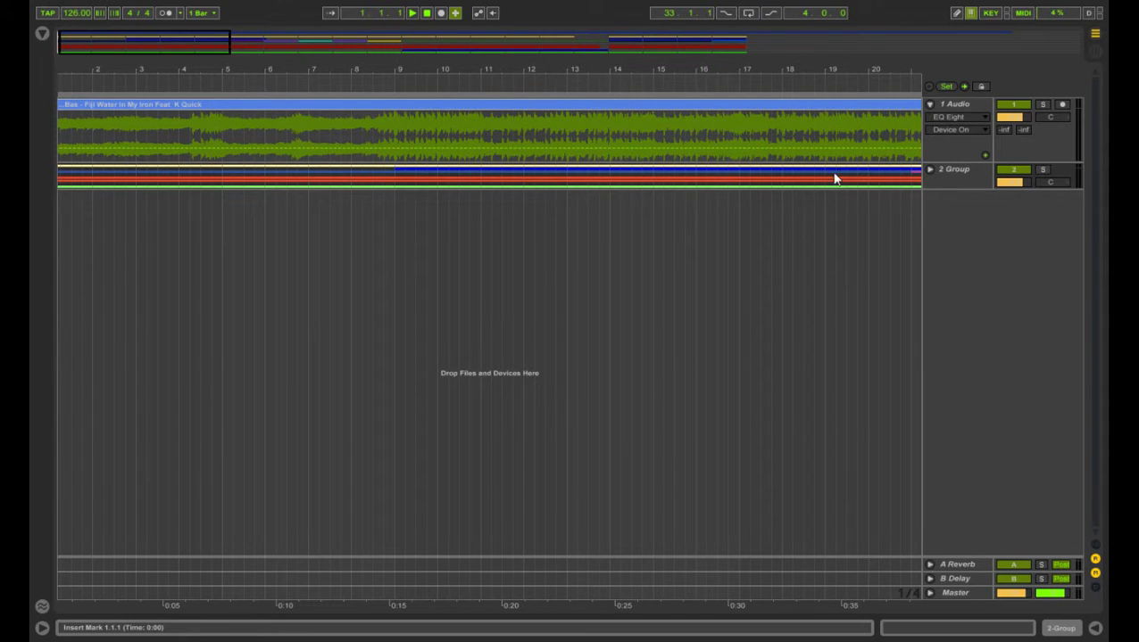
pyautogui.click(929, 170)
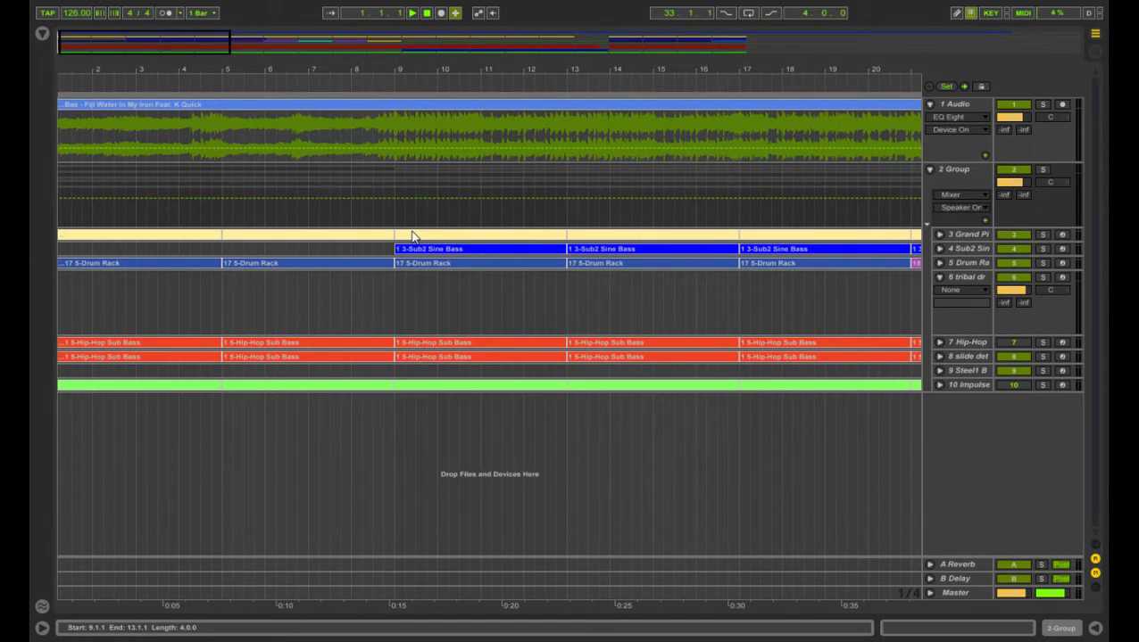
pyautogui.moveTo(134, 70); pyautogui.dragTo(143, 69)
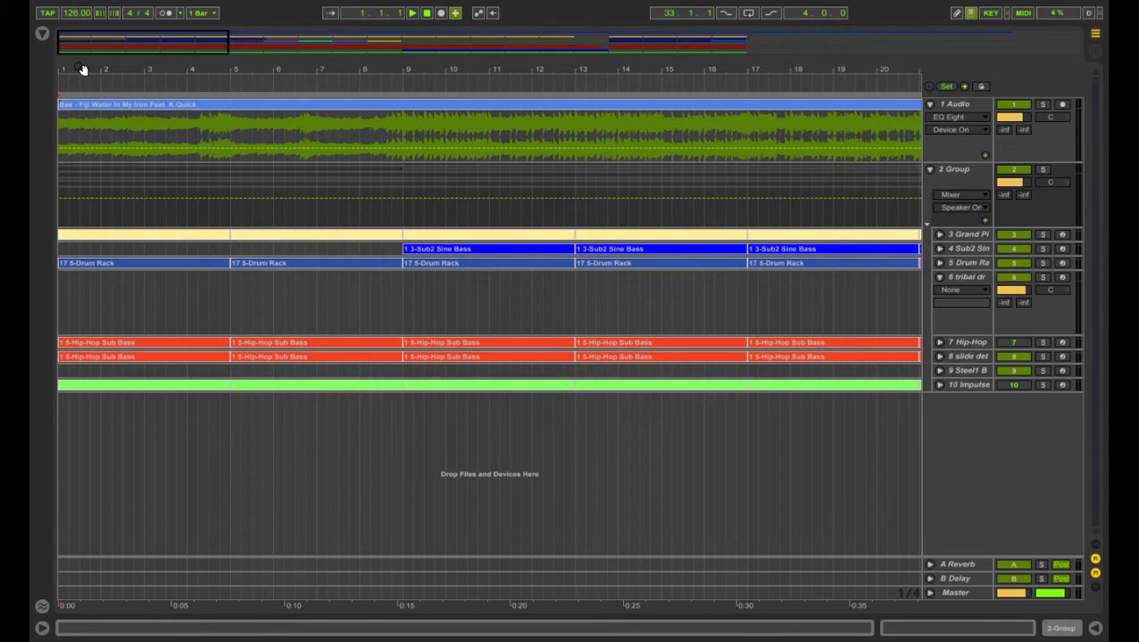
pyautogui.moveTo(83, 71); pyautogui.dragTo(84, 27)
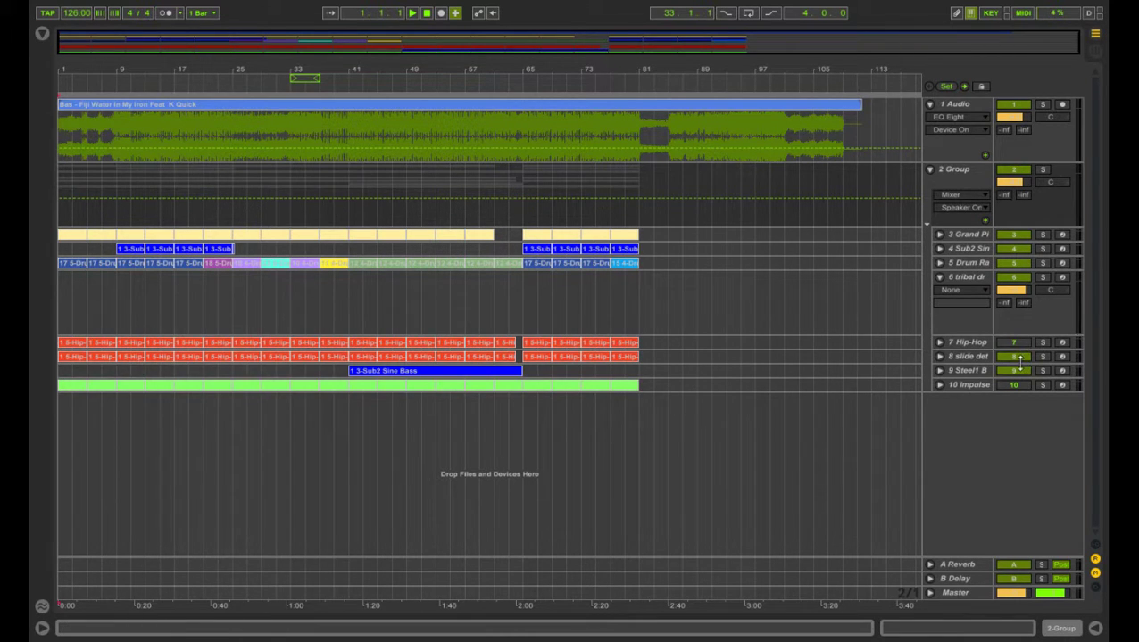
# Show the device chain of the 1 Audio track
pyautogui.click(952, 235)
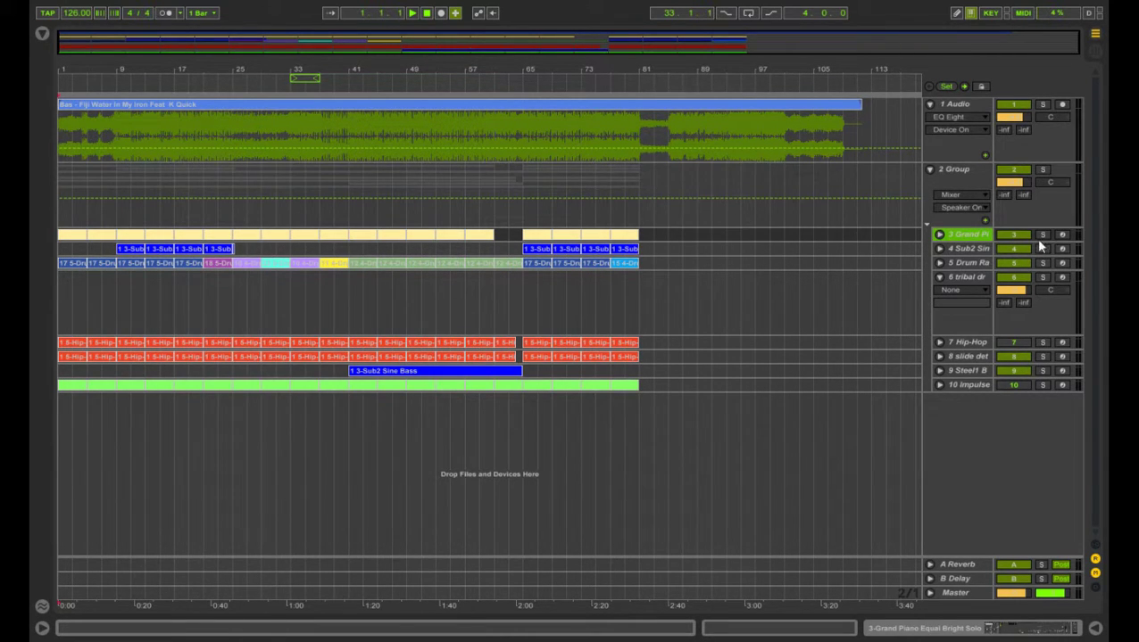
pyautogui.click(961, 107)
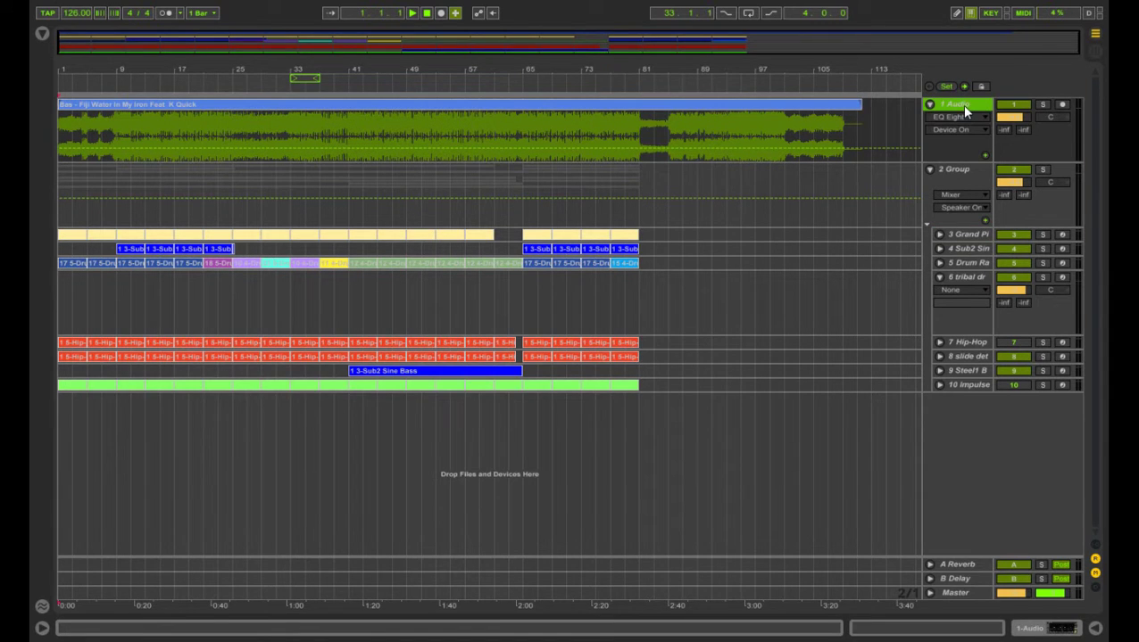
pyautogui.doubleClick(961, 105)
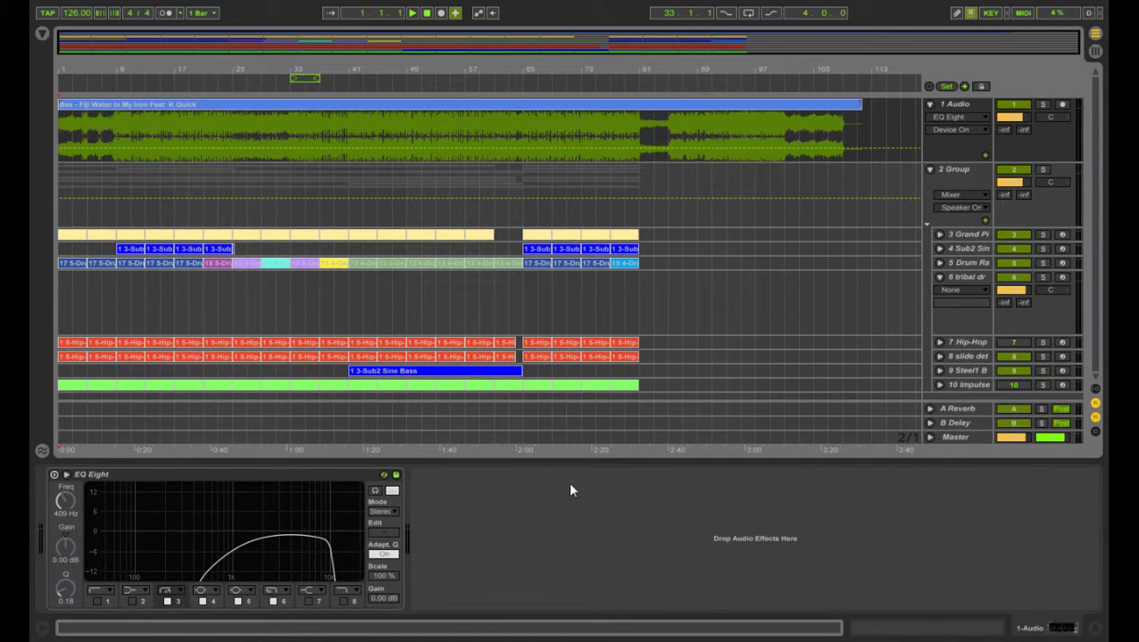
# Solo the Grand Piano and 1 Audio tracks and turn on EQ Eight on 1 Audio
pyautogui.click(1042, 236)
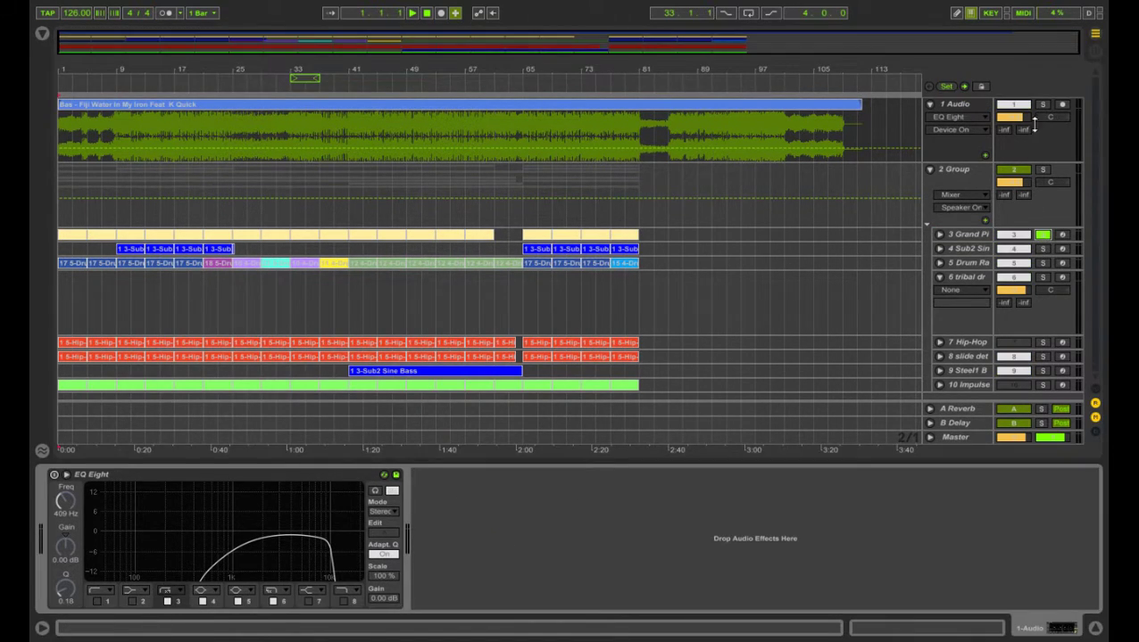
pyautogui.click(1041, 106)
pyautogui.click(156, 474)
pyautogui.click(54, 474)
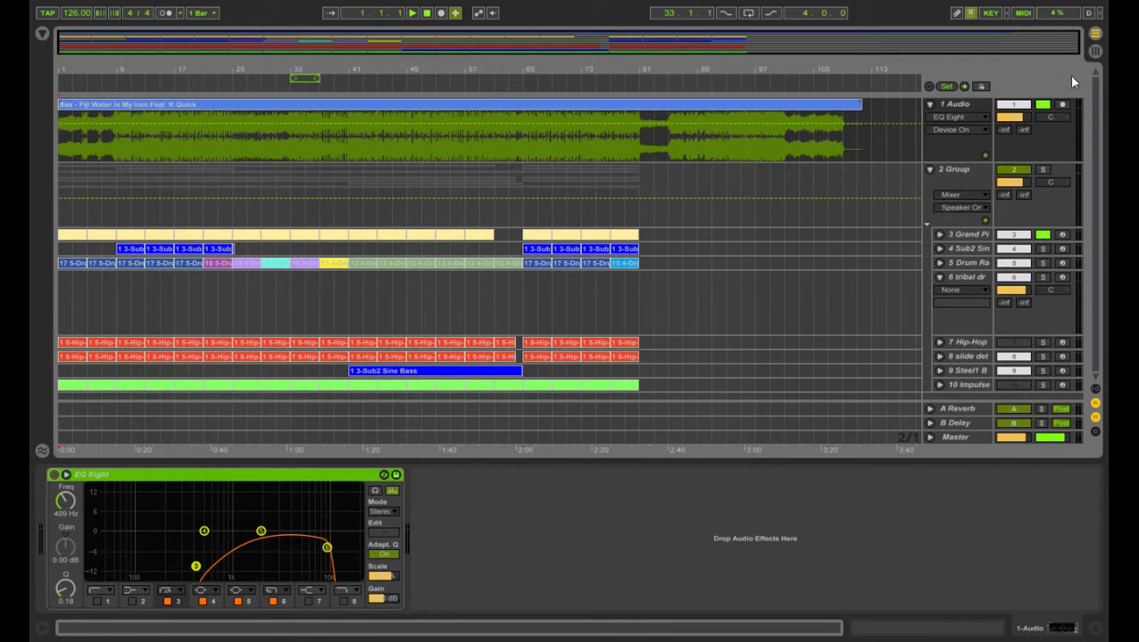
# Center the master crossfader between A and B in the Session View mixer and return to the Arrangement View
pyautogui.click(1093, 51)
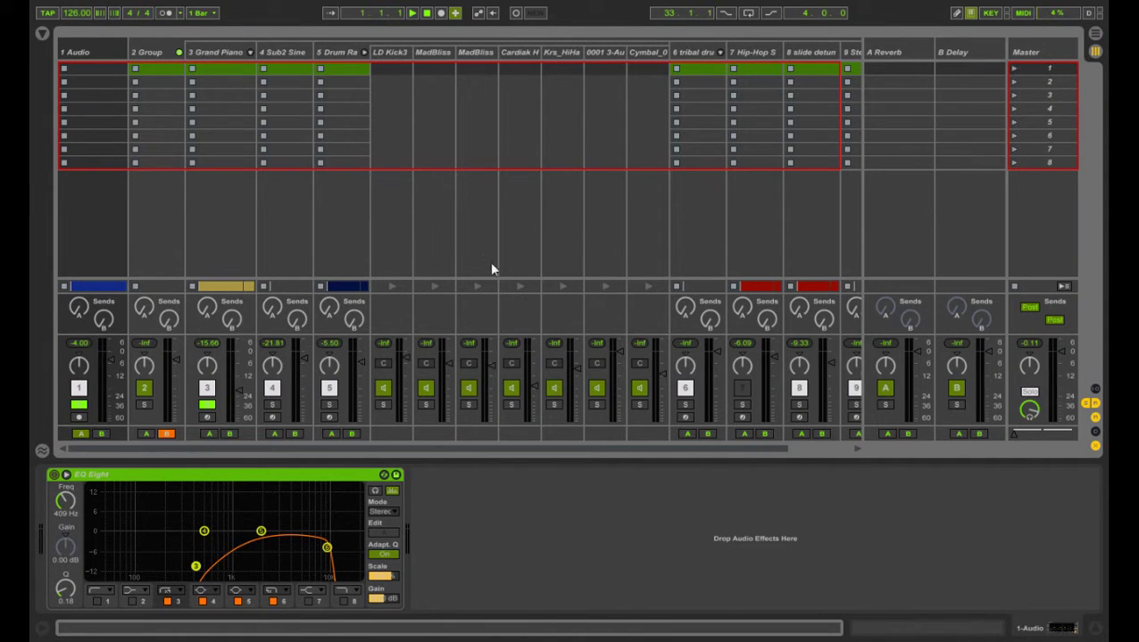
pyautogui.moveTo(1022, 434); pyautogui.dragTo(1041, 429)
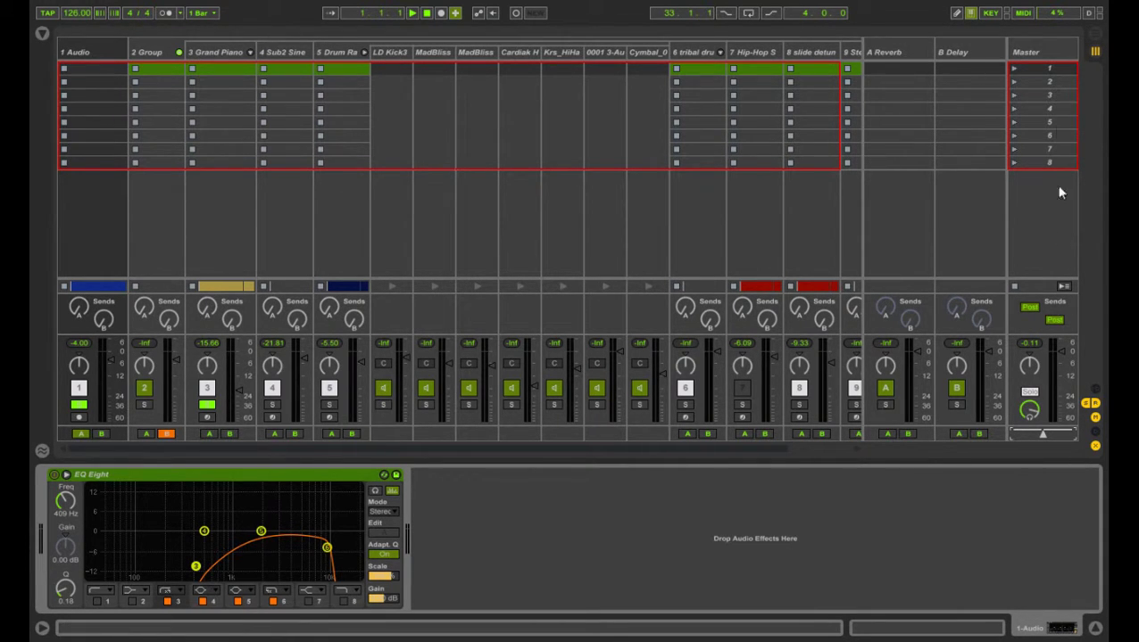
pyautogui.click(1095, 37)
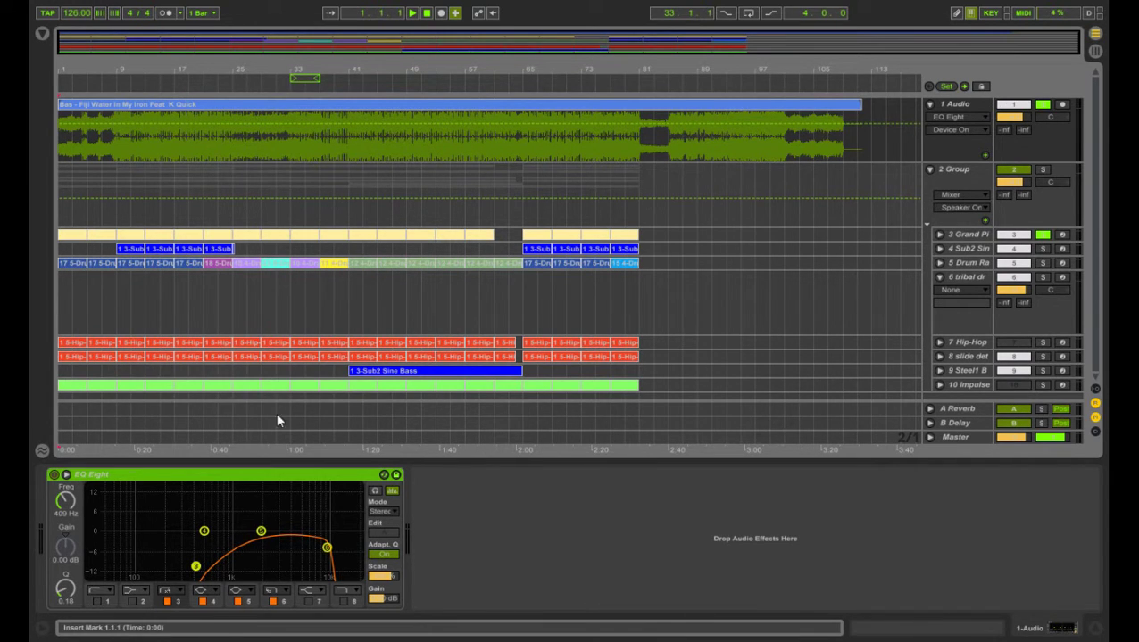
# Play the soloed tracks with the crossfader moved fully to A, then return to the Arrangement View
pyautogui.click(413, 13)
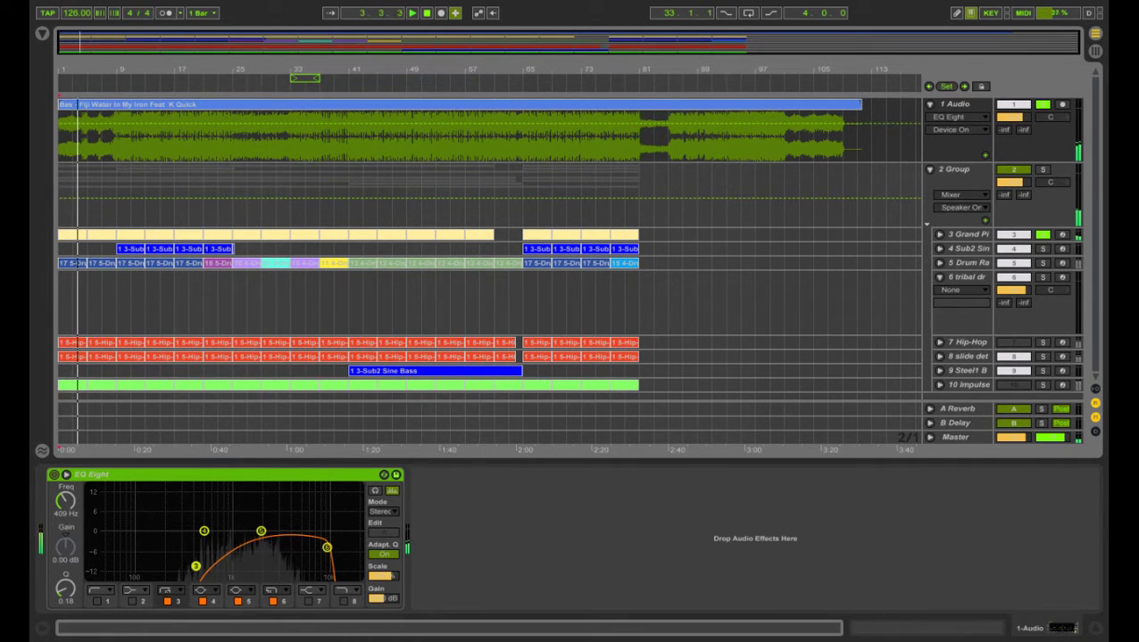
pyautogui.click(1094, 51)
pyautogui.moveTo(1040, 433); pyautogui.dragTo(1014, 433)
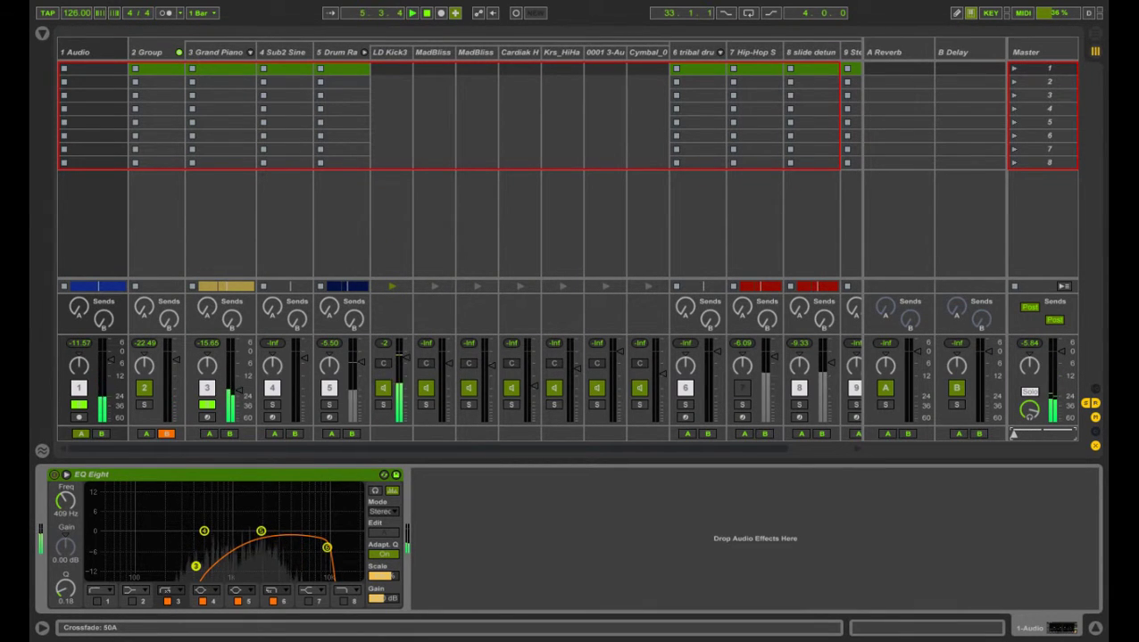
pyautogui.moveTo(1014, 433); pyautogui.dragTo(1014, 434)
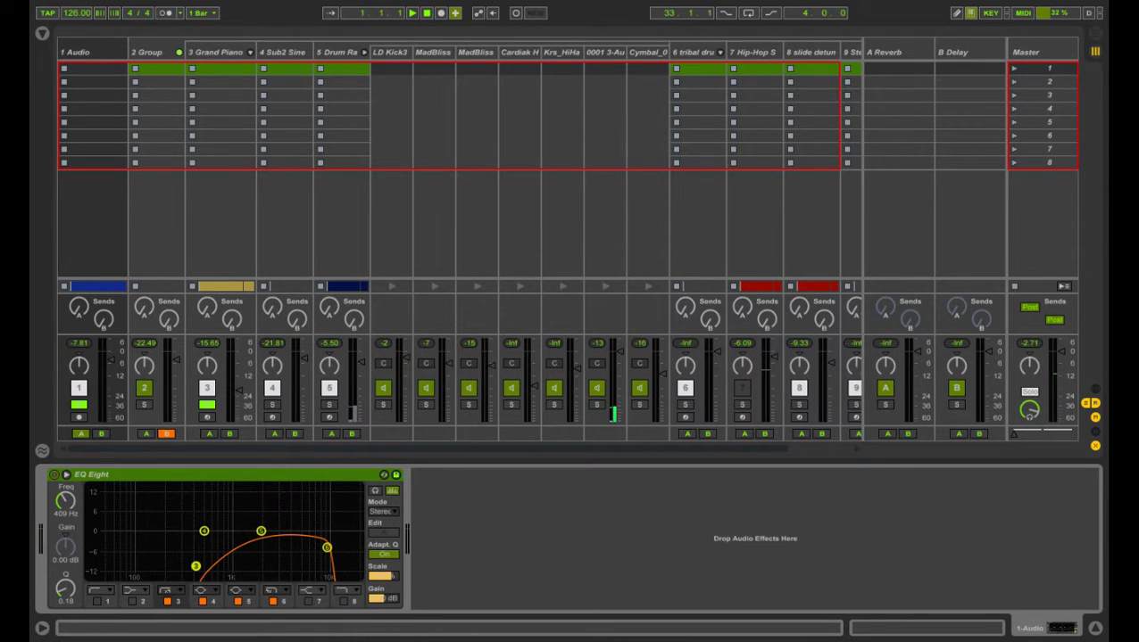
pyautogui.click(1095, 34)
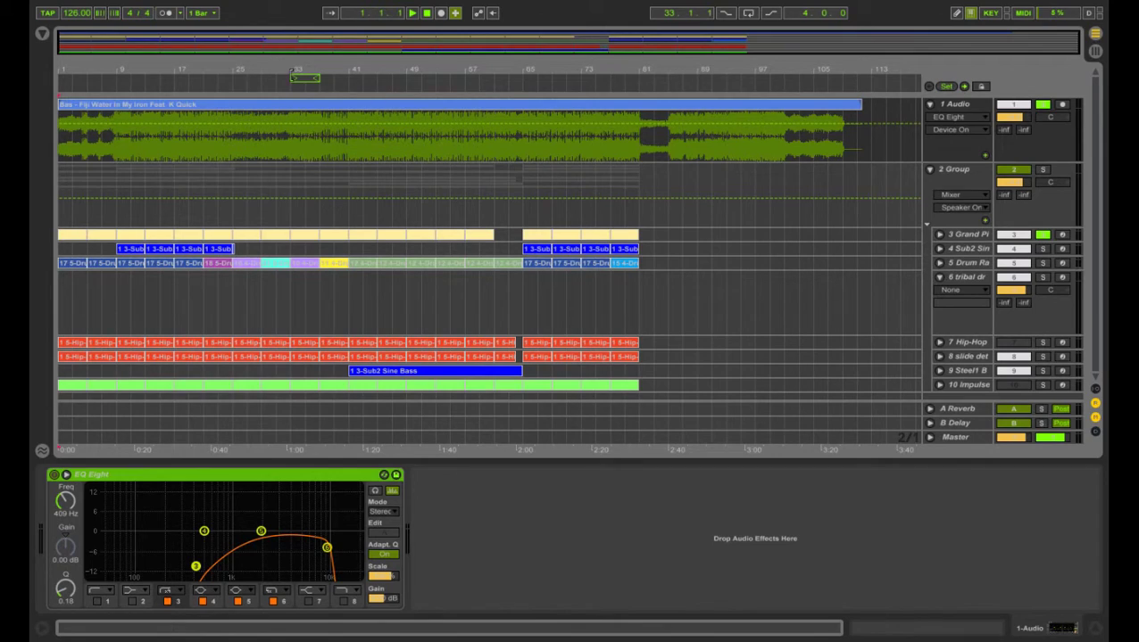
# Move the four-bar loop to start at bar 1, turn on looping, and play the section
pyautogui.moveTo(308, 78); pyautogui.dragTo(82, 81)
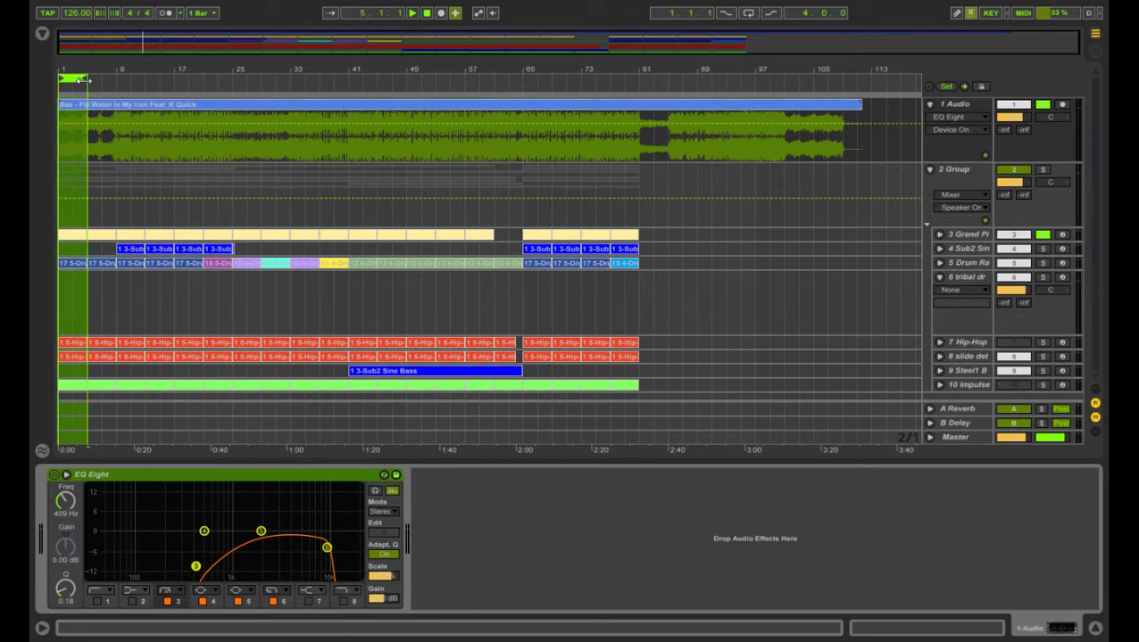
pyautogui.click(746, 13)
pyautogui.click(411, 13)
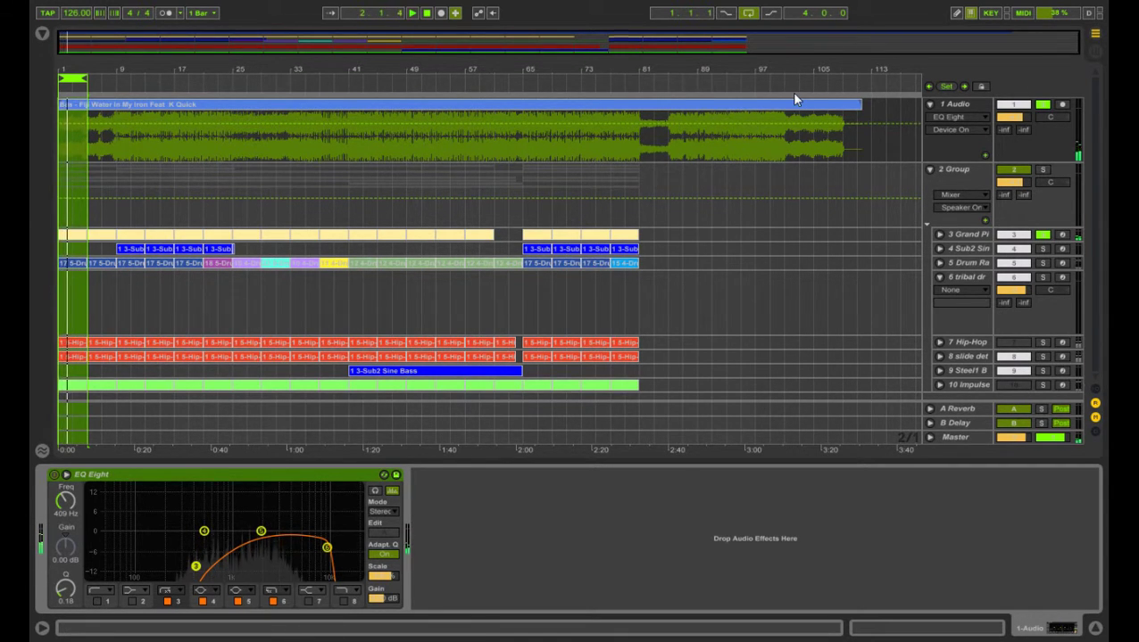
# Move the master crossfader fully to B and play the loop to hear the remade Grand Piano part
pyautogui.click(1088, 56)
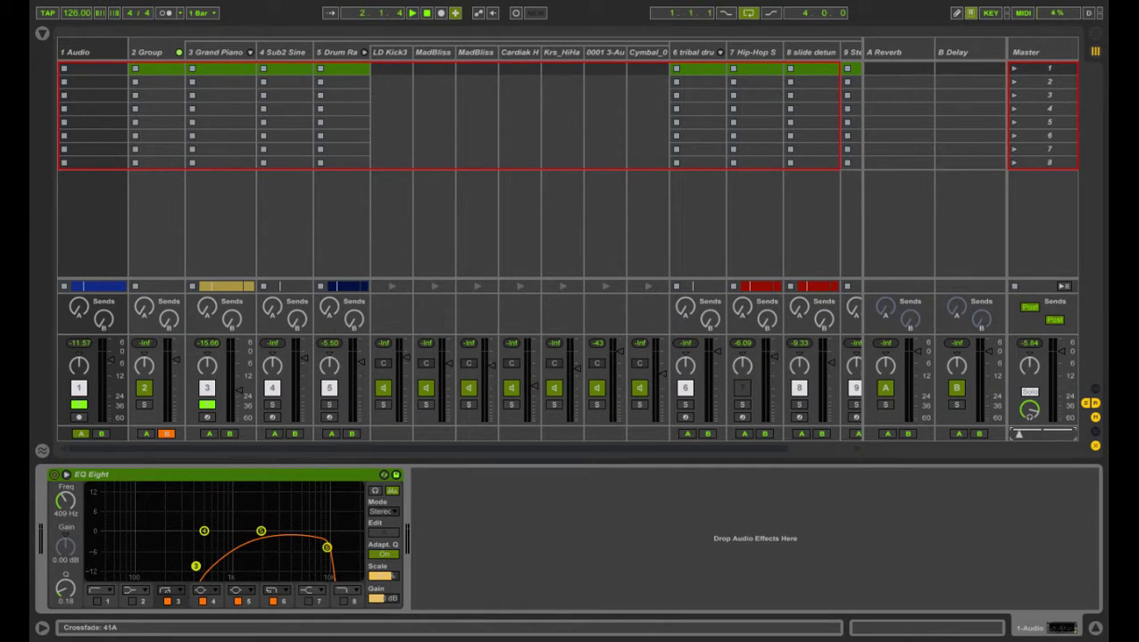
pyautogui.moveTo(1017, 435); pyautogui.dragTo(1069, 435)
pyautogui.press('space')
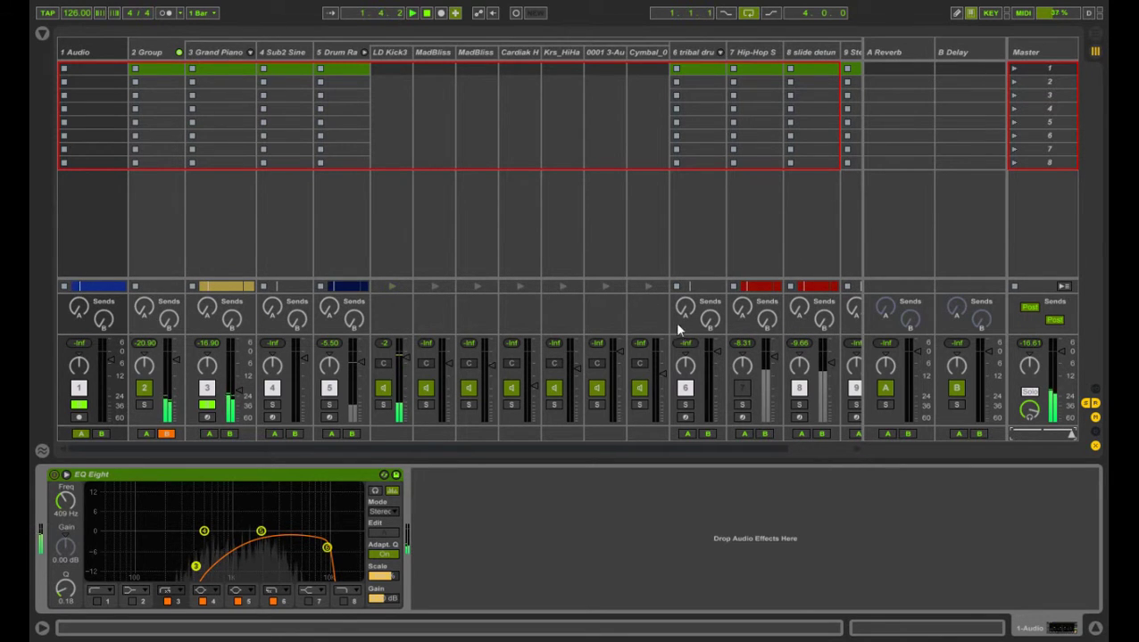
# Open the Grand Piano clip in the Group and examine its stacked chord notes in bars 1 and 2, zoomed in
pyautogui.click(168, 67)
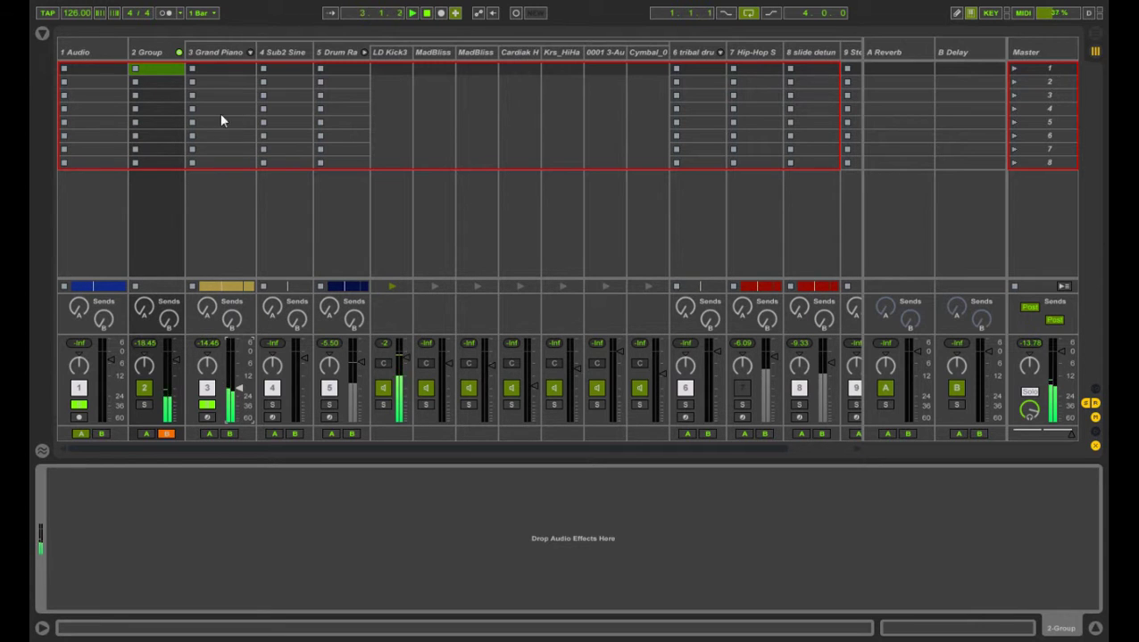
pyautogui.click(223, 286)
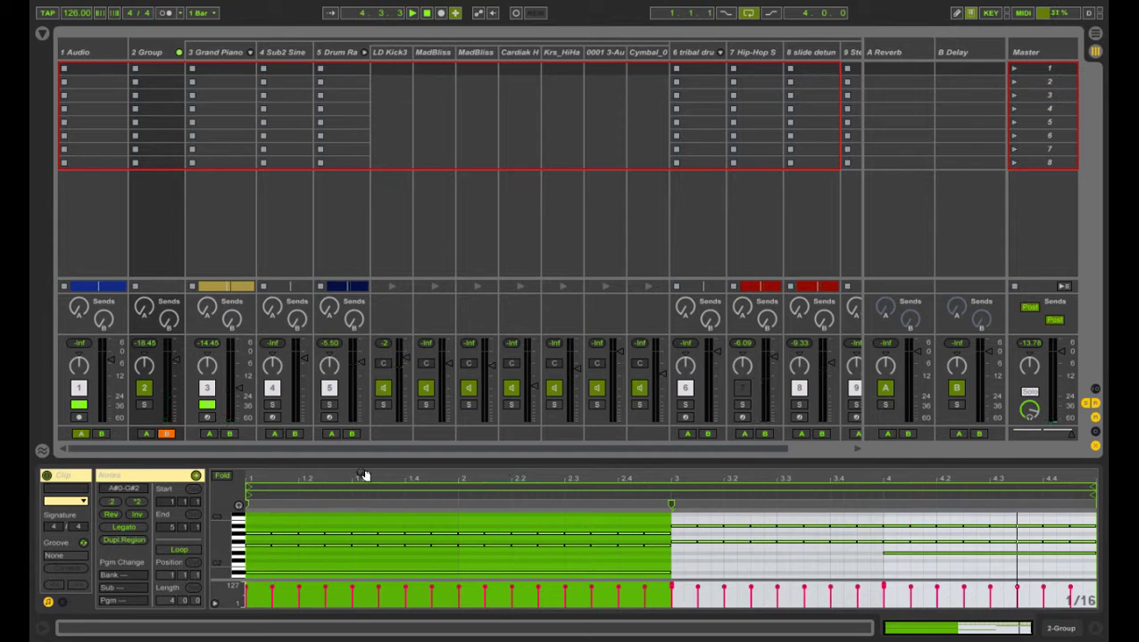
pyautogui.moveTo(364, 476); pyautogui.dragTo(392, 473)
pyautogui.click(417, 499)
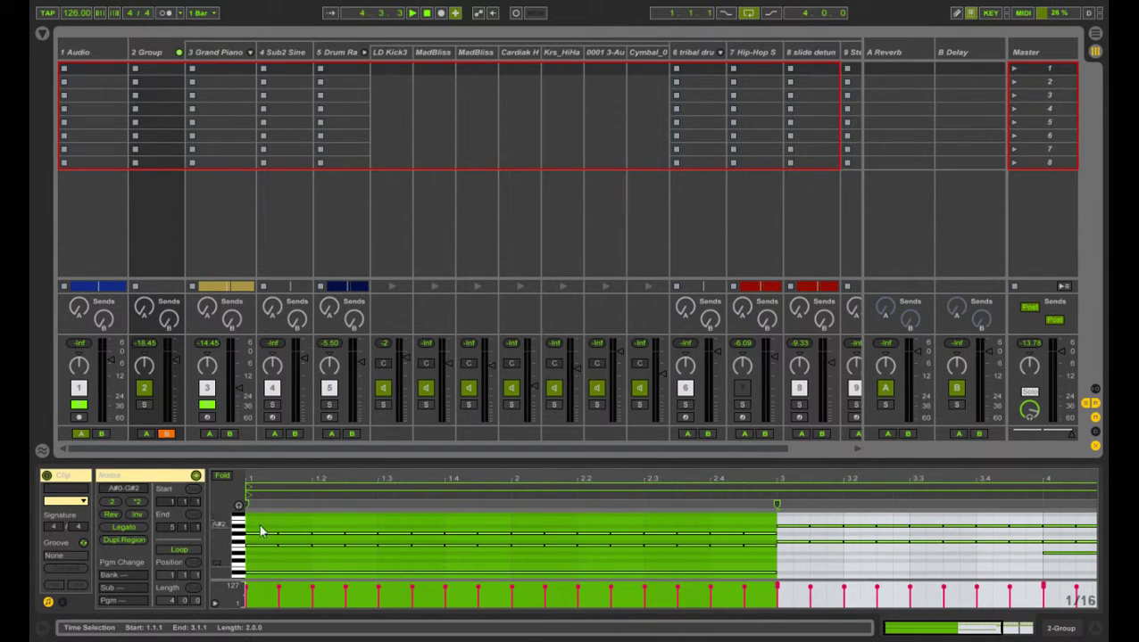
pyautogui.moveTo(252, 478); pyautogui.dragTo(250, 483)
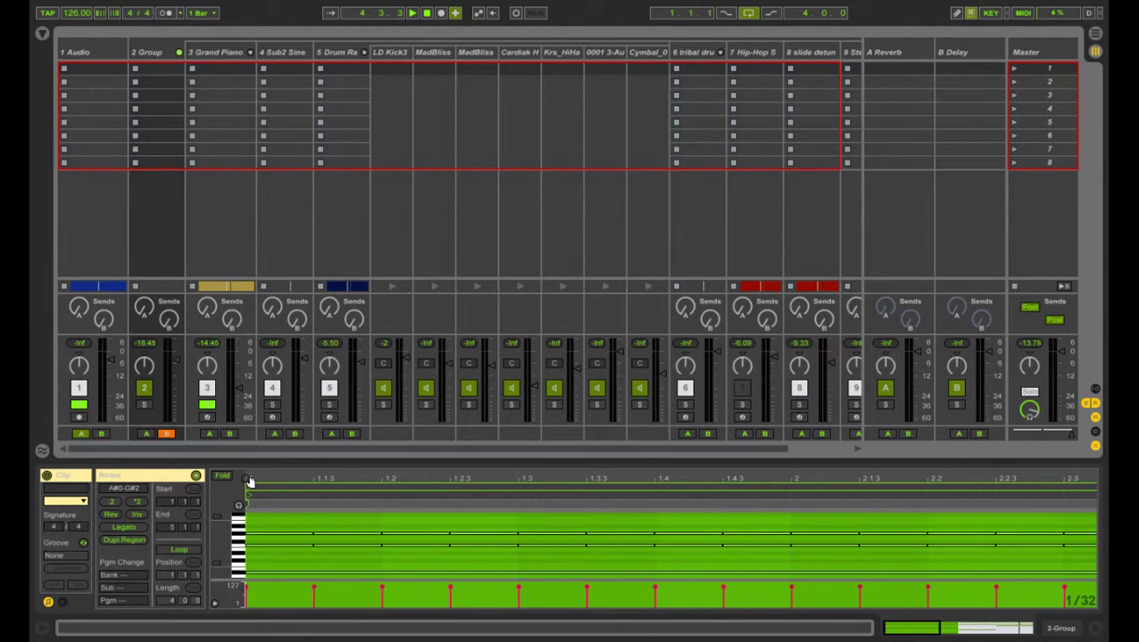
pyautogui.scroll(-3, 289, 535)
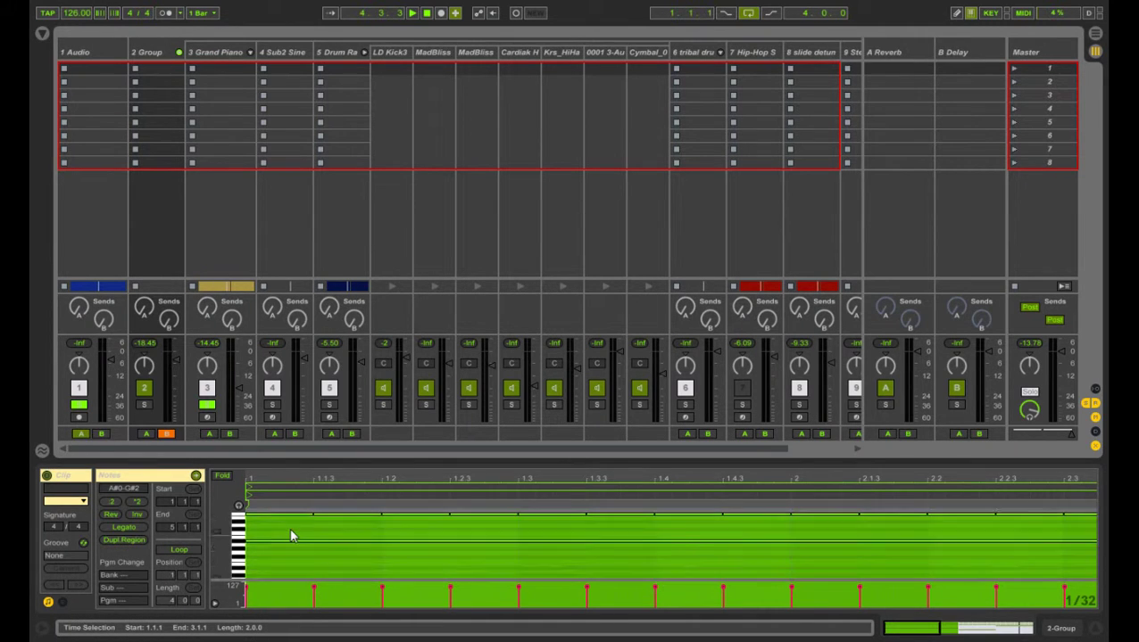
pyautogui.scroll(-5, 290, 535)
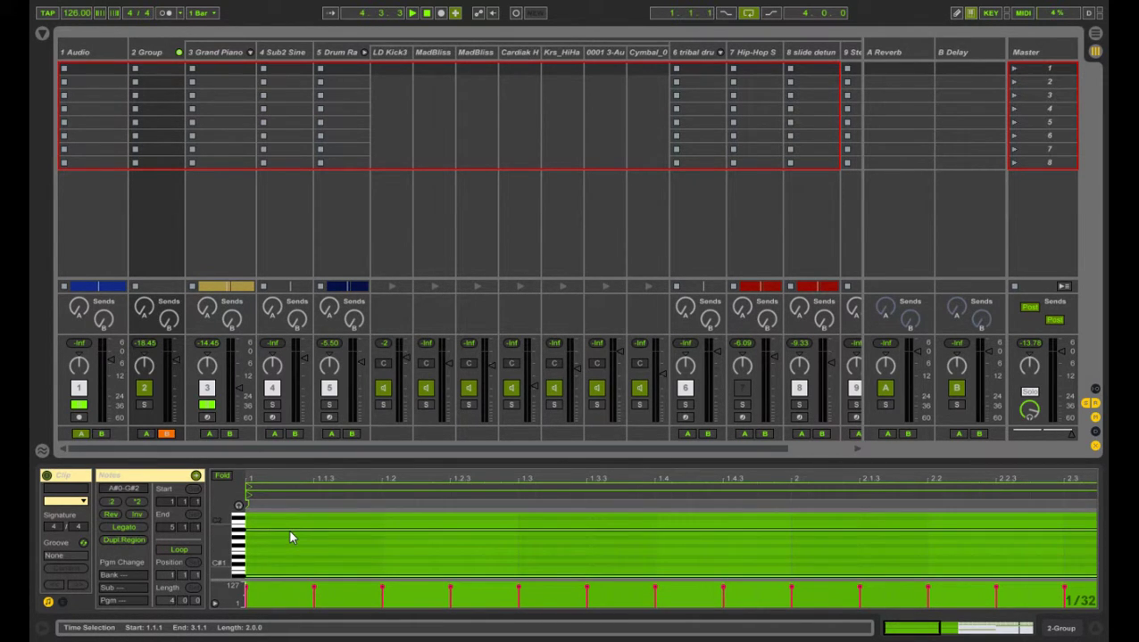
pyautogui.scroll(-5, 290, 536)
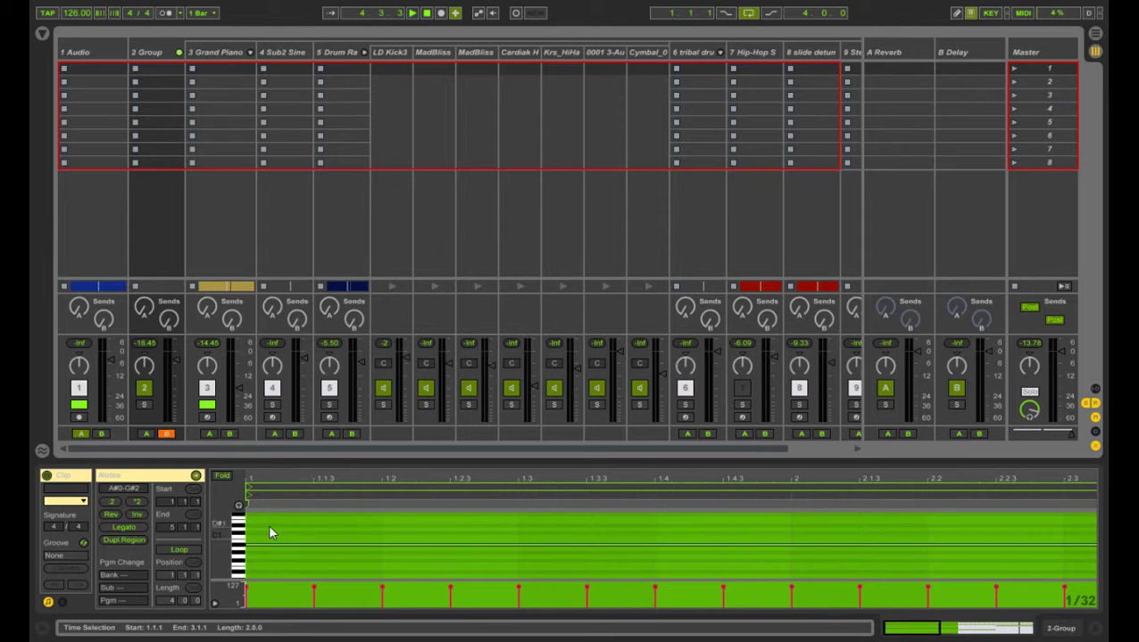
pyautogui.scroll(-5, 269, 533)
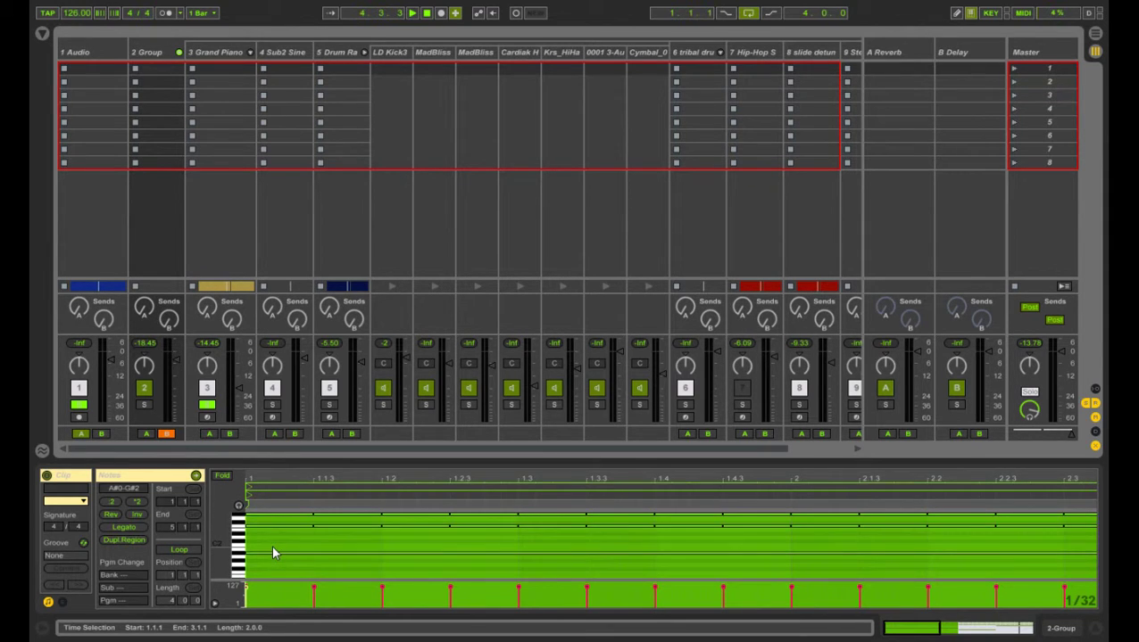
pyautogui.scroll(-2, 273, 553)
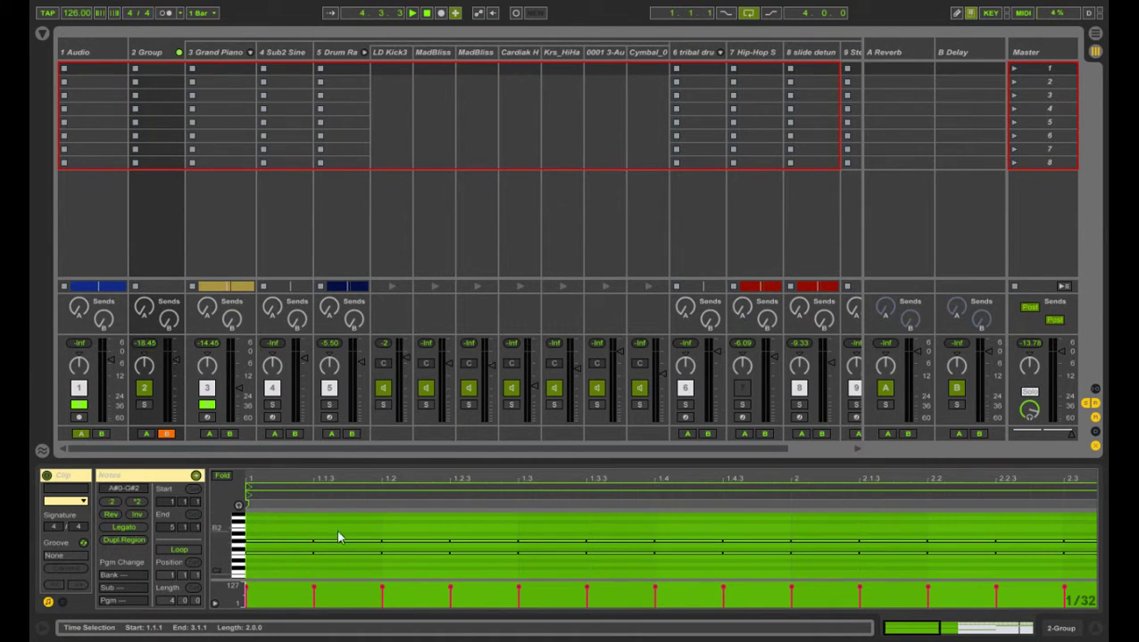
# Examine the Grand Piano clip's chord starting at bar 3 and audition its F#2 note
pyautogui.moveTo(348, 472); pyautogui.dragTo(323, 465)
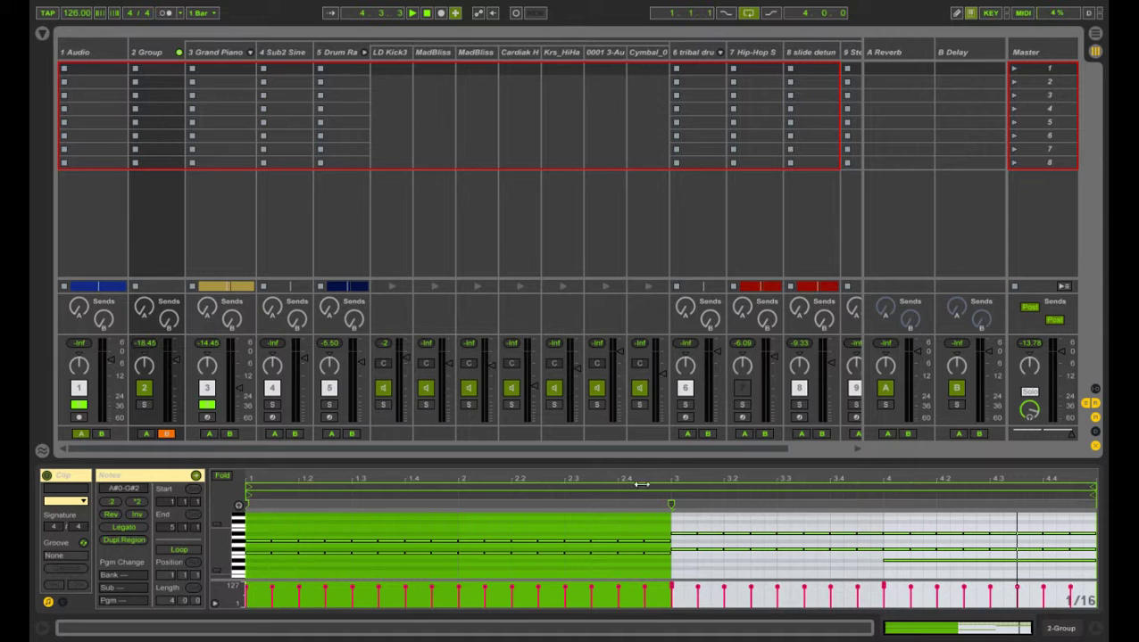
pyautogui.moveTo(689, 483); pyautogui.dragTo(462, 524)
pyautogui.scroll(3, 475, 576)
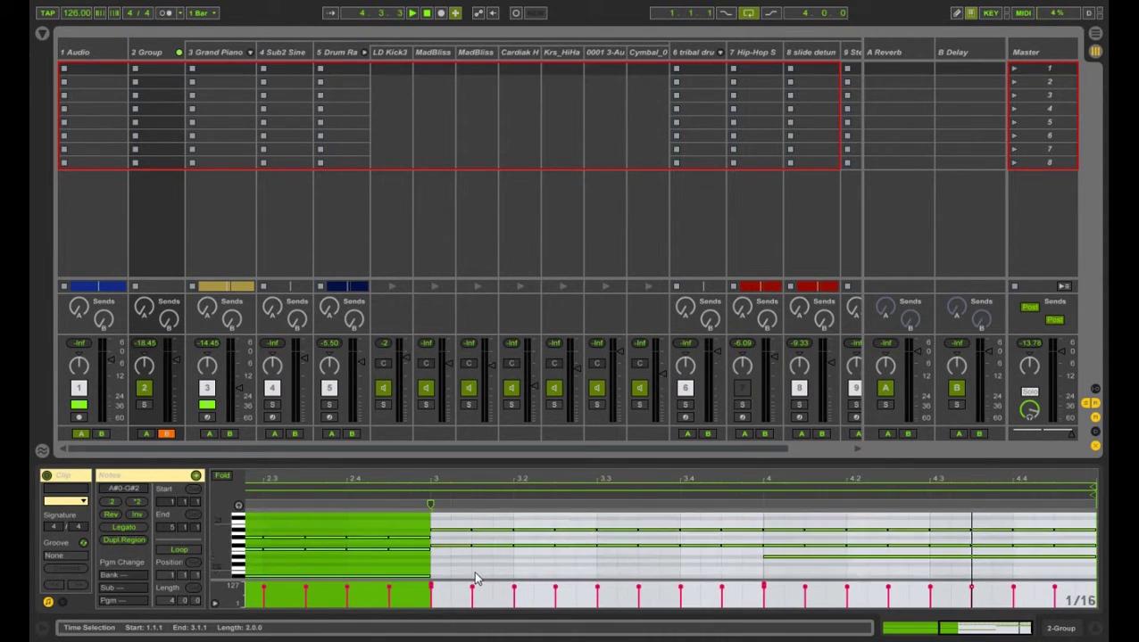
pyautogui.scroll(1, 452, 550)
pyautogui.click(451, 553)
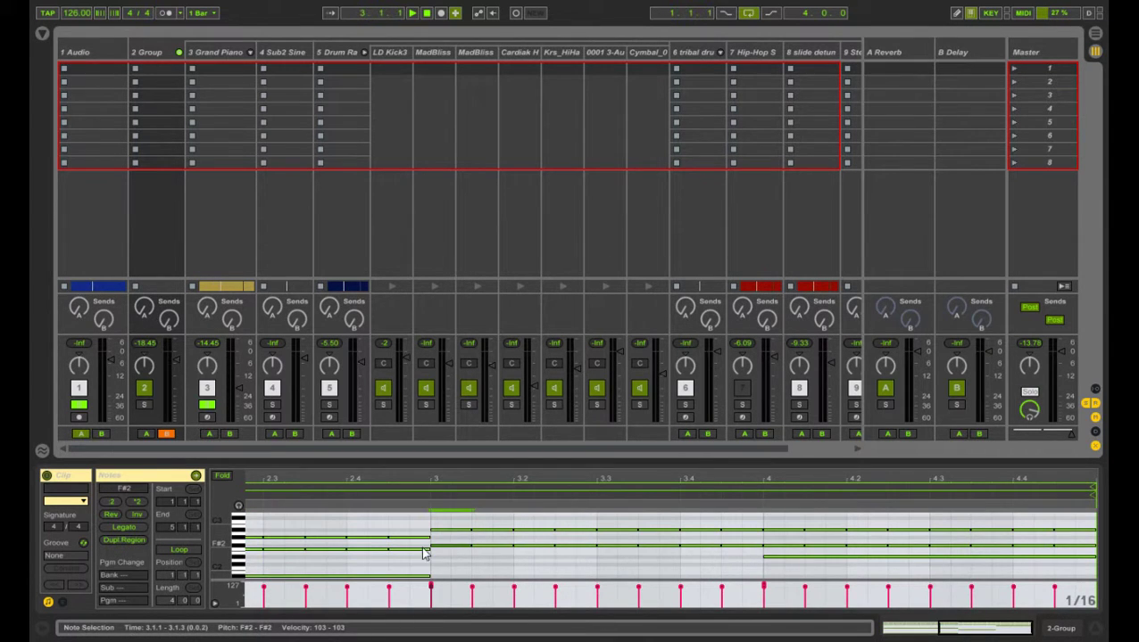
pyautogui.click(238, 549)
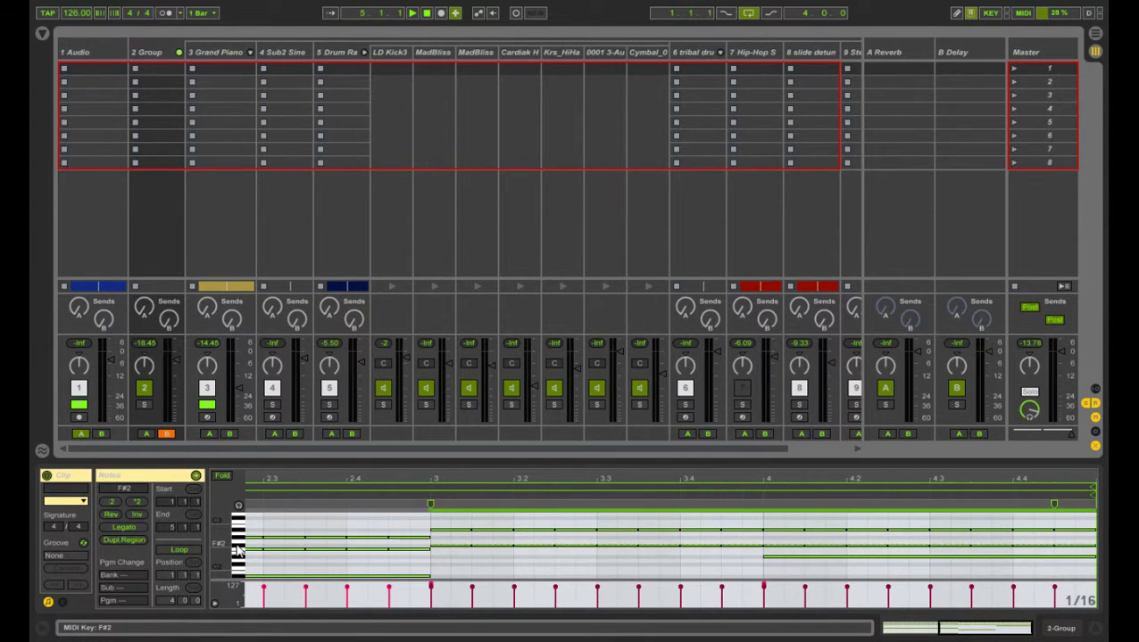
pyautogui.click(238, 549)
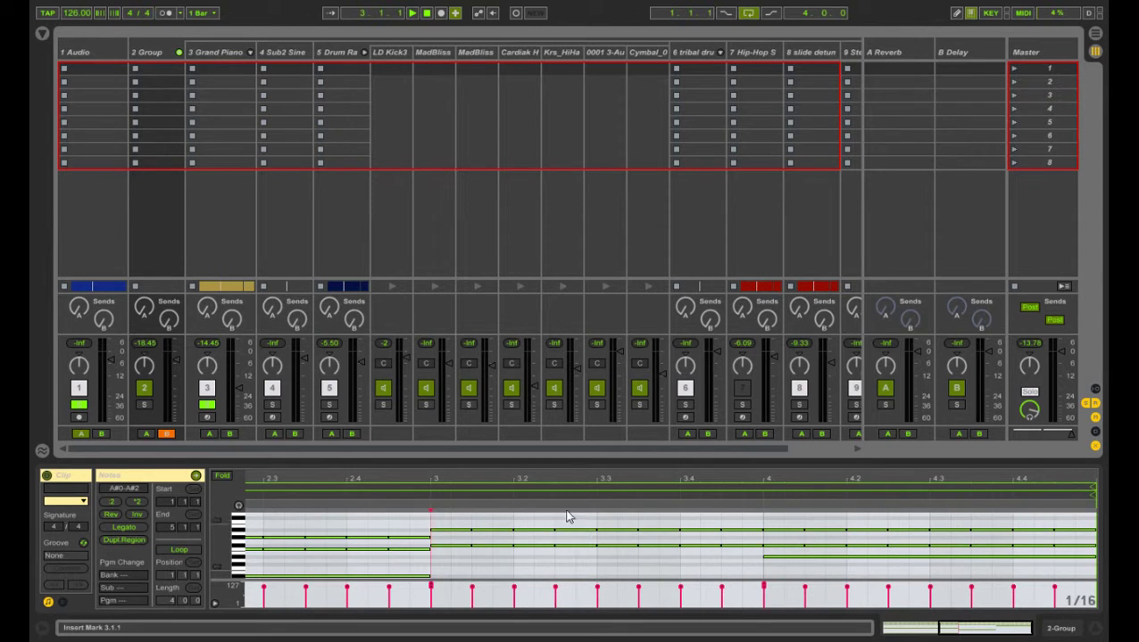
# Play the Grand Piano loop while following its low and high notes across all four bars of the clip, and stop playback
pyautogui.moveTo(470, 479); pyautogui.dragTo(615, 491)
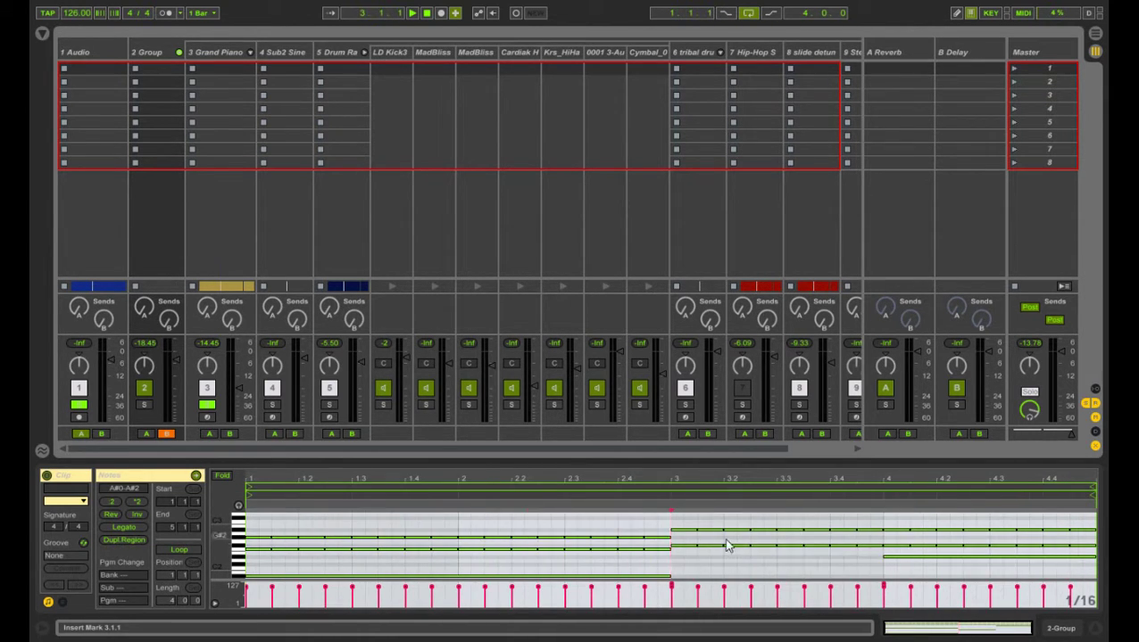
pyautogui.scroll(-2, 586, 569)
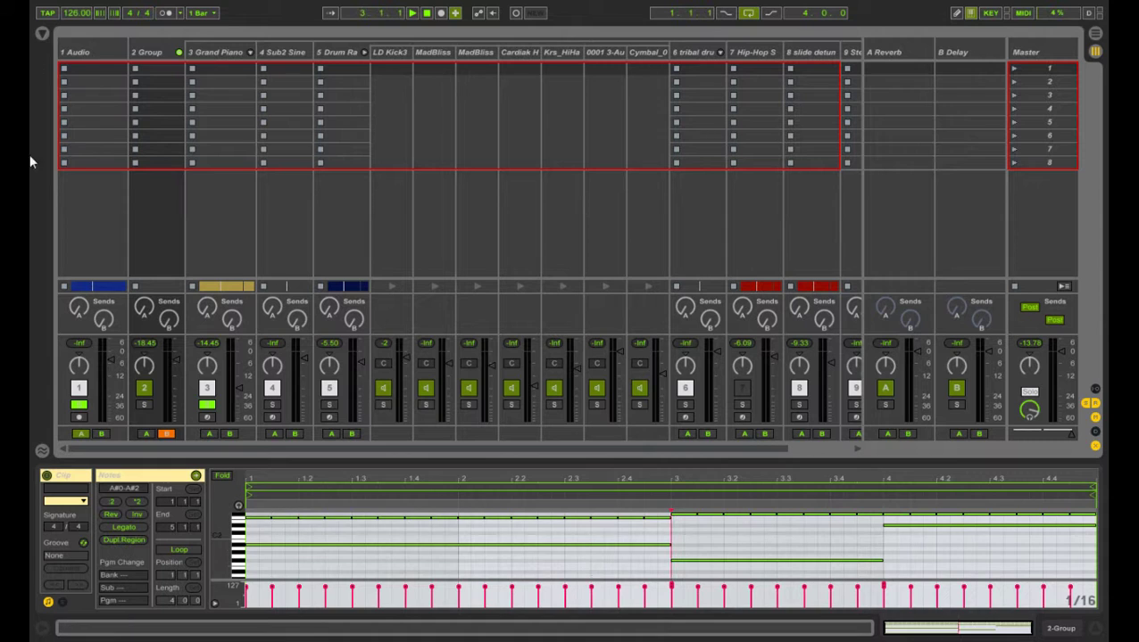
pyautogui.press('space')
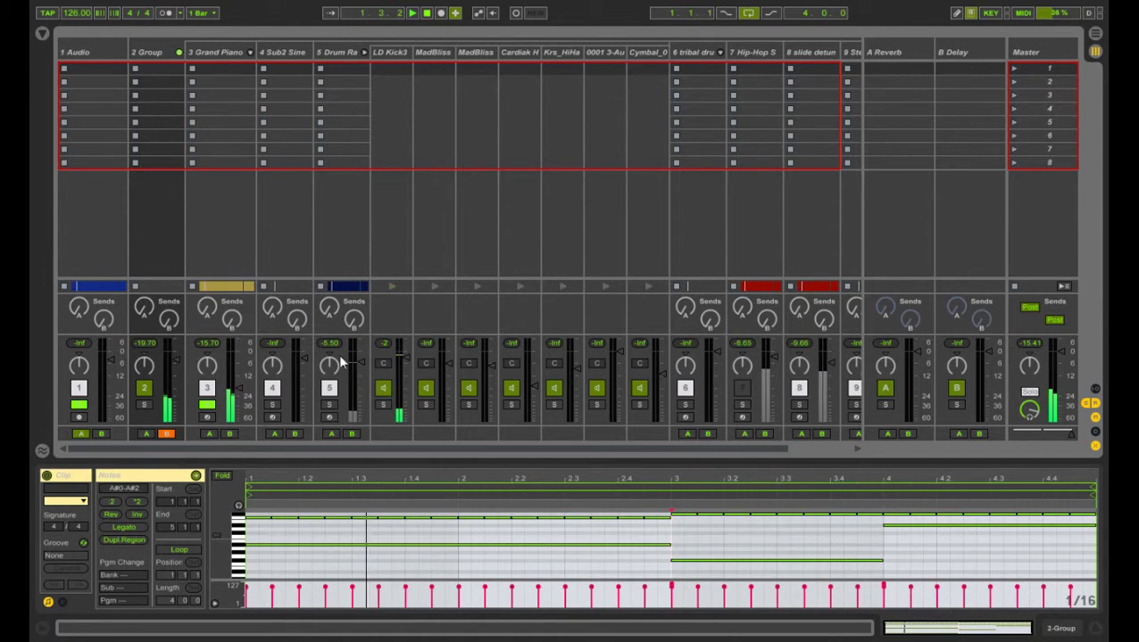
pyautogui.scroll(1, 722, 530)
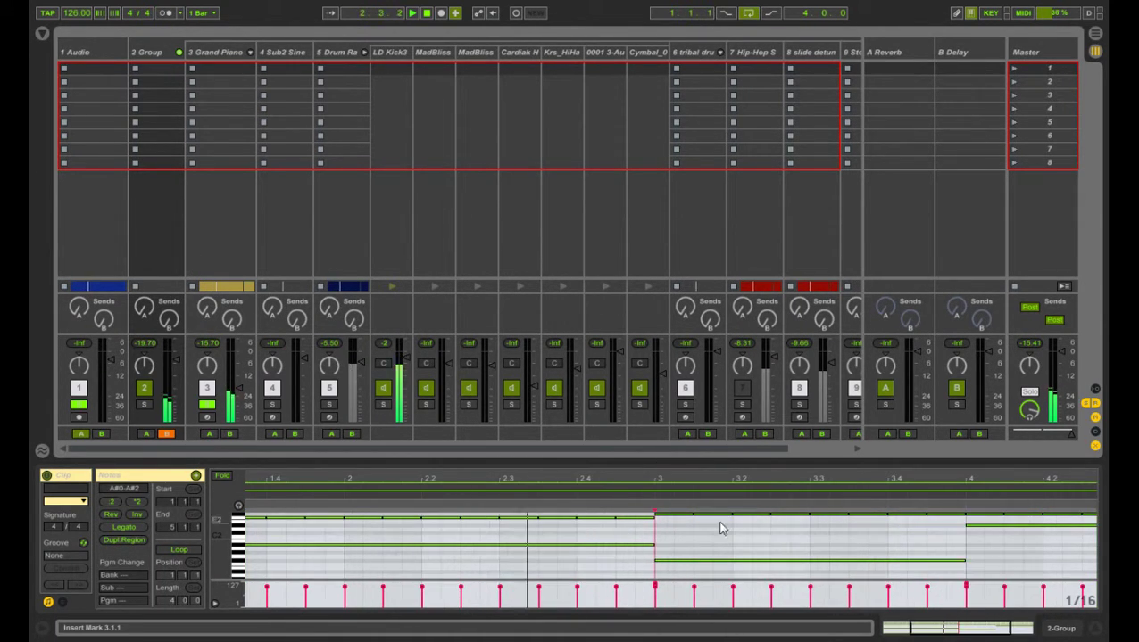
pyautogui.scroll(2, 727, 540)
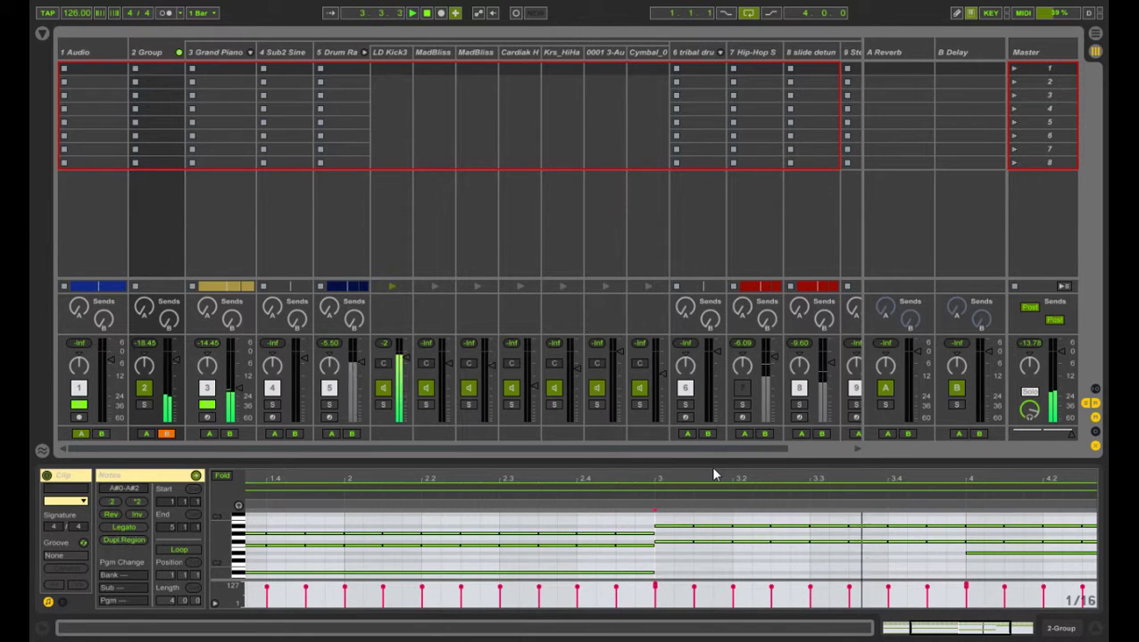
pyautogui.moveTo(748, 479); pyautogui.dragTo(563, 471)
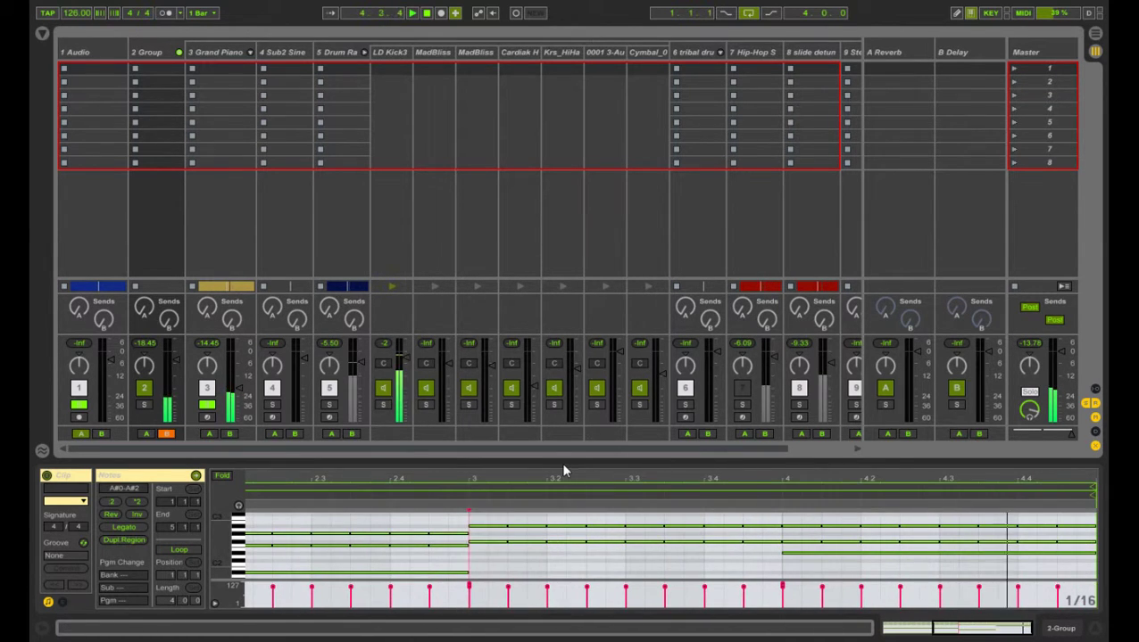
pyautogui.press('space')
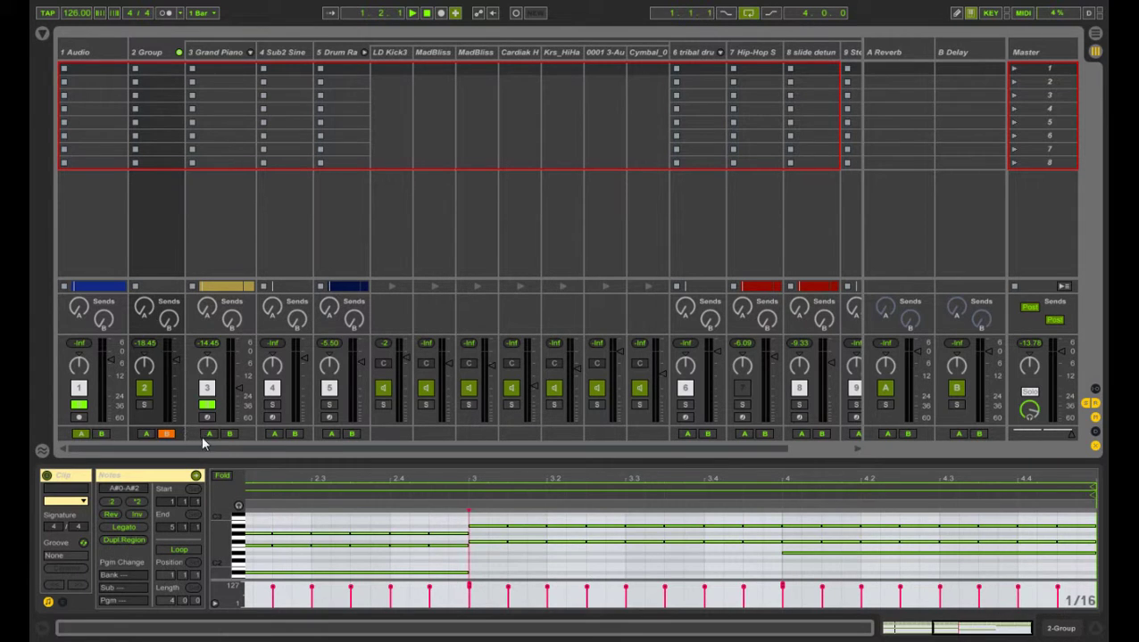
# Switch the solo from the Grand Piano track to the slide detuned bass track in the Arrangement View, and play the loop
pyautogui.click(207, 408)
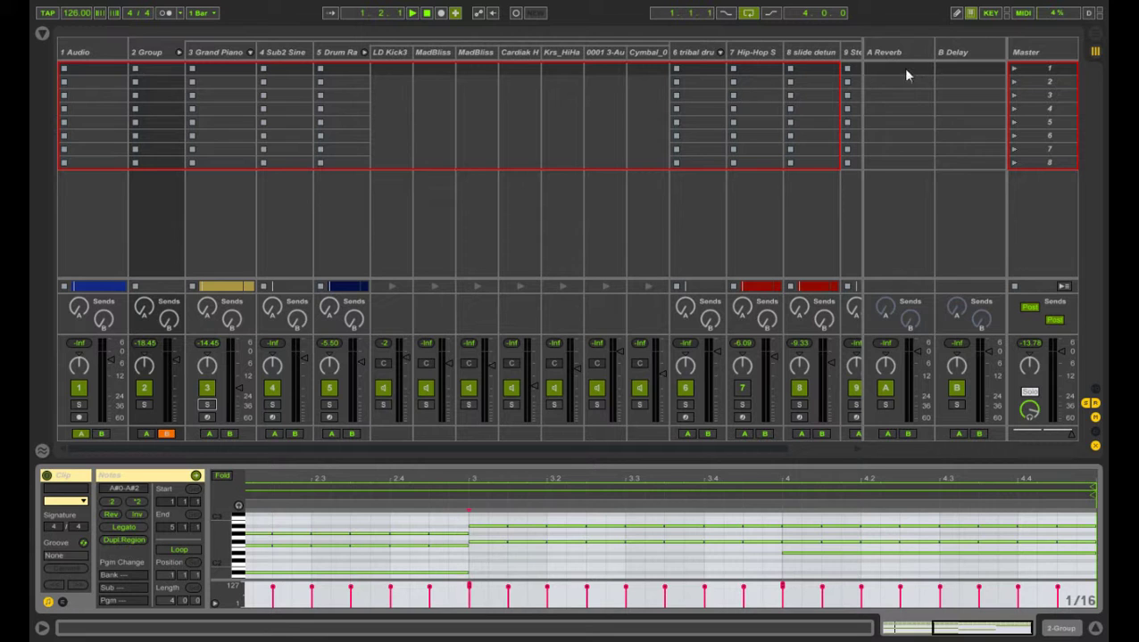
pyautogui.click(1094, 35)
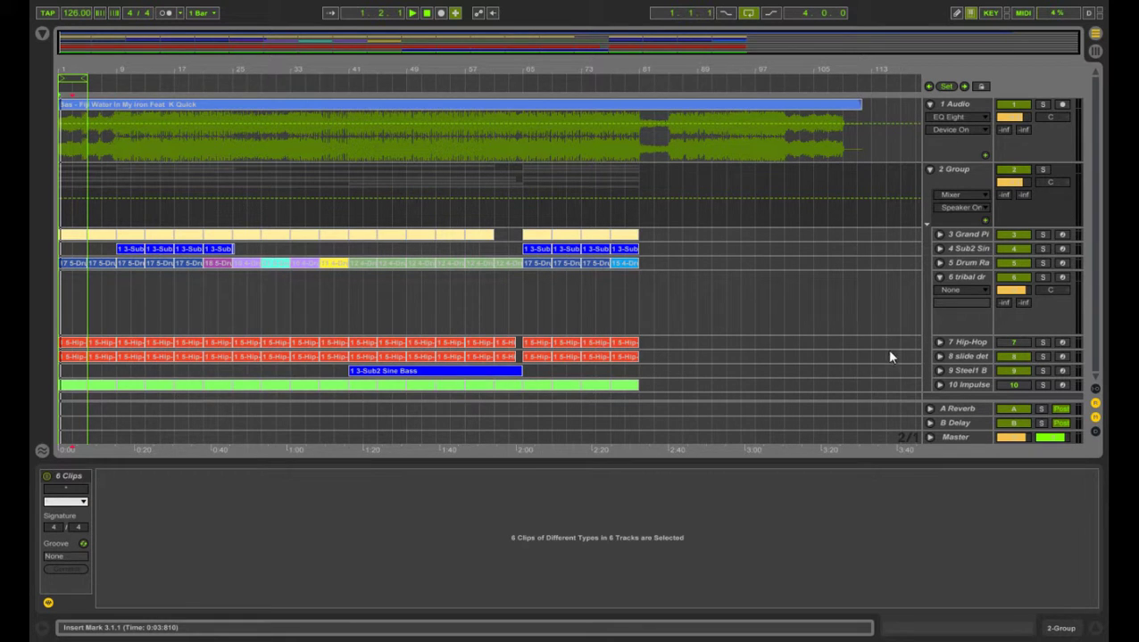
pyautogui.click(955, 361)
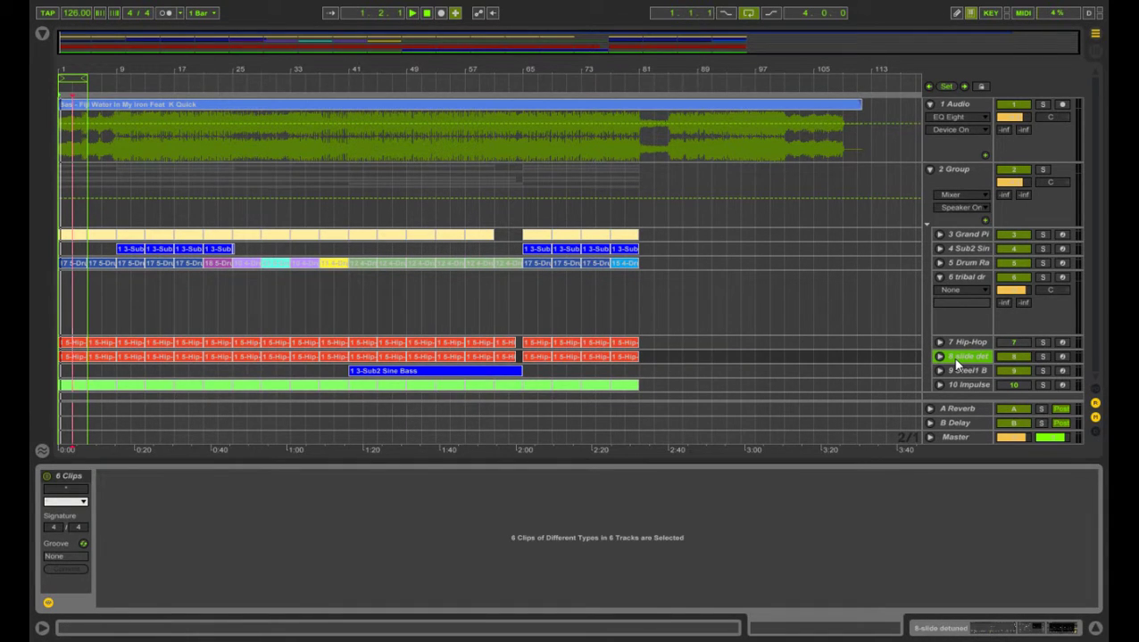
pyautogui.click(966, 343)
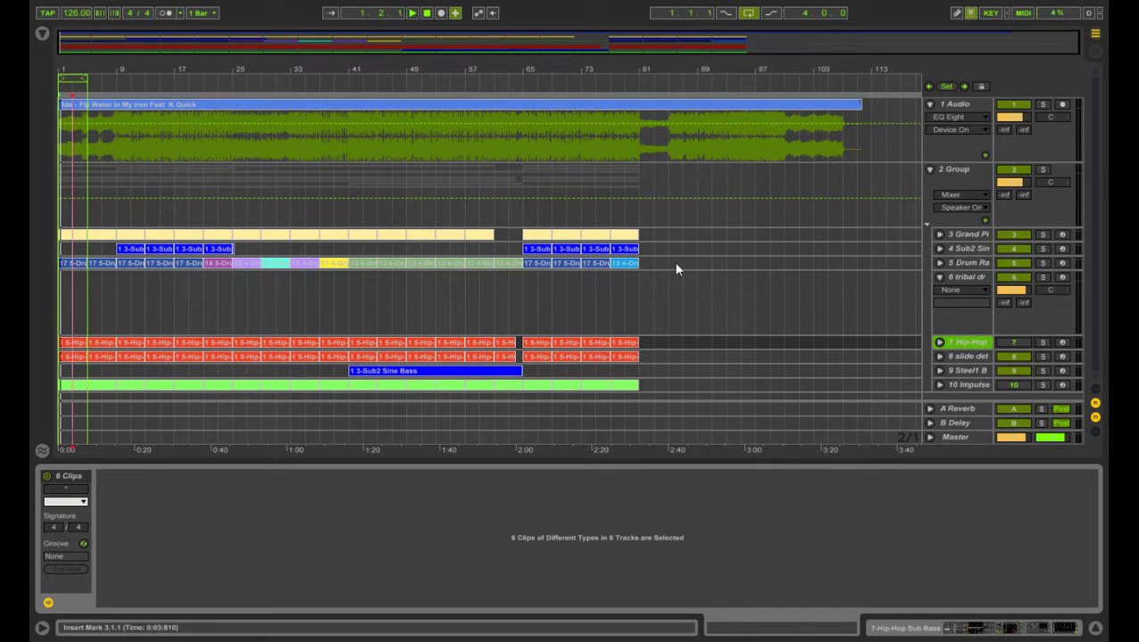
pyautogui.click(966, 359)
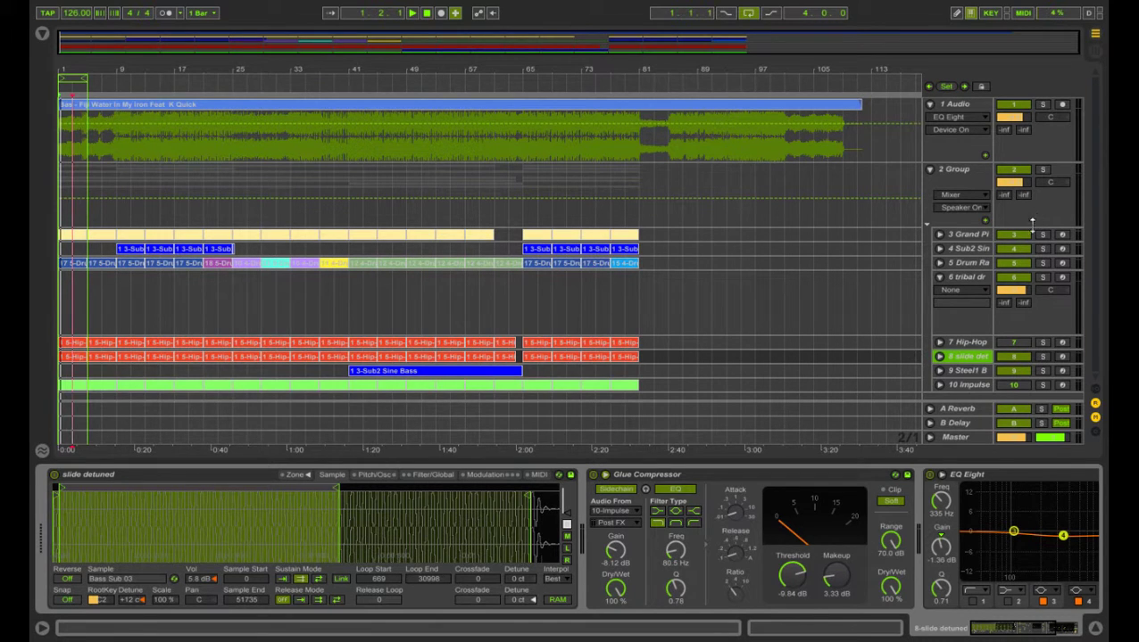
pyautogui.click(1042, 357)
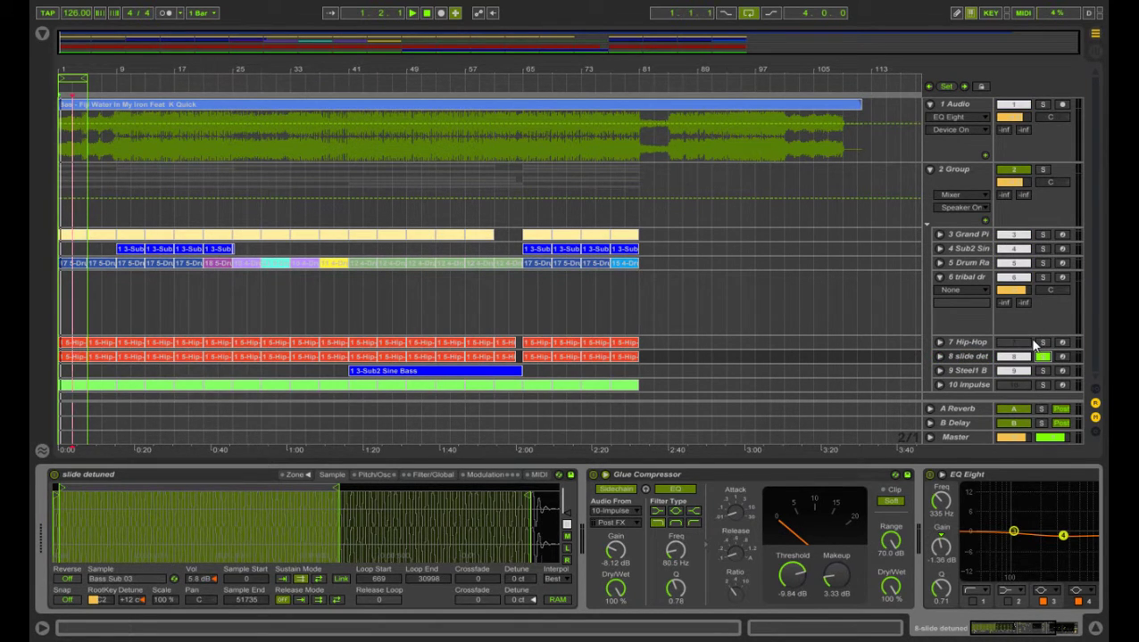
pyautogui.press('space')
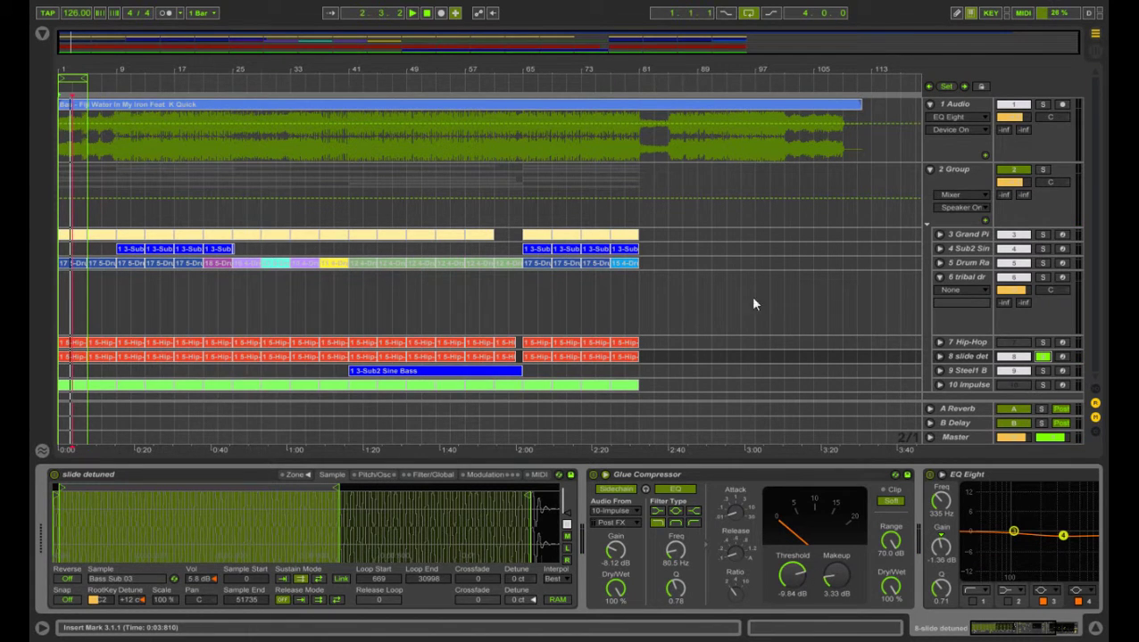
# Look over the arrangement's sections and parts, including the tribal drums, Steel1 Basic Guitar, Sub2 Sine and original audio tracks
pyautogui.click(191, 306)
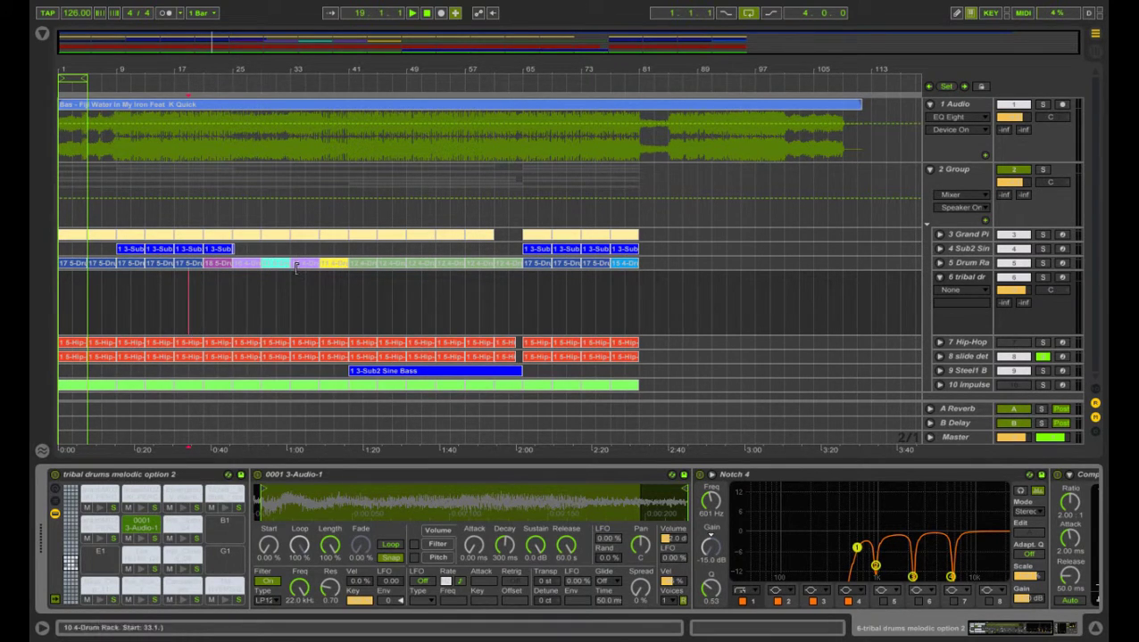
pyautogui.click(349, 328)
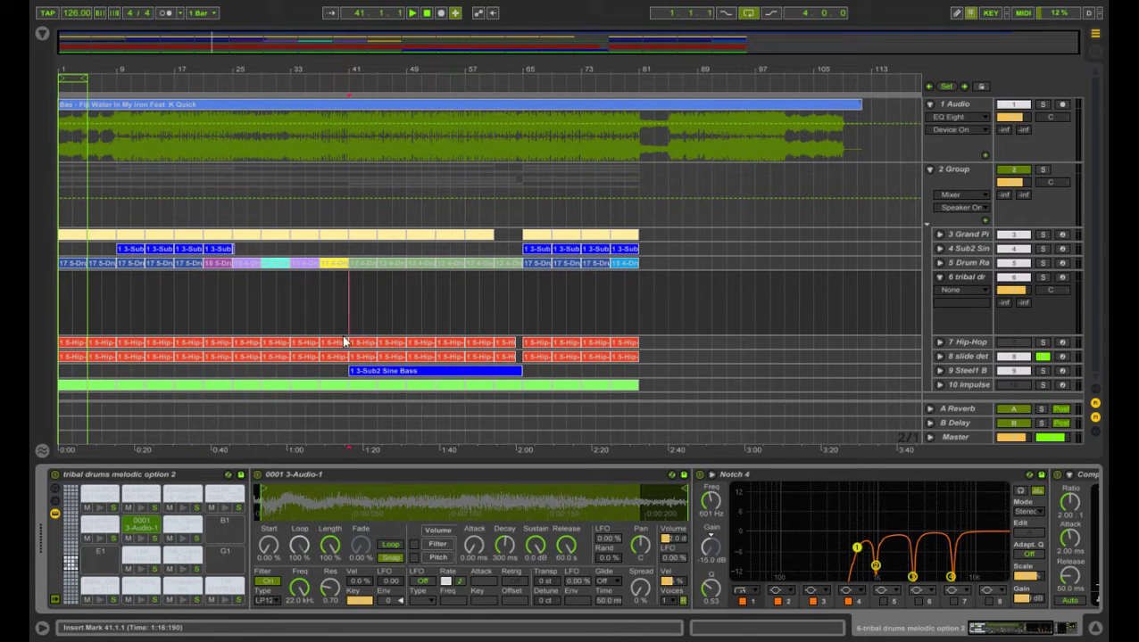
pyautogui.click(384, 372)
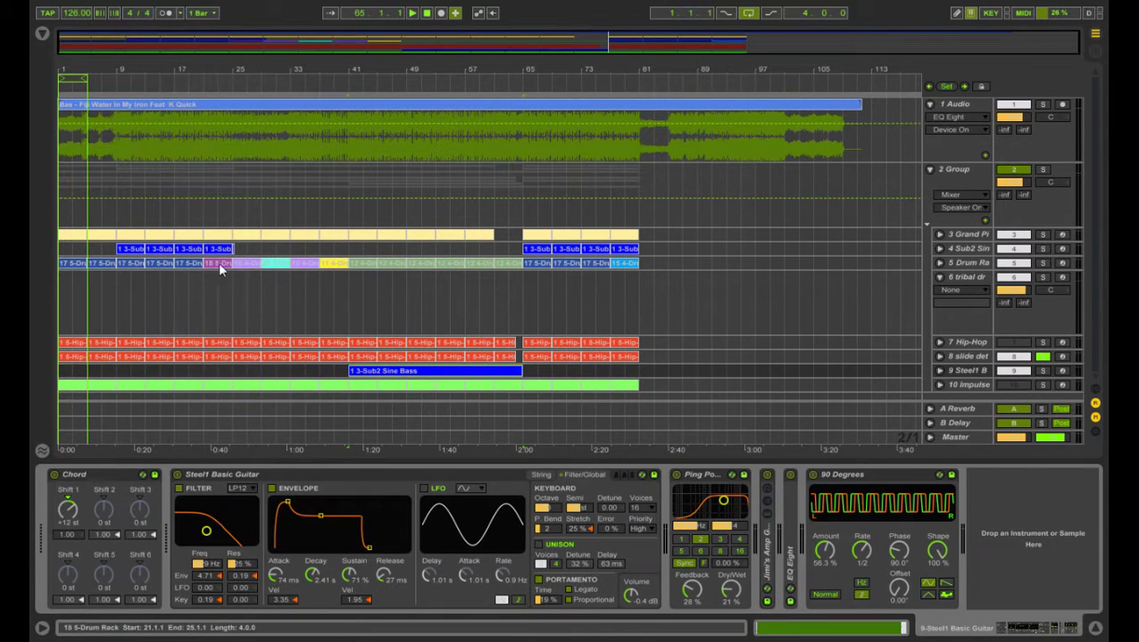
pyautogui.click(132, 246)
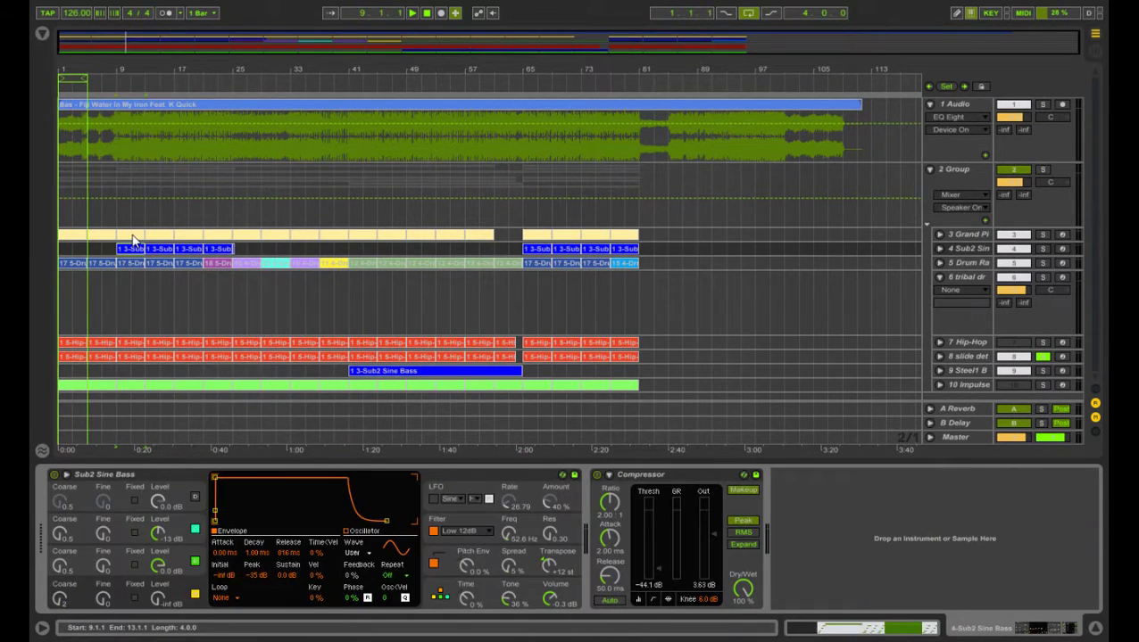
pyautogui.click(111, 174)
pyautogui.click(108, 149)
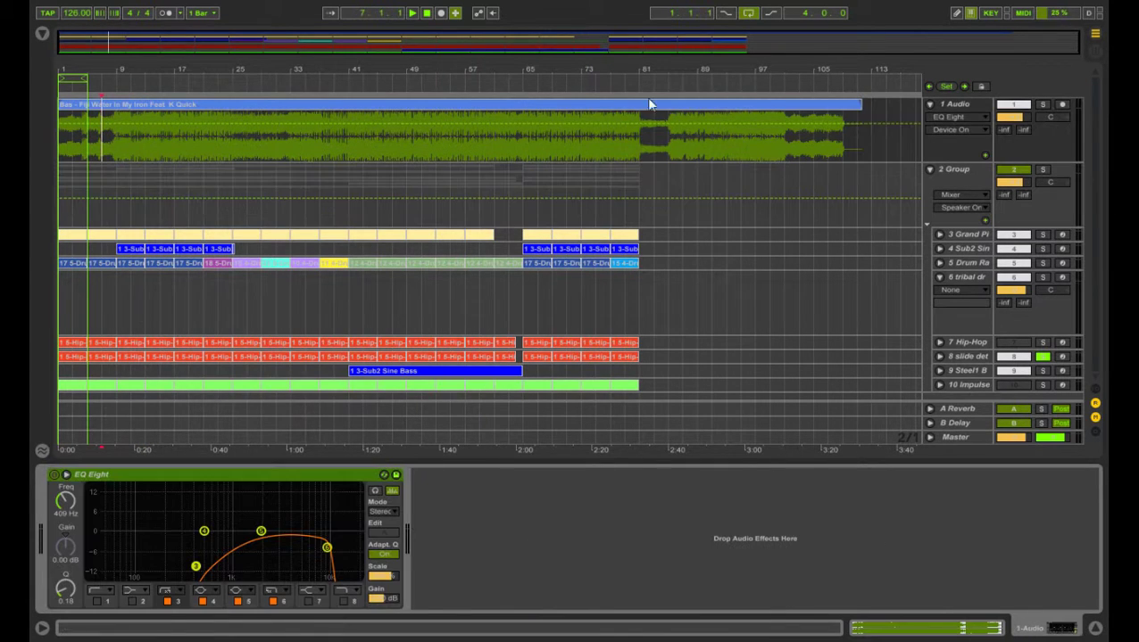
# Return to the Session View mixer and move the master crossfader fully to A
pyautogui.click(1095, 49)
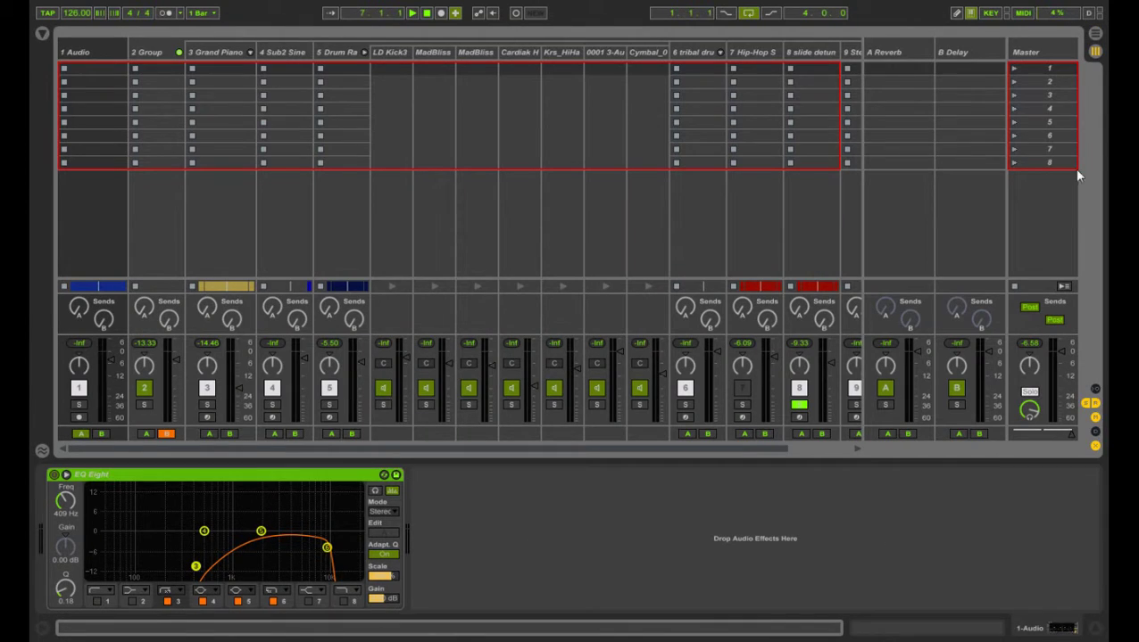
pyautogui.moveTo(1062, 433); pyautogui.dragTo(1010, 433)
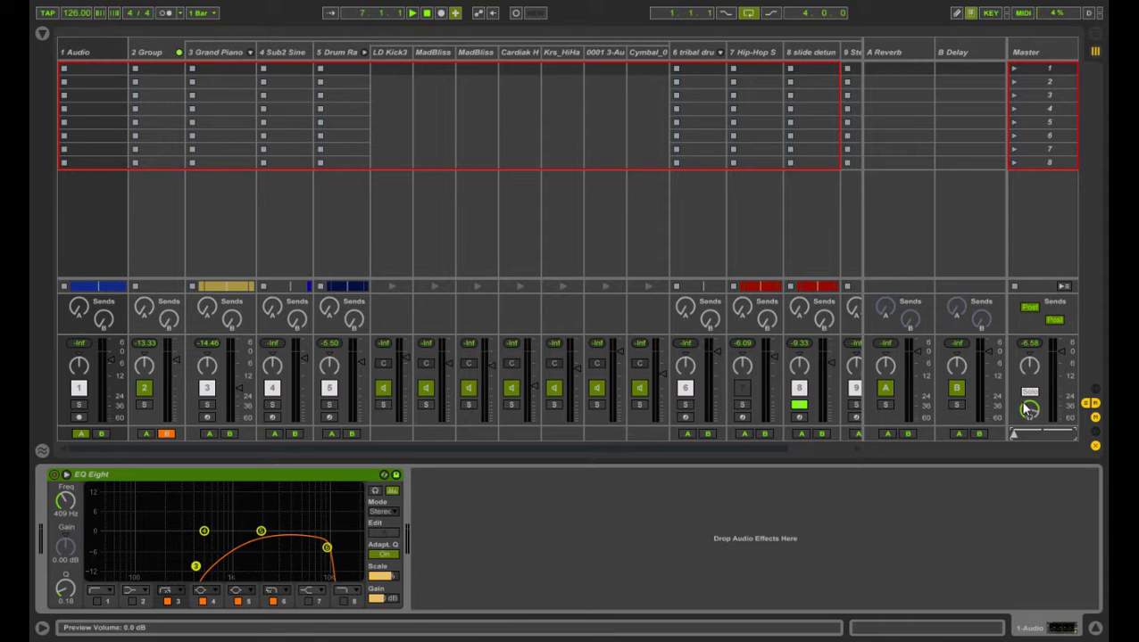
# Return to the Arrangement View and play the arrangement briefly from bar 8
pyautogui.click(1095, 52)
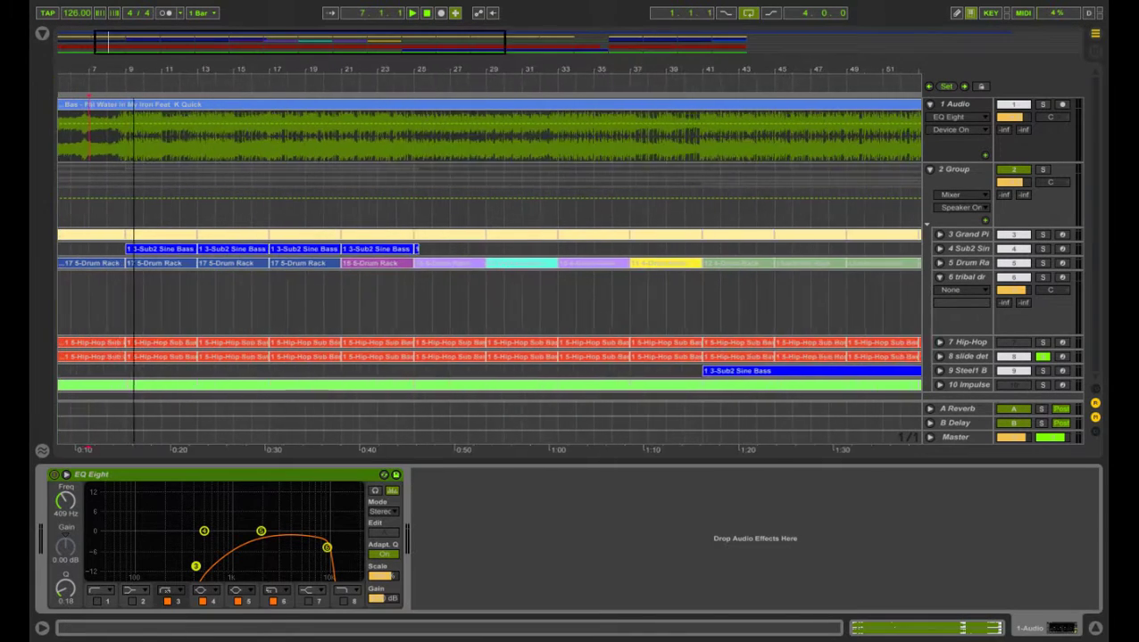
pyautogui.hscroll(-5, 205, 143)
pyautogui.click(208, 143)
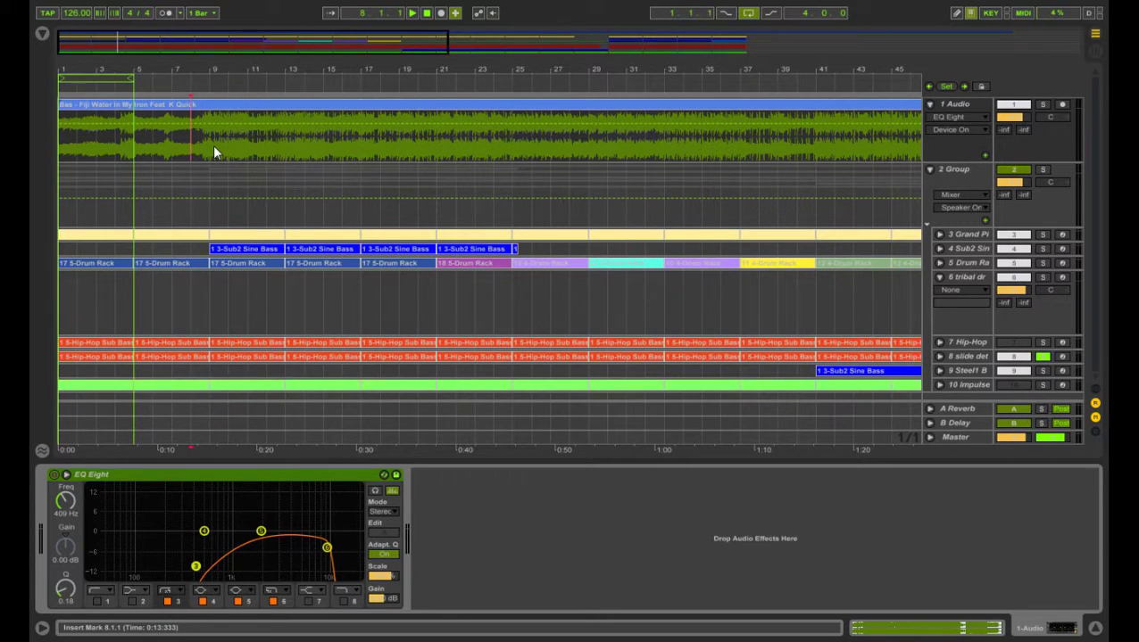
pyautogui.press('space')
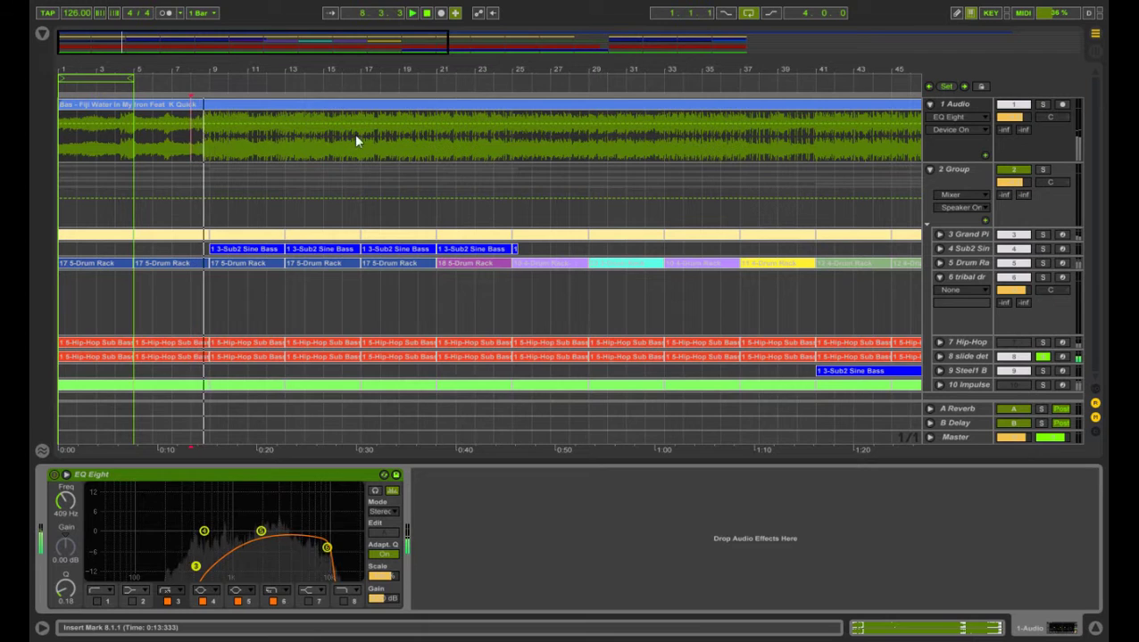
pyautogui.press('space')
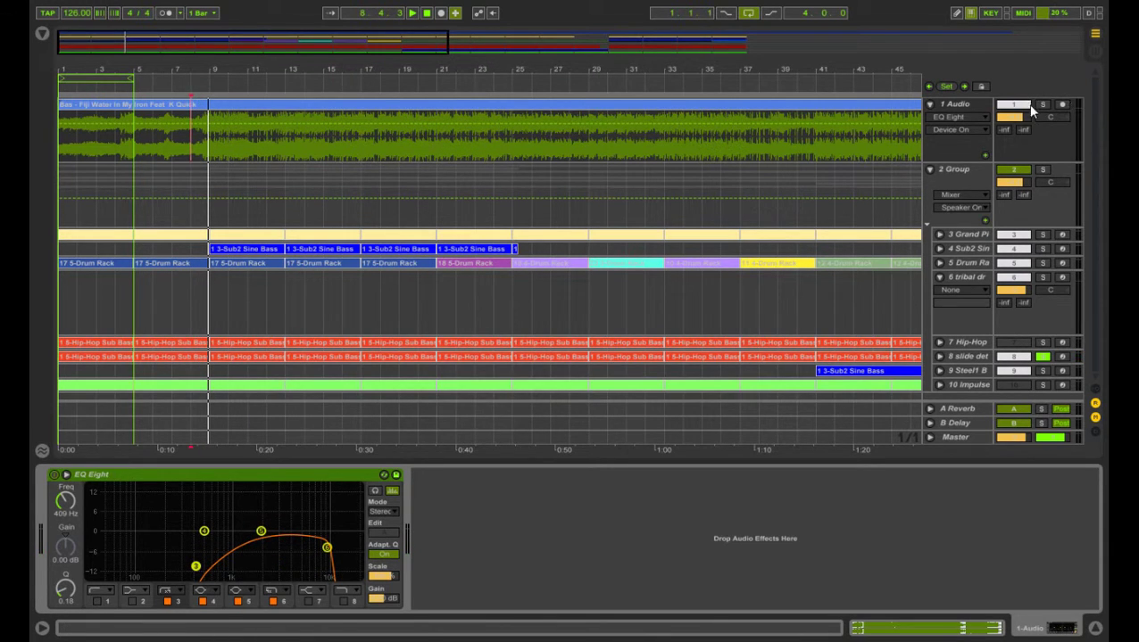
# Solo the original audio track and play it from bar 8, stopping playback after the bass enters
pyautogui.click(1042, 104)
pyautogui.press('space')
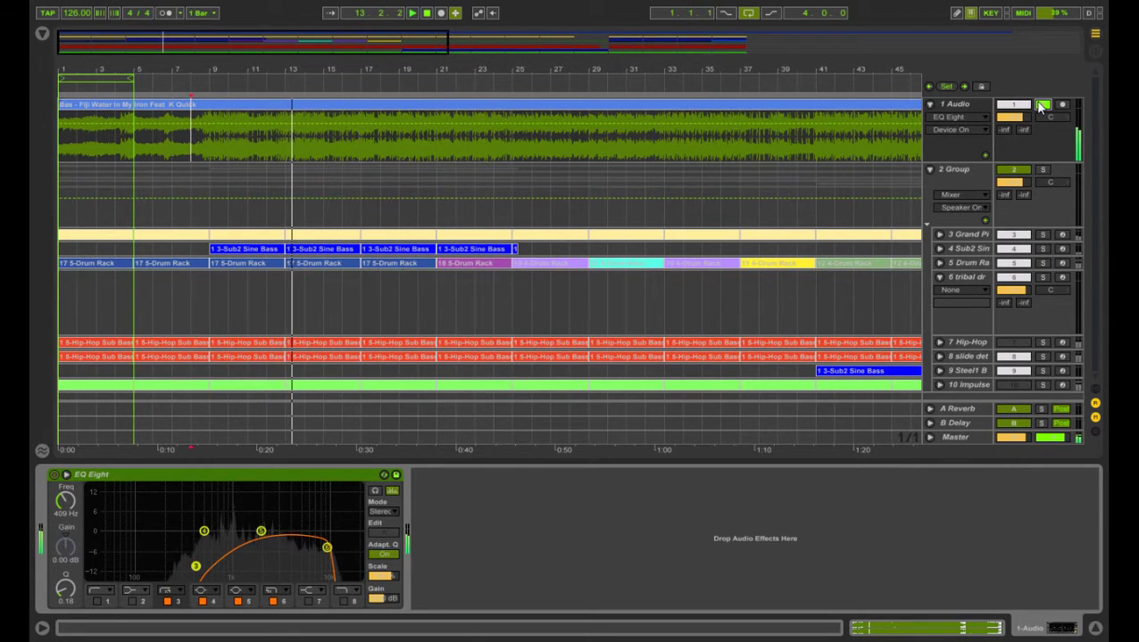
pyautogui.press('space')
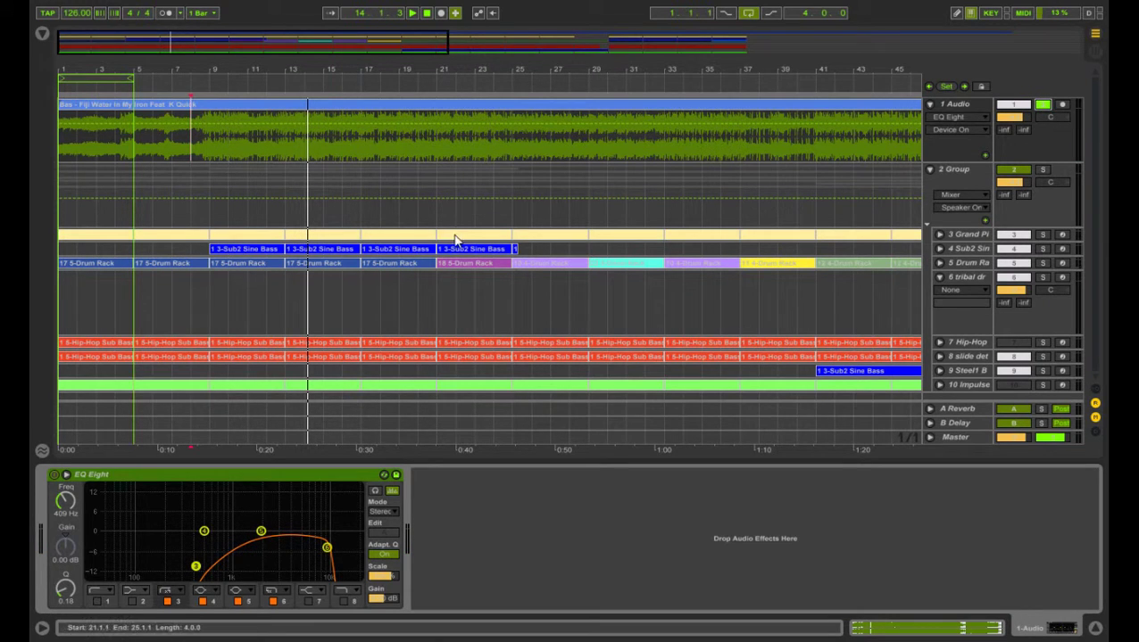
# Place the insert marker at bar 9 on the Sub2 Sine Bass track and solo that track
pyautogui.click(208, 231)
pyautogui.click(208, 249)
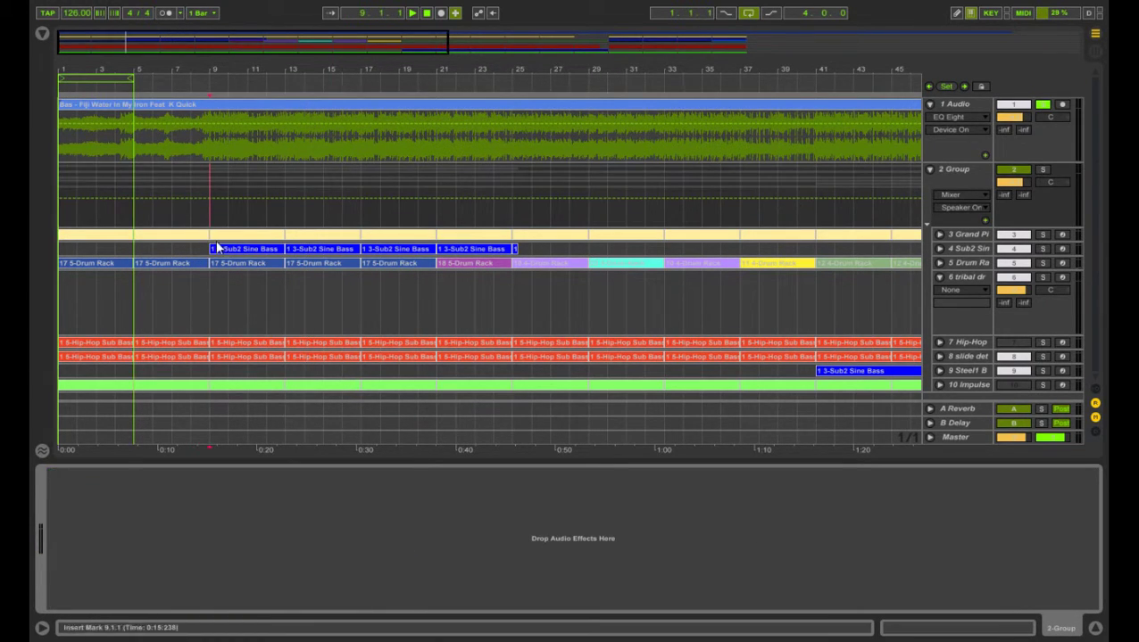
pyautogui.click(209, 253)
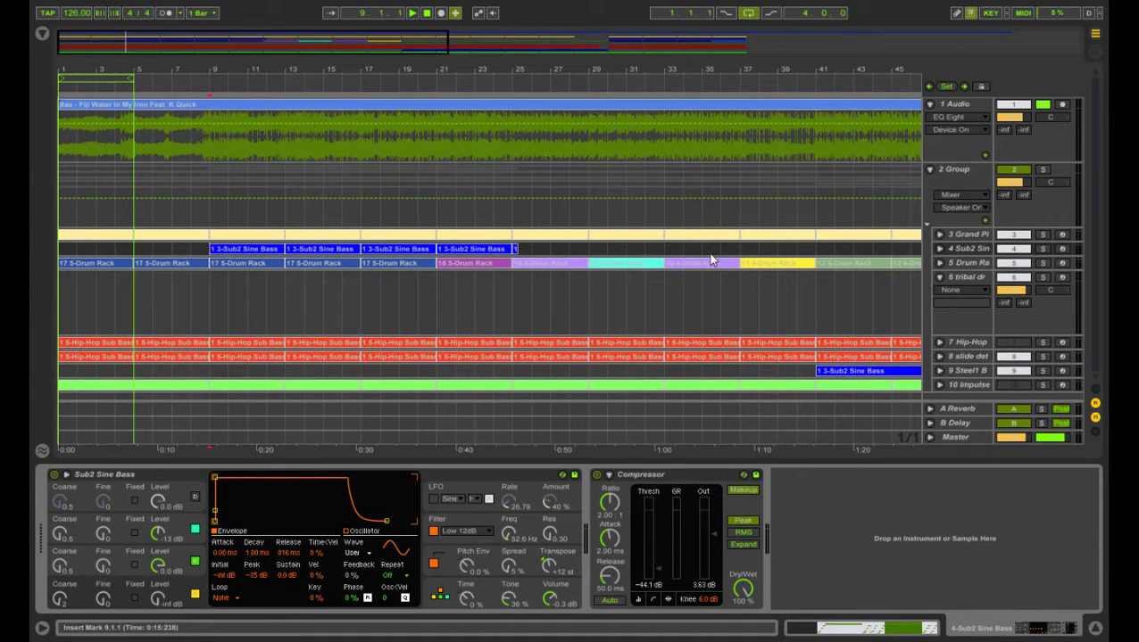
pyautogui.click(1038, 253)
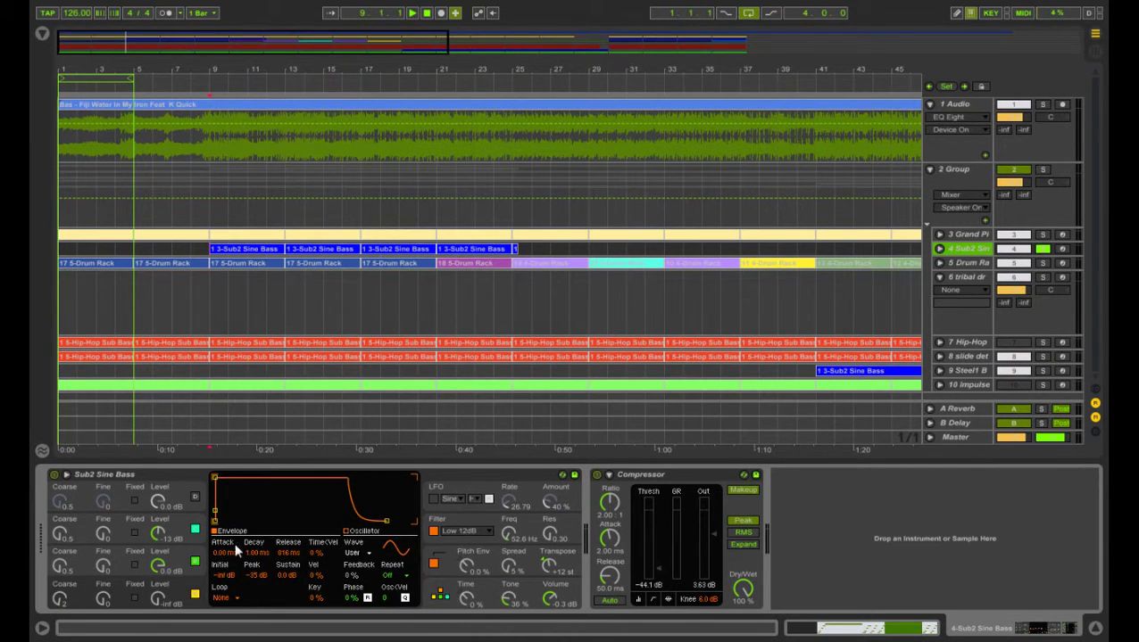
# Look through the envelope and waveform settings of each oscillator in the Sub2 Sine Bass instrument
pyautogui.click(79, 529)
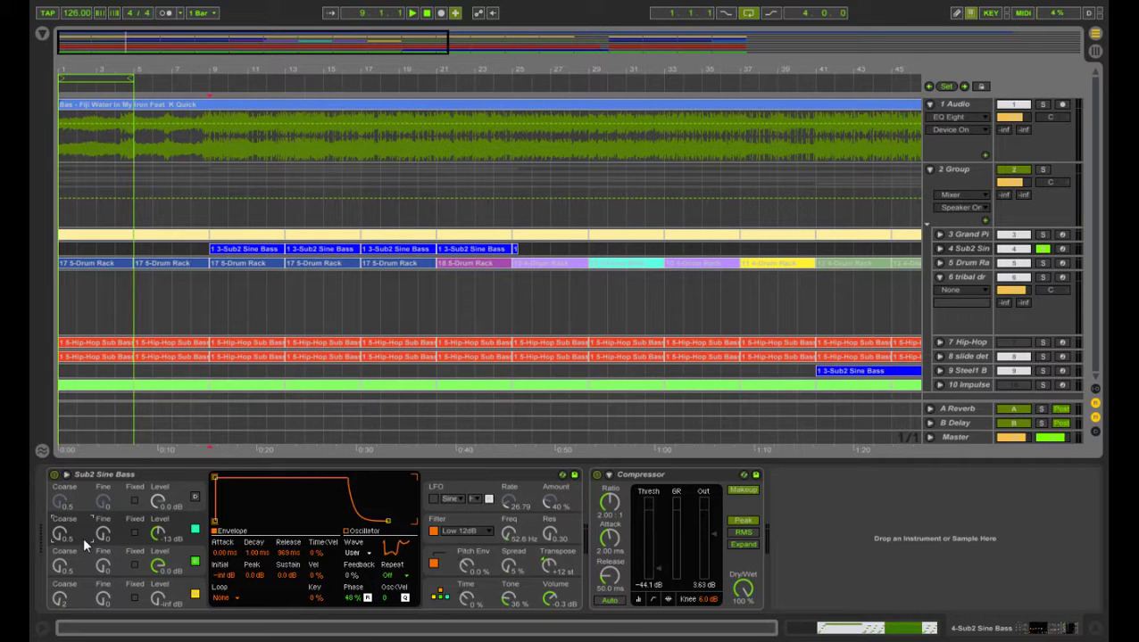
pyautogui.click(83, 558)
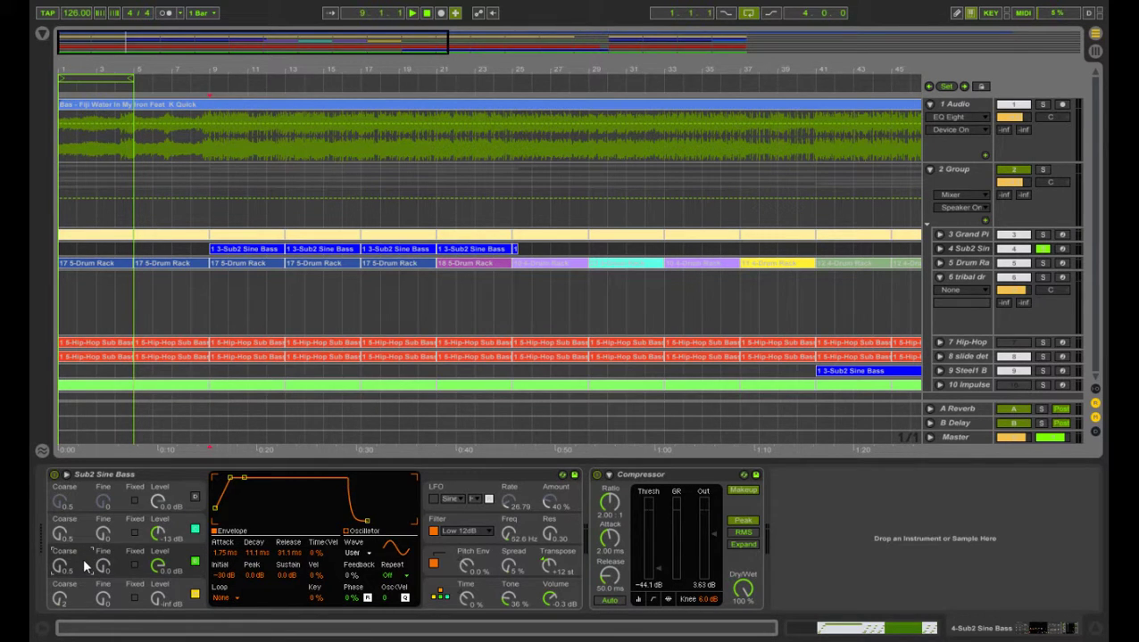
pyautogui.click(83, 581)
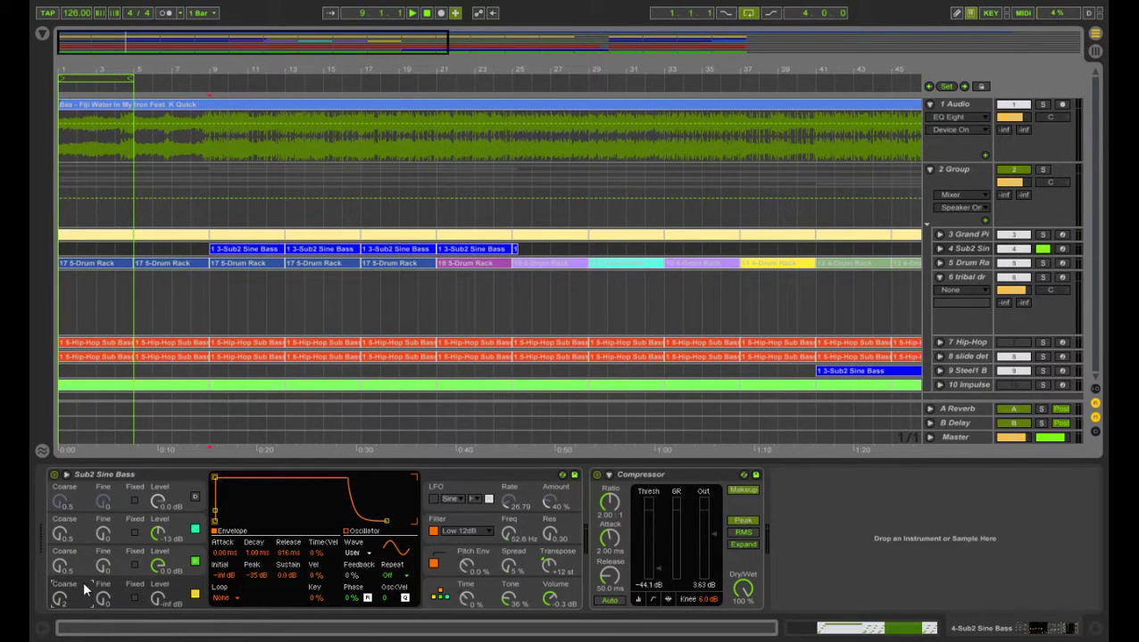
pyautogui.click(74, 497)
# Examine the Sub2 Sine Bass instrument's LFO, filter, pitch and global settings, ending on the pitch envelope with Glide
pyautogui.click(456, 484)
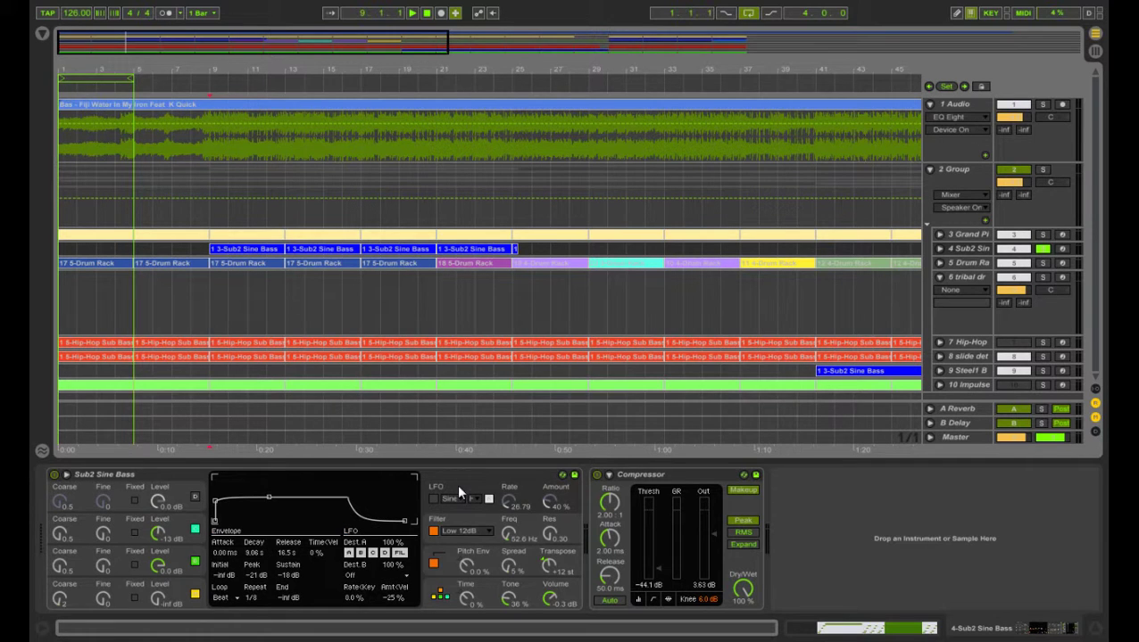
pyautogui.click(459, 515)
pyautogui.click(449, 561)
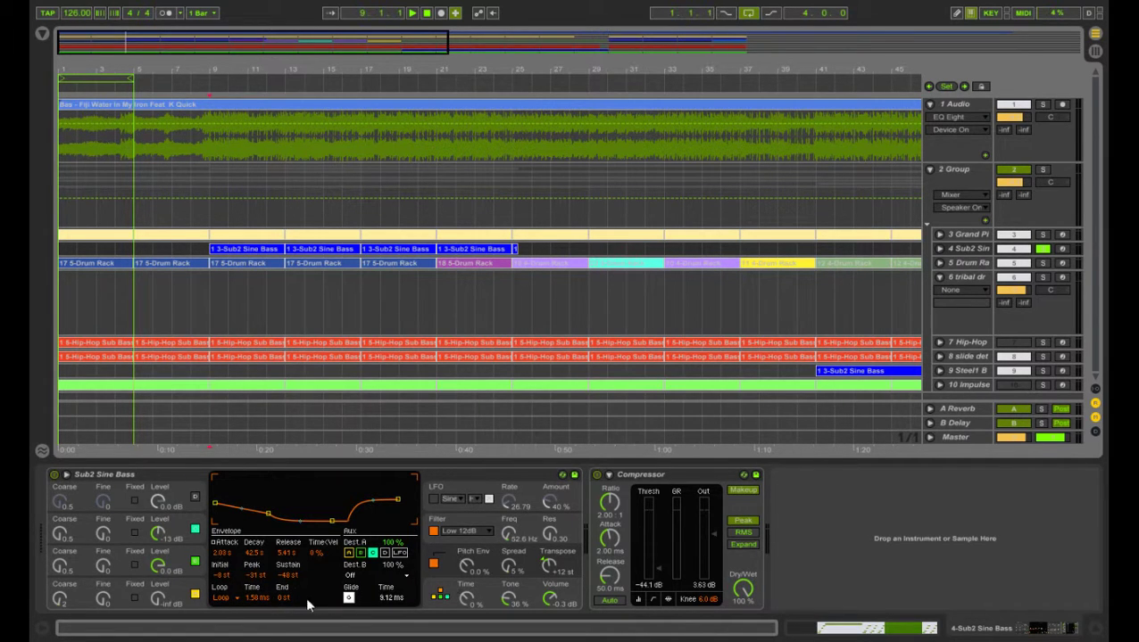
pyautogui.click(438, 592)
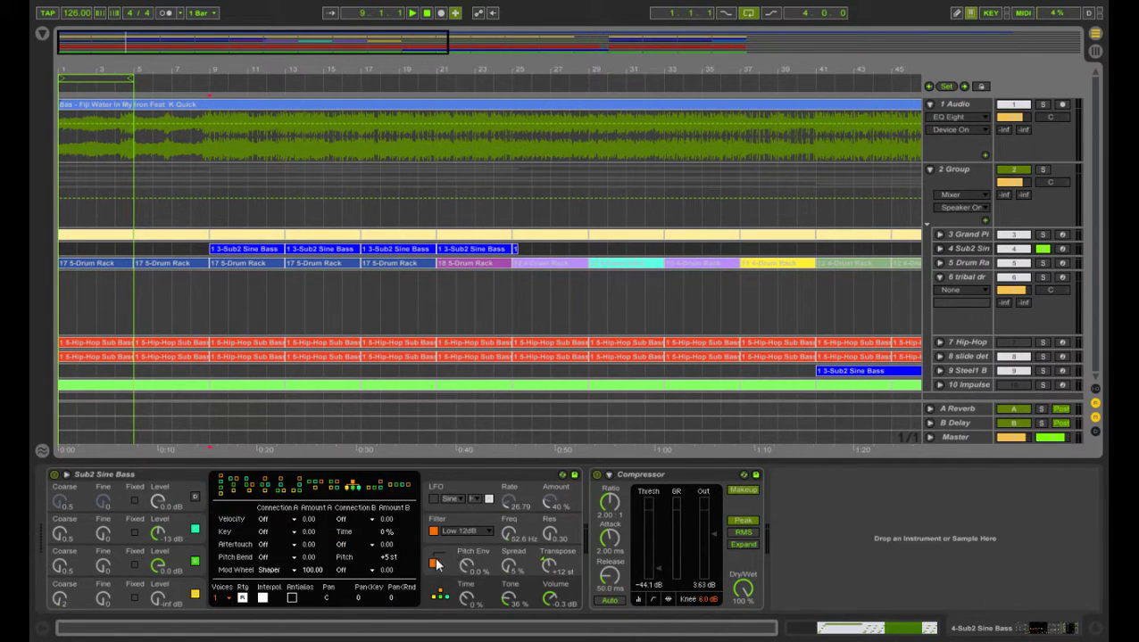
pyautogui.click(437, 564)
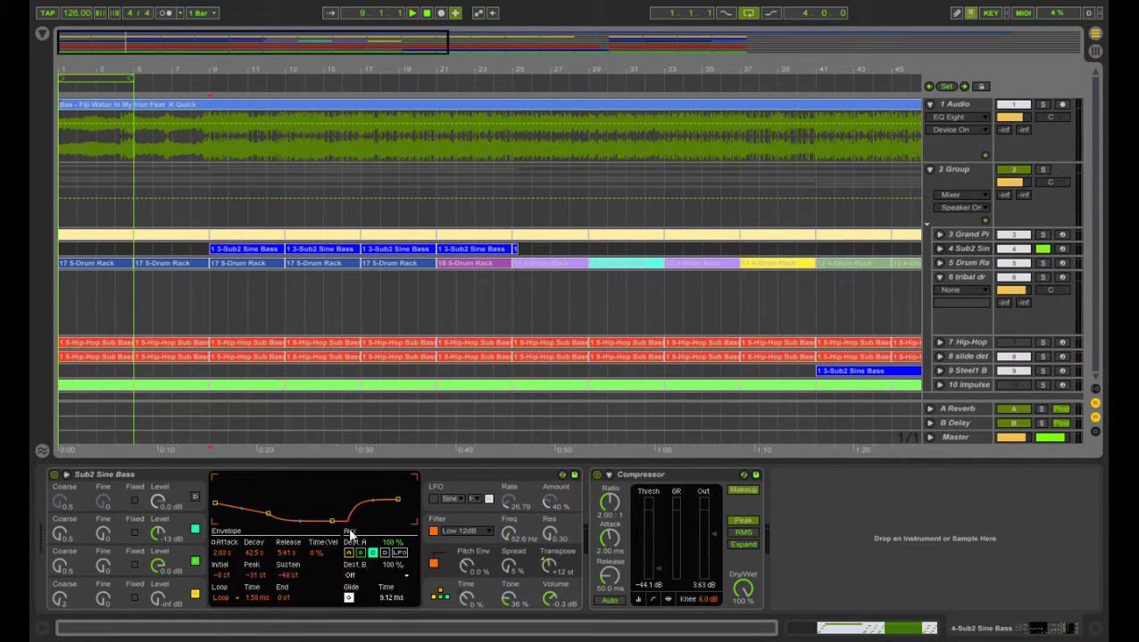
# Play from bar 9 with the Grand Piano track soloed, and move the Session View's master crossfader fully to B
pyautogui.click(210, 224)
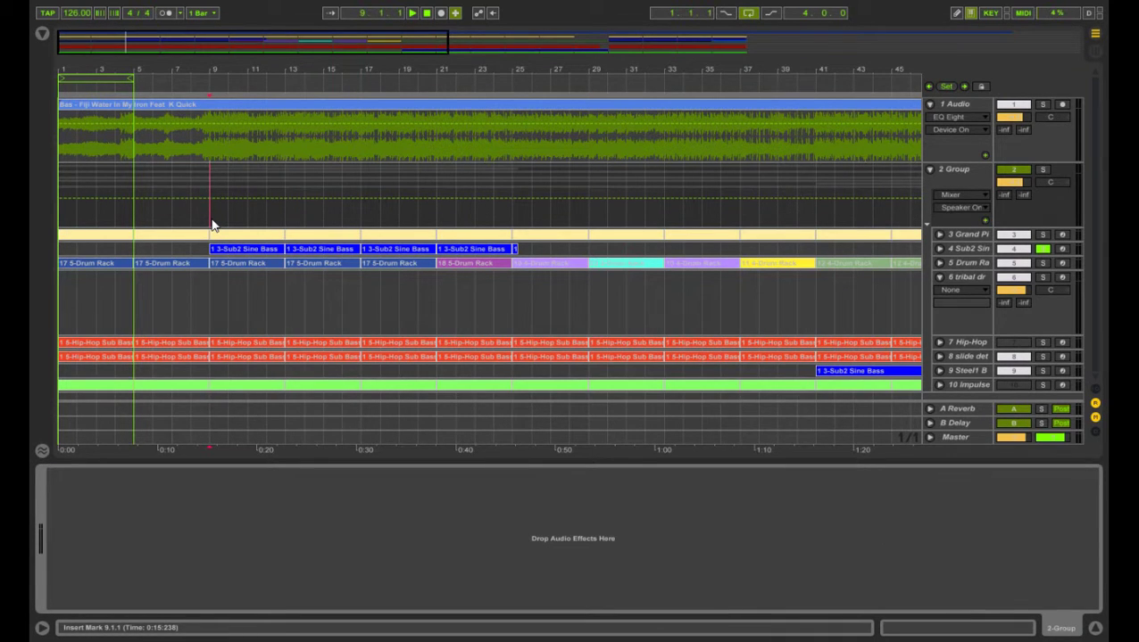
pyautogui.press('space')
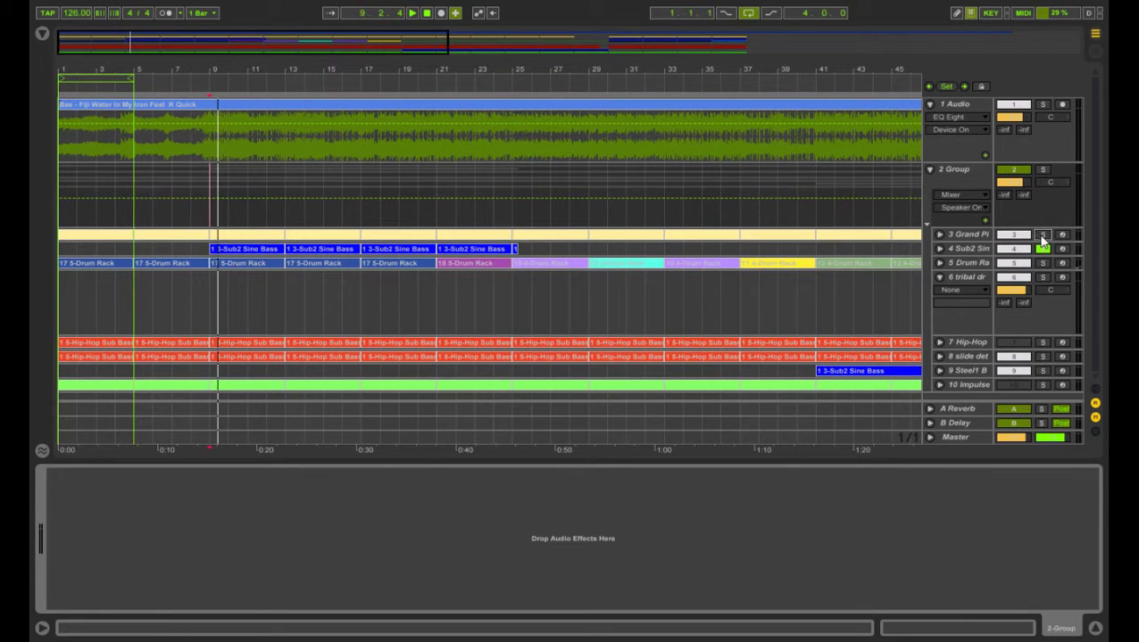
pyautogui.click(1041, 234)
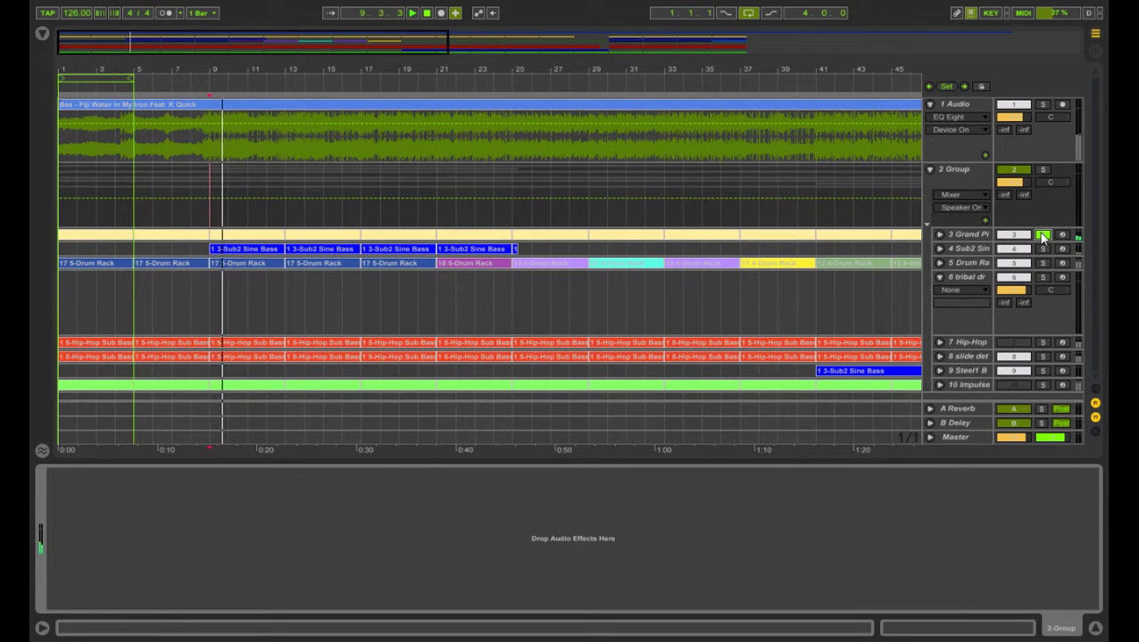
pyautogui.press('space')
pyautogui.press('space')
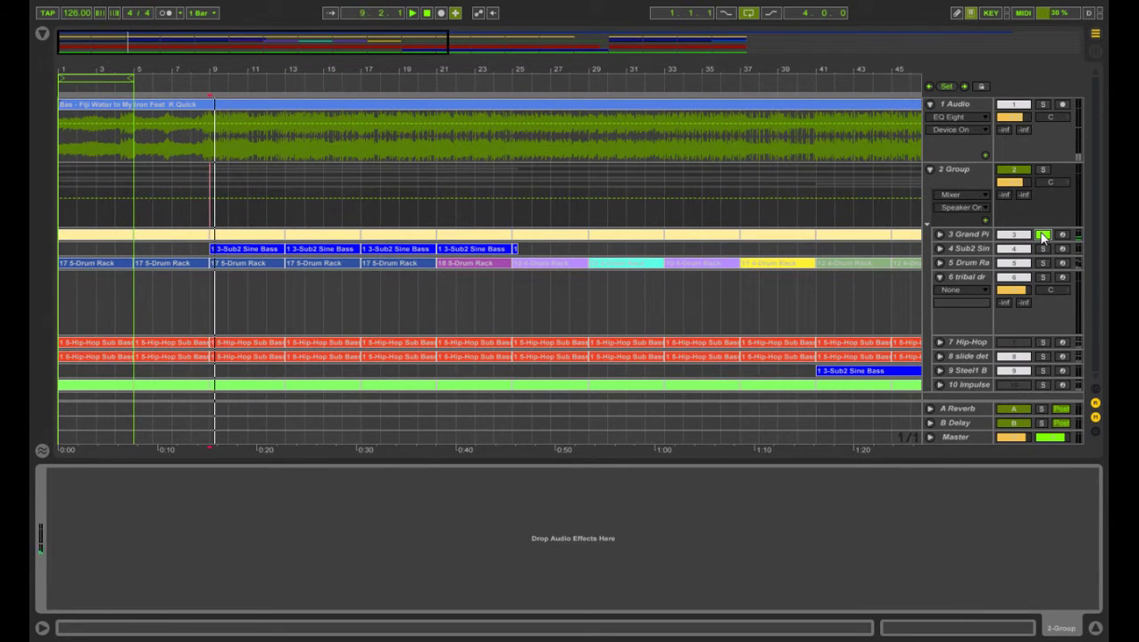
pyautogui.press('Tab')
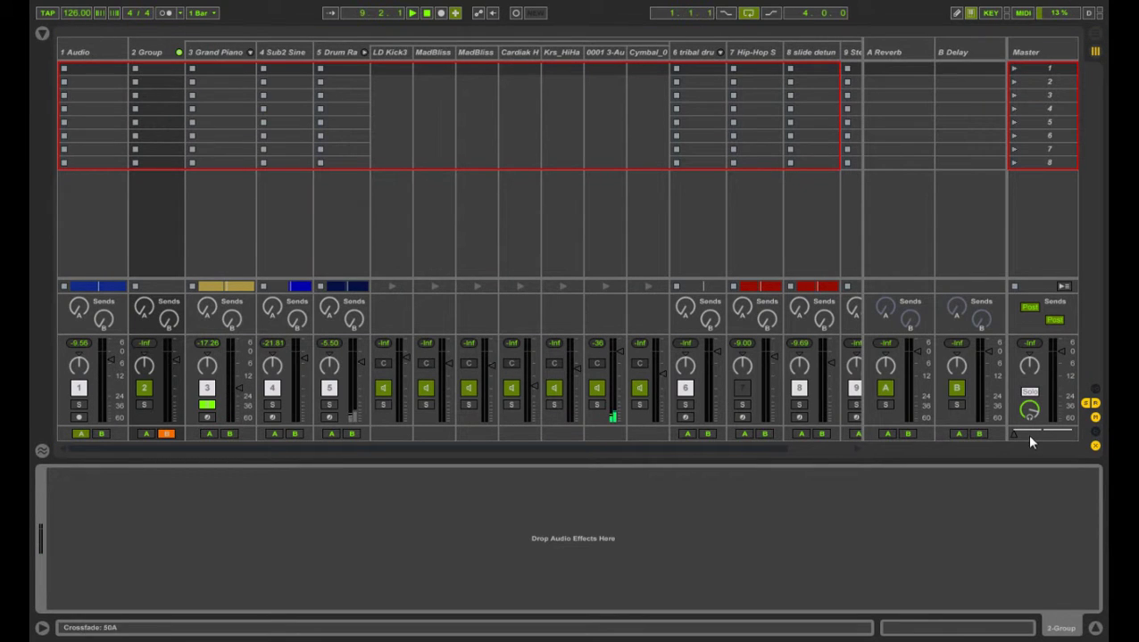
pyautogui.click(1094, 45)
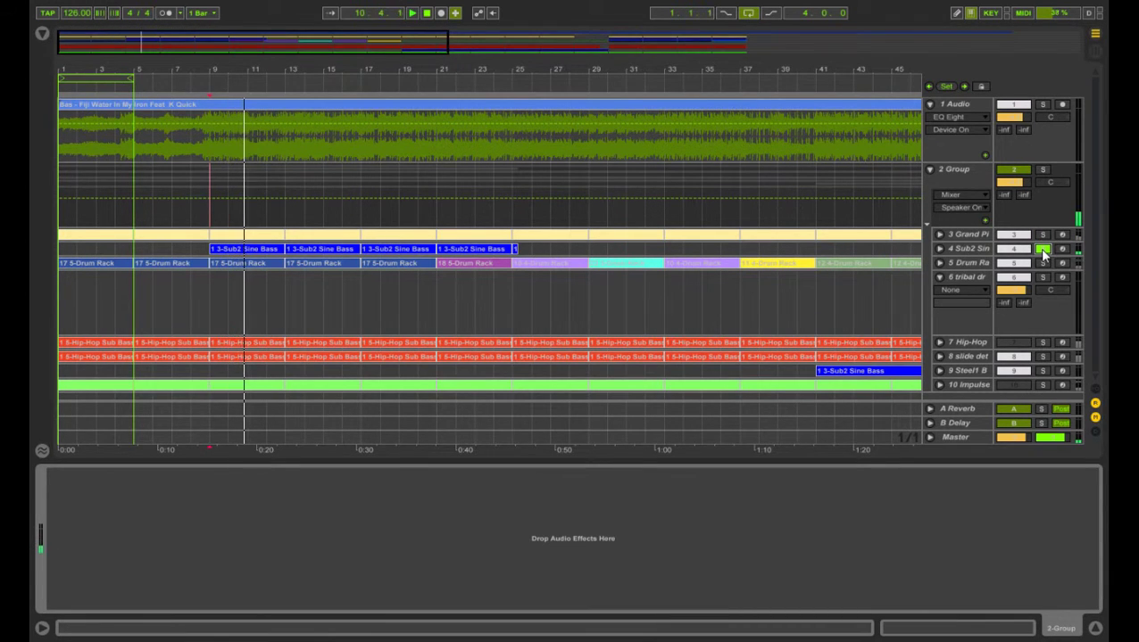
# Solo the Sub2 Sine Bass track, play it from bar 9, and show its instrument settings
pyautogui.click(1041, 249)
pyautogui.press('space')
pyautogui.press('space')
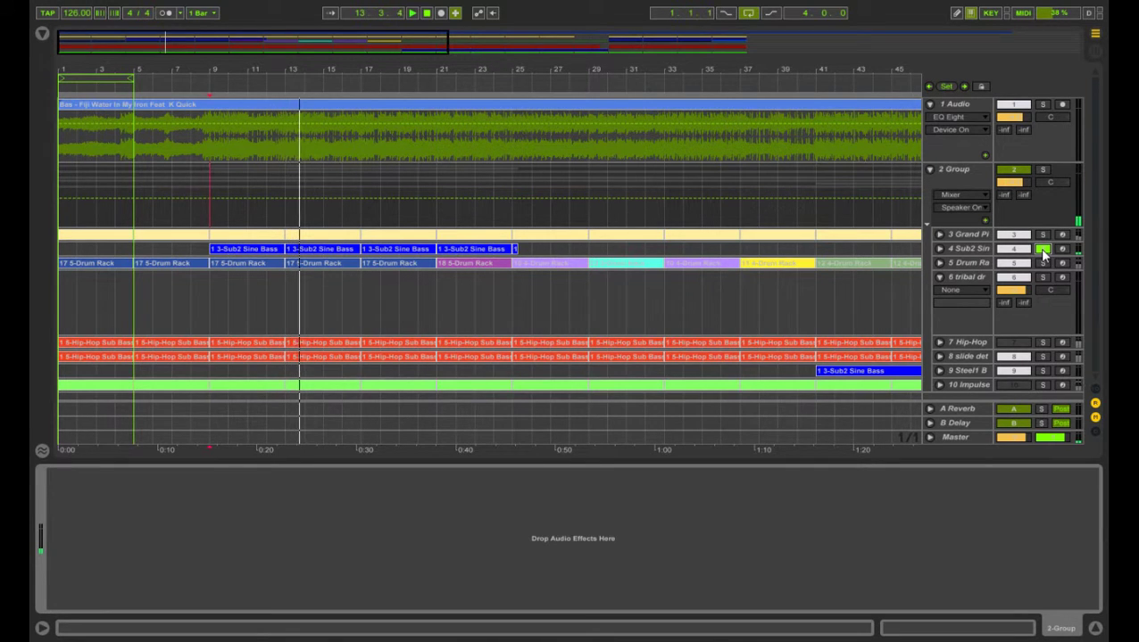
pyautogui.click(969, 250)
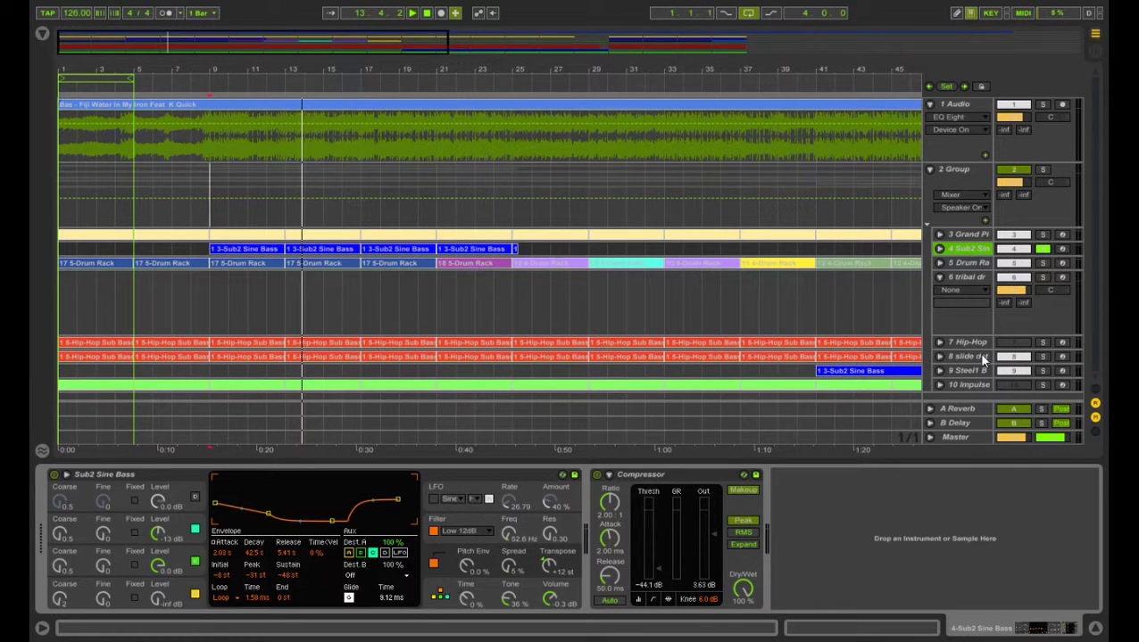
pyautogui.press('space')
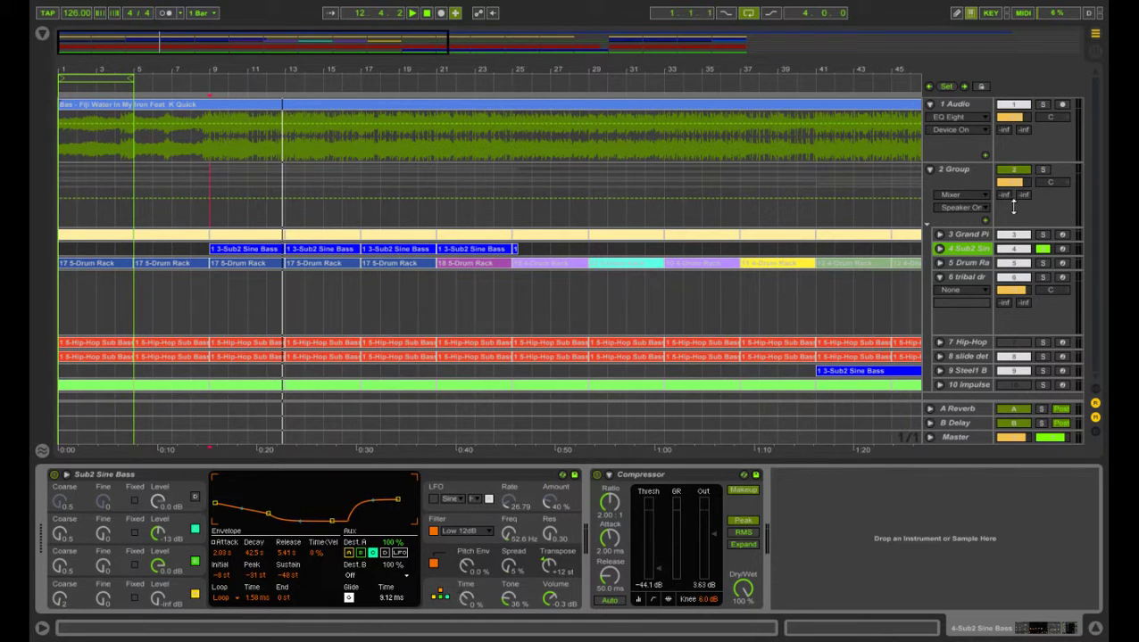
# Set the master crossfader to about the middle and play the original audio soloed together with the Sub2 Sine Bass
pyautogui.press('Tab')
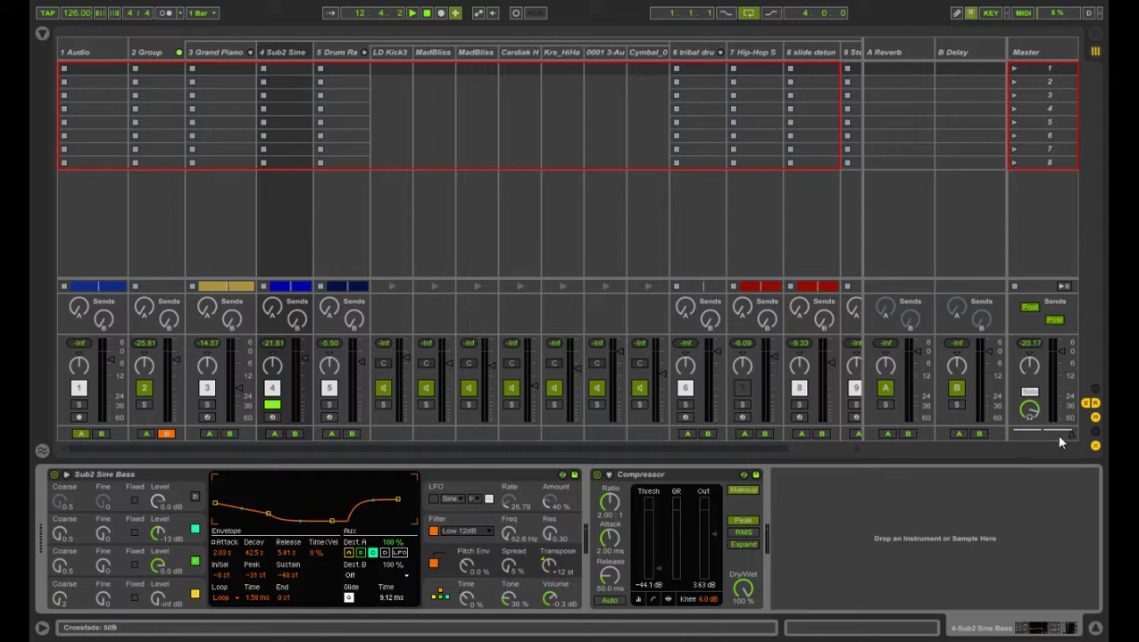
pyautogui.moveTo(1051, 434); pyautogui.dragTo(1042, 434)
pyautogui.press('Tab')
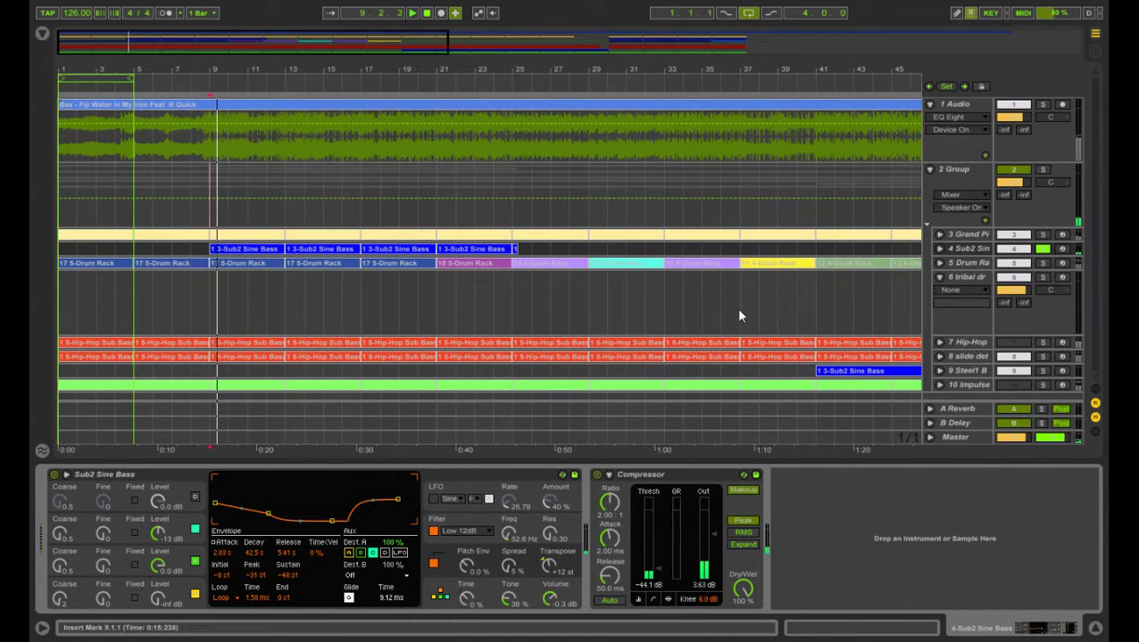
pyautogui.click(1042, 105)
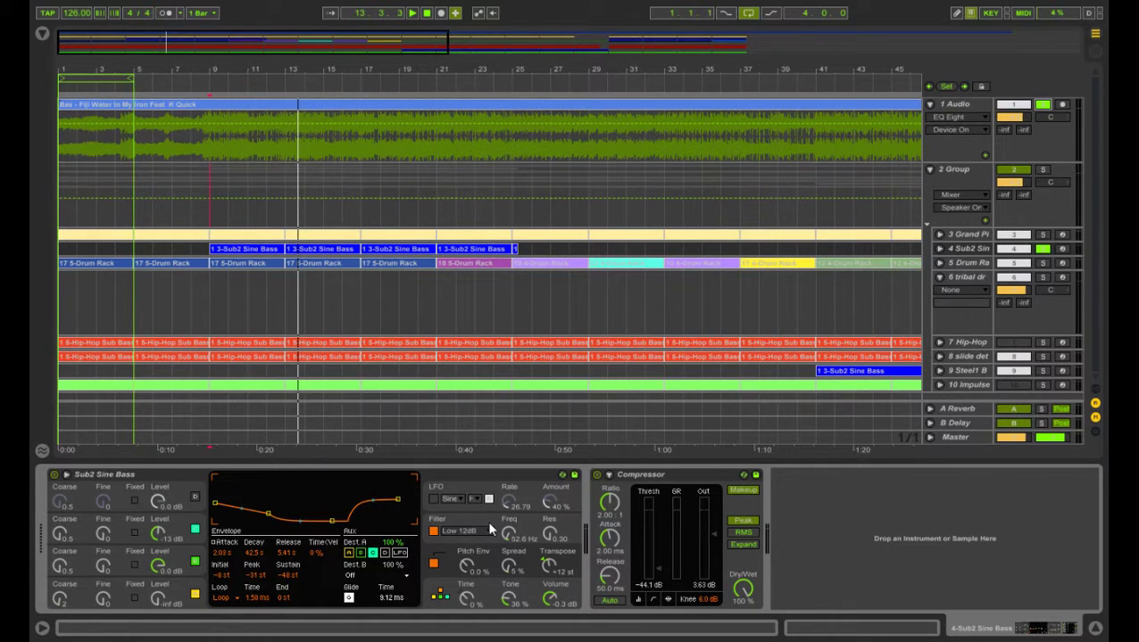
pyautogui.press('space')
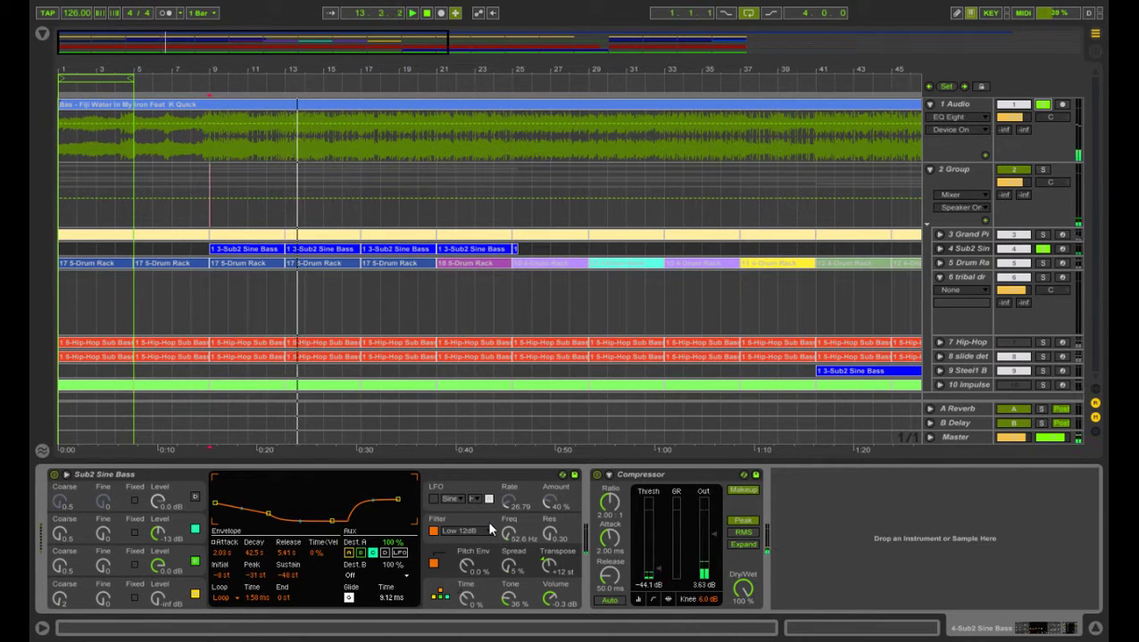
# Bypass the original audio track's EQ Eight, play the passage from bar 9, and turn the EQ back on
pyautogui.click(971, 105)
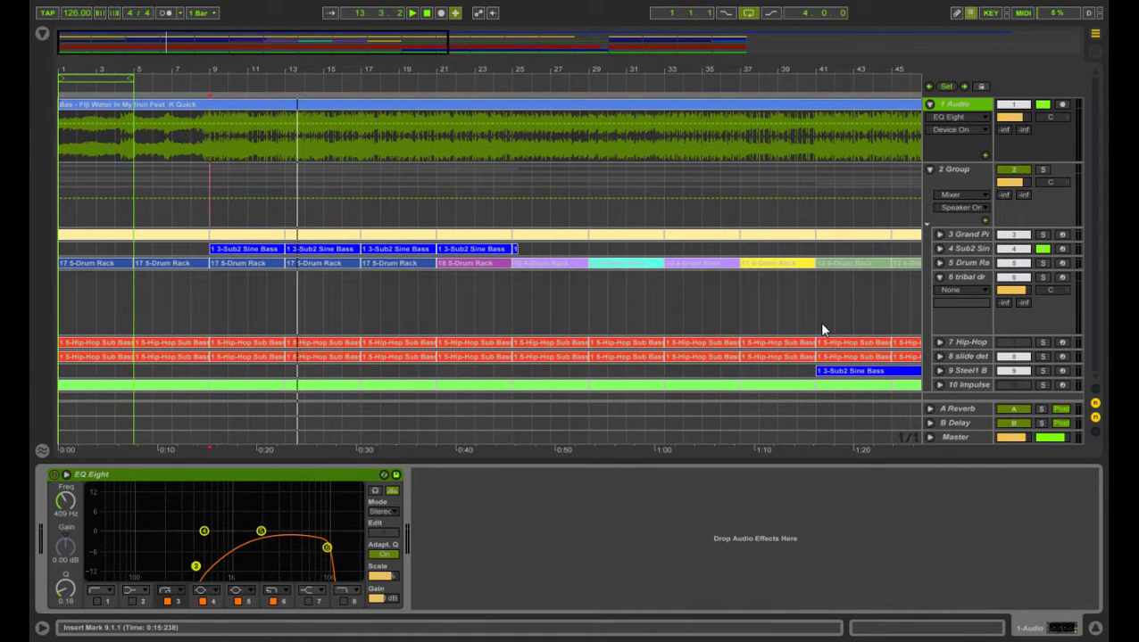
pyautogui.click(325, 478)
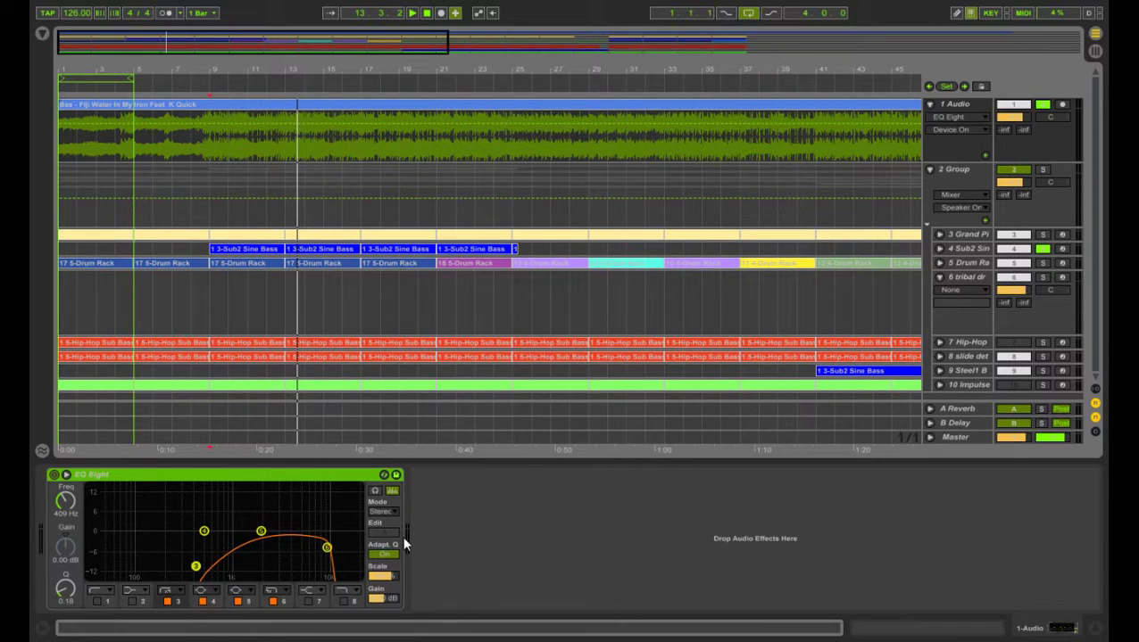
pyautogui.click(55, 475)
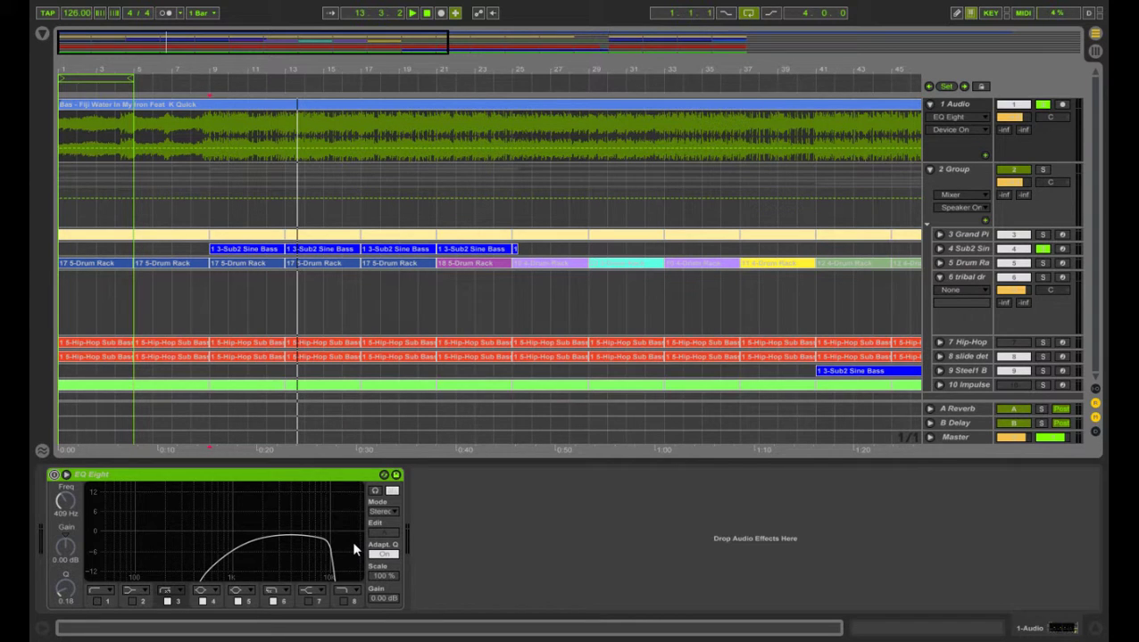
pyautogui.press('space')
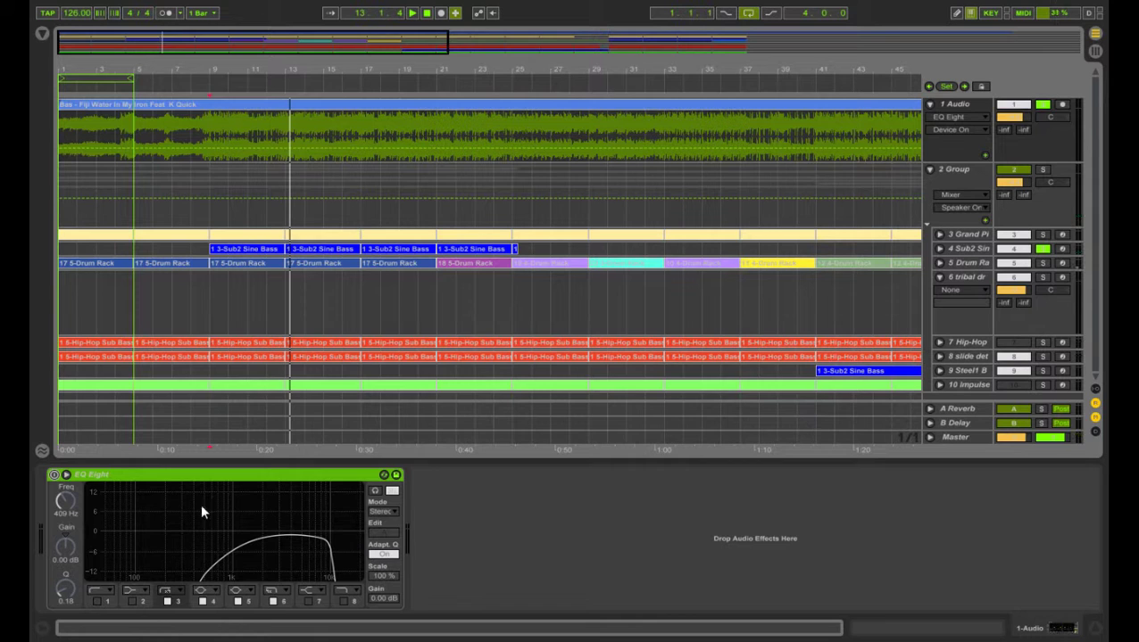
pyautogui.click(52, 475)
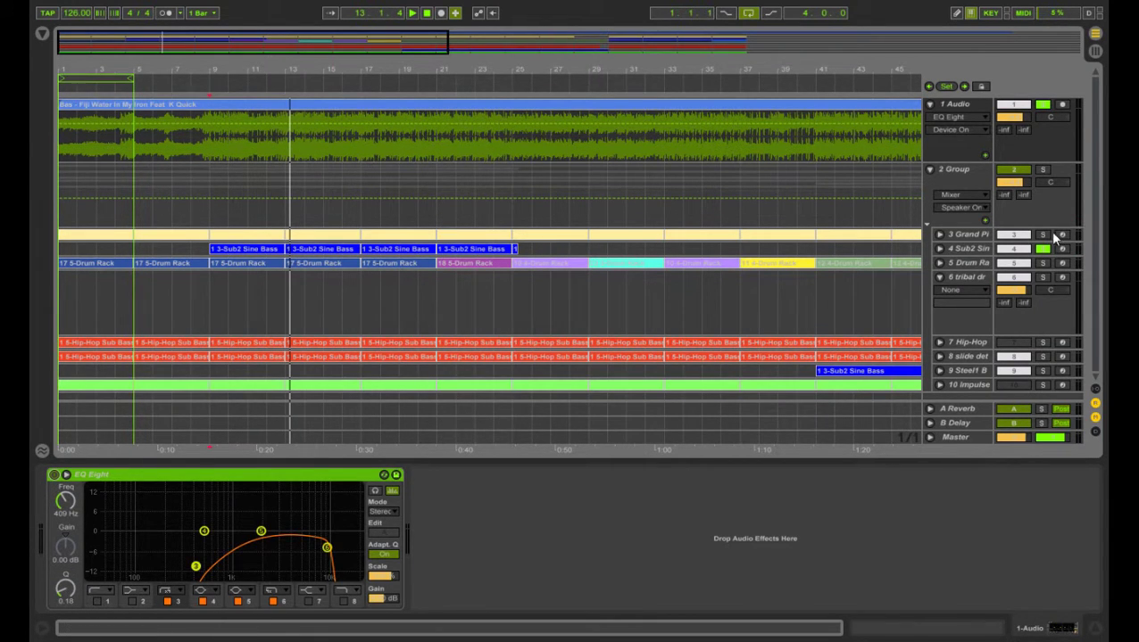
# Play the original audio soloed with the Grand Piano from bar 9, toggling the original's EQ Eight off and on and leaving it bypassed
pyautogui.click(1042, 235)
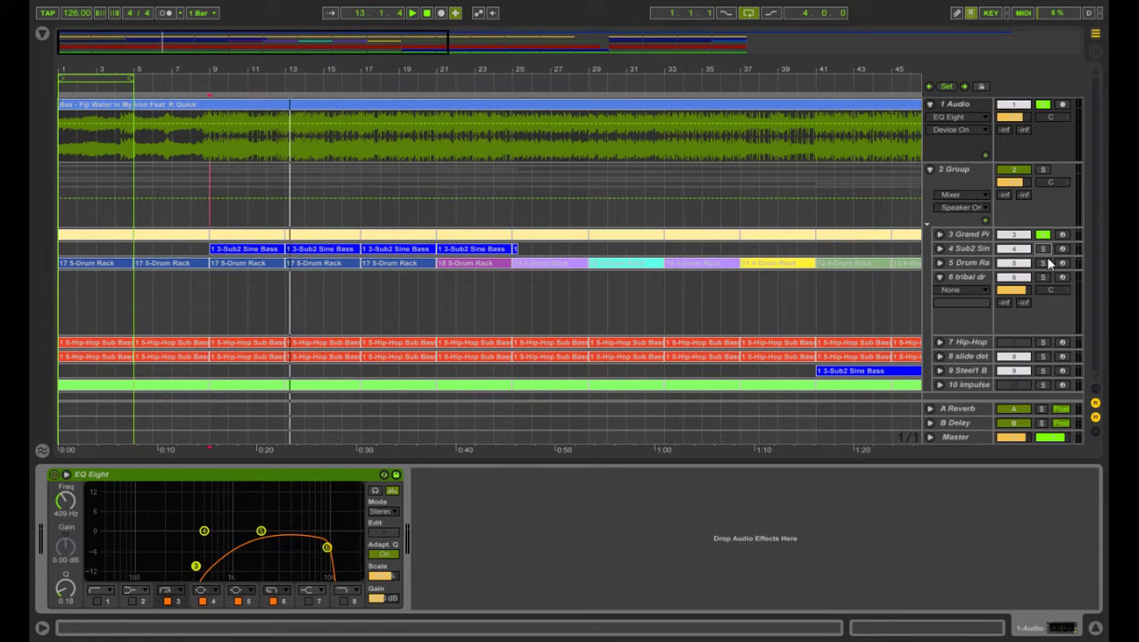
pyautogui.press('space')
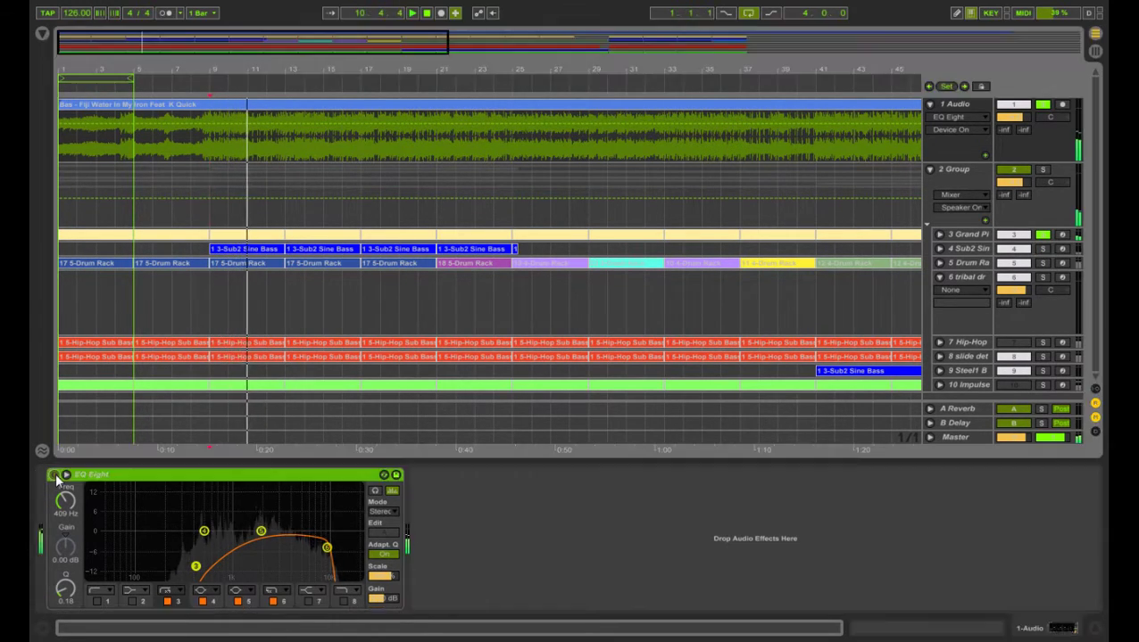
pyautogui.click(55, 477)
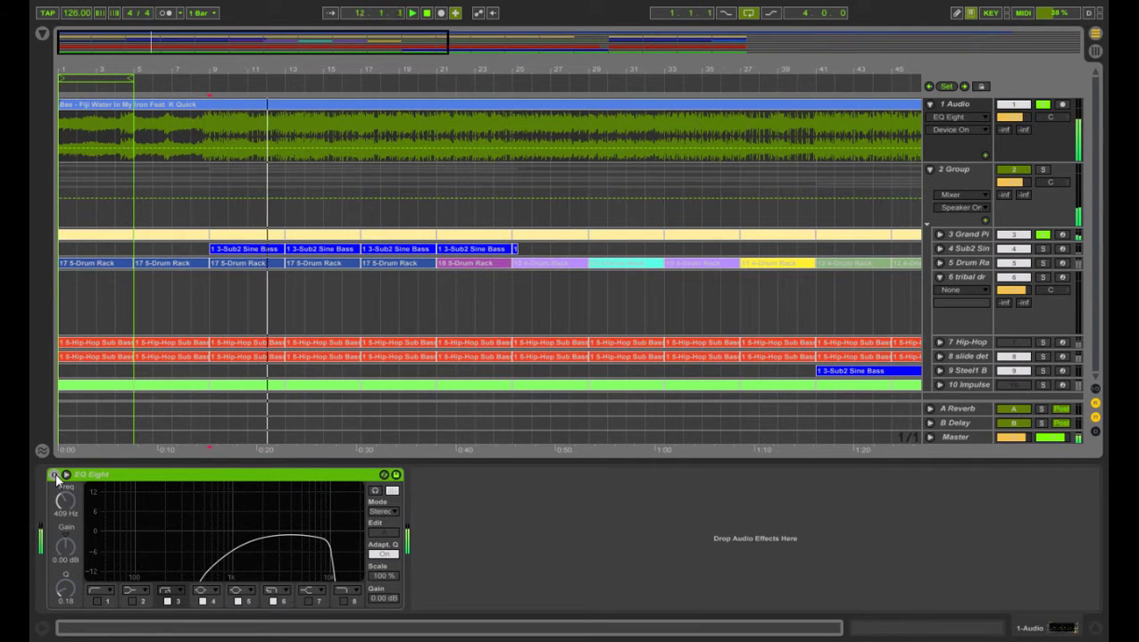
pyautogui.click(55, 476)
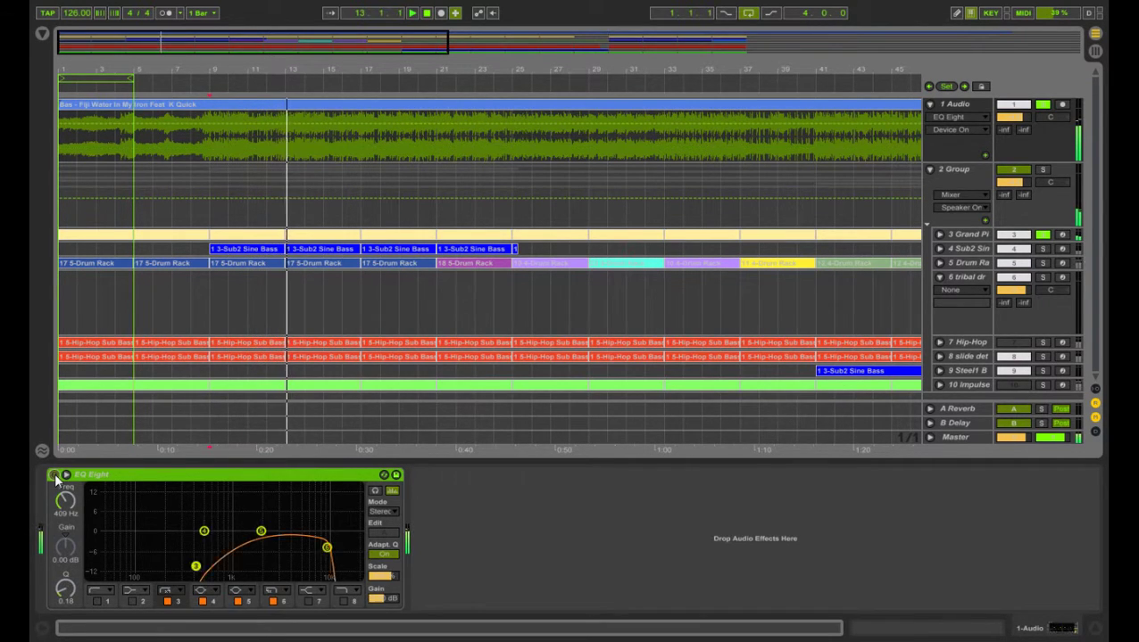
pyautogui.click(54, 476)
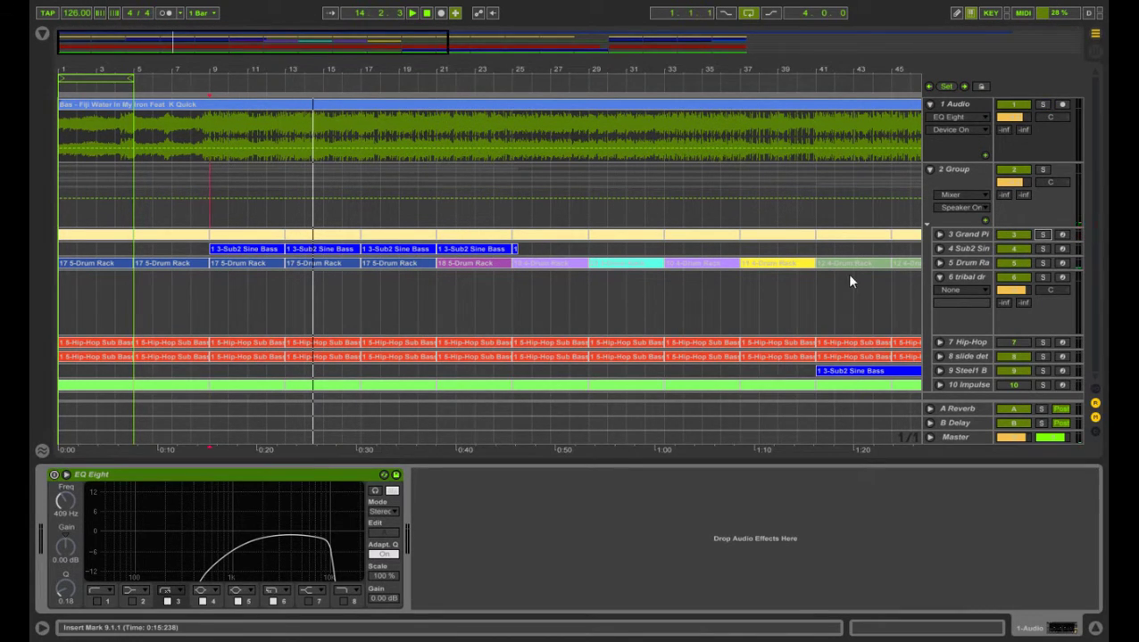
# Clear the piano comparison, return playback to the start of the arrangement, and play the original audio track soloed
pyautogui.click(952, 260)
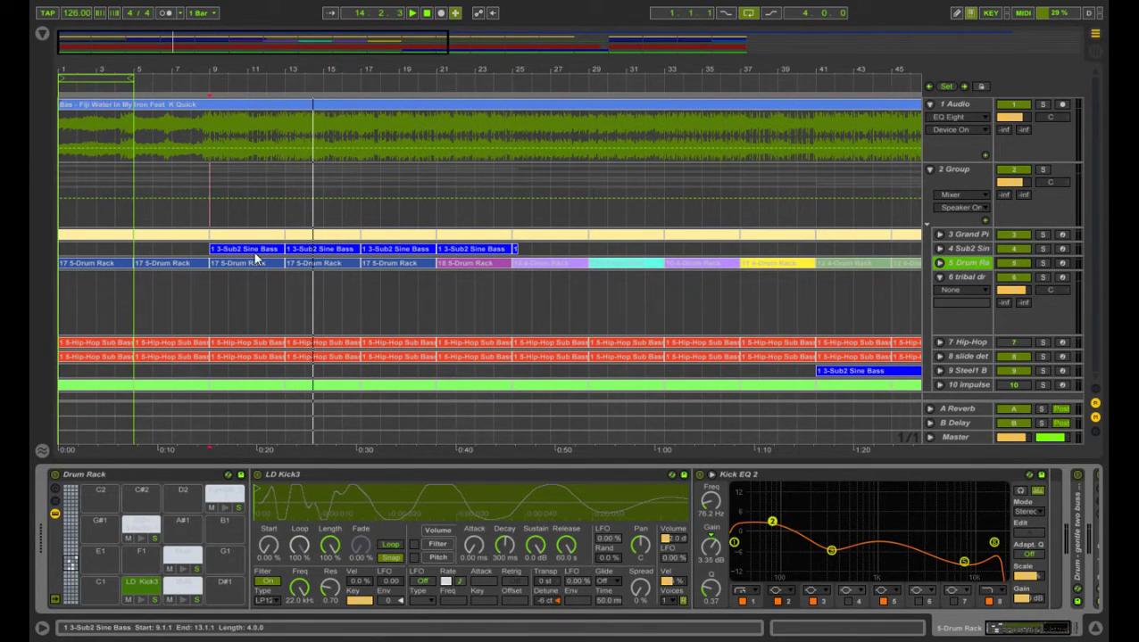
pyautogui.click(211, 223)
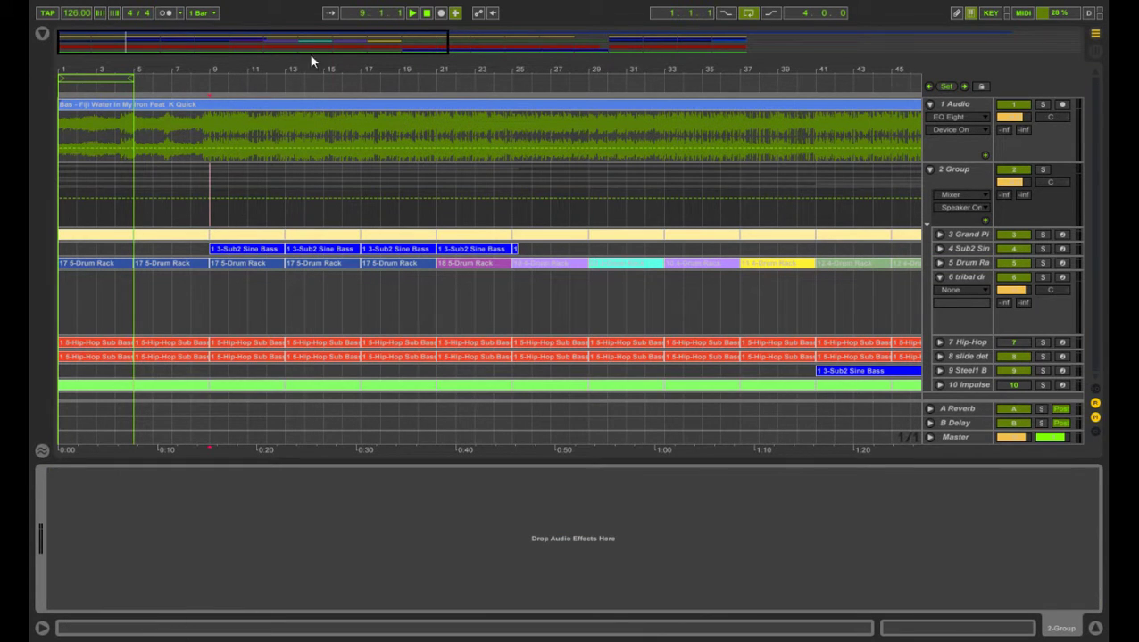
pyautogui.click(426, 13)
pyautogui.click(1042, 105)
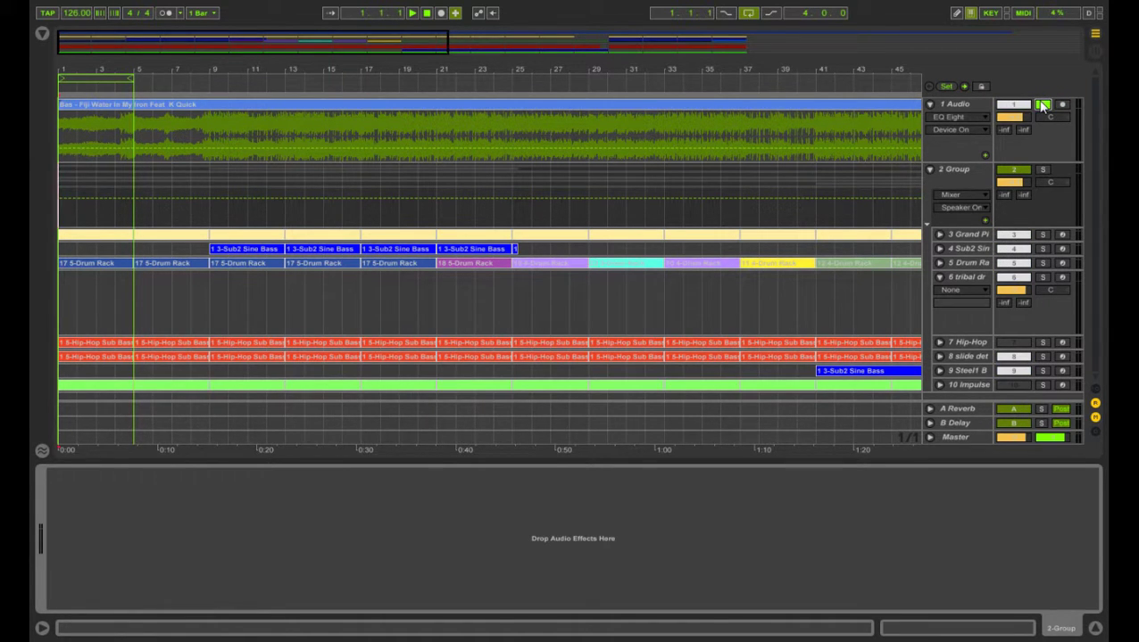
pyautogui.press('space')
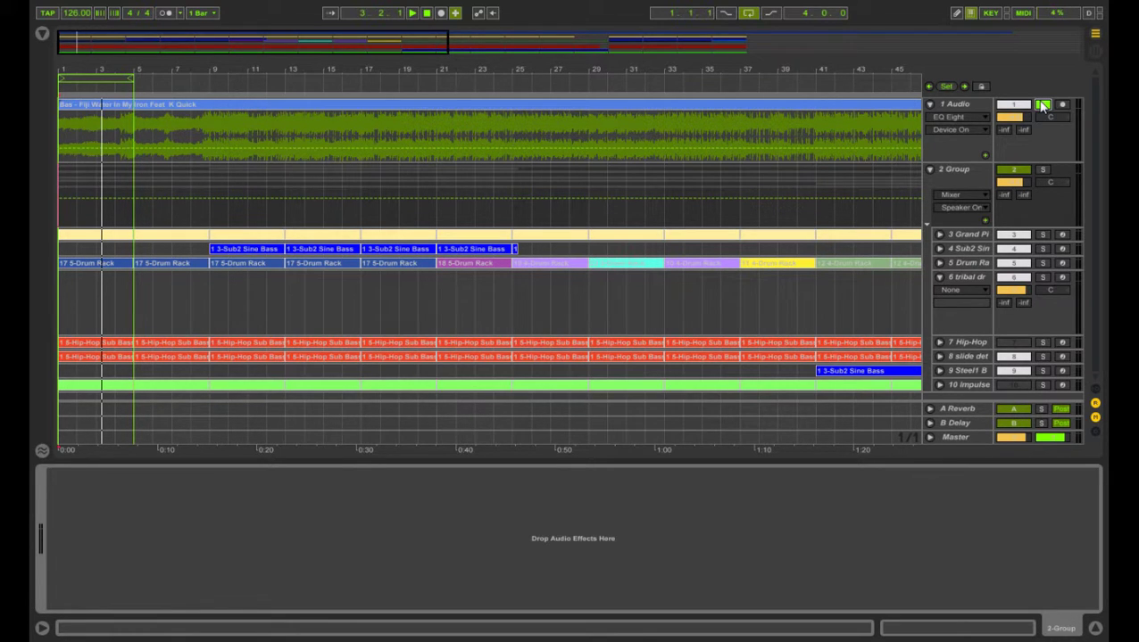
# Solo the Drum Rack track instead, turn the original audio's EQ Eight back on, and show the Drum Rack's devices
pyautogui.click(1043, 263)
pyautogui.click(959, 110)
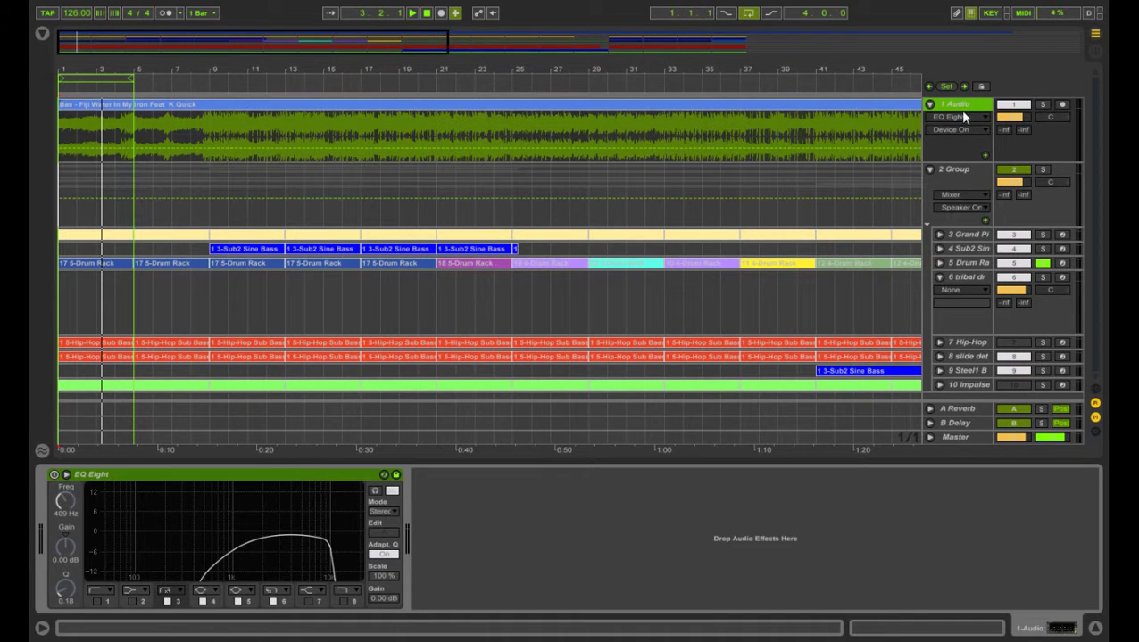
pyautogui.click(53, 475)
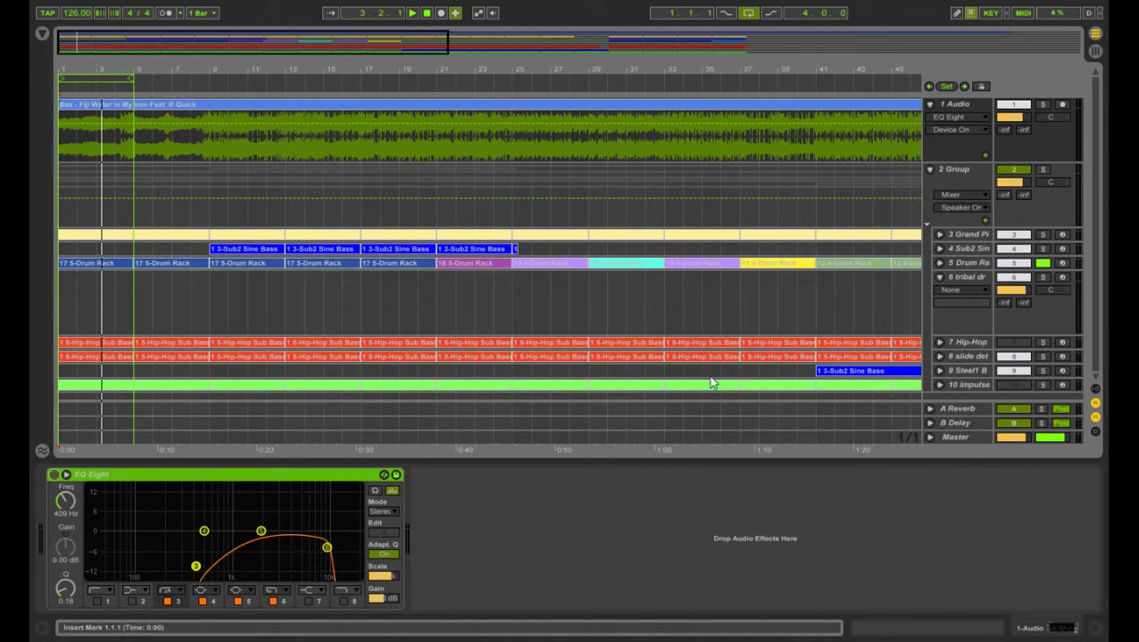
pyautogui.click(975, 266)
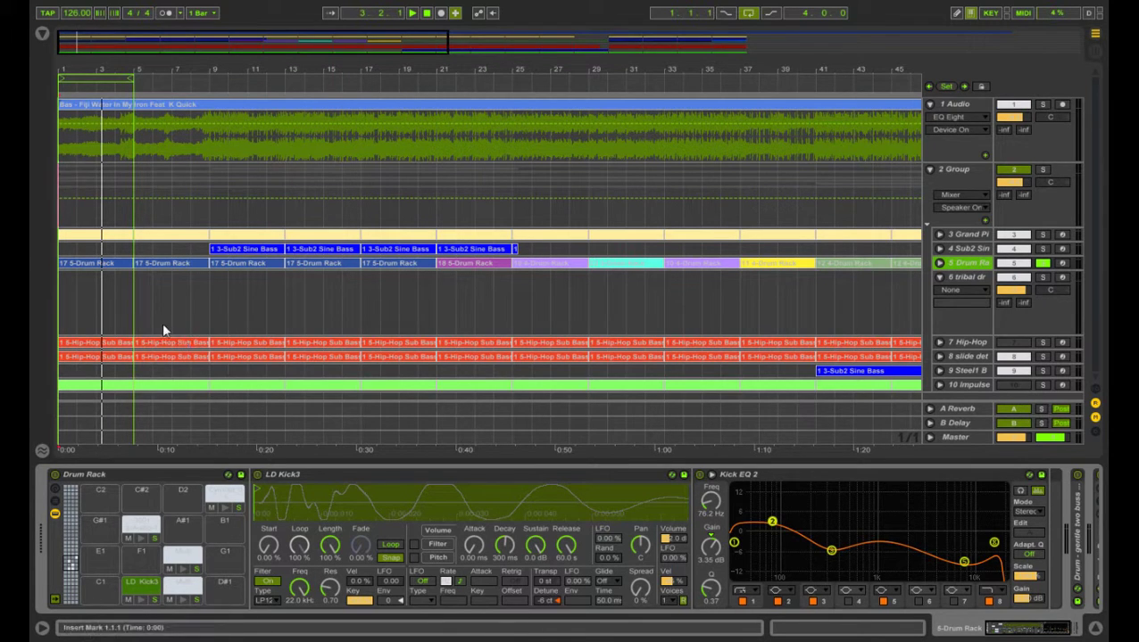
pyautogui.click(426, 16)
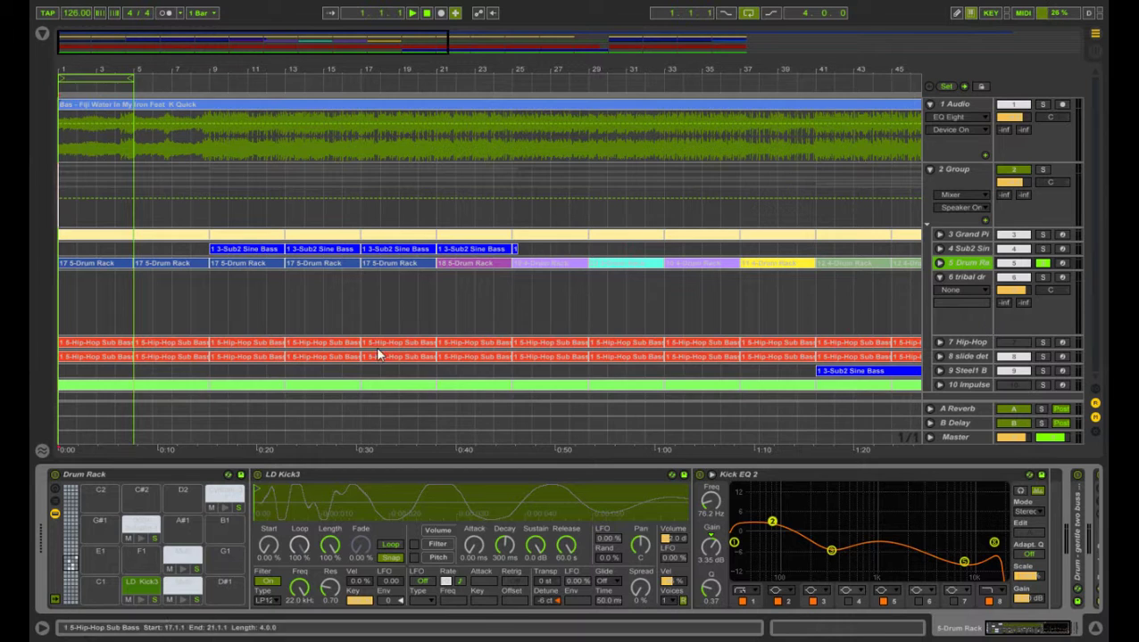
# Play the slide track soloed on its own from the start, followed by playback with the Drum Rack soloed alongside it
pyautogui.click(1042, 356)
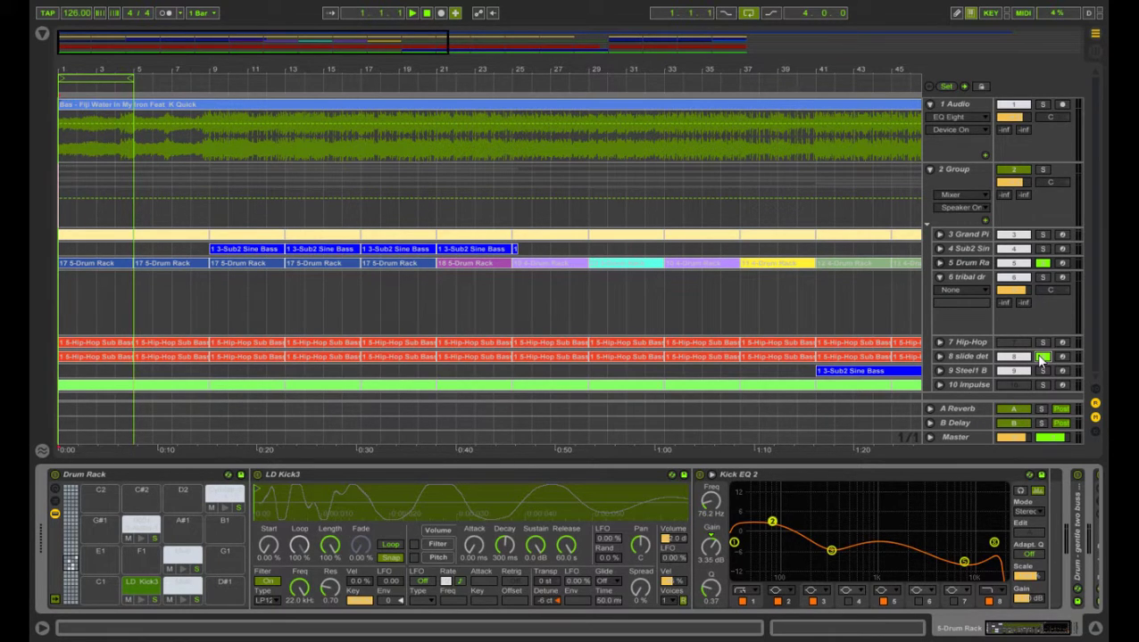
pyautogui.click(1042, 263)
pyautogui.press('space')
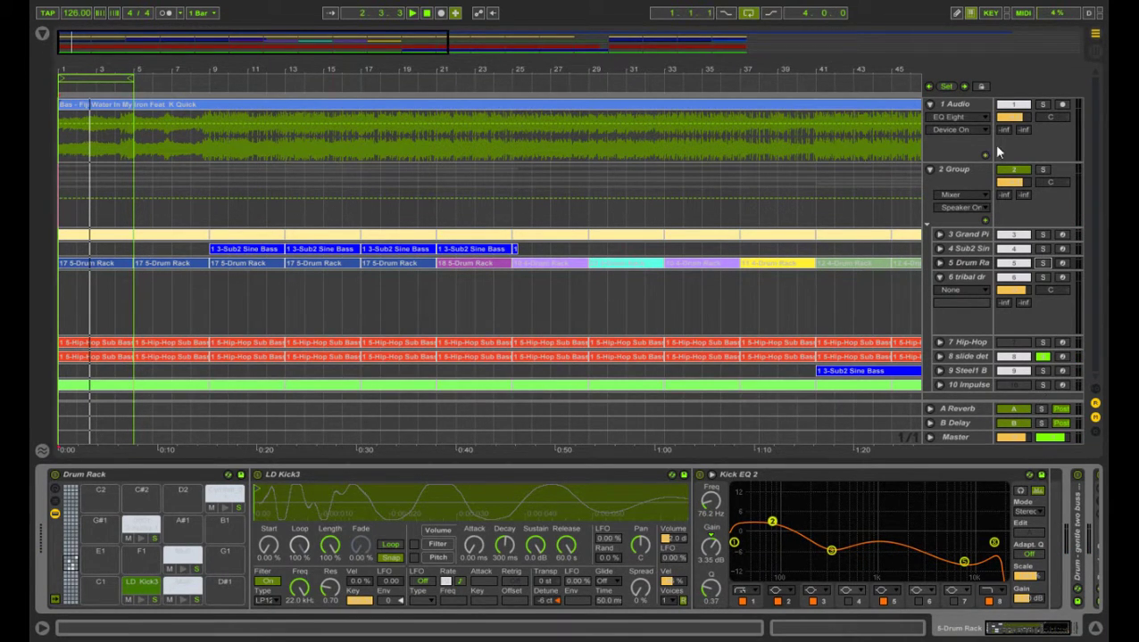
pyautogui.press('space')
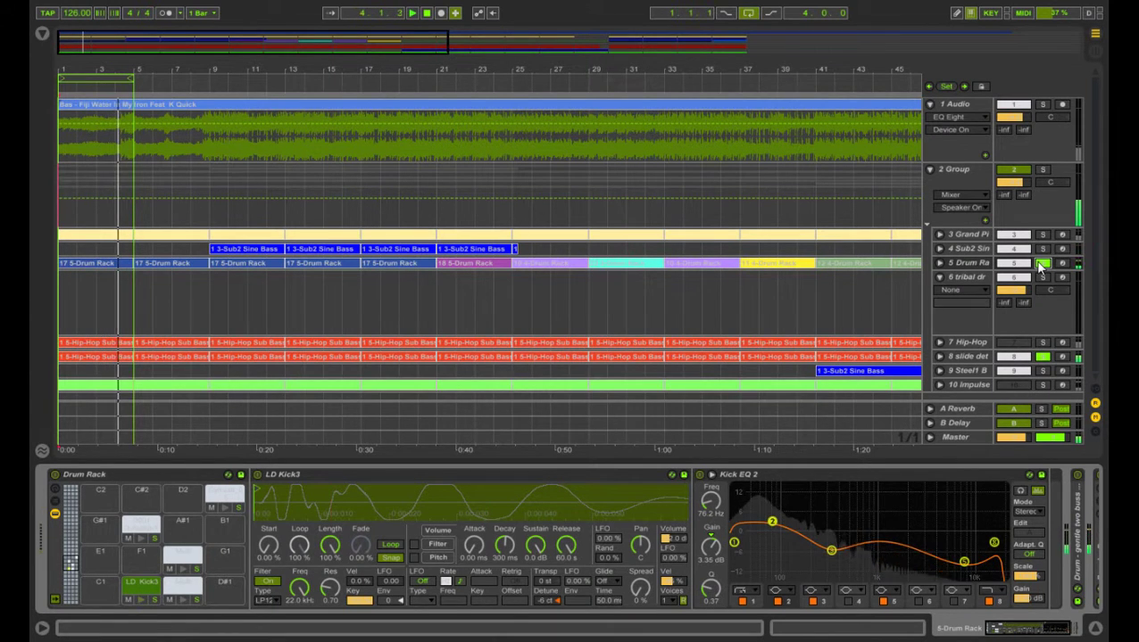
pyautogui.press('space')
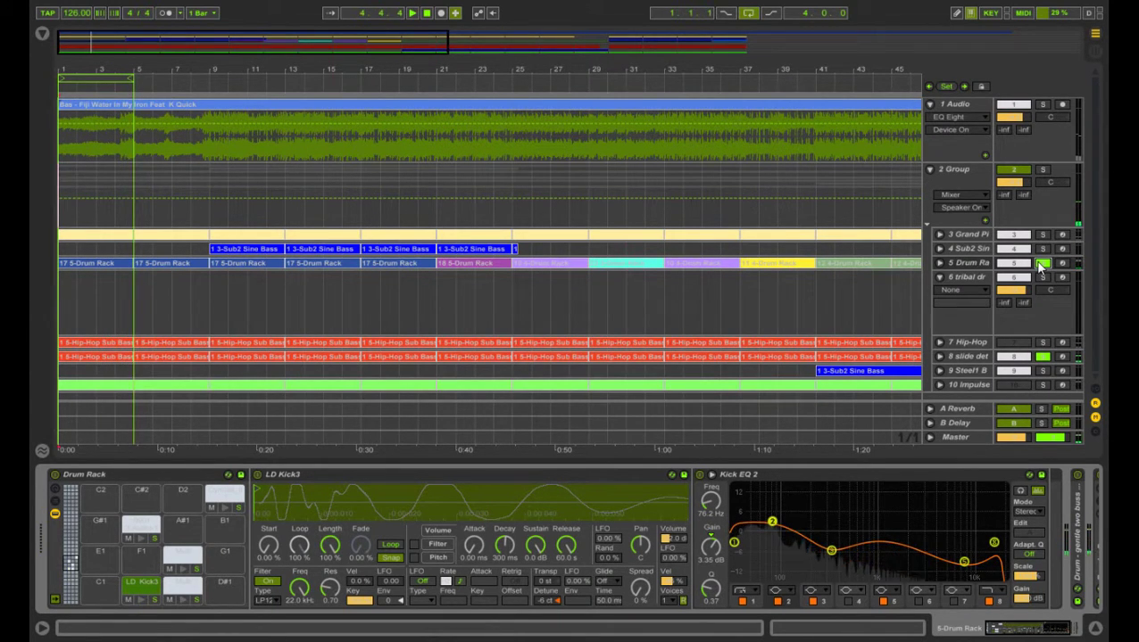
# Show the browser and open the 5. Kicks folder of the OVO Kit in Drum Samples
pyautogui.click(42, 33)
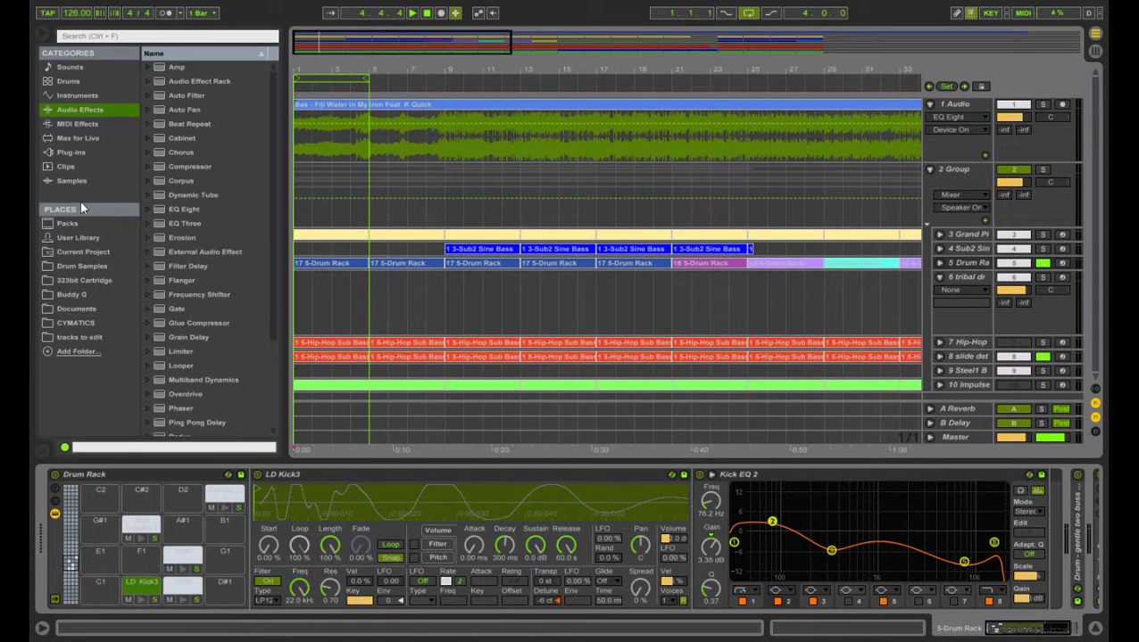
pyautogui.click(90, 268)
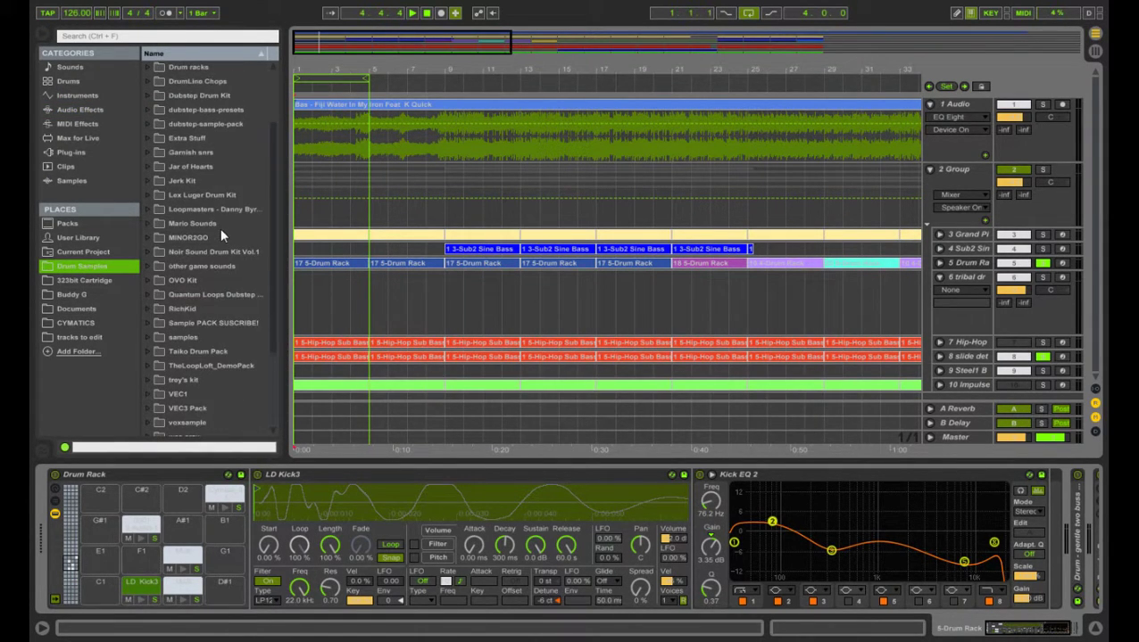
pyautogui.scroll(-3, 222, 234)
pyautogui.scroll(-5, 189, 268)
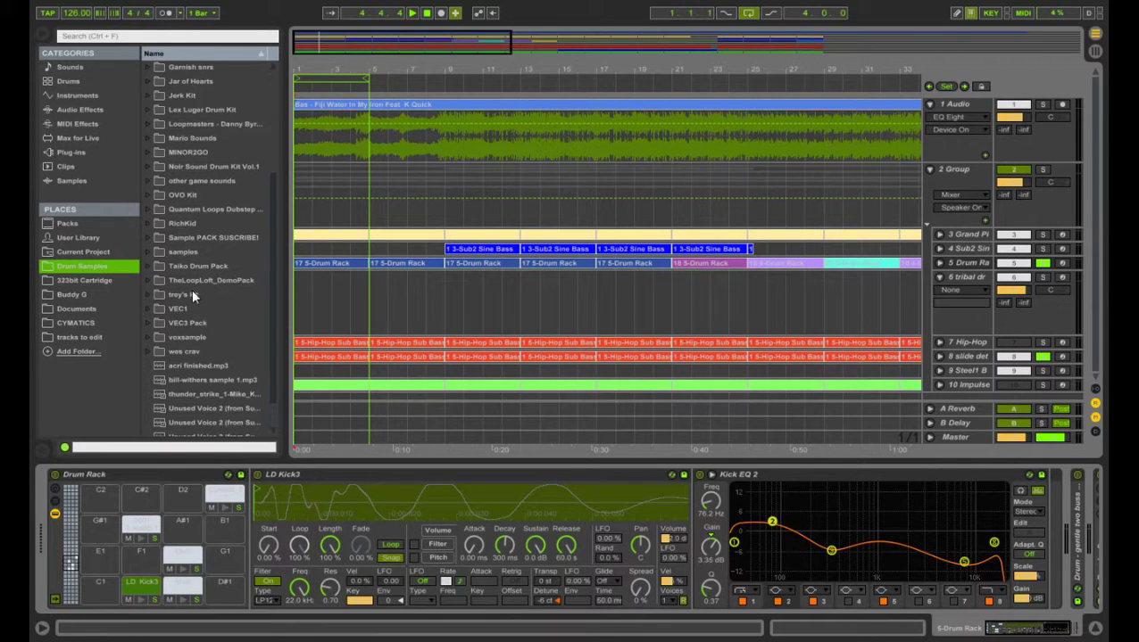
pyautogui.click(161, 254)
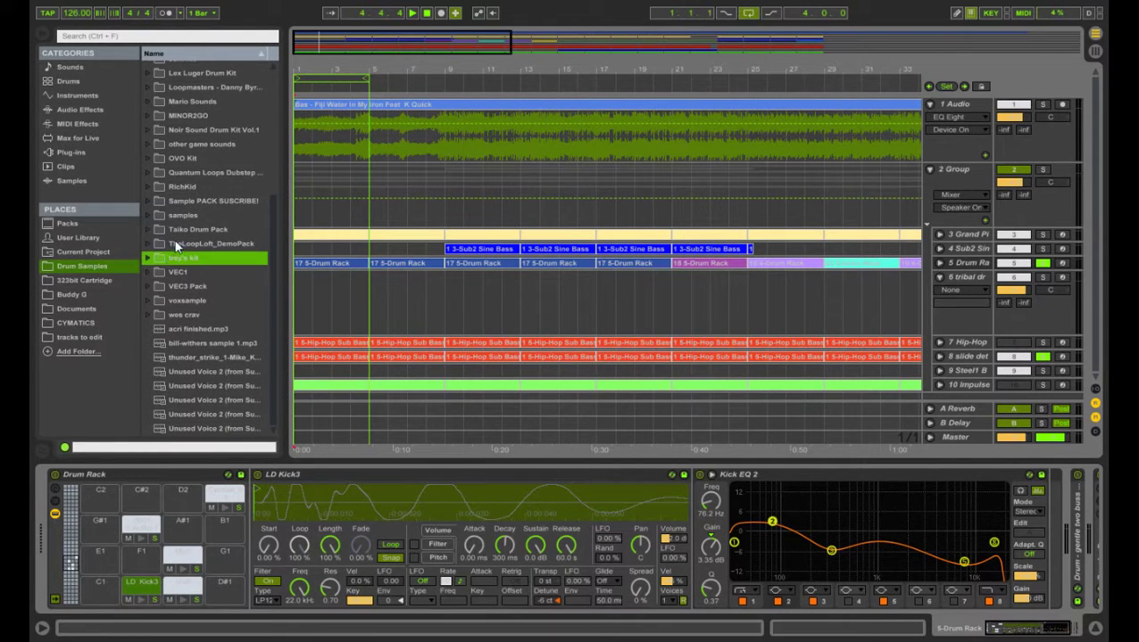
pyautogui.scroll(5, 170, 250)
pyautogui.click(165, 229)
pyautogui.click(149, 231)
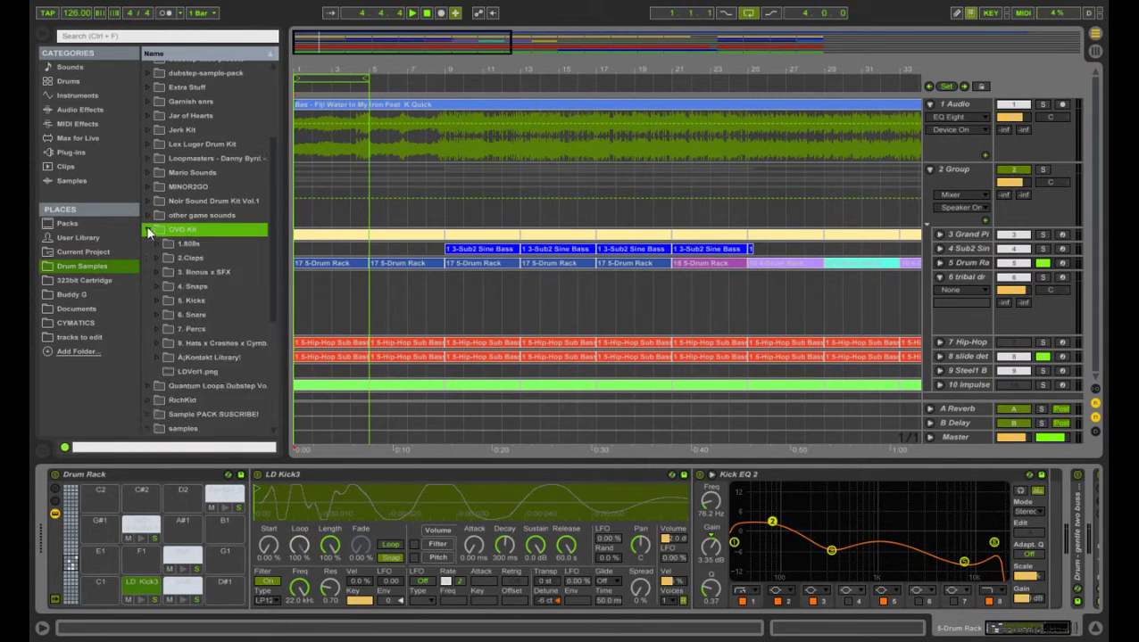
pyautogui.click(183, 243)
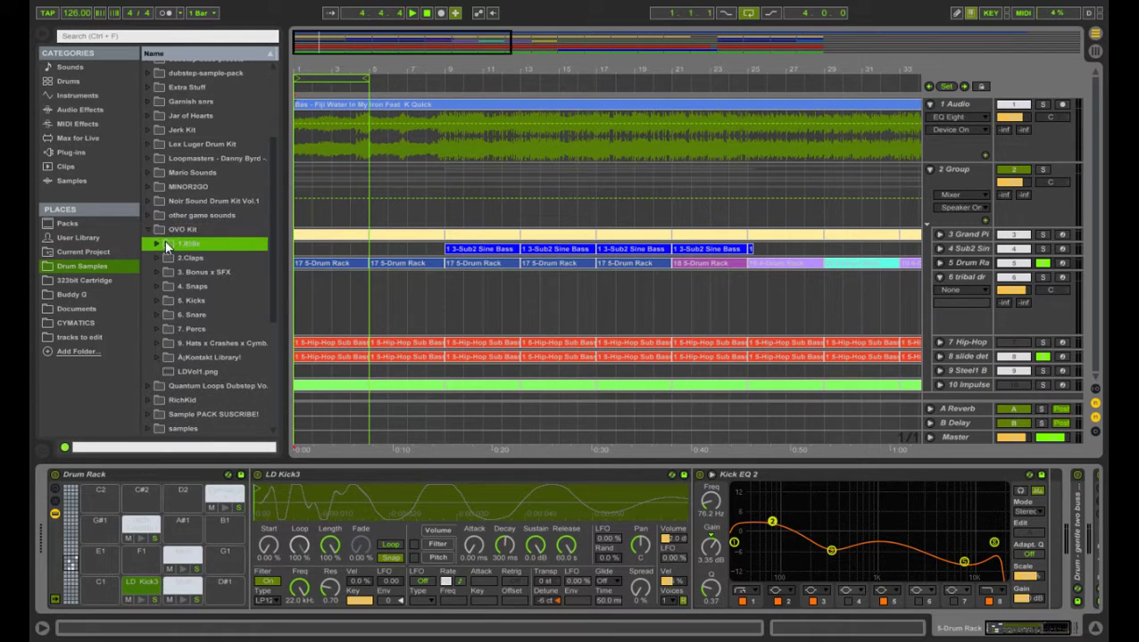
pyautogui.click(172, 301)
pyautogui.click(158, 299)
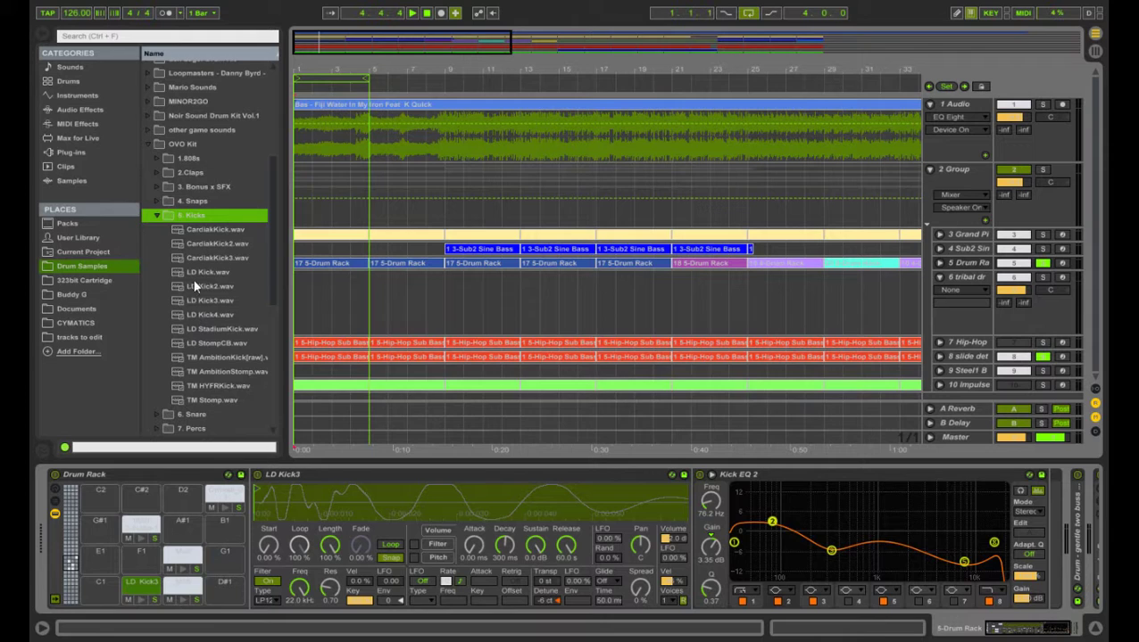
# Audition the LD Kick, LD Kick2 and LD Kick3 samples, and load LD Kick.wav onto the Drum Rack's C1 pad
pyautogui.click(196, 286)
pyautogui.click(192, 274)
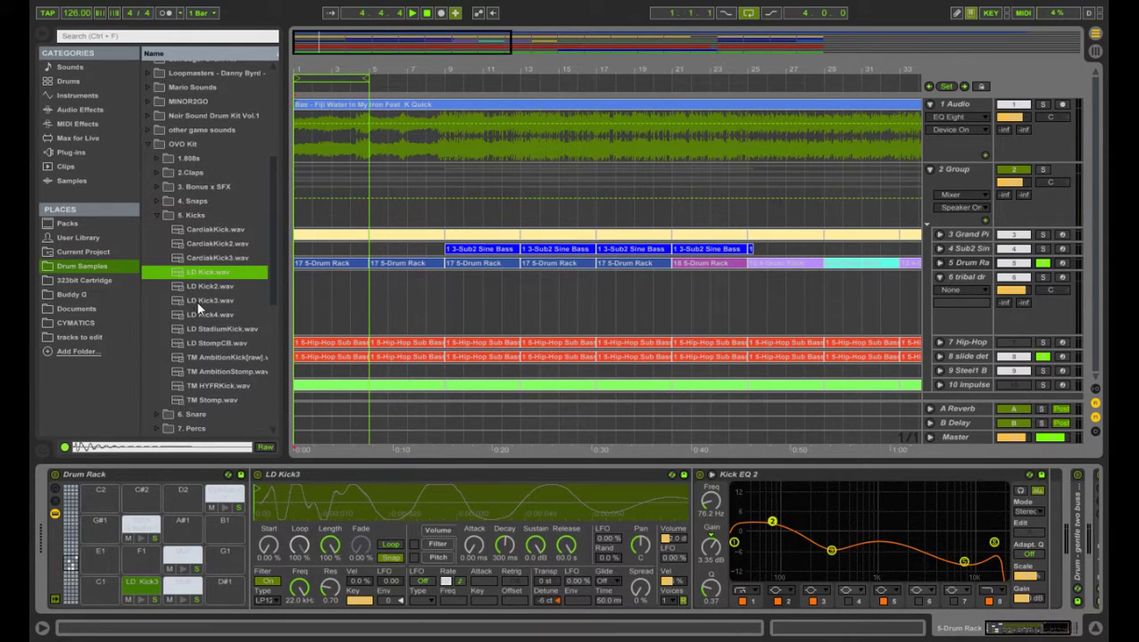
pyautogui.click(198, 302)
pyautogui.click(195, 272)
pyautogui.moveTo(186, 380); pyautogui.dragTo(107, 596)
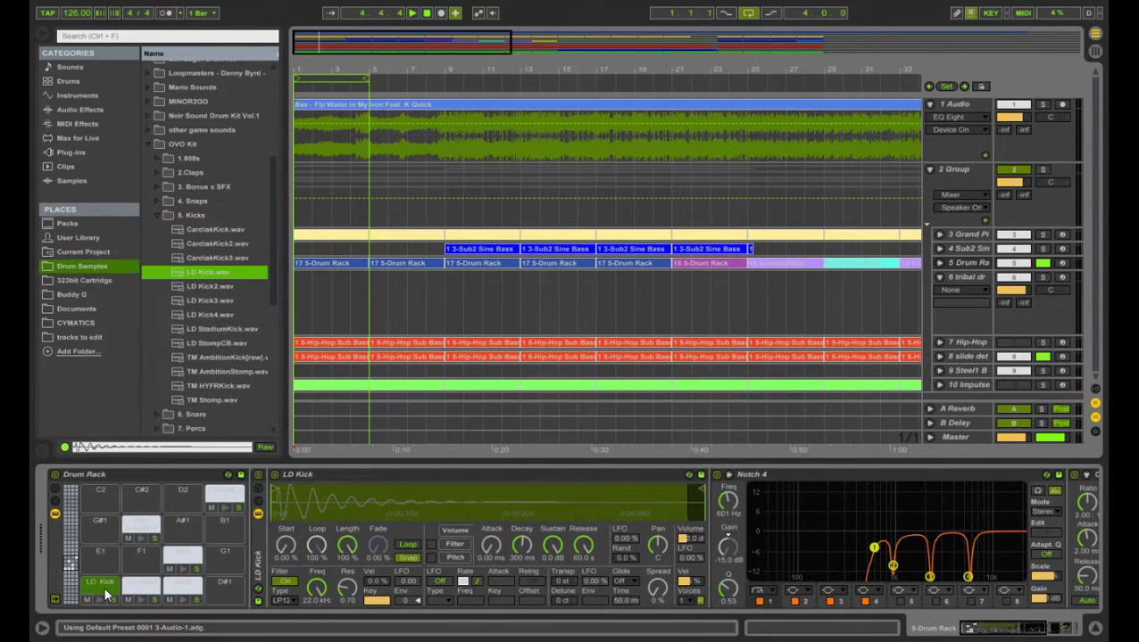
# Trigger the C1 pad's LD Kick several times to hear it through its effects chain
pyautogui.click(99, 583)
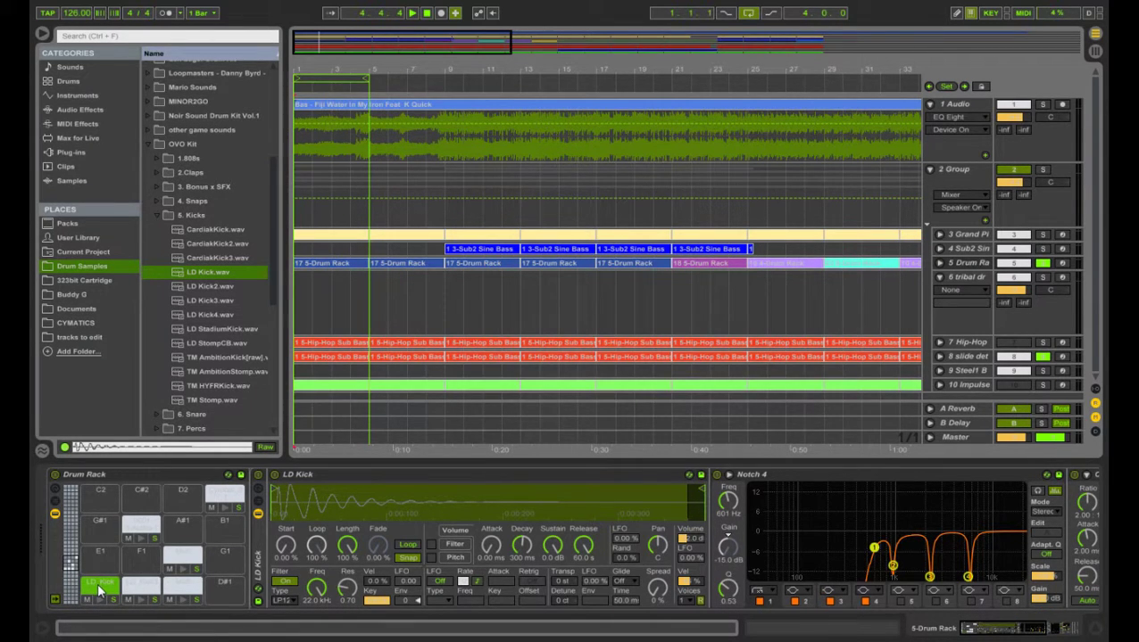
pyautogui.click(99, 597)
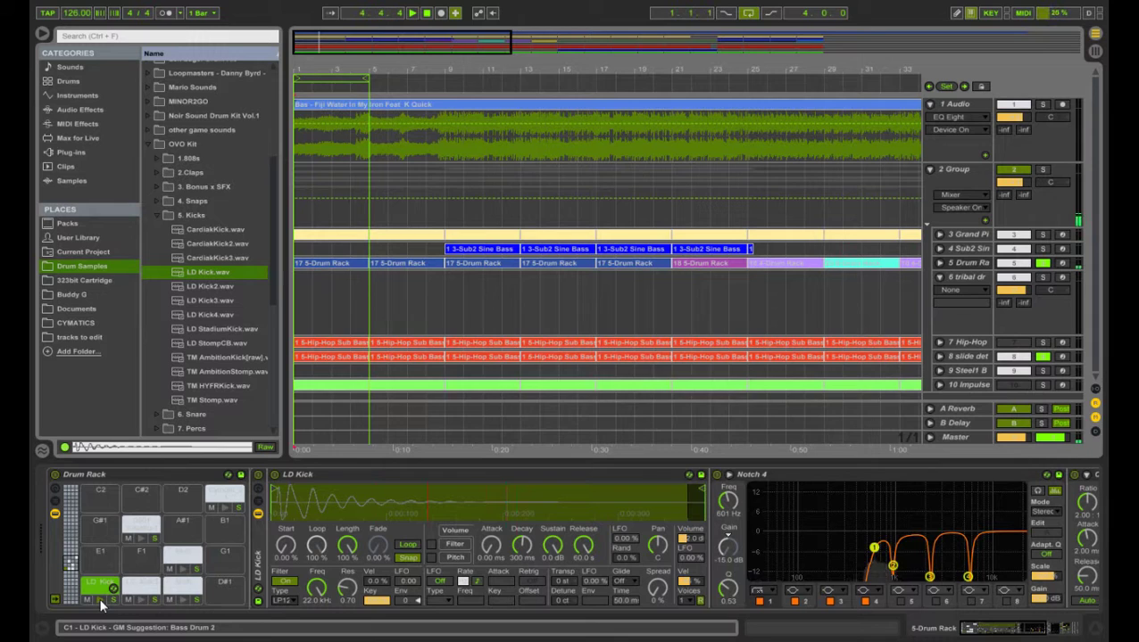
pyautogui.click(99, 597)
pyautogui.click(99, 597)
pyautogui.click(100, 597)
# Delete the Notch 4 EQ, Compressor and Ping Pong Delay from the LD Kick chain, and select its pad again
pyautogui.click(827, 477)
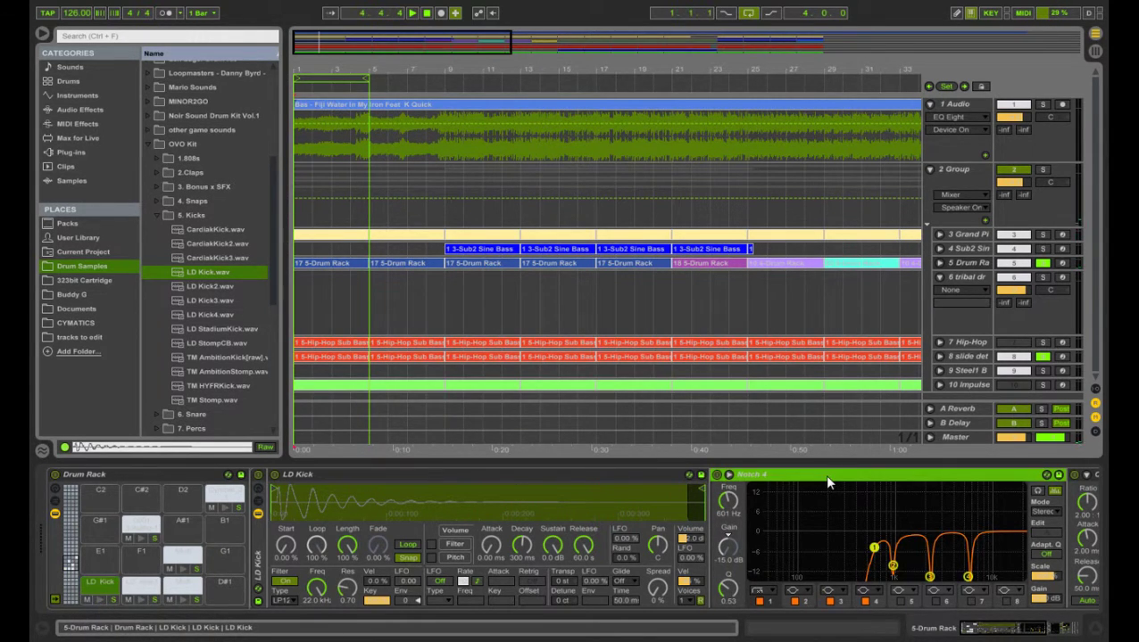
pyautogui.press('Delete')
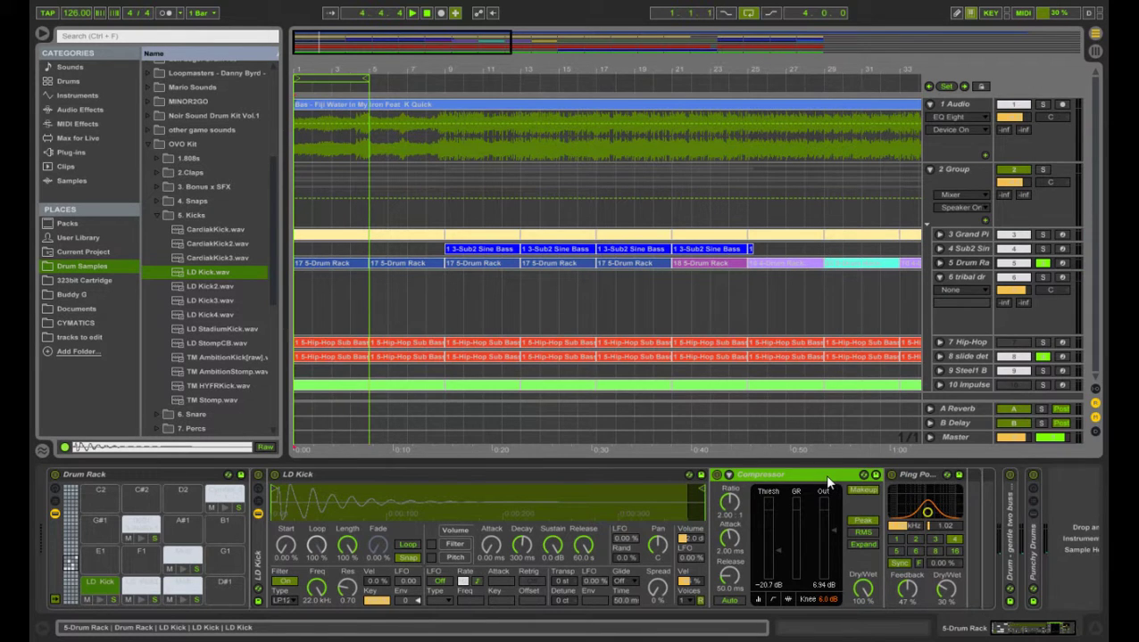
pyautogui.click(127, 589)
pyautogui.click(98, 589)
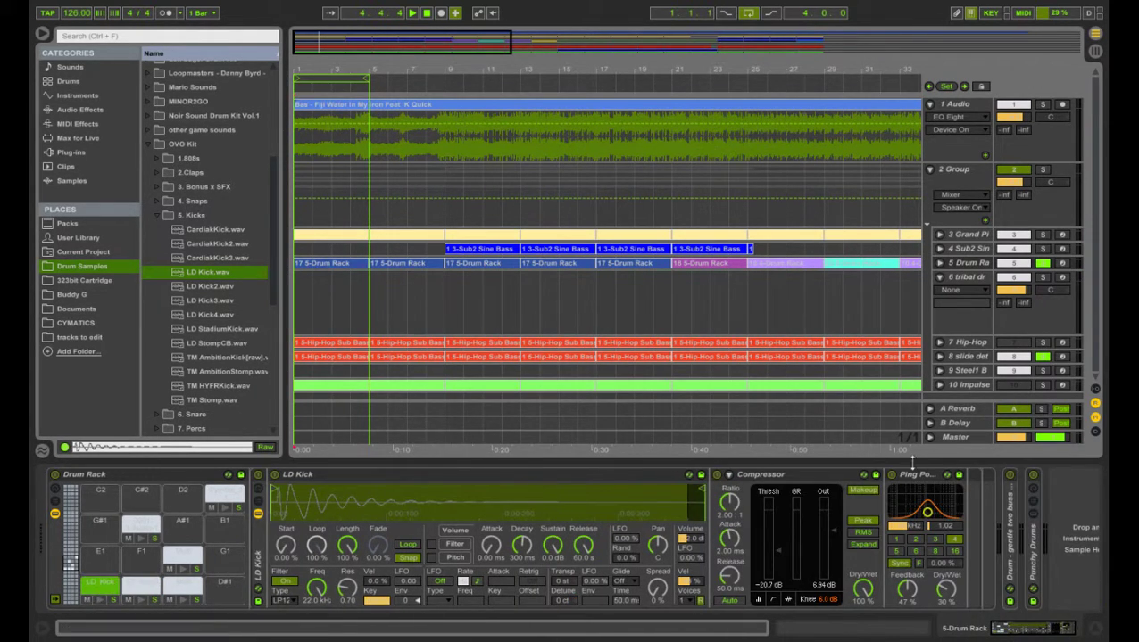
pyautogui.click(775, 482)
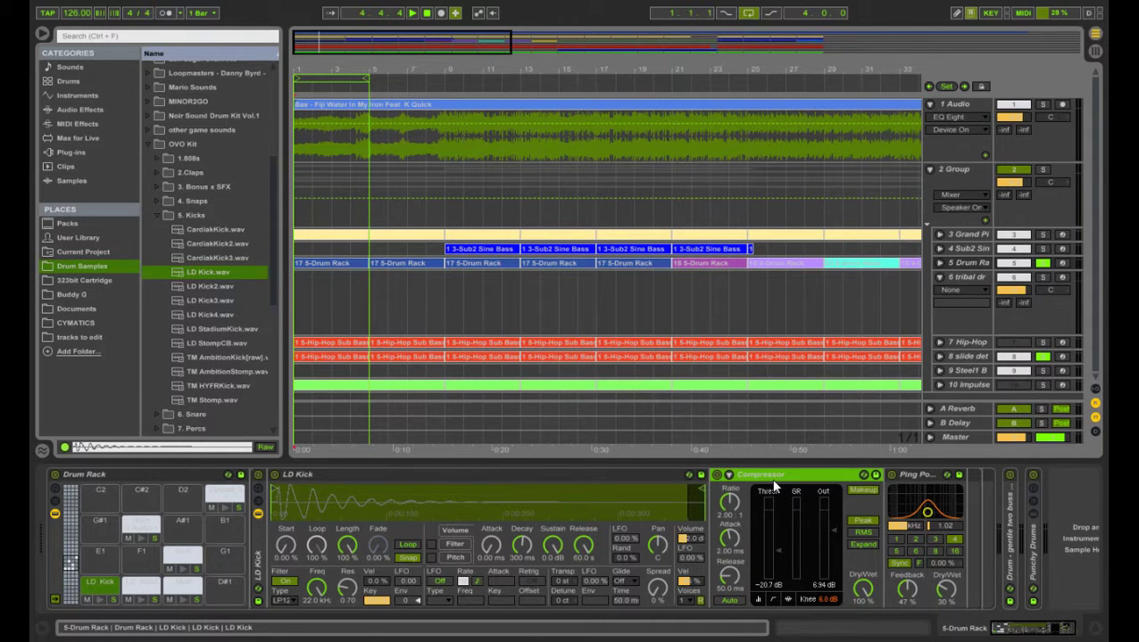
pyautogui.press('Delete')
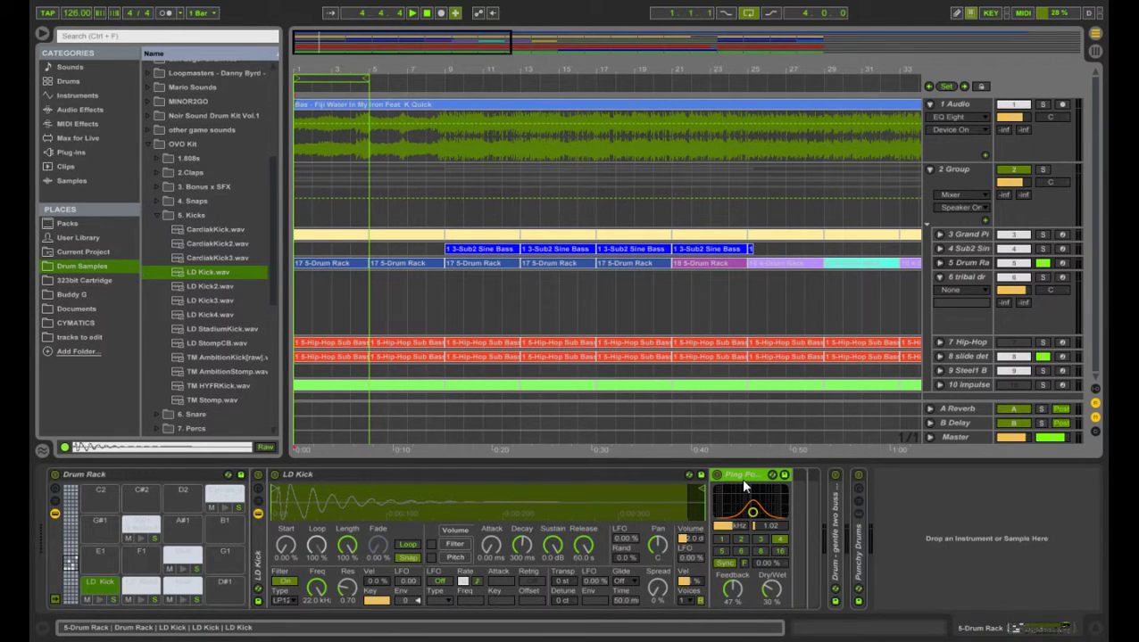
pyautogui.press('Delete')
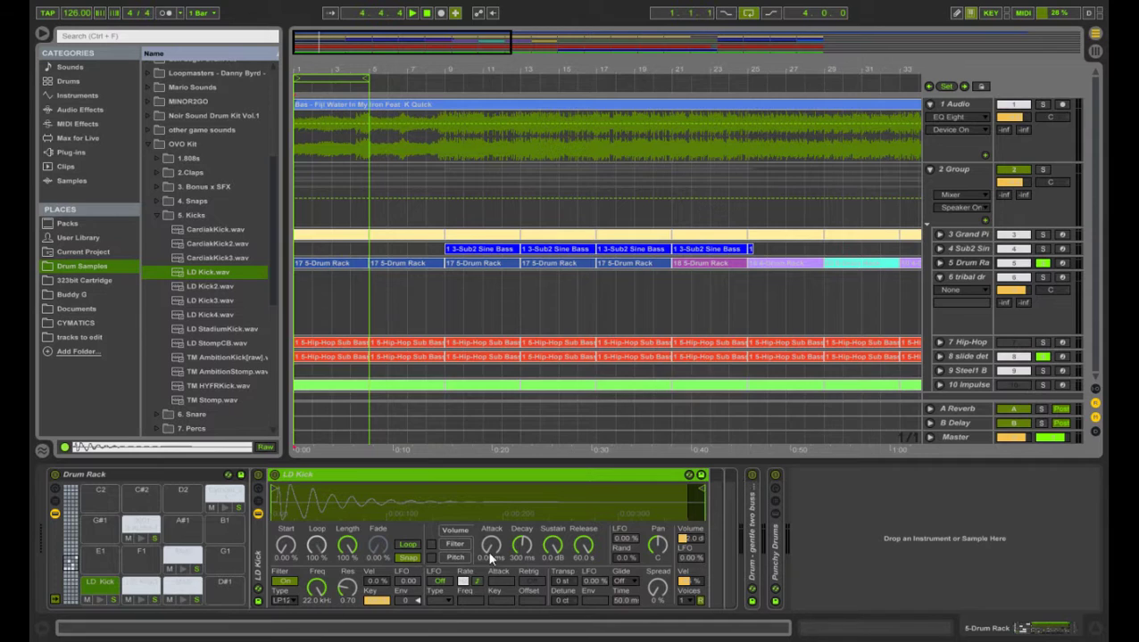
pyautogui.click(100, 592)
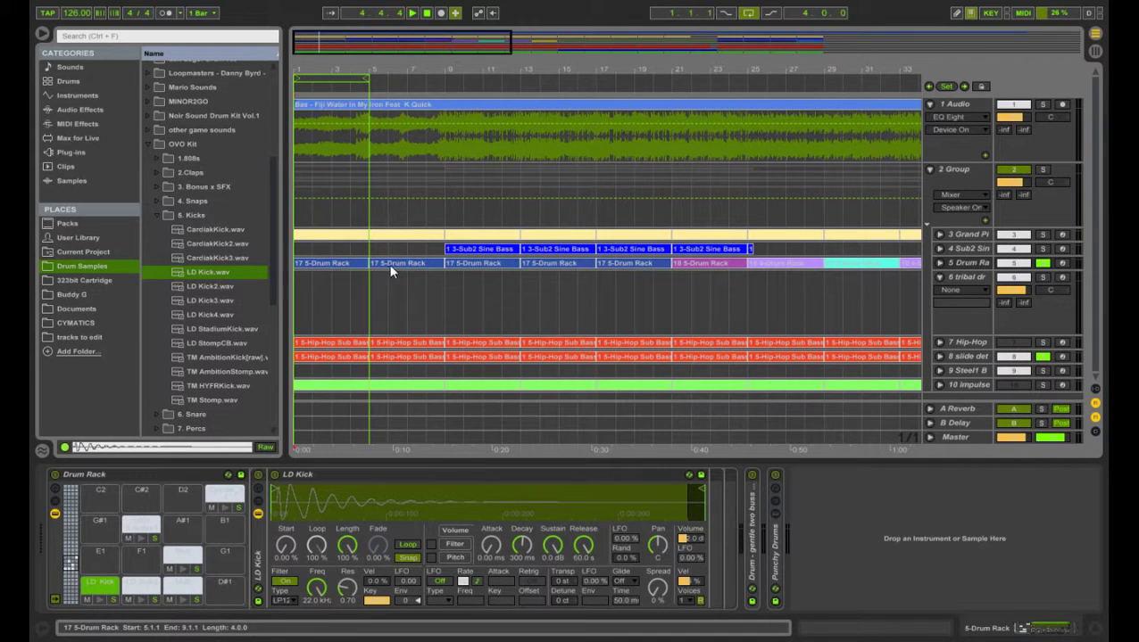
# Open the second 17 5-Drum Rack clip and shift all its LD Kick3 notes down one semitone onto the LD Kick row at C1
pyautogui.click(821, 509)
pyautogui.click(817, 627)
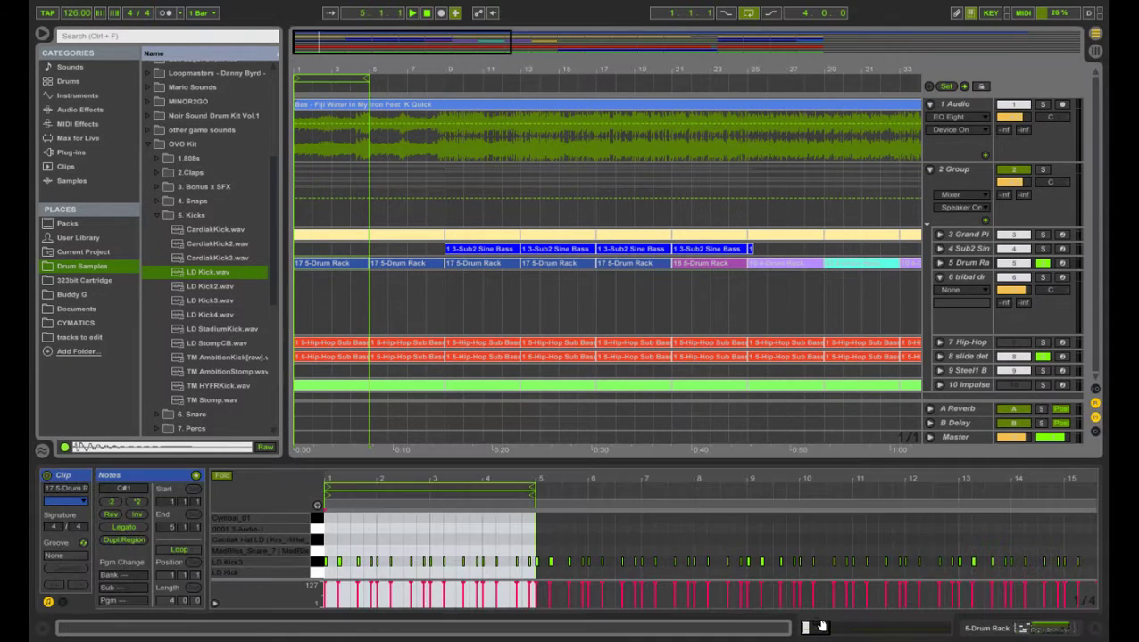
pyautogui.moveTo(442, 479); pyautogui.dragTo(434, 517)
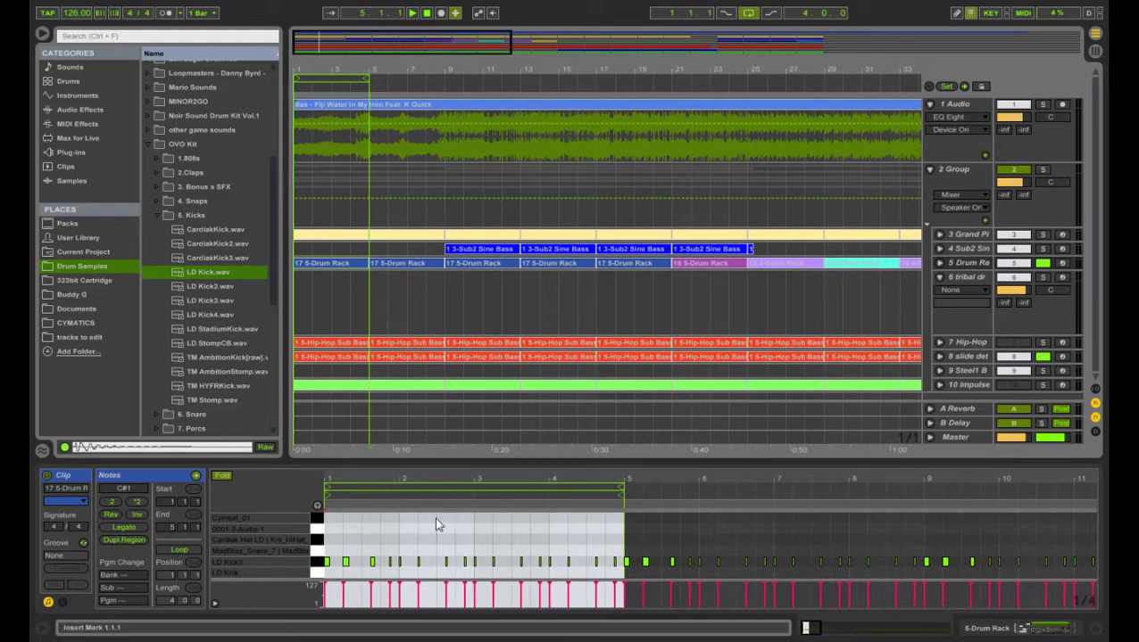
pyautogui.click(316, 563)
pyautogui.press('Down')
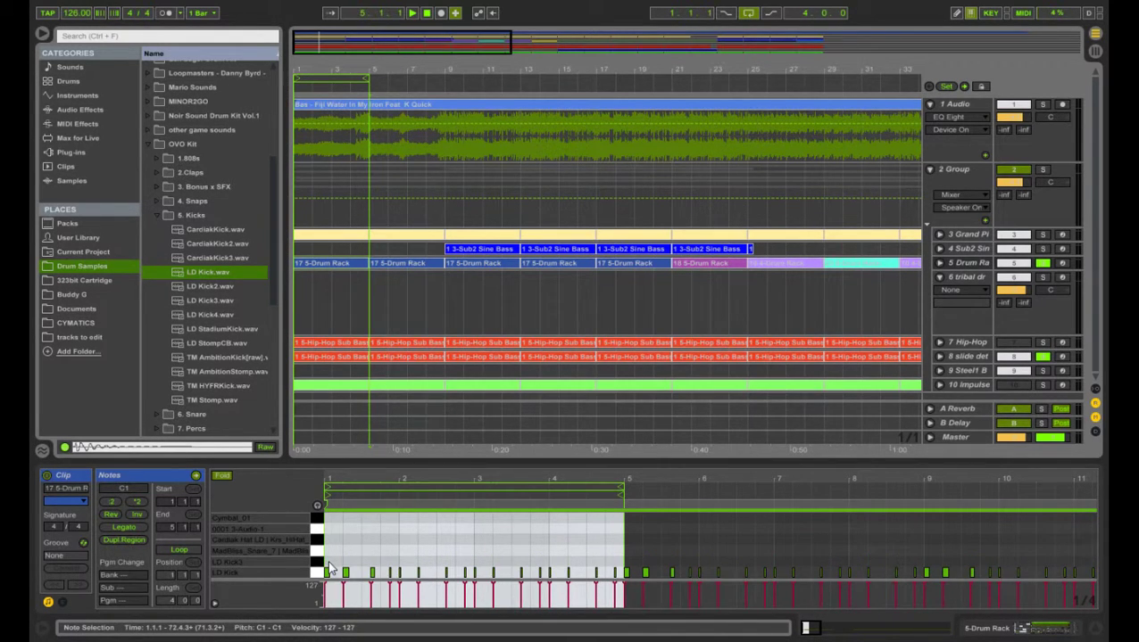
# Play the loop from bar 1 to hear the LD Kick pattern, and show the Drum Rack's devices again
pyautogui.click(427, 15)
pyautogui.press('space')
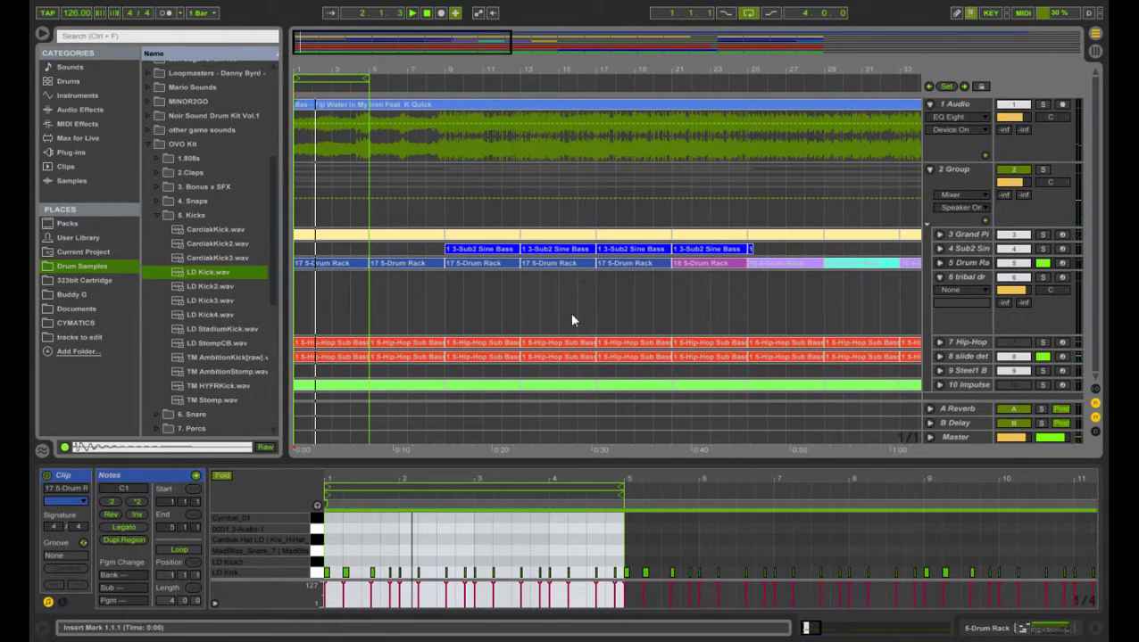
pyautogui.click(1004, 628)
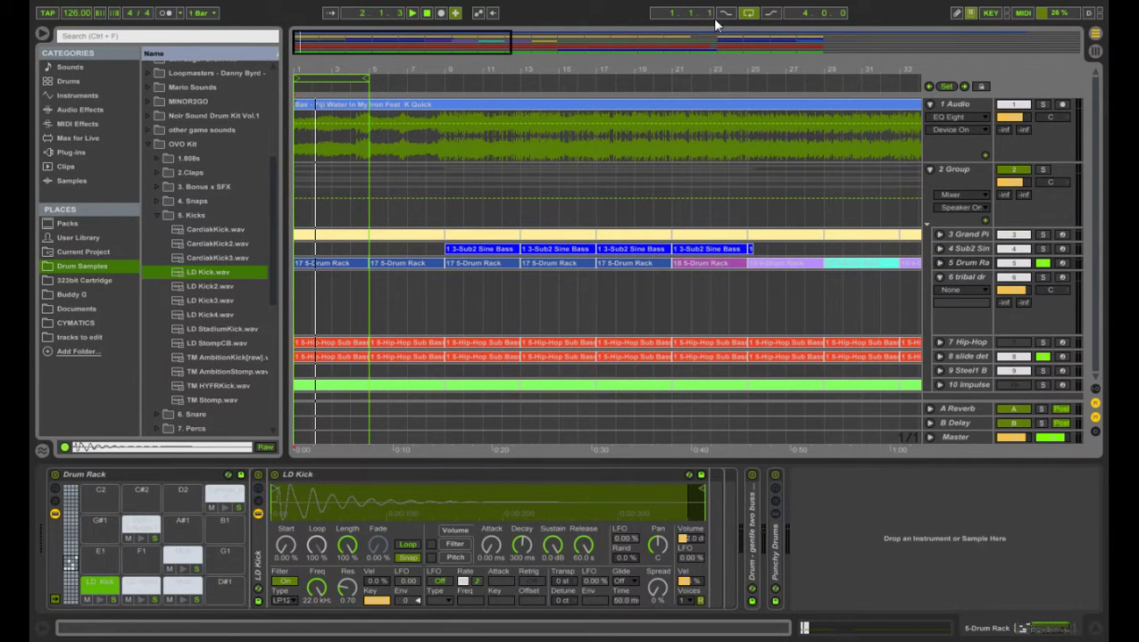
pyautogui.press('space')
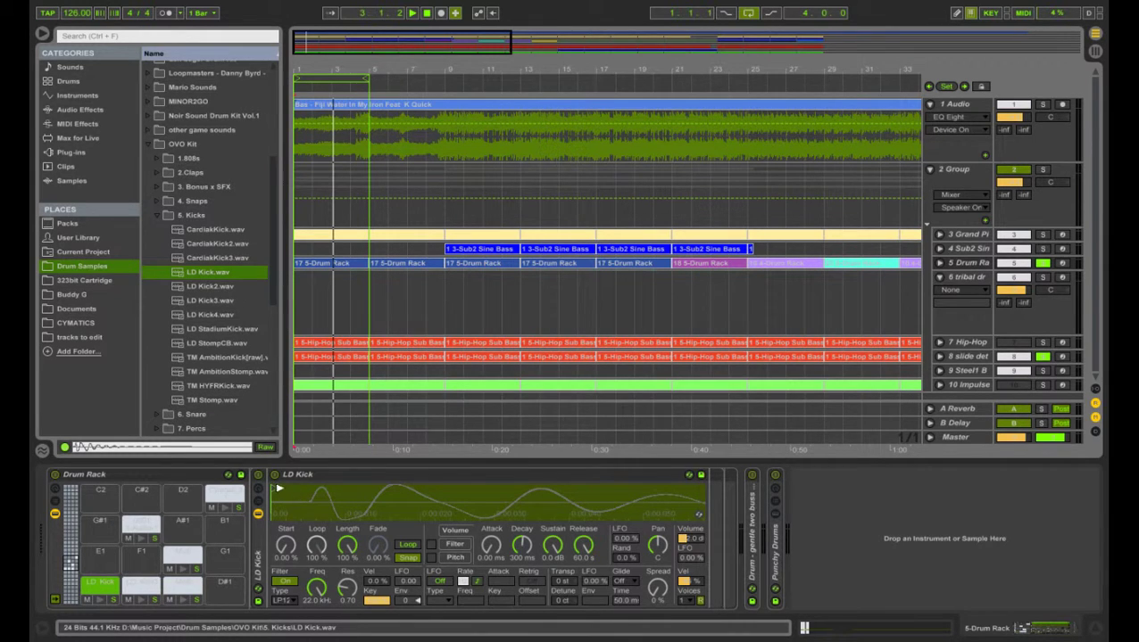
# Try cutting off the beginning of the LD Kick sample by moving its start point inward, and return the start point to zero
pyautogui.moveTo(279, 489); pyautogui.dragTo(314, 482)
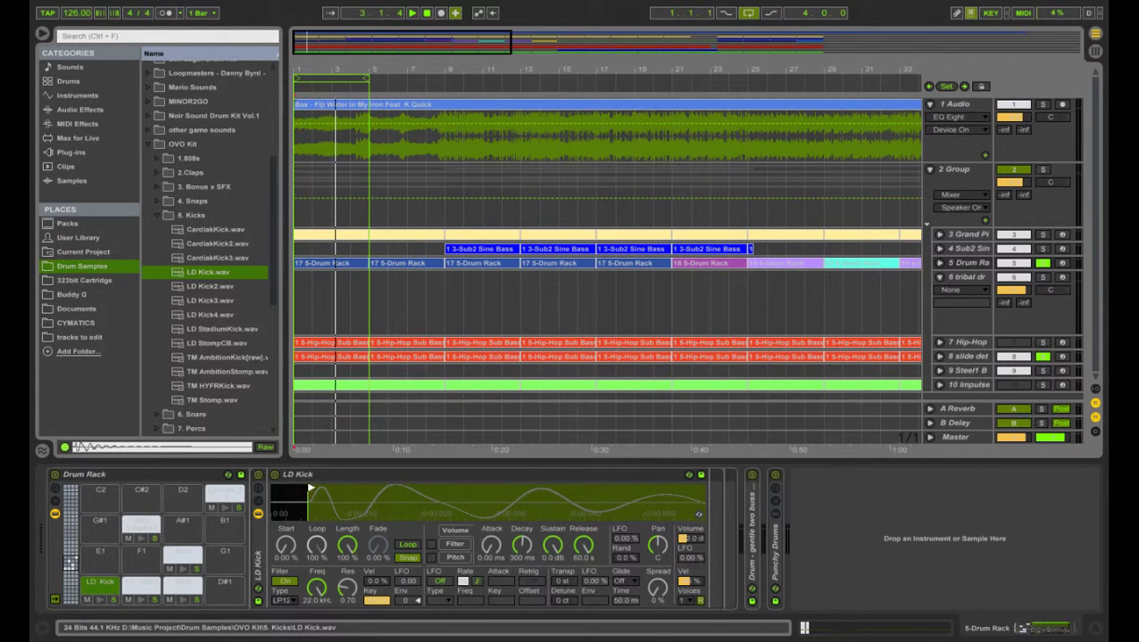
pyautogui.moveTo(311, 489); pyautogui.dragTo(268, 513)
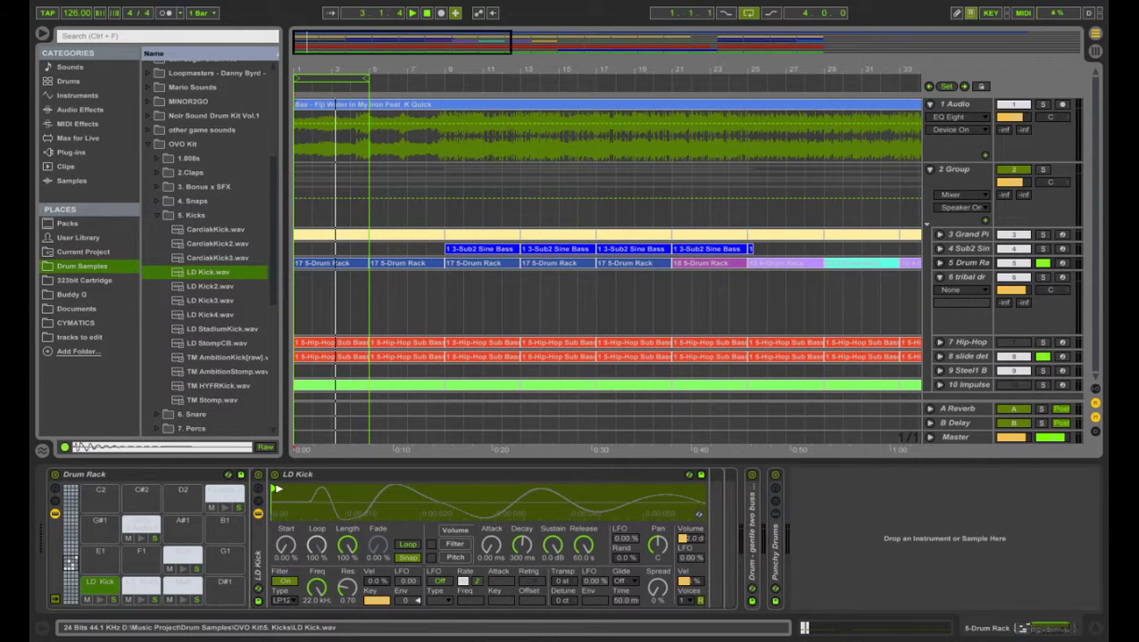
pyautogui.moveTo(279, 490)
pyautogui.mouseDown()
pyautogui.moveTo(386, 506)
pyautogui.moveTo(318, 487)
pyautogui.moveTo(331, 490)
pyautogui.mouseUp()
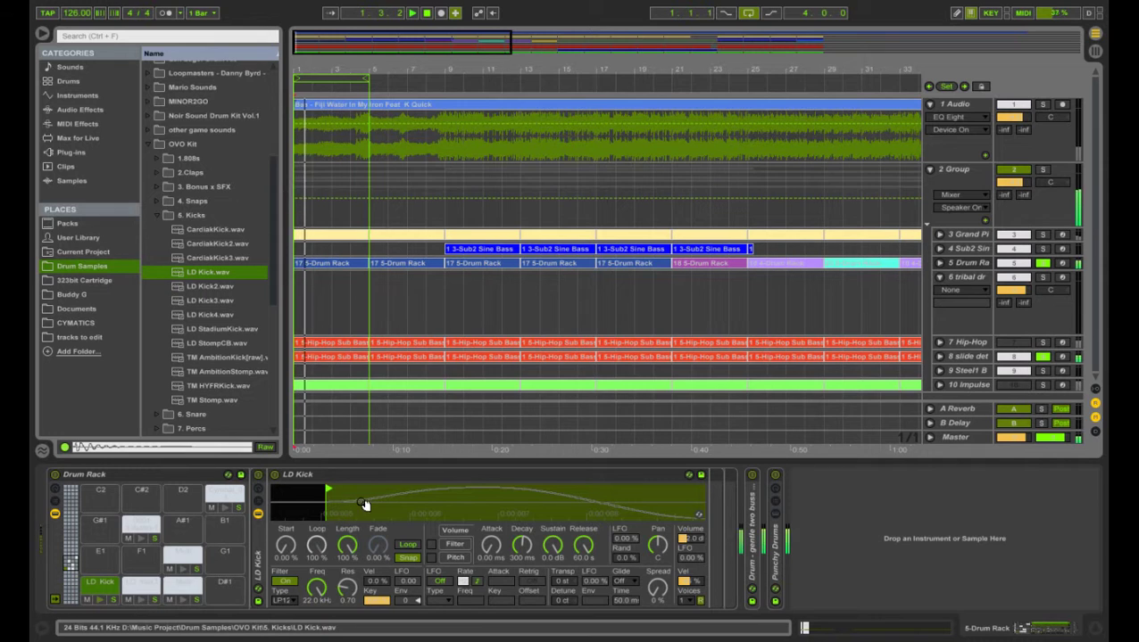
pyautogui.moveTo(330, 490); pyautogui.dragTo(282, 489)
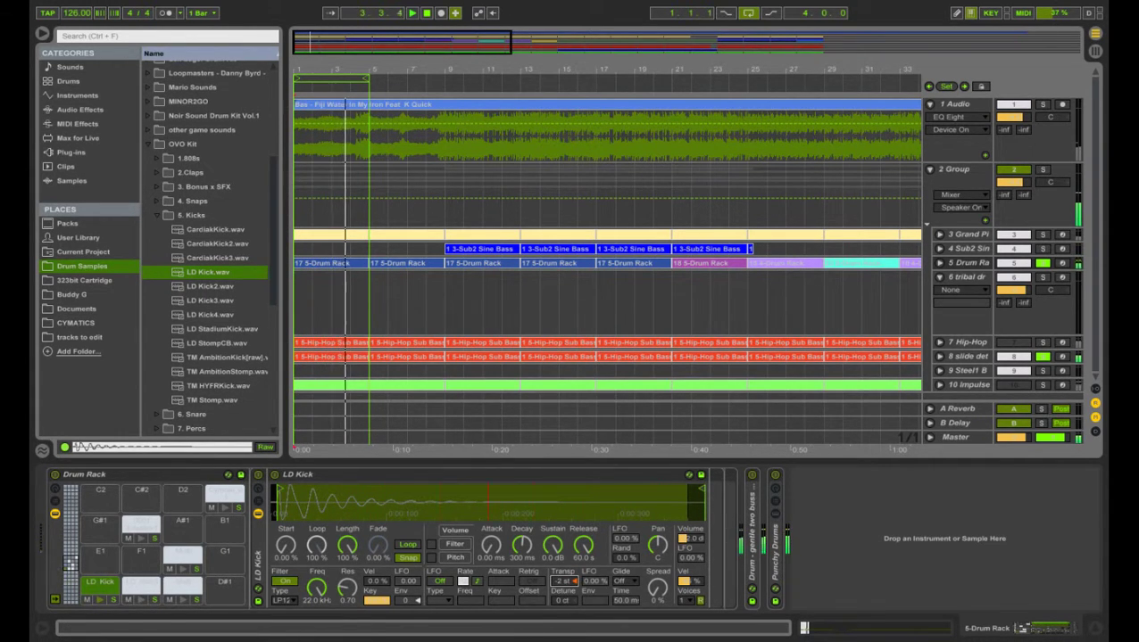
# Transpose the LD Kick sample to -4 st with -1 ct detune, and compare it in playback with the soloed 1 Audio track
pyautogui.moveTo(563, 580); pyautogui.dragTo(572, 595)
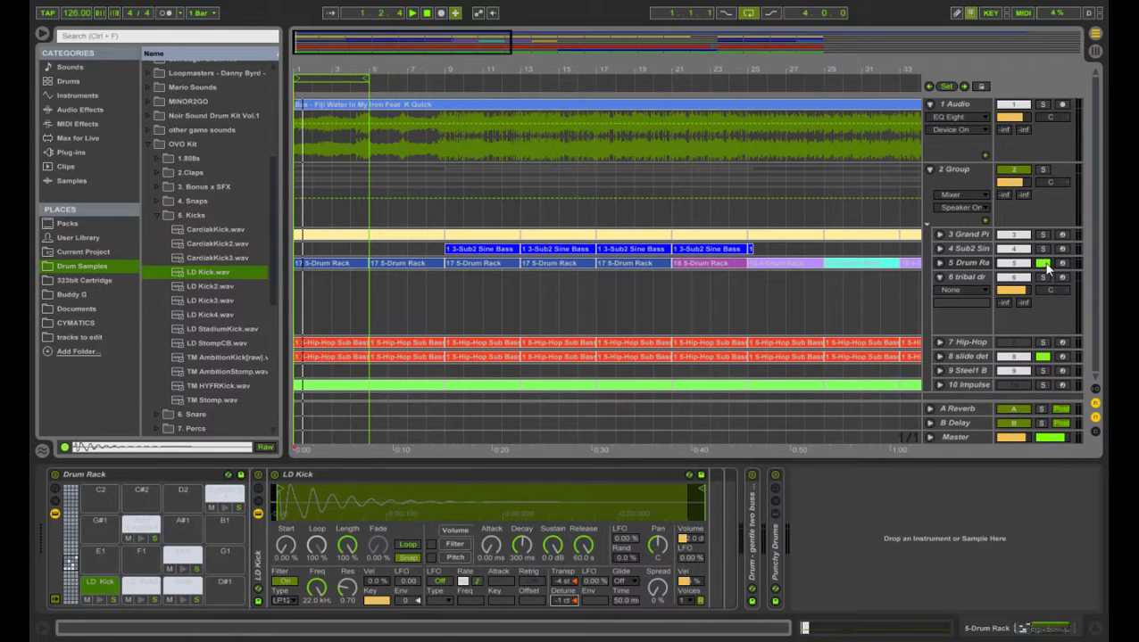
pyautogui.click(1041, 263)
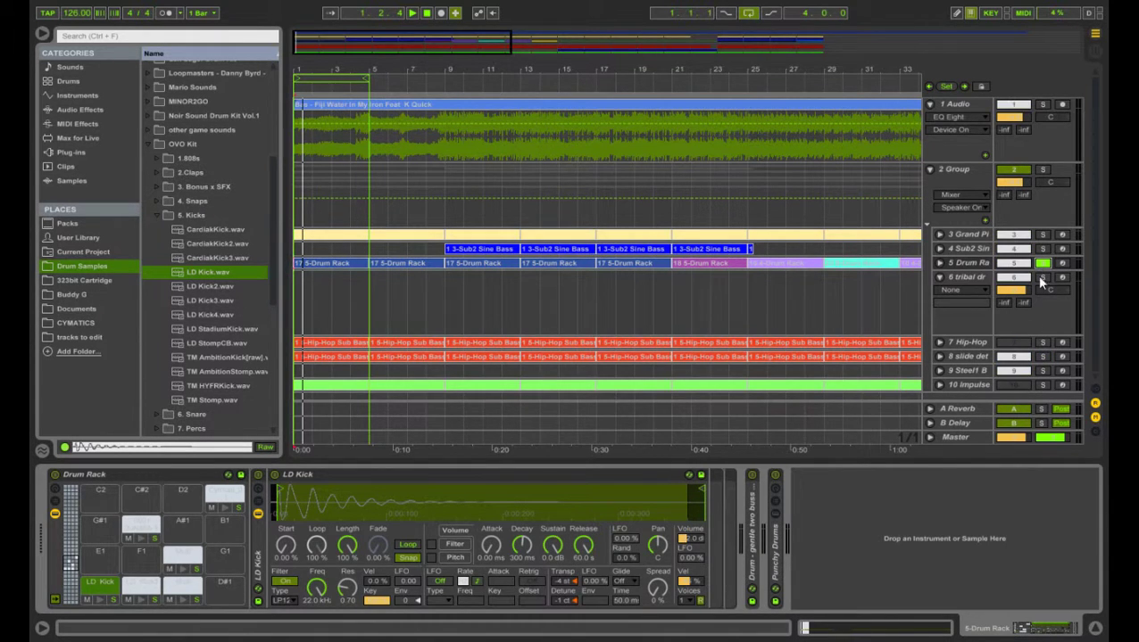
pyautogui.click(1044, 356)
pyautogui.click(972, 105)
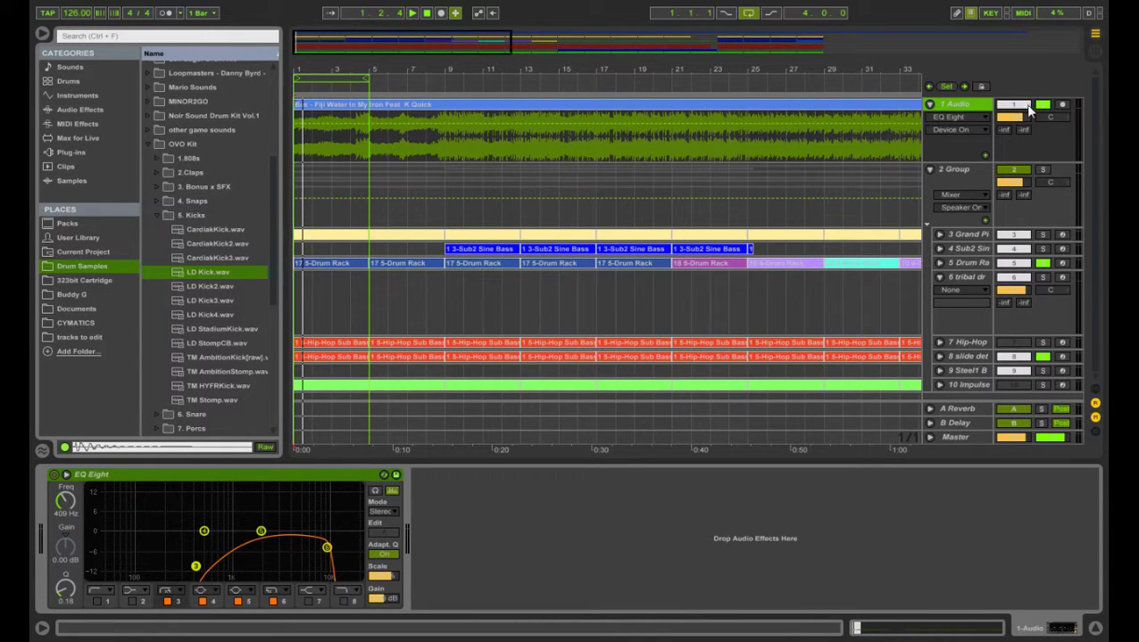
pyautogui.press('space')
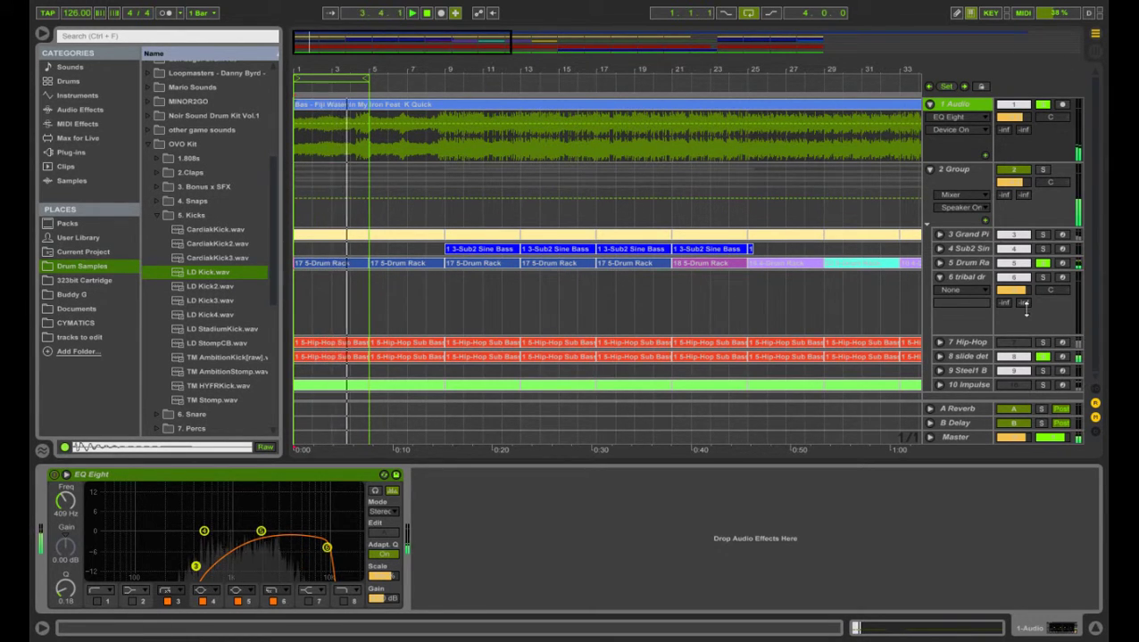
pyautogui.click(1044, 357)
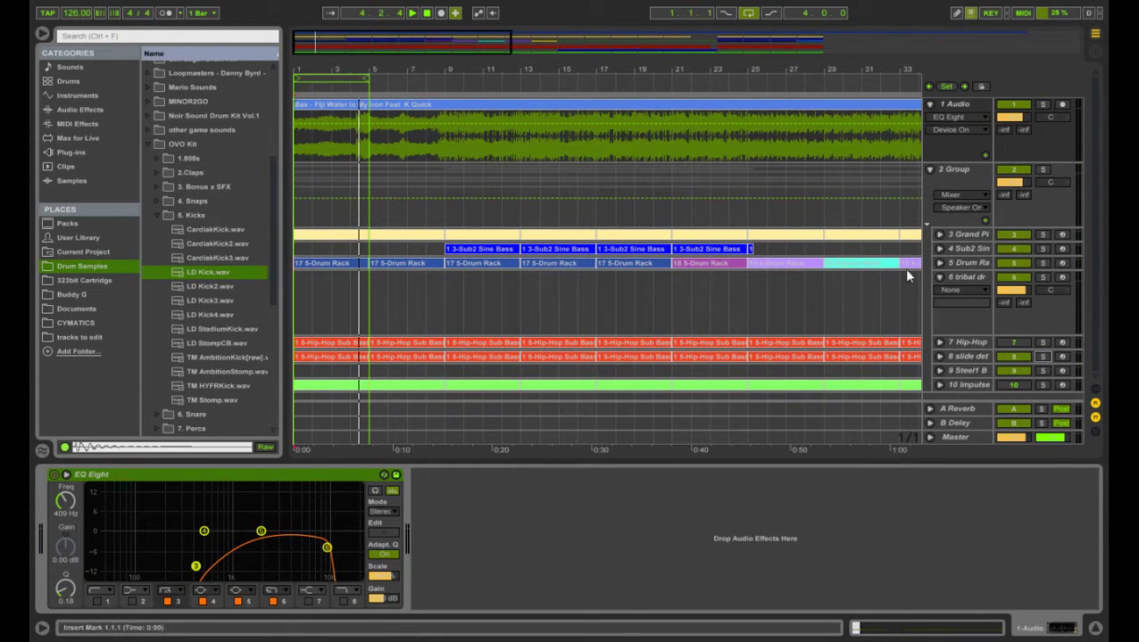
# Review the notes of the first 17 5-Drum Rack clip and return to the device chain of track 5
pyautogui.click(383, 263)
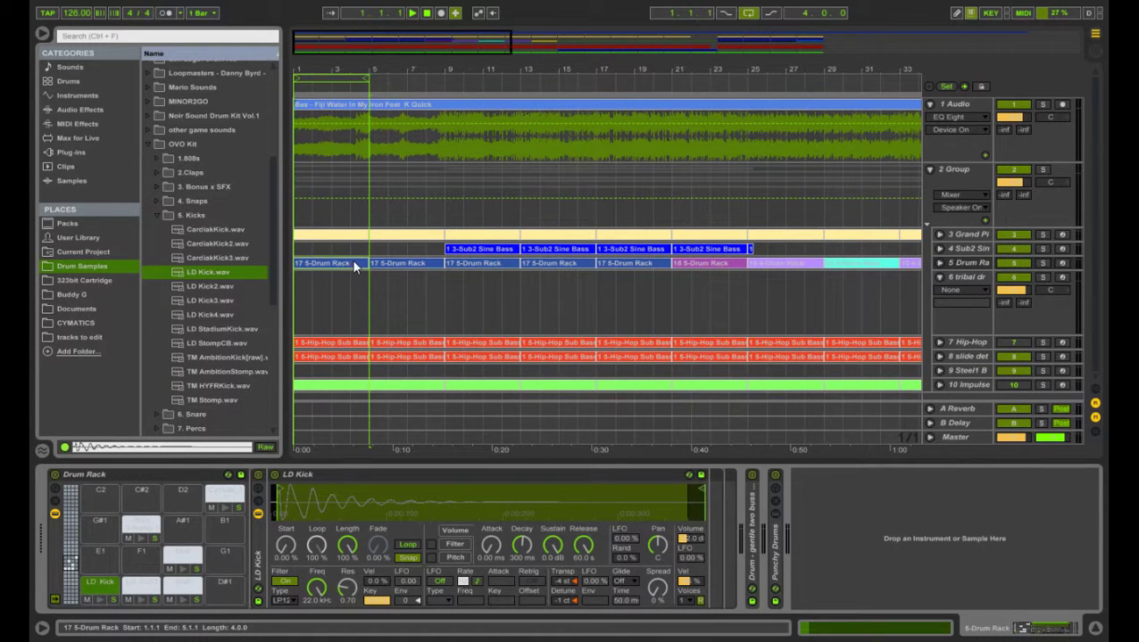
pyautogui.click(325, 267)
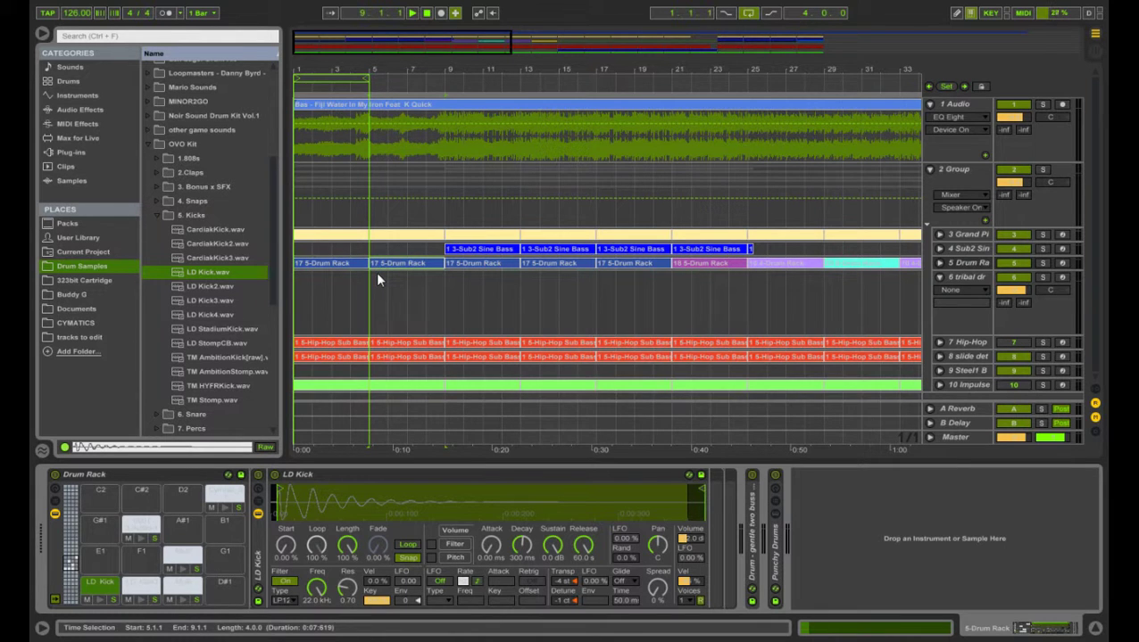
pyautogui.click(358, 260)
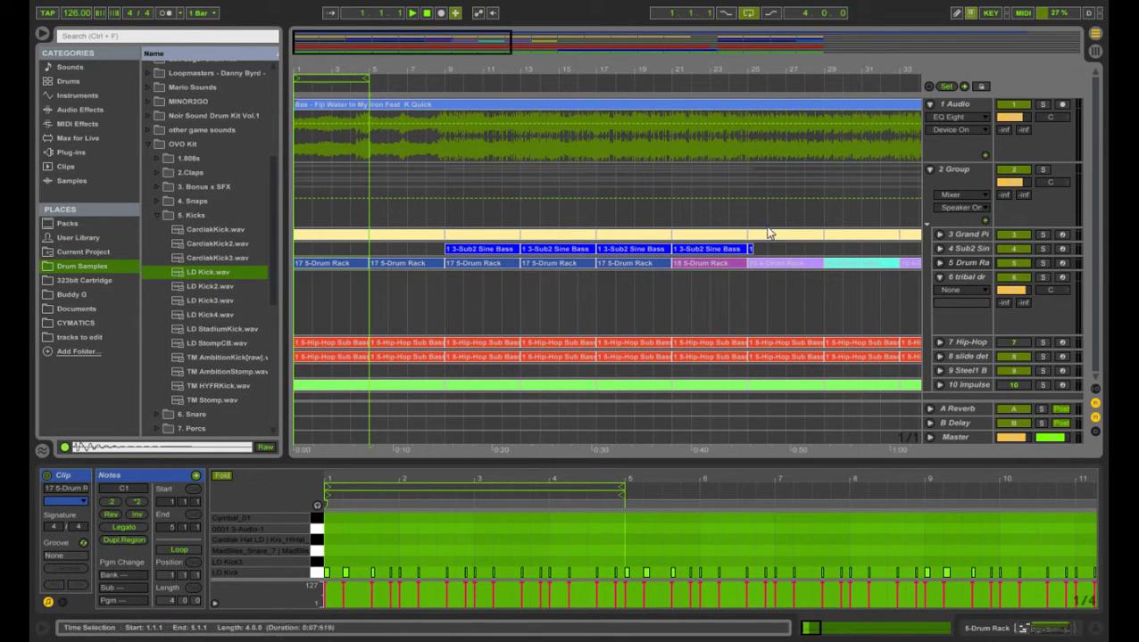
pyautogui.click(956, 263)
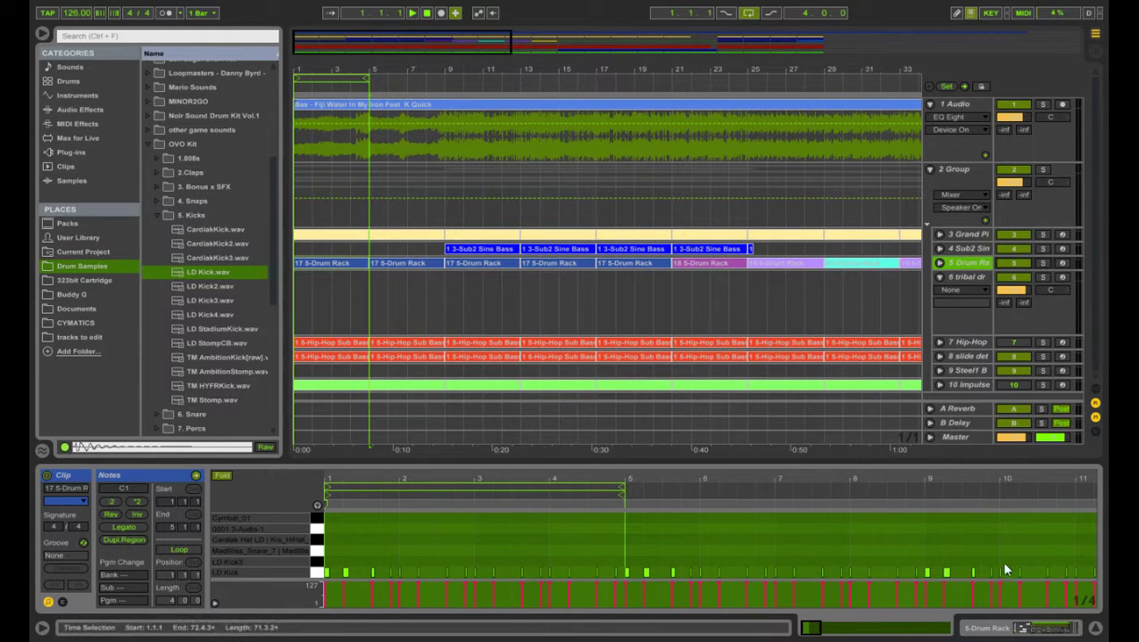
pyautogui.click(1008, 628)
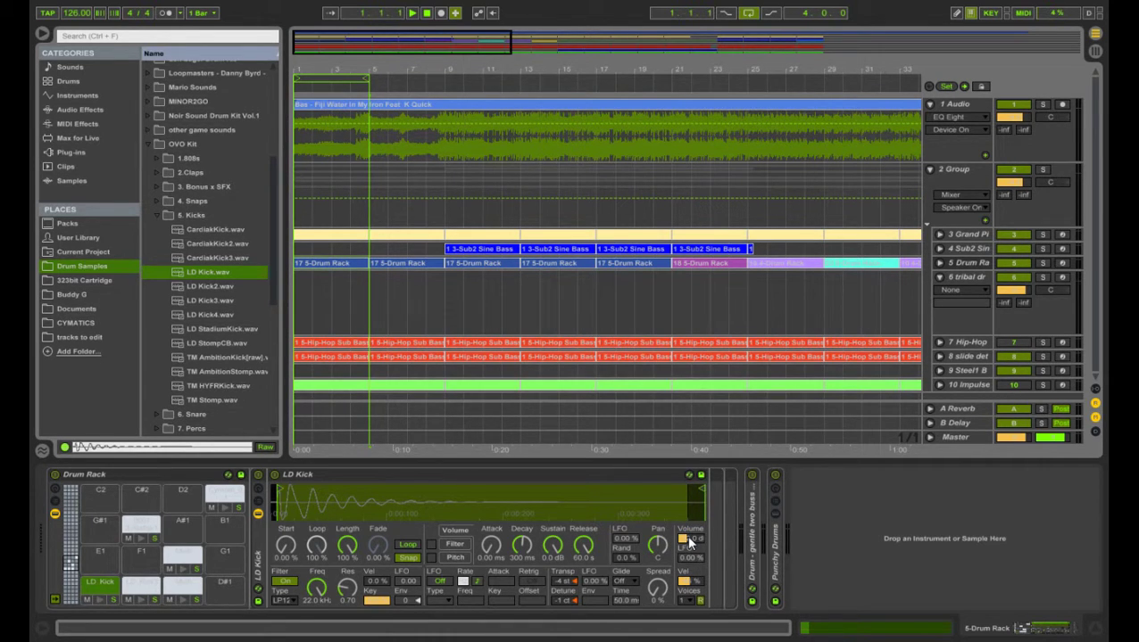
# Switch to the Session view mixer with the individual drum chains of track 5 unfolded
pyautogui.press('Tab')
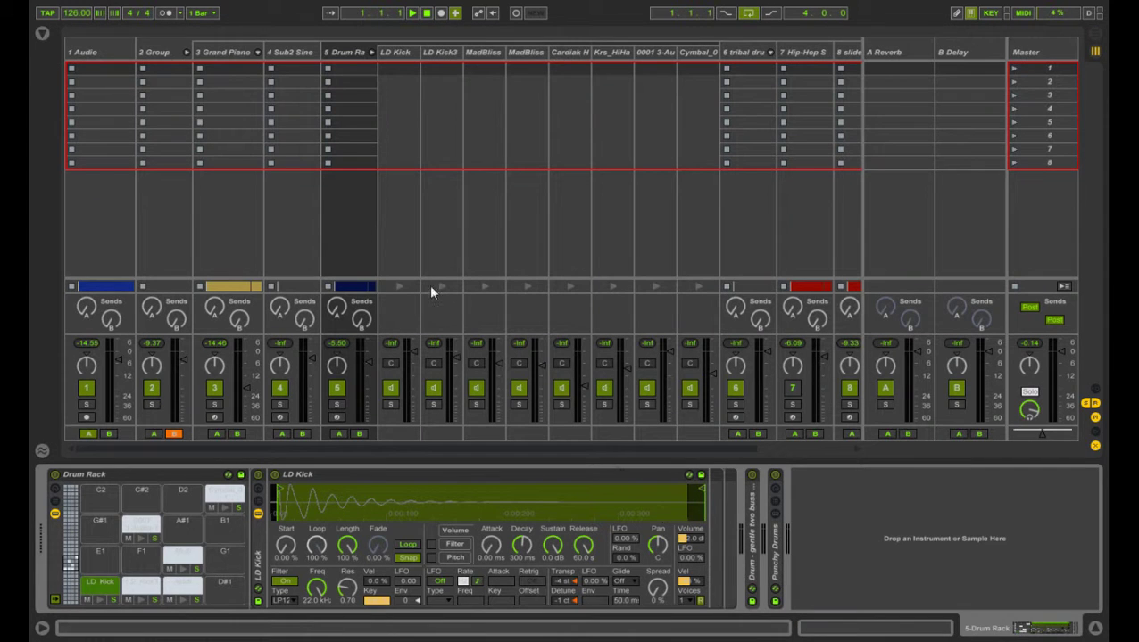
pyautogui.click(371, 52)
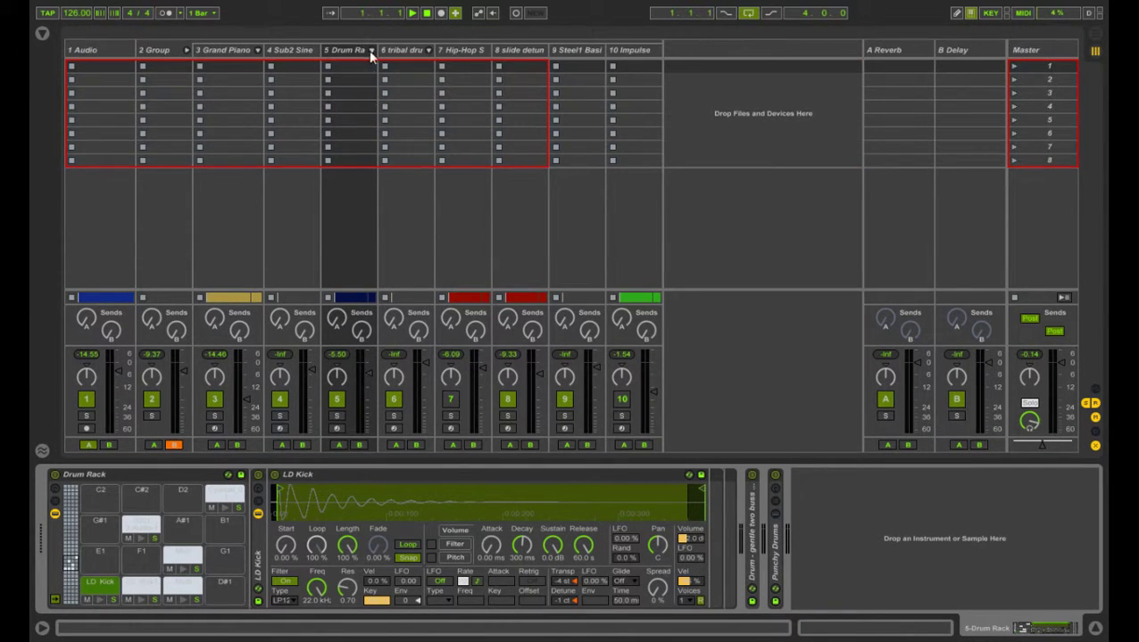
pyautogui.click(371, 51)
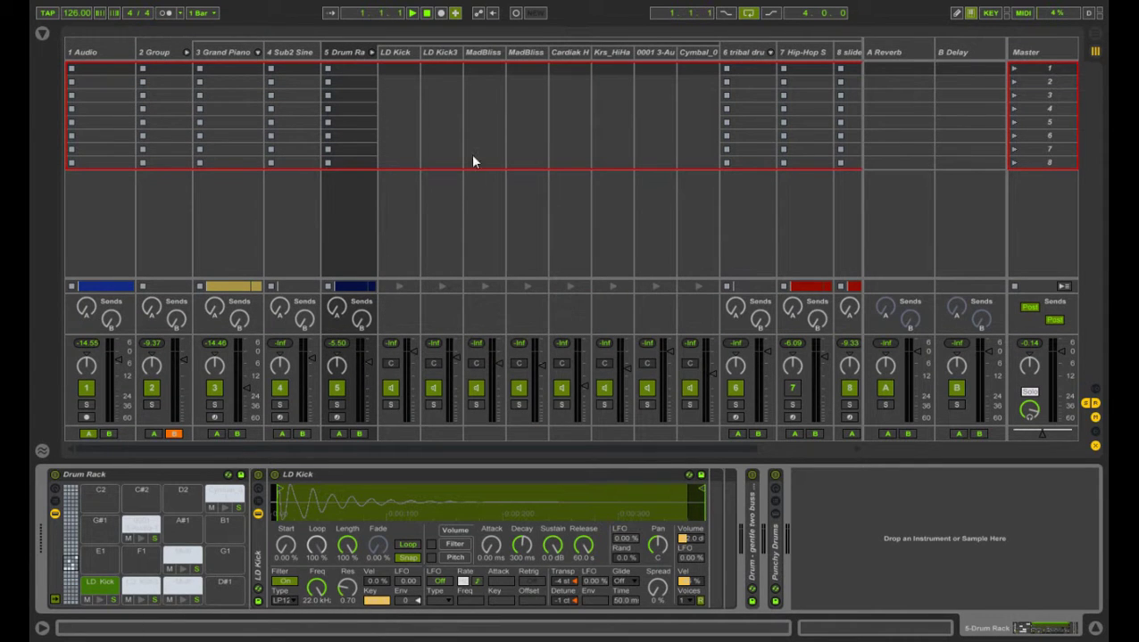
# Trigger the LD Kick pad, lower its chain volume to -7.7 dB, and raise the chain volume slightly during playback
pyautogui.click(100, 599)
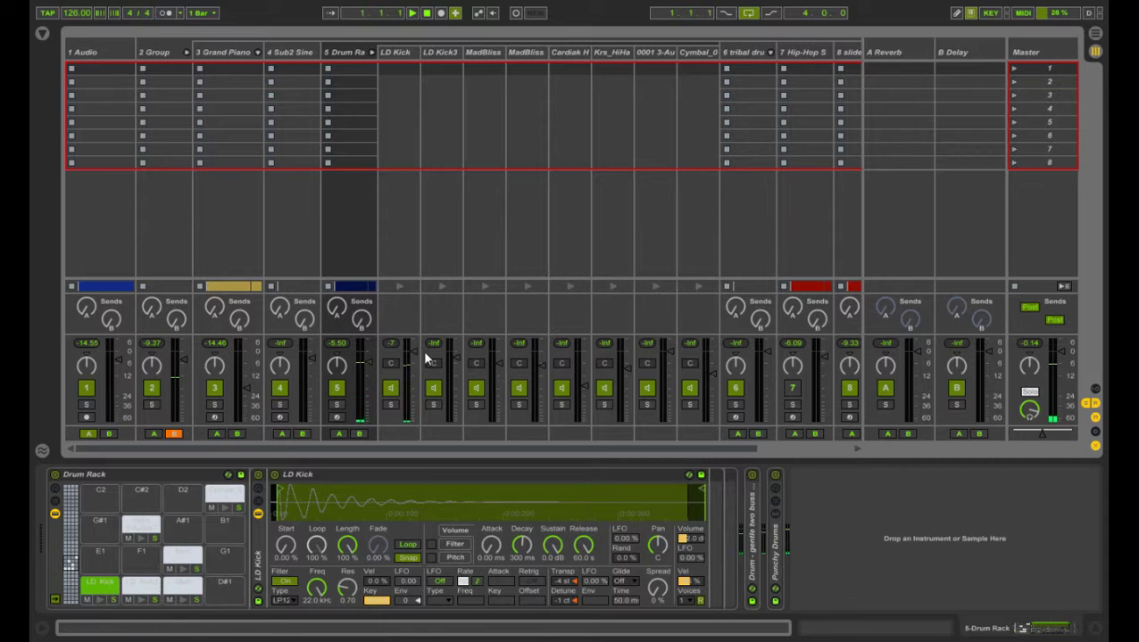
pyautogui.click(413, 366)
pyautogui.click(96, 596)
pyautogui.click(101, 604)
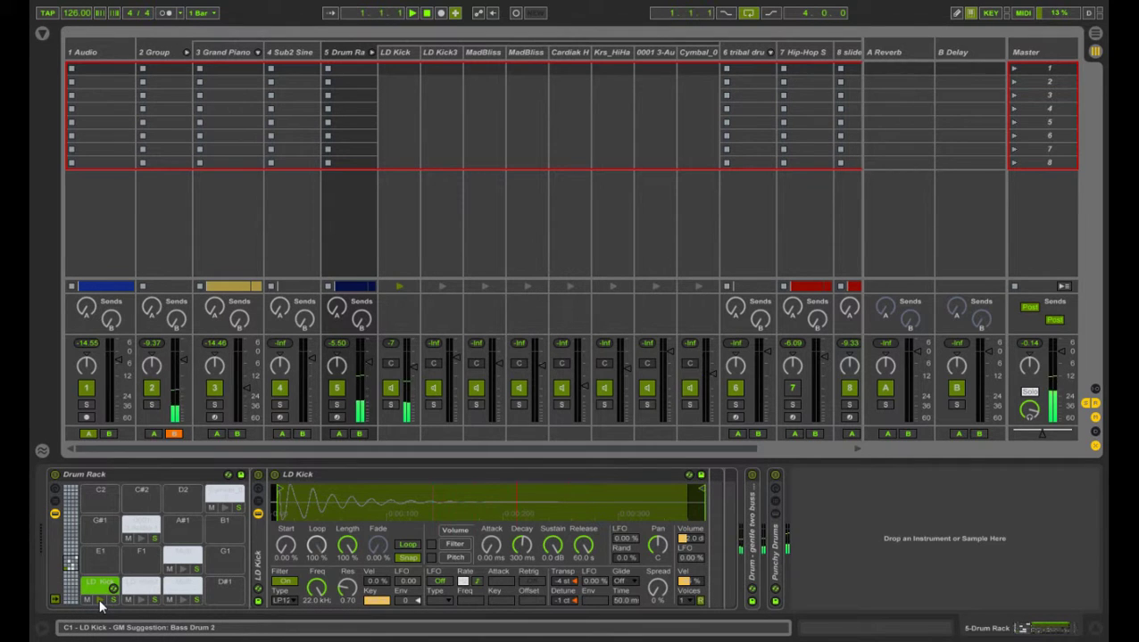
pyautogui.click(410, 368)
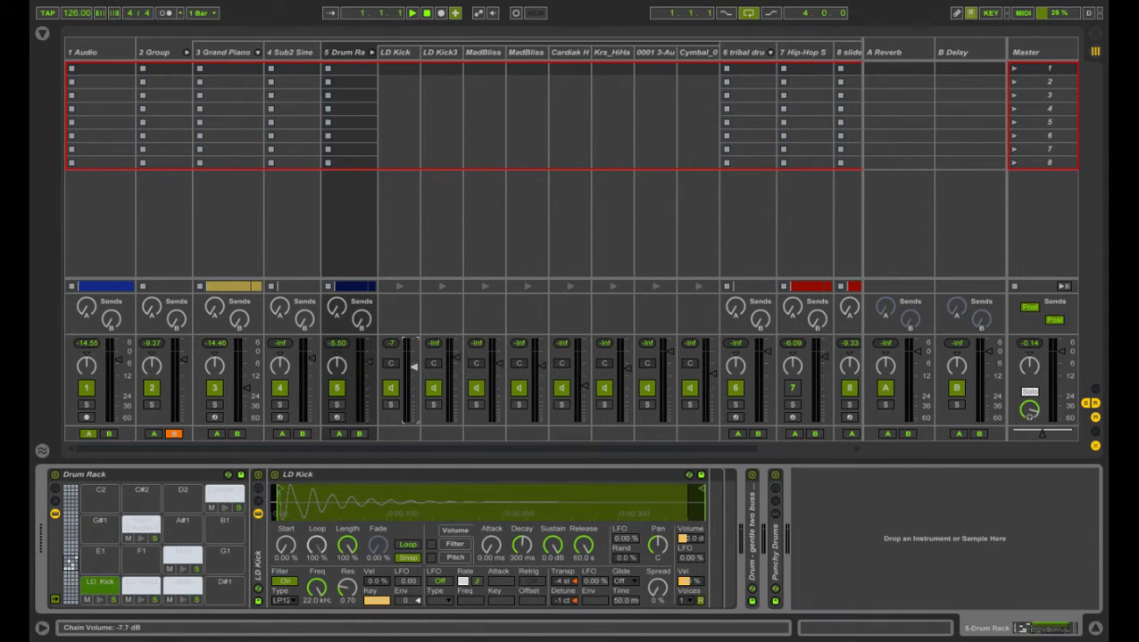
pyautogui.press('space')
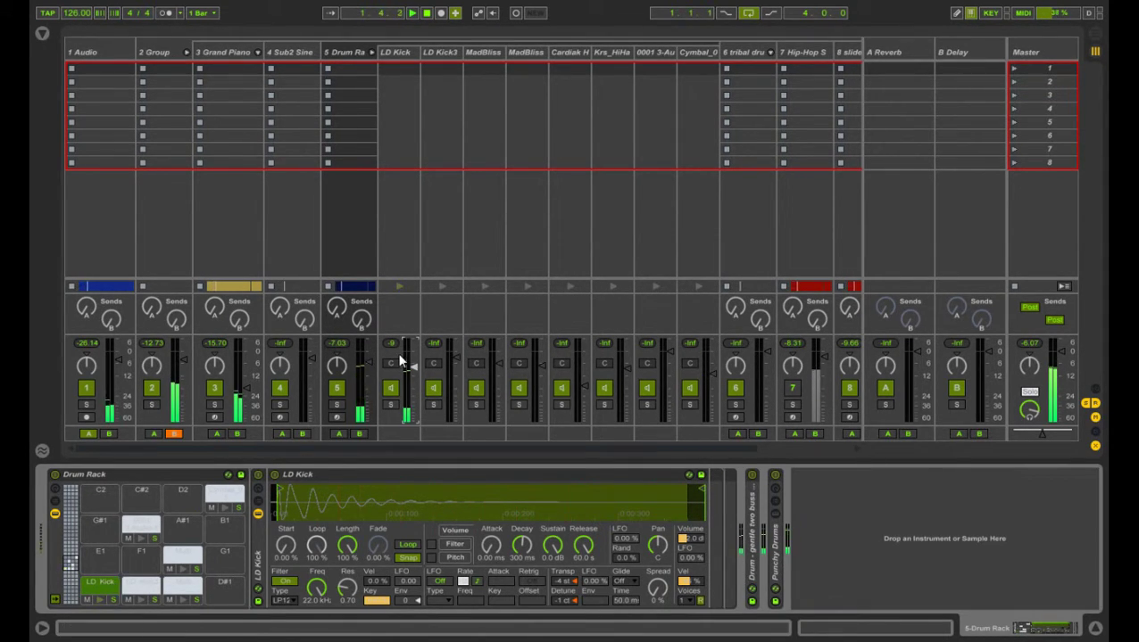
pyautogui.moveTo(400, 362); pyautogui.dragTo(411, 358)
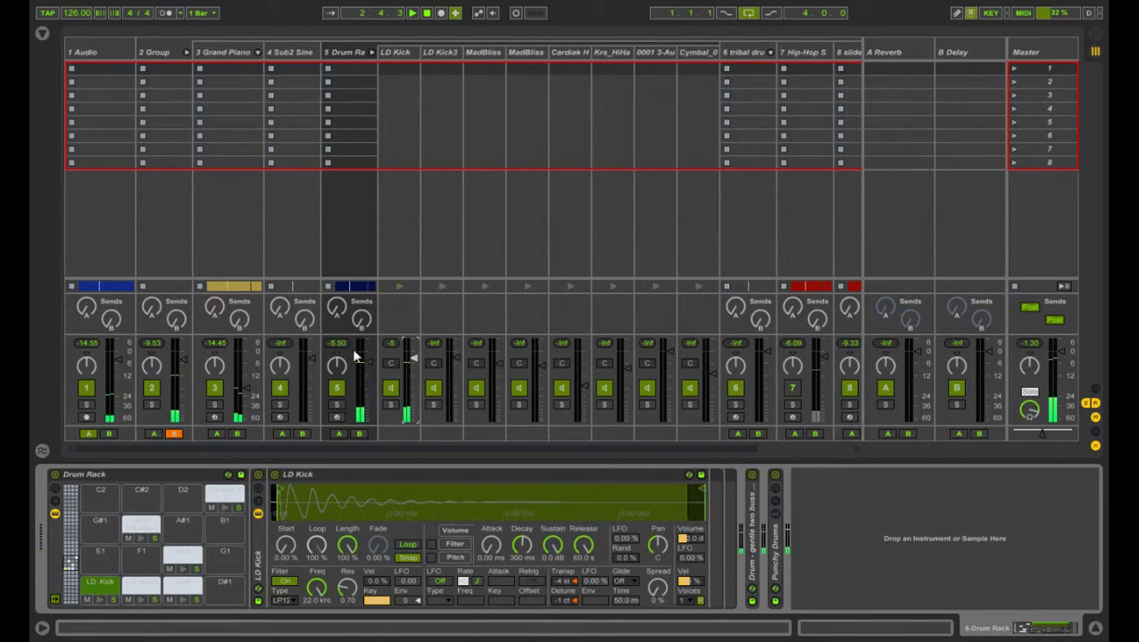
pyautogui.click(42, 33)
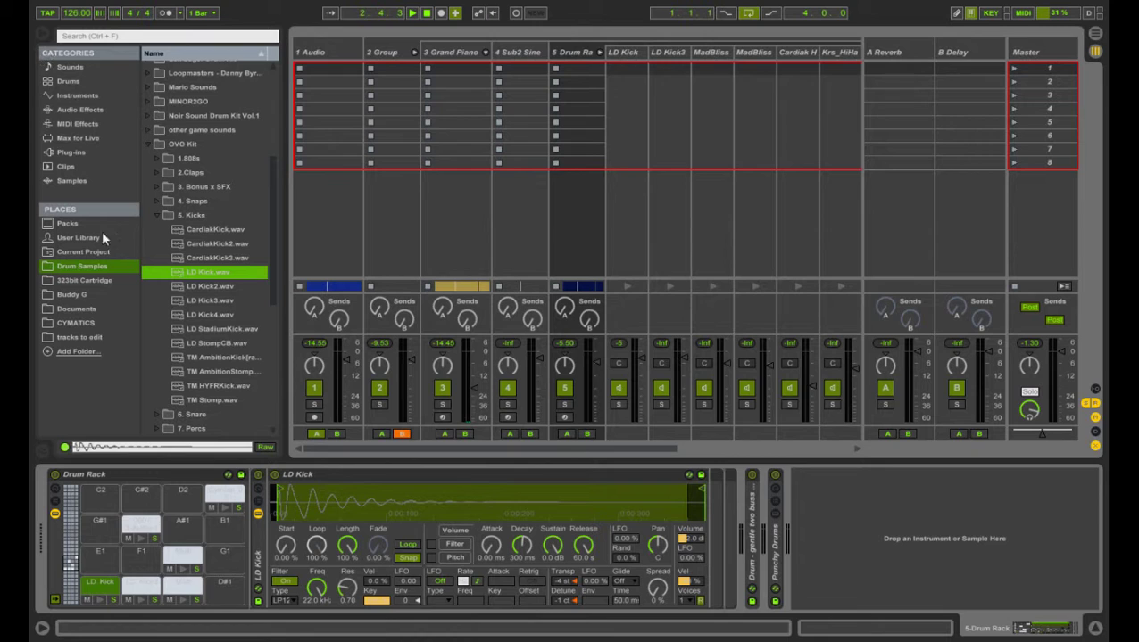
pyautogui.click(42, 33)
pyautogui.click(142, 583)
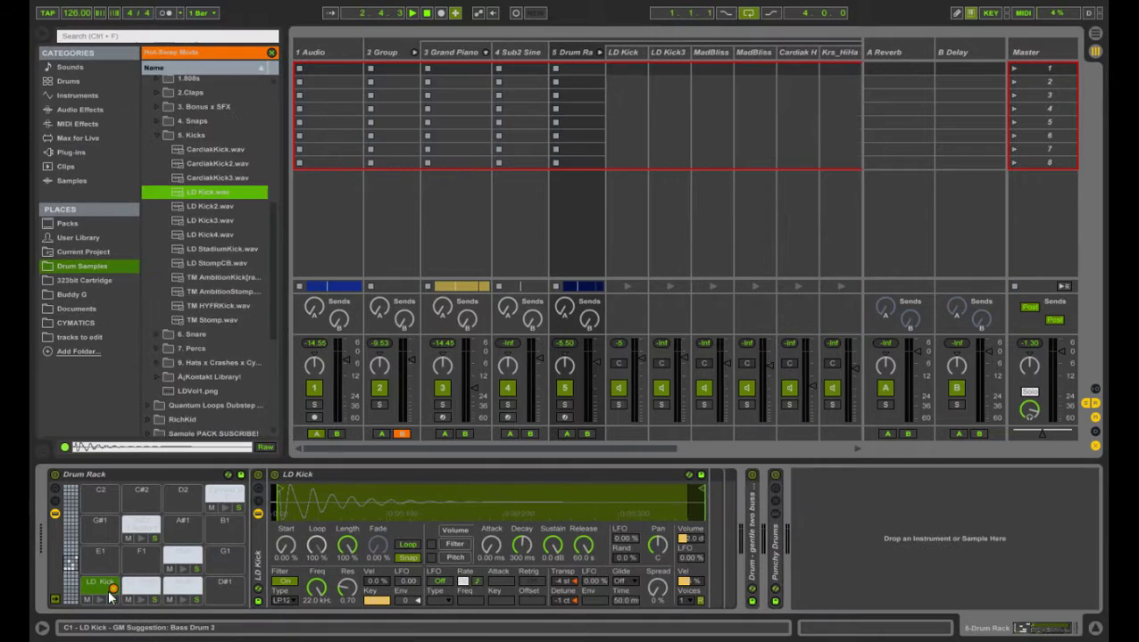
pyautogui.click(107, 594)
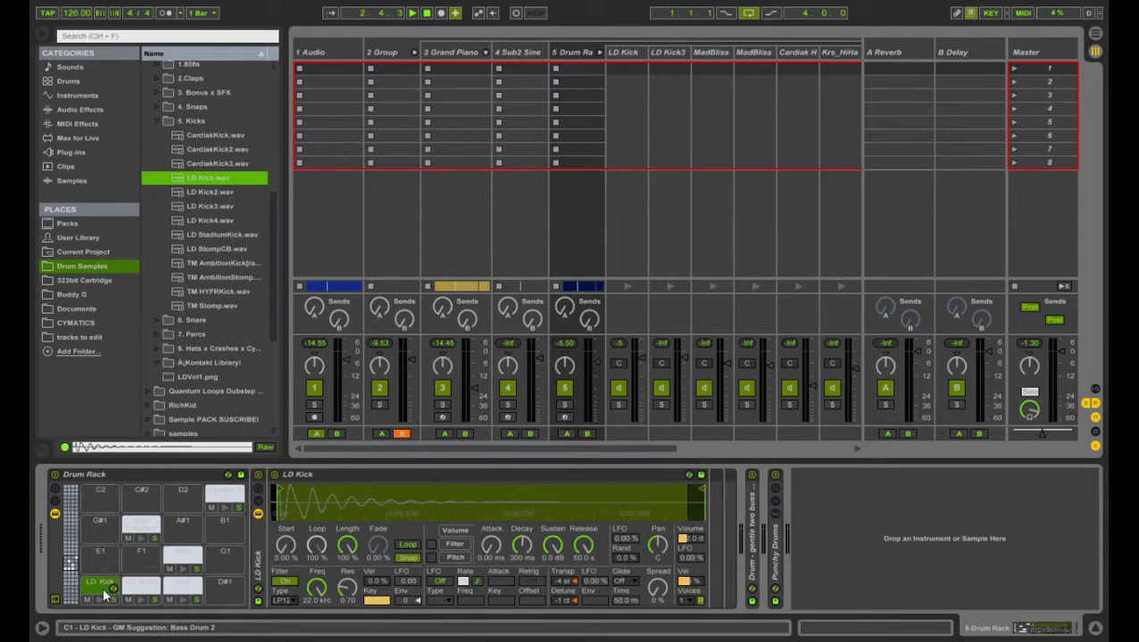
pyautogui.click(112, 590)
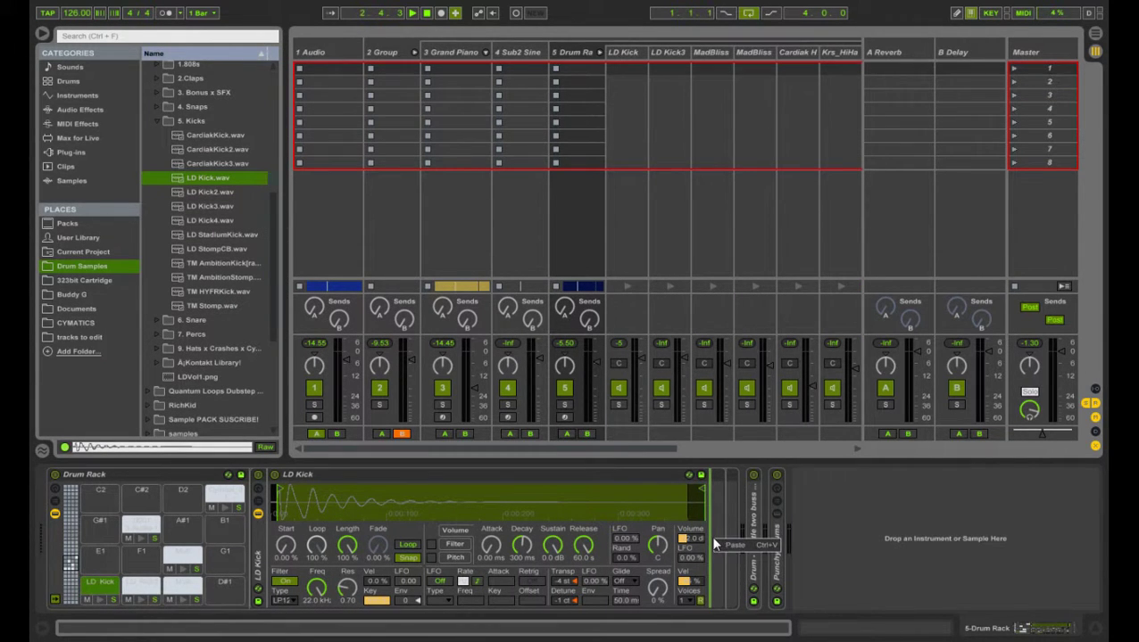
# Paste Kick EQ 2 after the LD Kick sampler, setting band 3 to 402 Hz at -7.07 dB and band 1 to 36 Hz during playback
pyautogui.click(726, 545)
pyautogui.press('space')
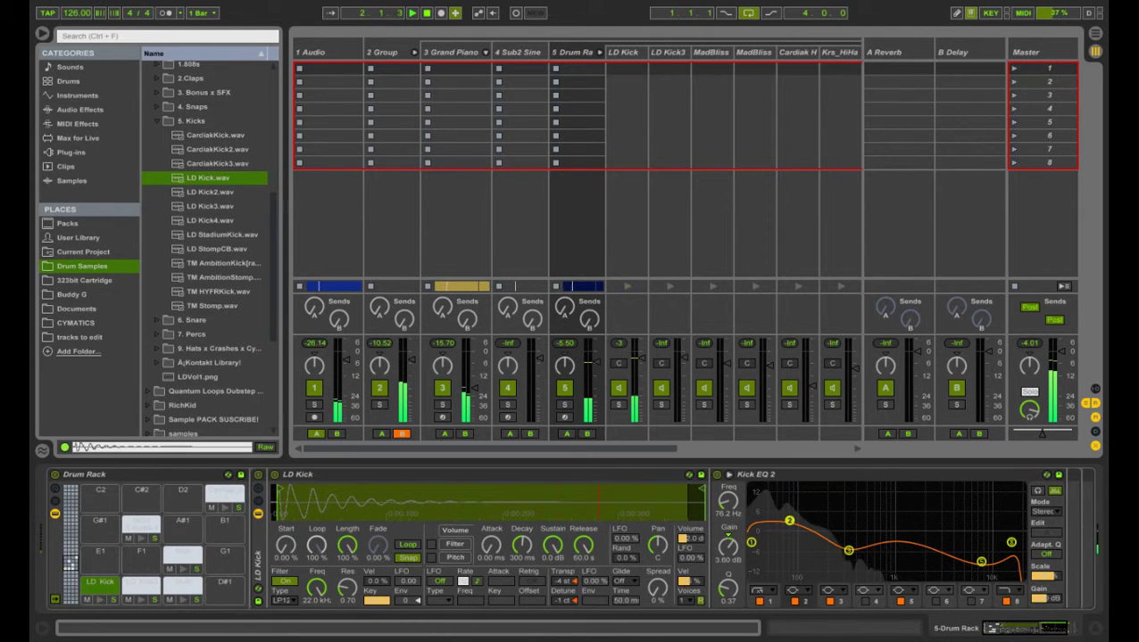
pyautogui.moveTo(848, 551); pyautogui.dragTo(856, 552)
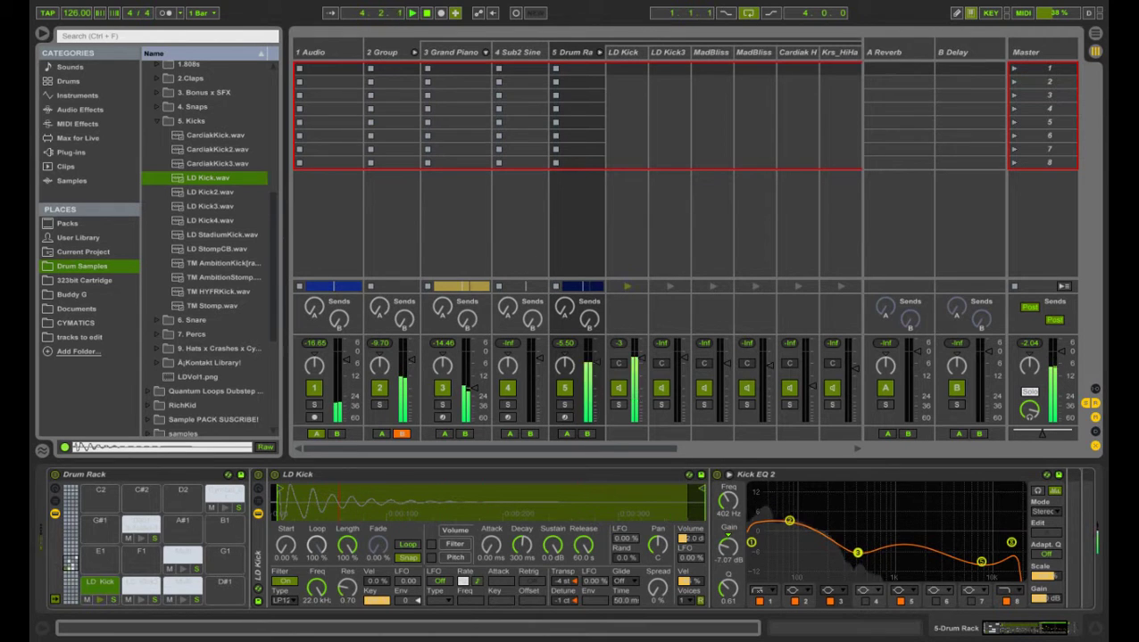
pyautogui.moveTo(789, 520); pyautogui.dragTo(756, 543)
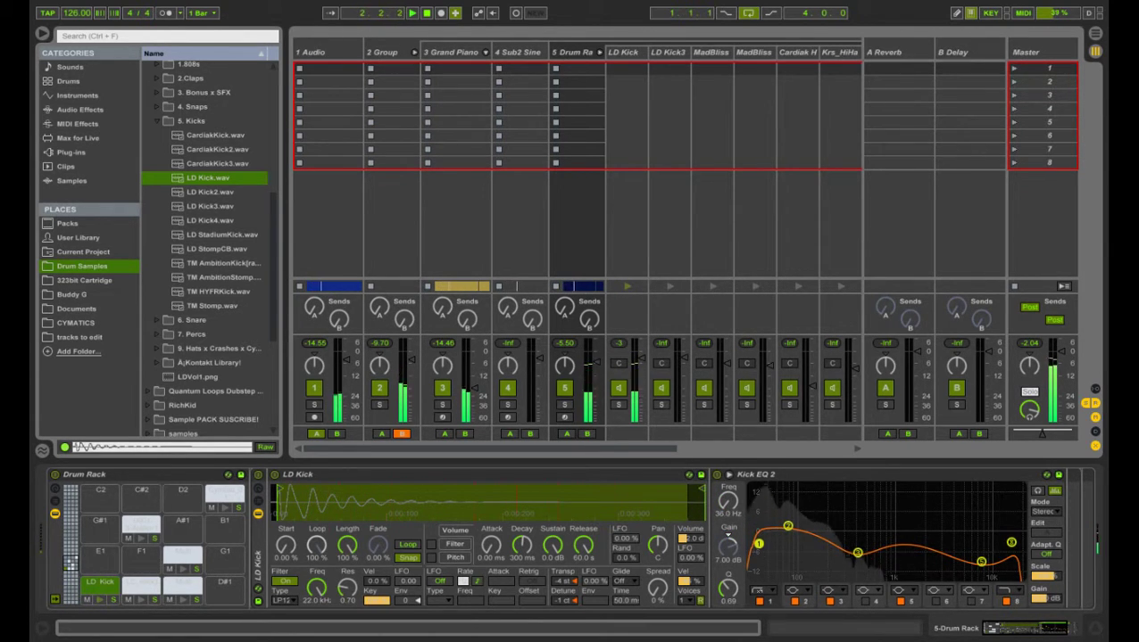
# Adjust Kick EQ 2 during playback, setting band 5 to 6.23 kHz at -9.79 dB and band 3's gain to -5.58 dB
pyautogui.click(1011, 541)
pyautogui.moveTo(1011, 542); pyautogui.dragTo(970, 561)
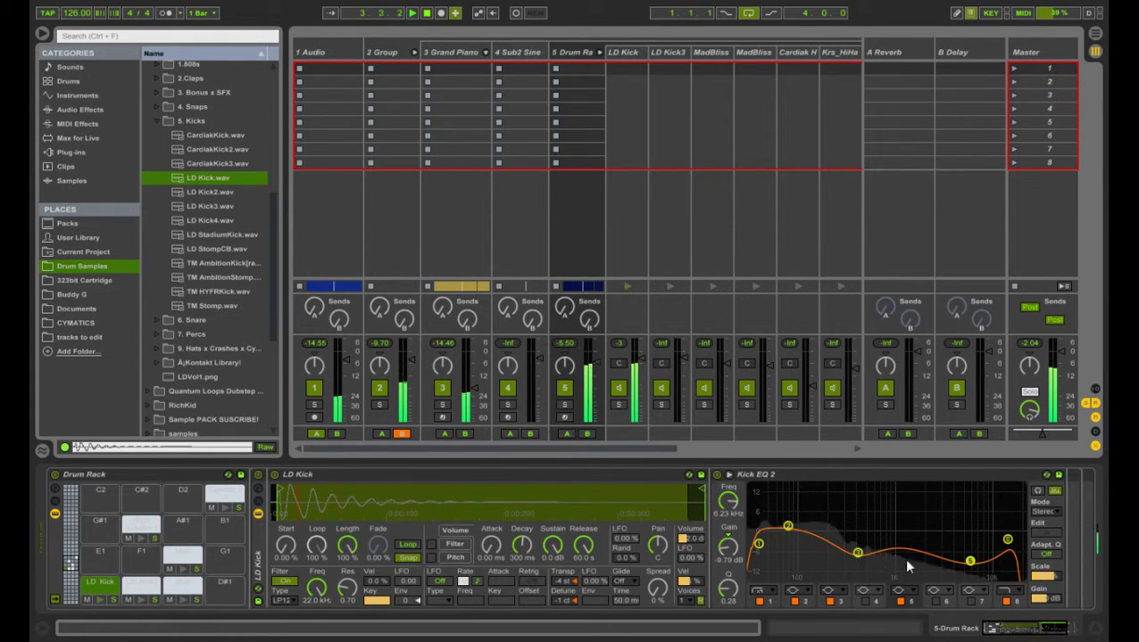
pyautogui.click(858, 553)
pyautogui.moveTo(857, 554); pyautogui.dragTo(857, 548)
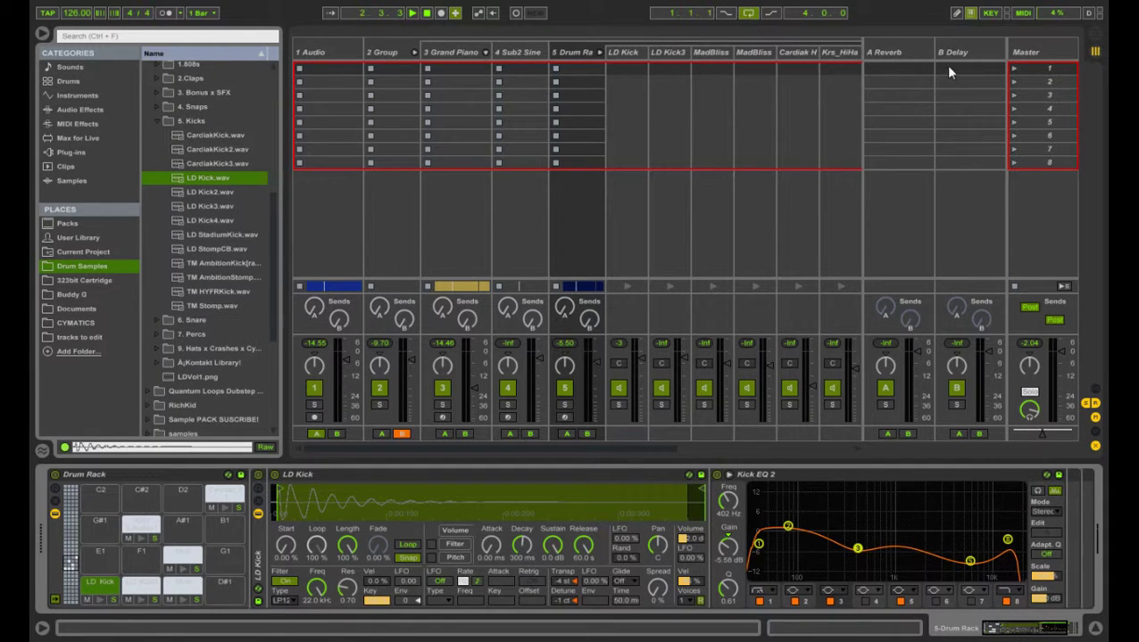
# Return to the Arrangement view, loop bars 9 to 13 and play that section
pyautogui.click(1092, 36)
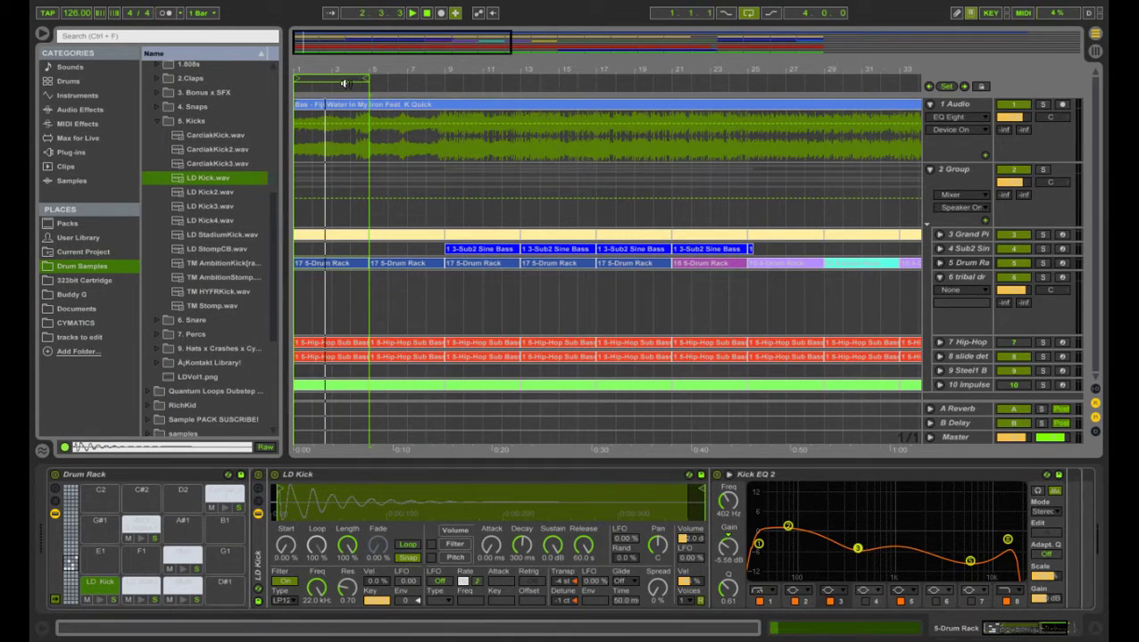
pyautogui.moveTo(344, 83); pyautogui.dragTo(496, 83)
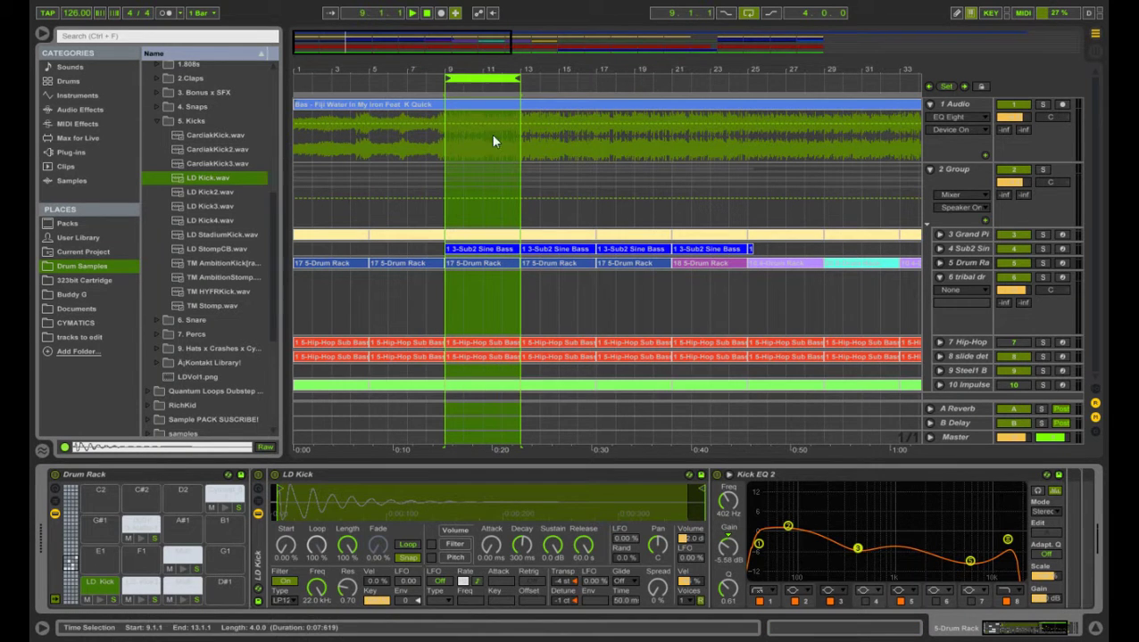
pyautogui.press('space')
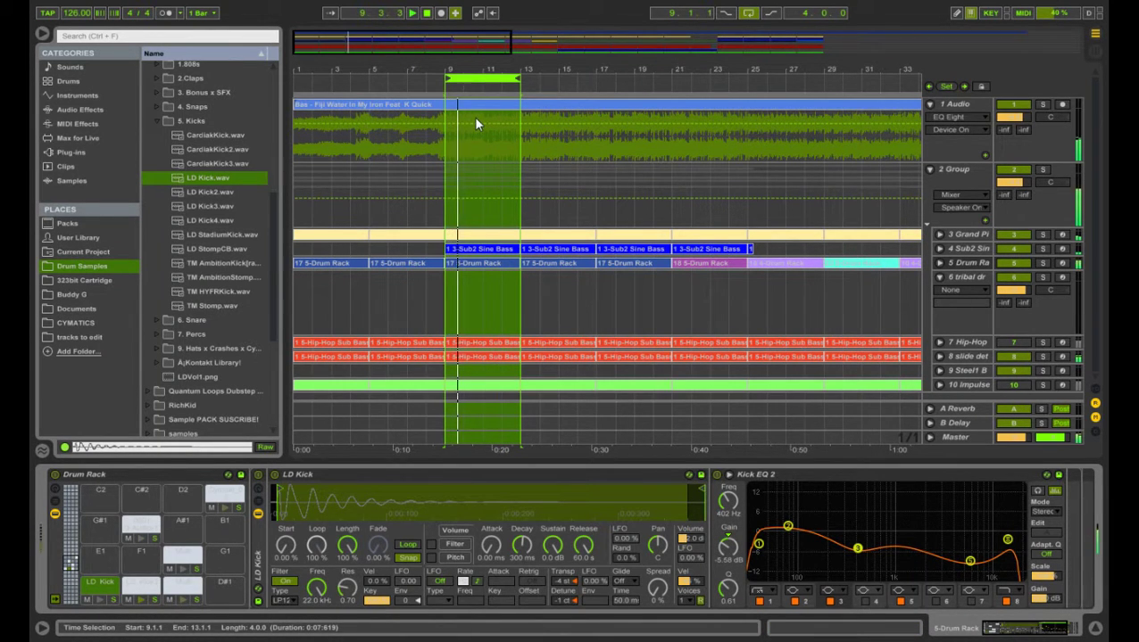
pyautogui.click(1022, 291)
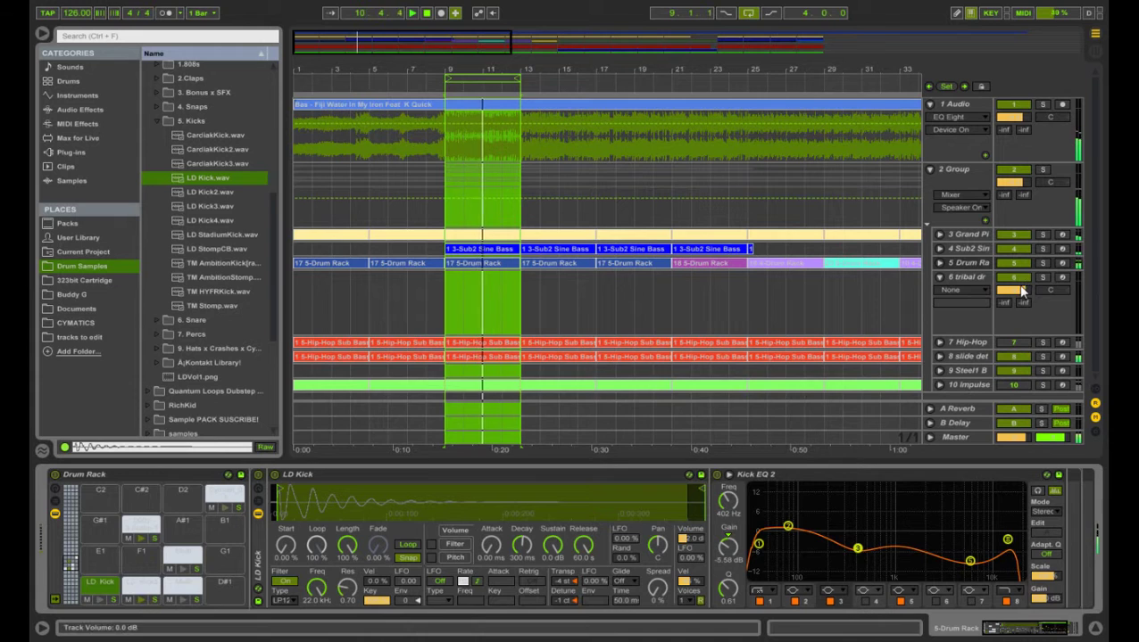
# Switch to the Session view mixer, solo the track 5 drum rack and select its first clip slot
pyautogui.click(1094, 51)
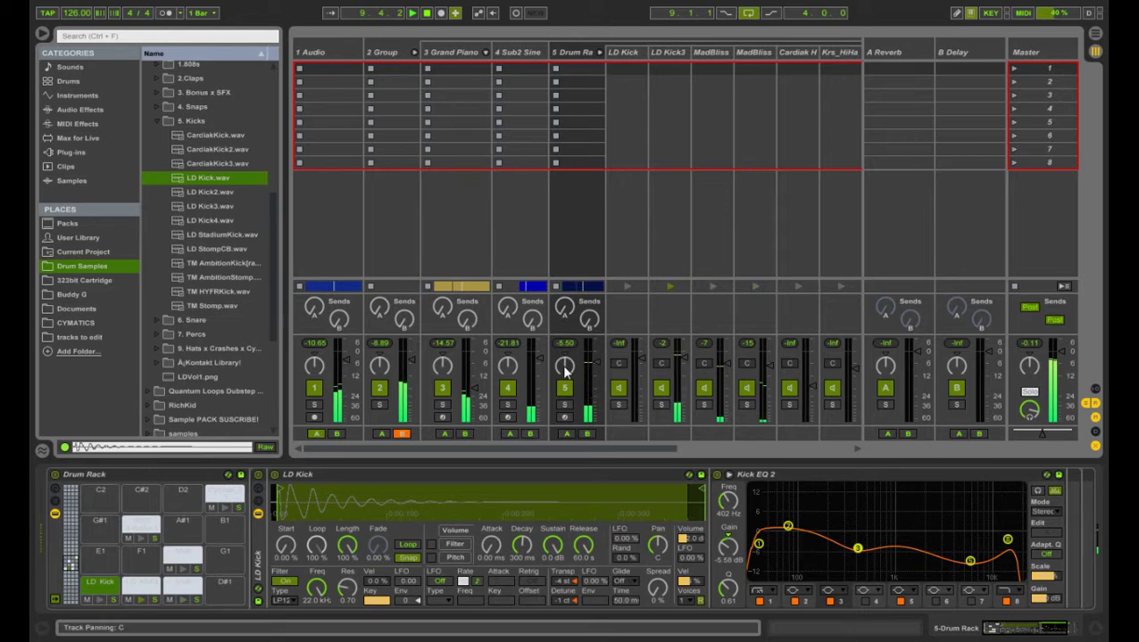
pyautogui.click(563, 406)
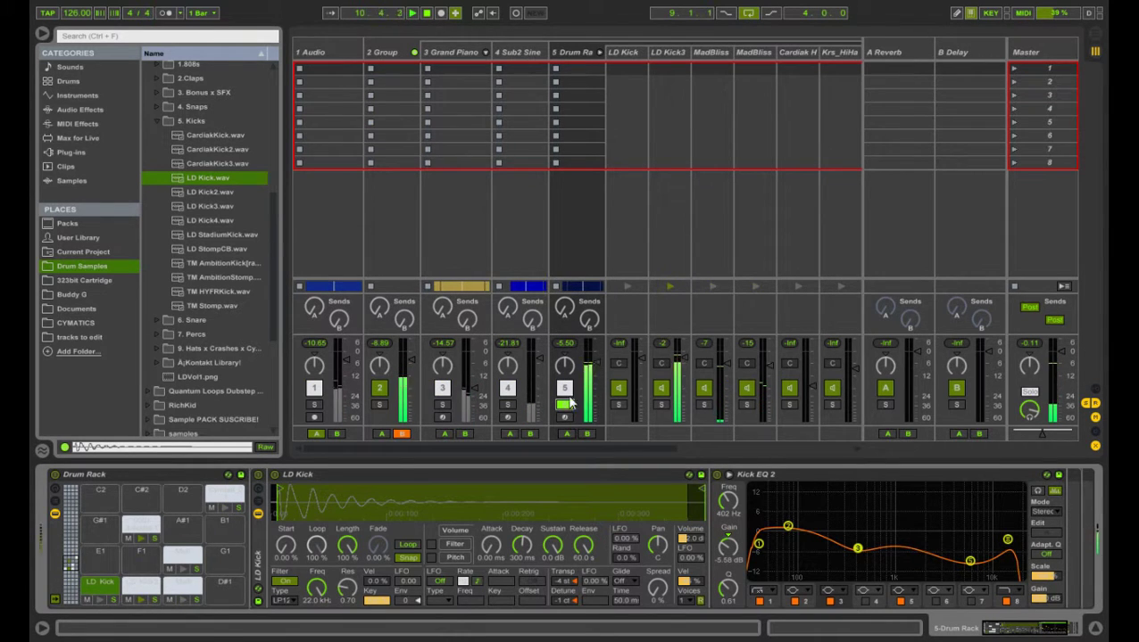
pyautogui.click(579, 69)
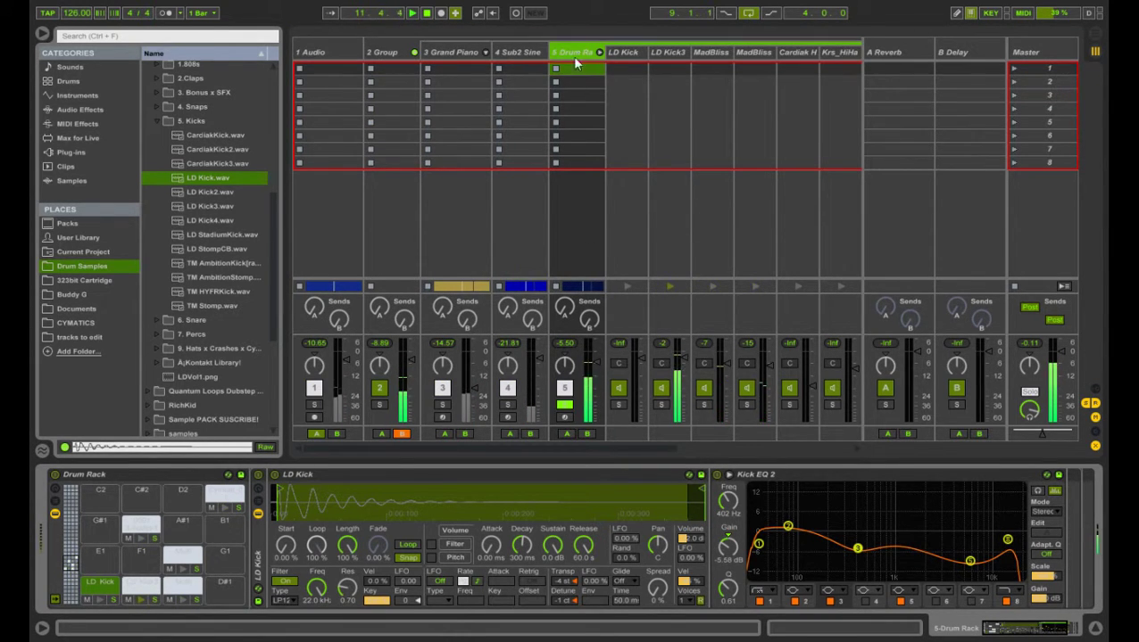
# Select the 0001 3-Audio-1 pad and audition it several times, along with the layered closed hi-hat pad on F#1
pyautogui.click(139, 528)
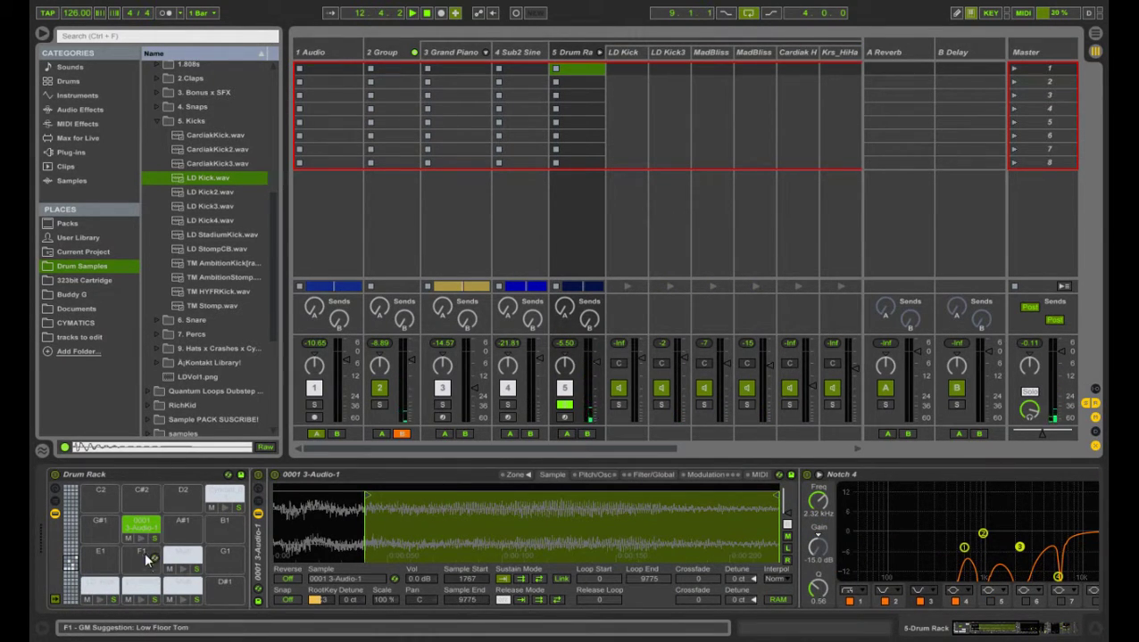
pyautogui.click(139, 536)
pyautogui.click(137, 534)
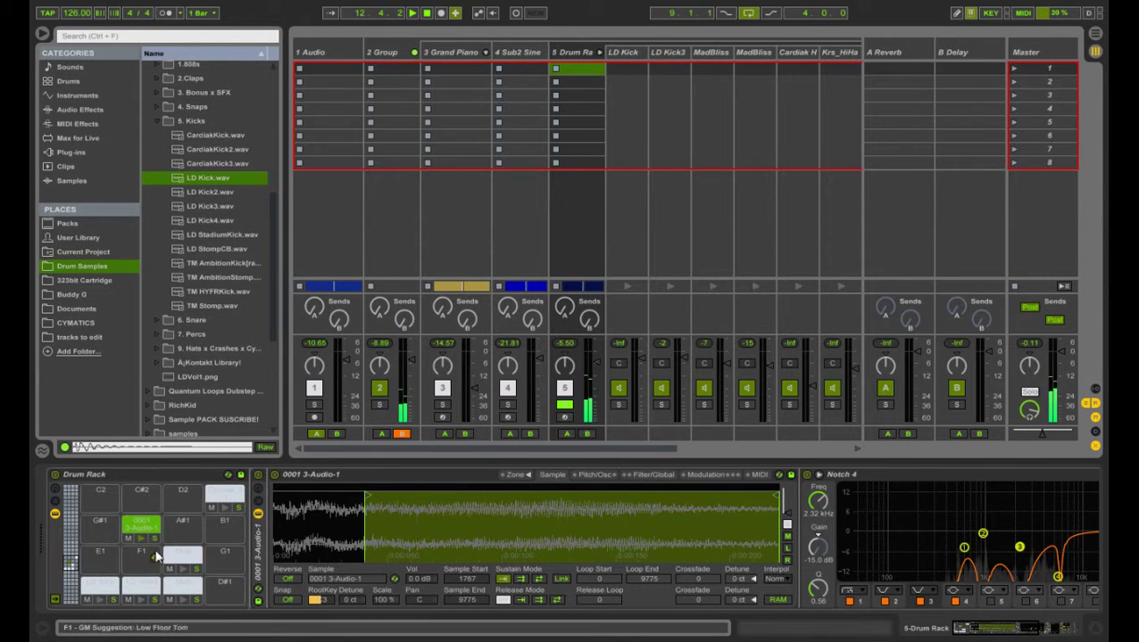
pyautogui.click(141, 531)
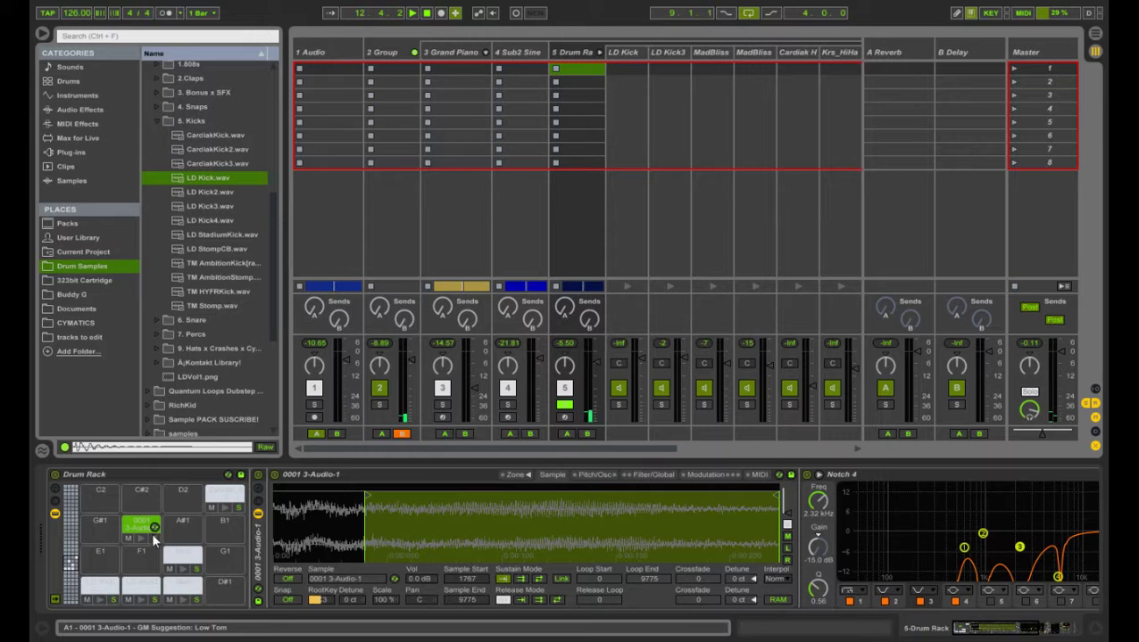
pyautogui.click(183, 571)
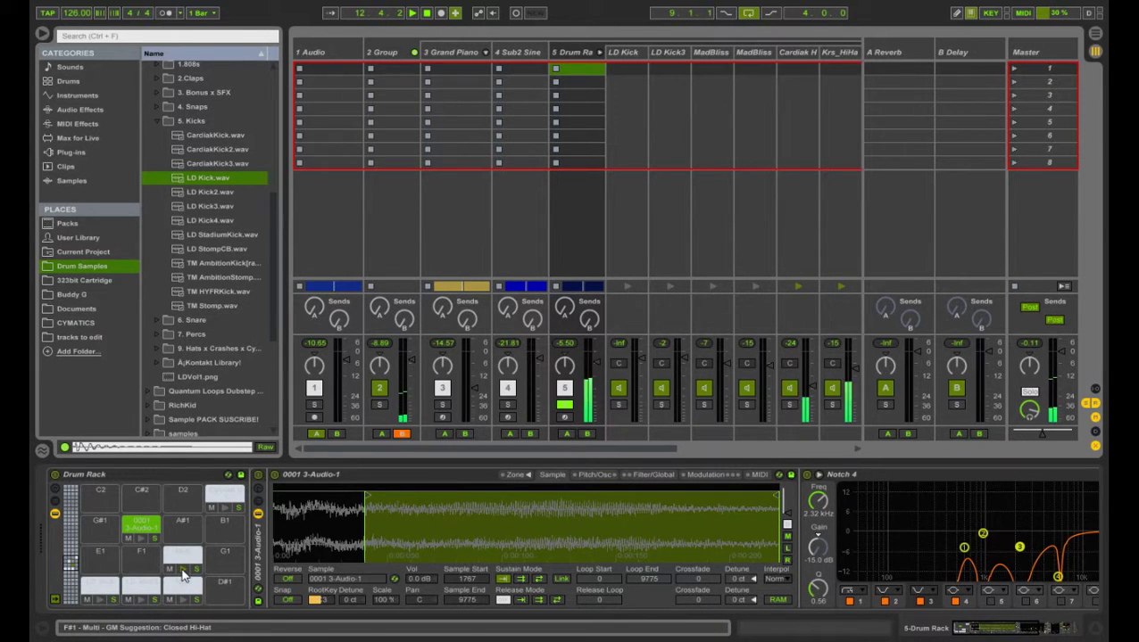
# Audition the Cymbal_01 pad on D#2 repeatedly while trimming the sample's start point slightly
pyautogui.click(223, 500)
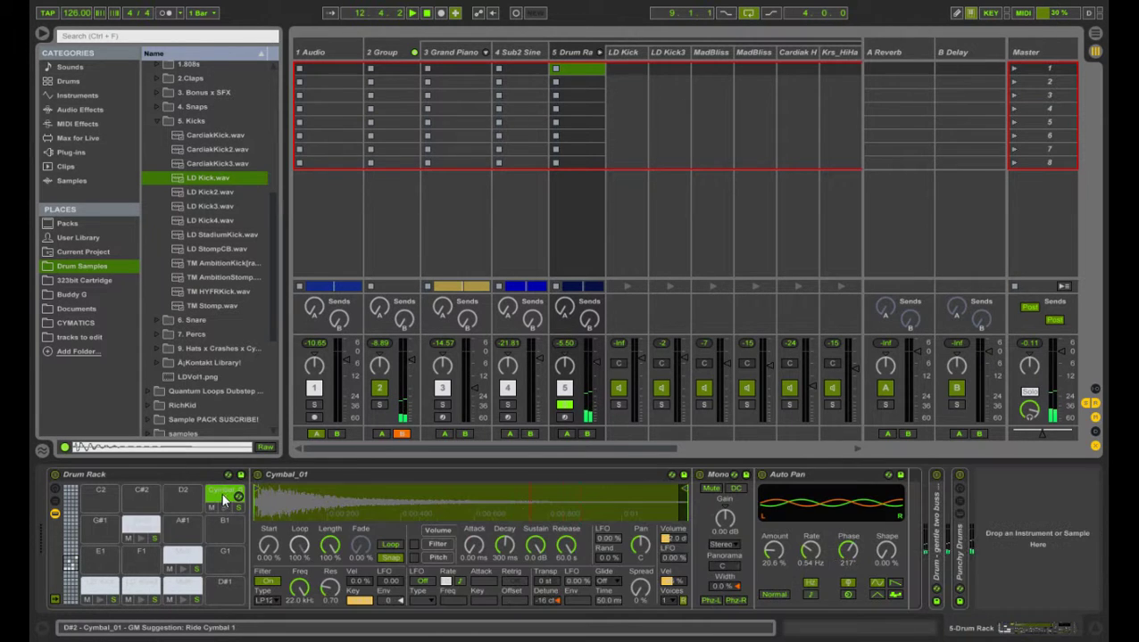
pyautogui.click(225, 510)
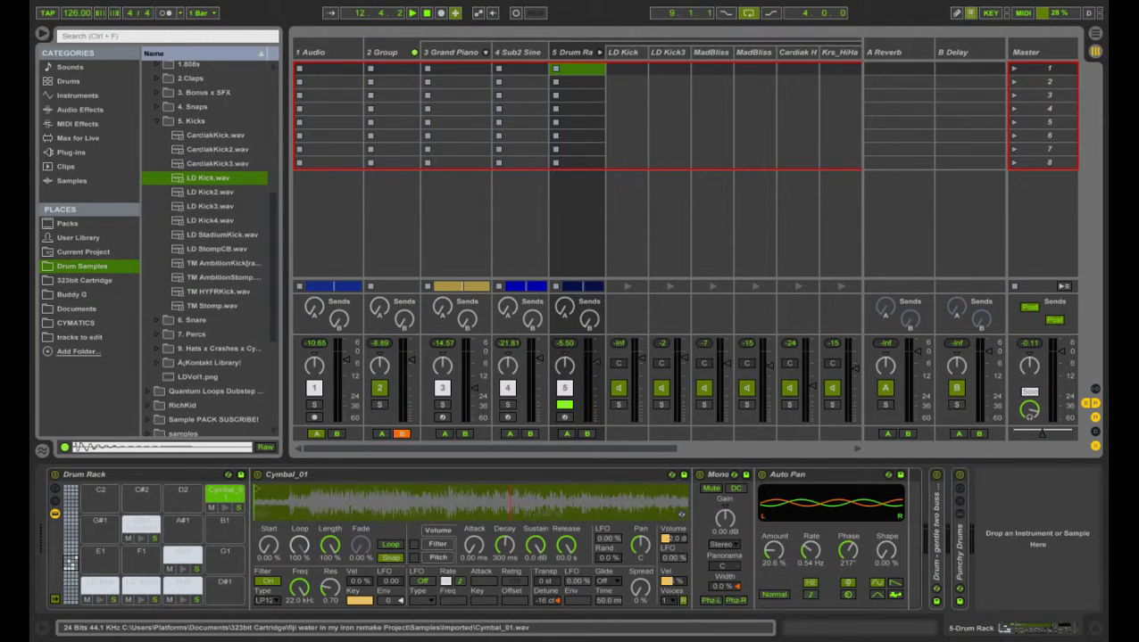
pyautogui.click(224, 501)
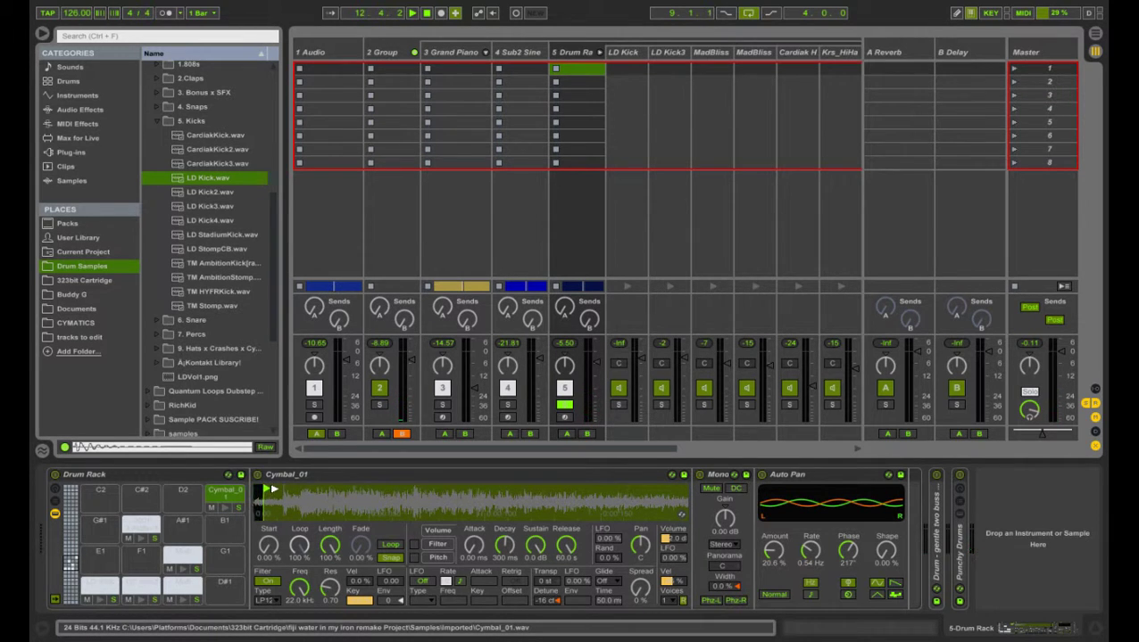
pyautogui.click(226, 502)
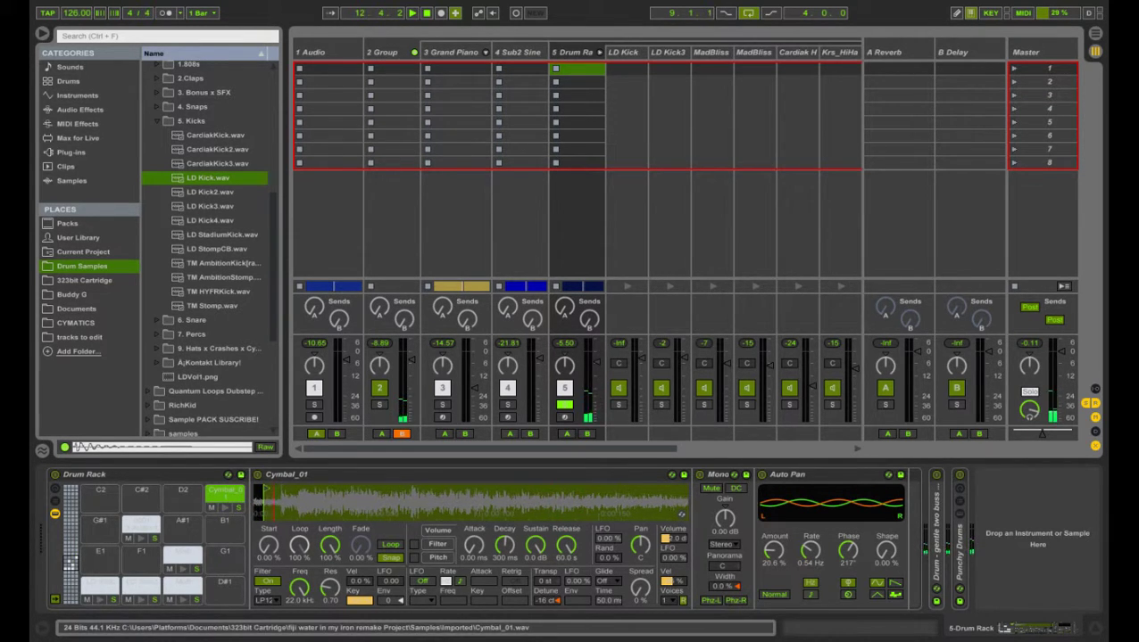
pyautogui.click(224, 507)
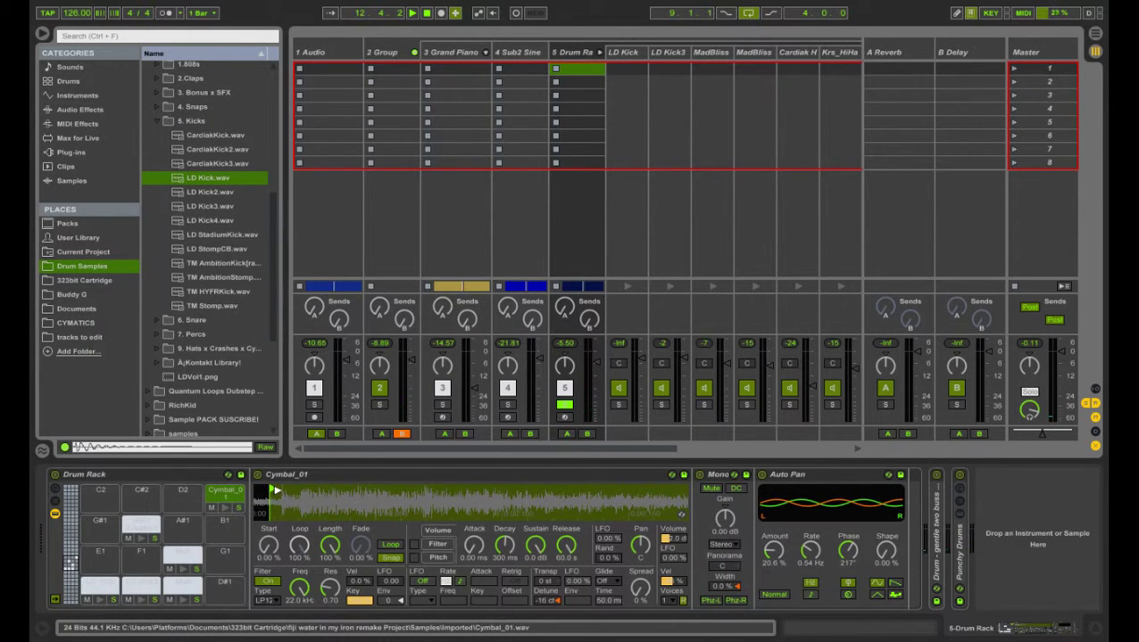
pyautogui.click(227, 507)
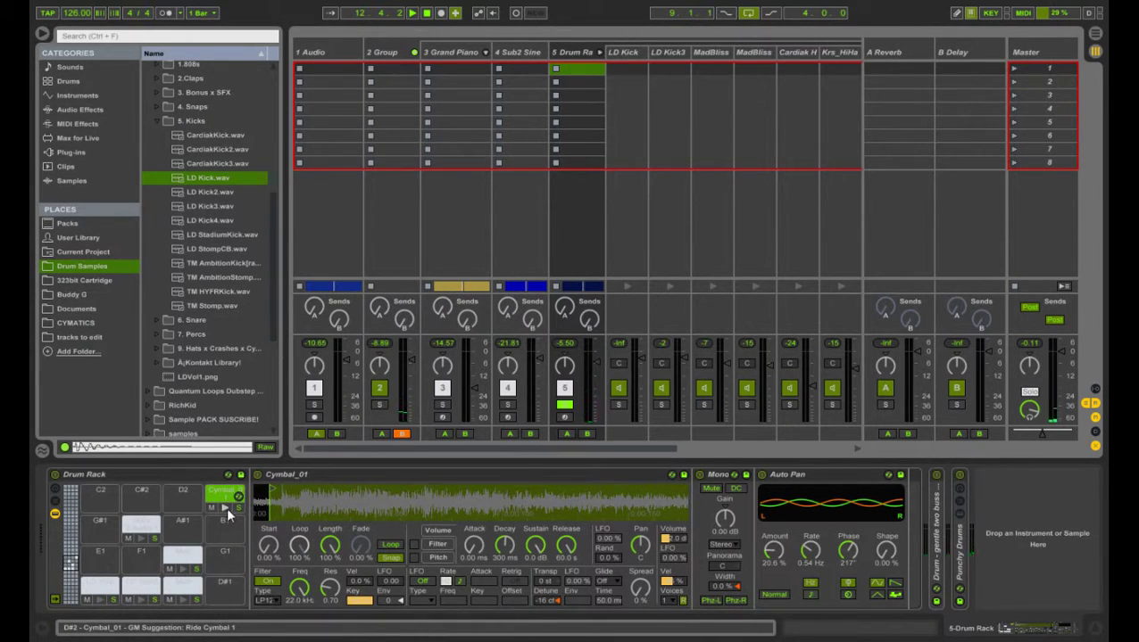
pyautogui.click(227, 505)
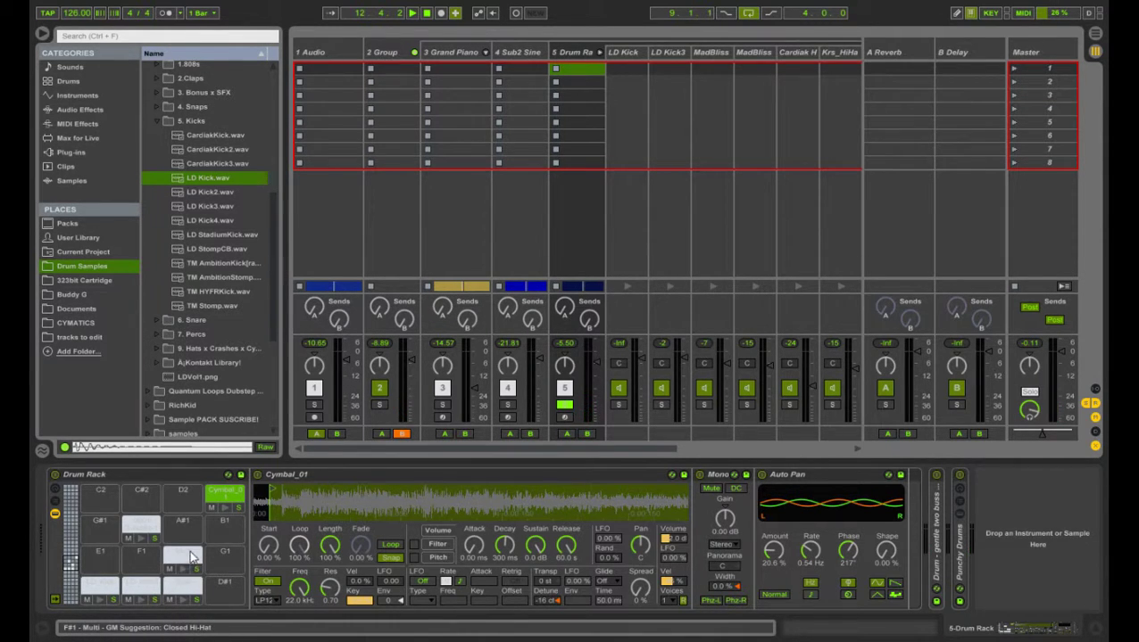
pyautogui.click(224, 508)
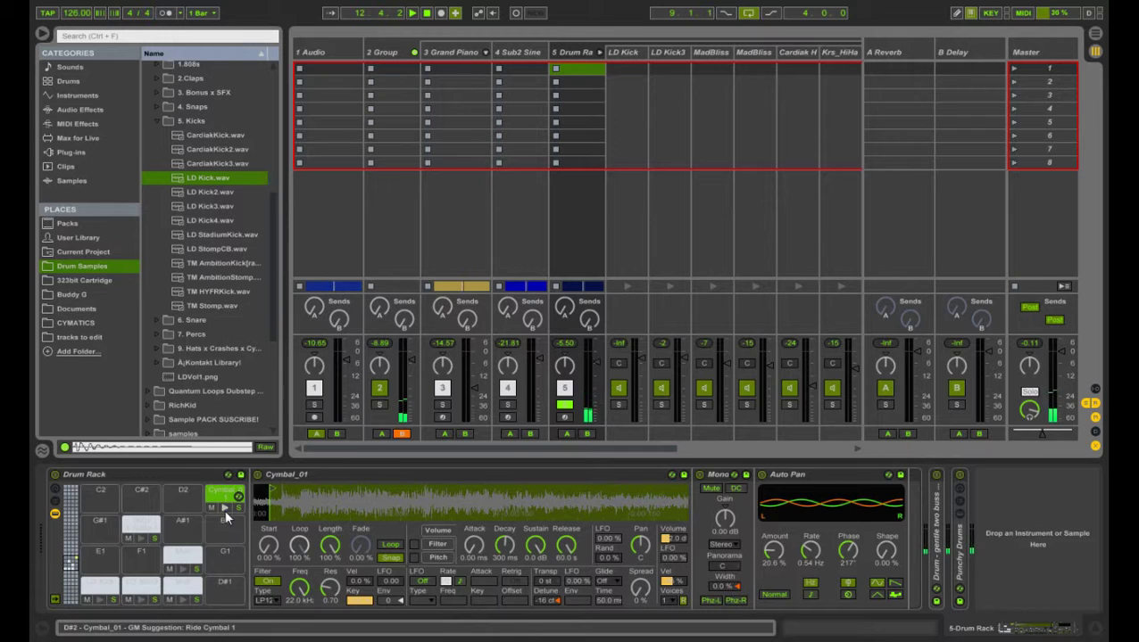
# Audition the layered F#1 hi-hat pad and show the sampler behind the layered snare pad on D1
pyautogui.click(185, 572)
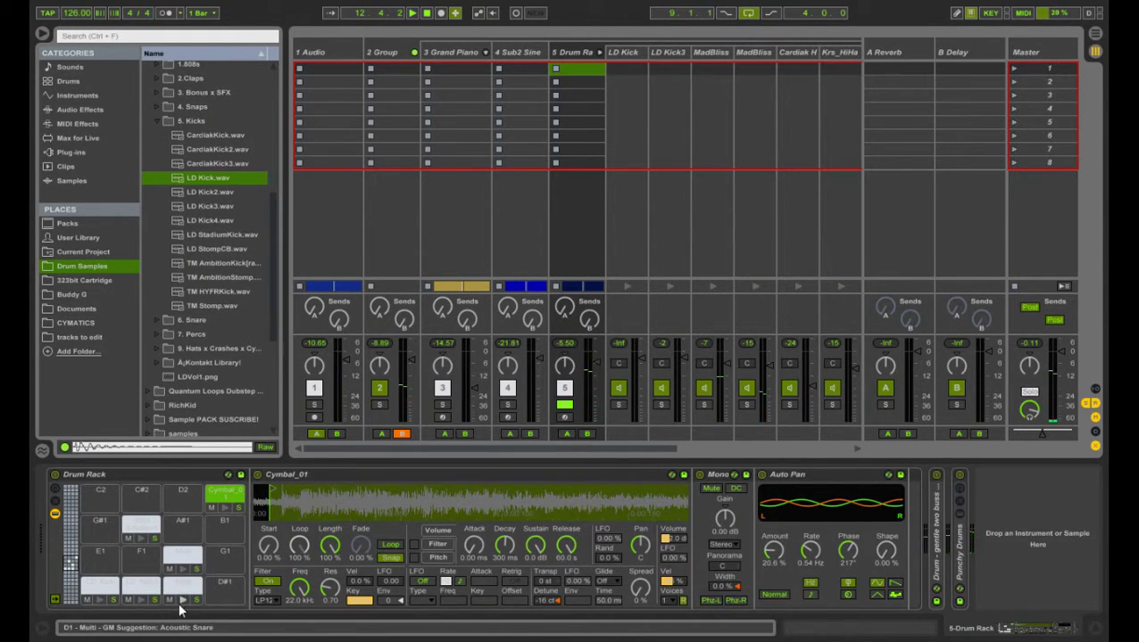
pyautogui.click(181, 585)
pyautogui.click(182, 581)
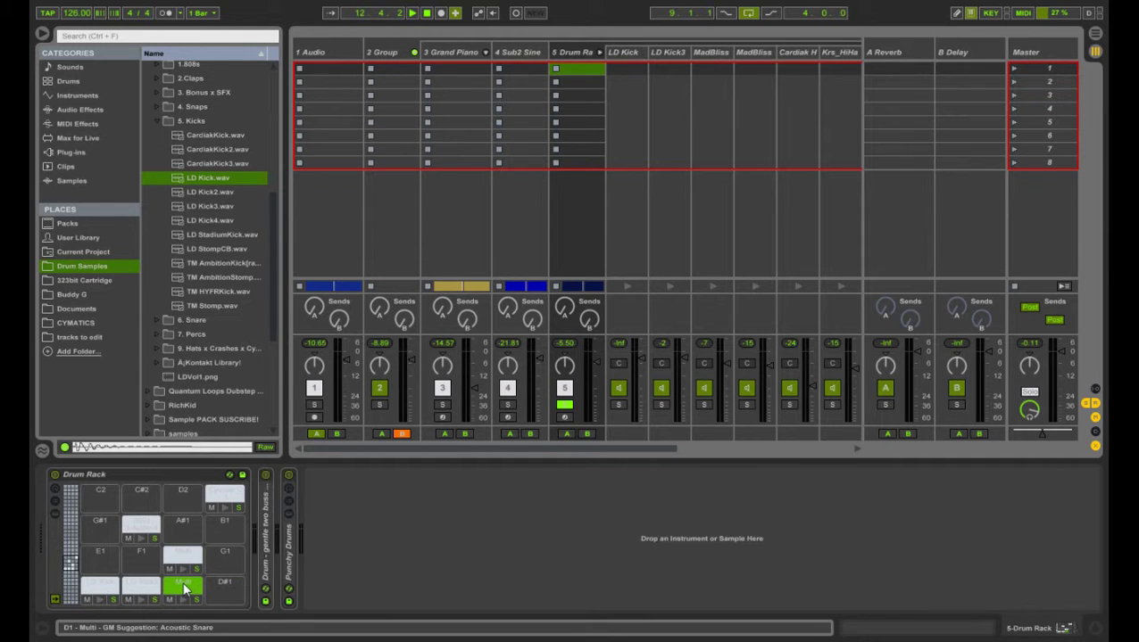
pyautogui.click(183, 581)
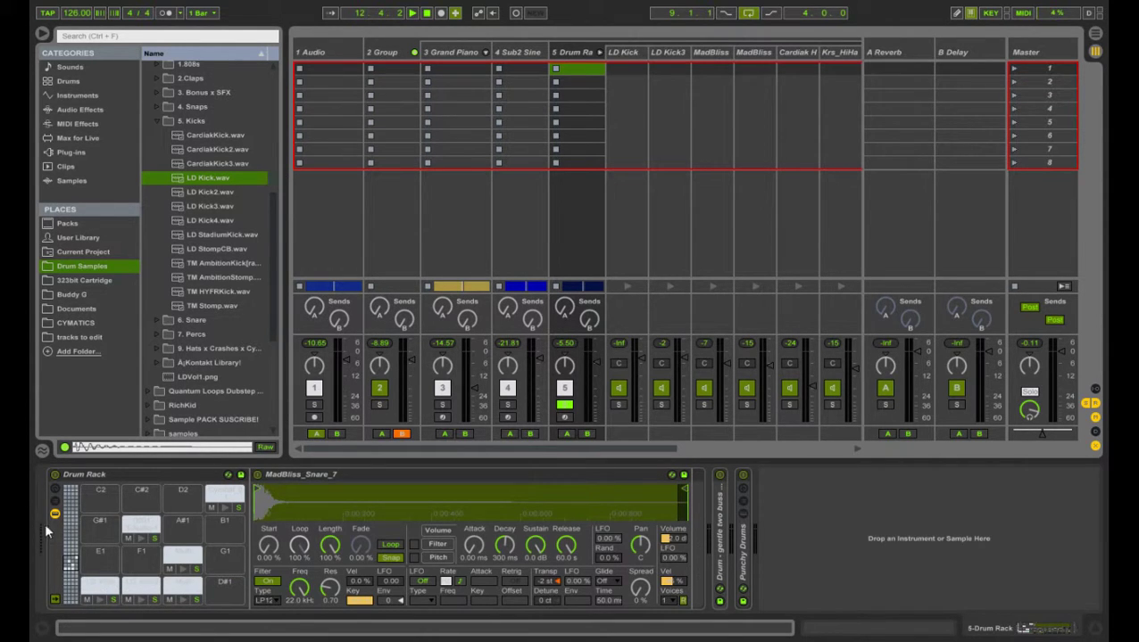
# Show the drum rack's chain list and audition the MadBliss_Clap_2 and MadBliss_Snare_7 layers of pad D1
pyautogui.click(56, 501)
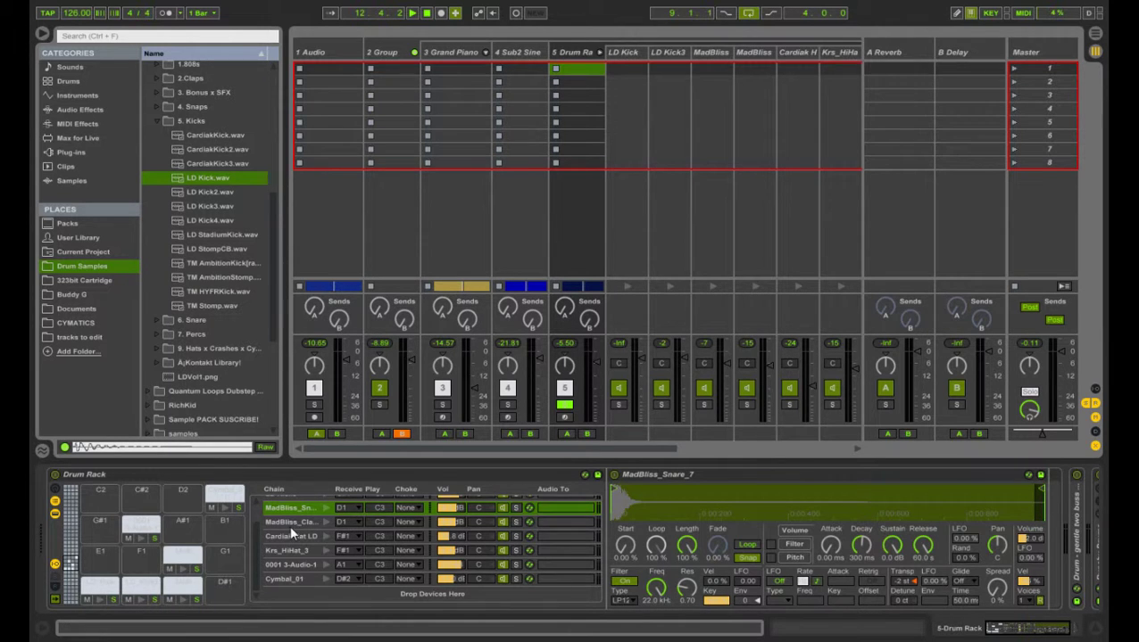
pyautogui.scroll(1, 289, 525)
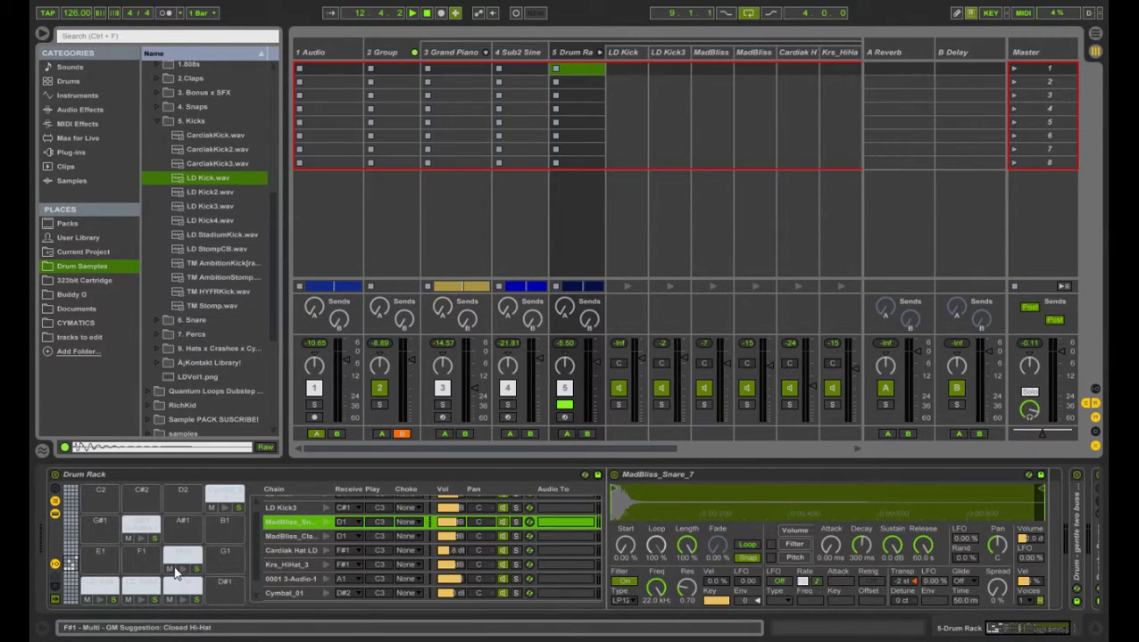
pyautogui.click(174, 575)
pyautogui.click(293, 538)
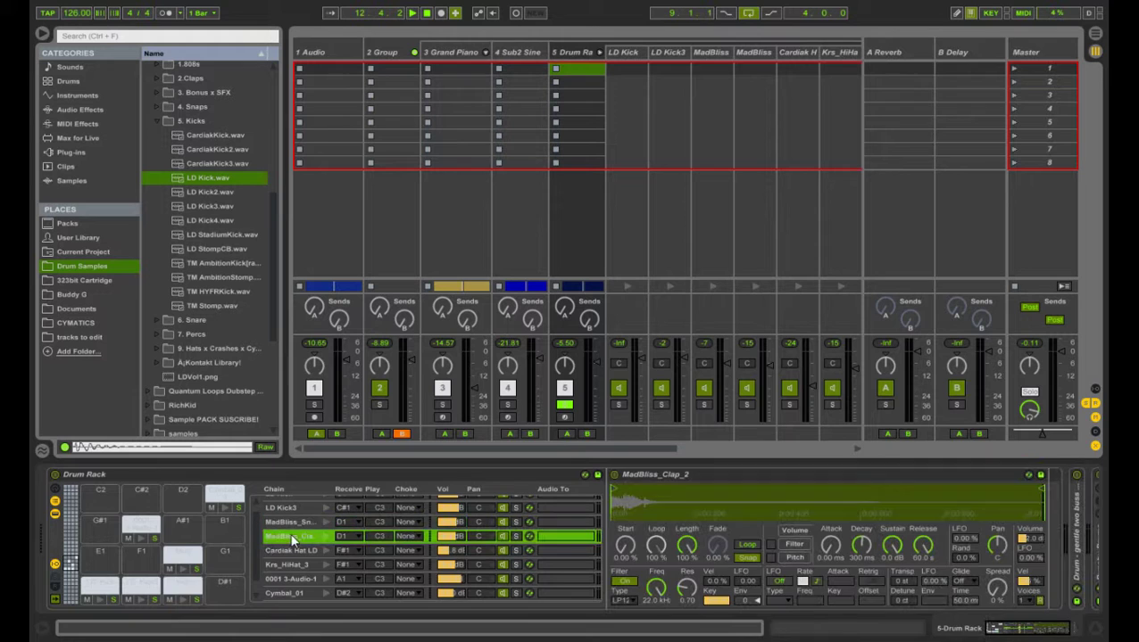
pyautogui.click(325, 535)
pyautogui.click(326, 523)
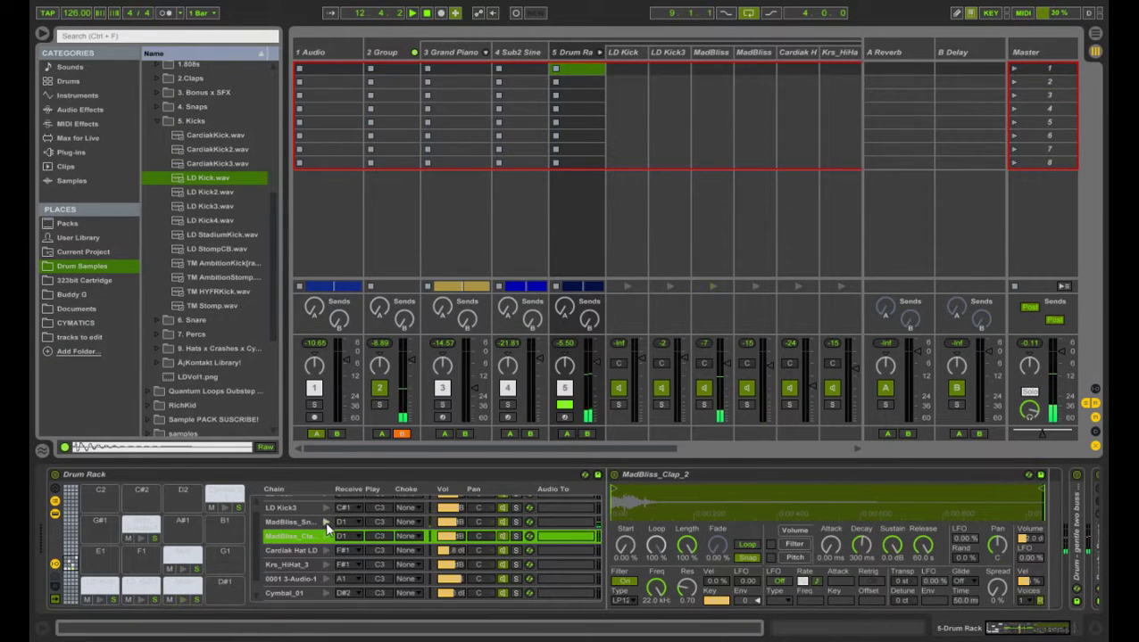
pyautogui.click(302, 522)
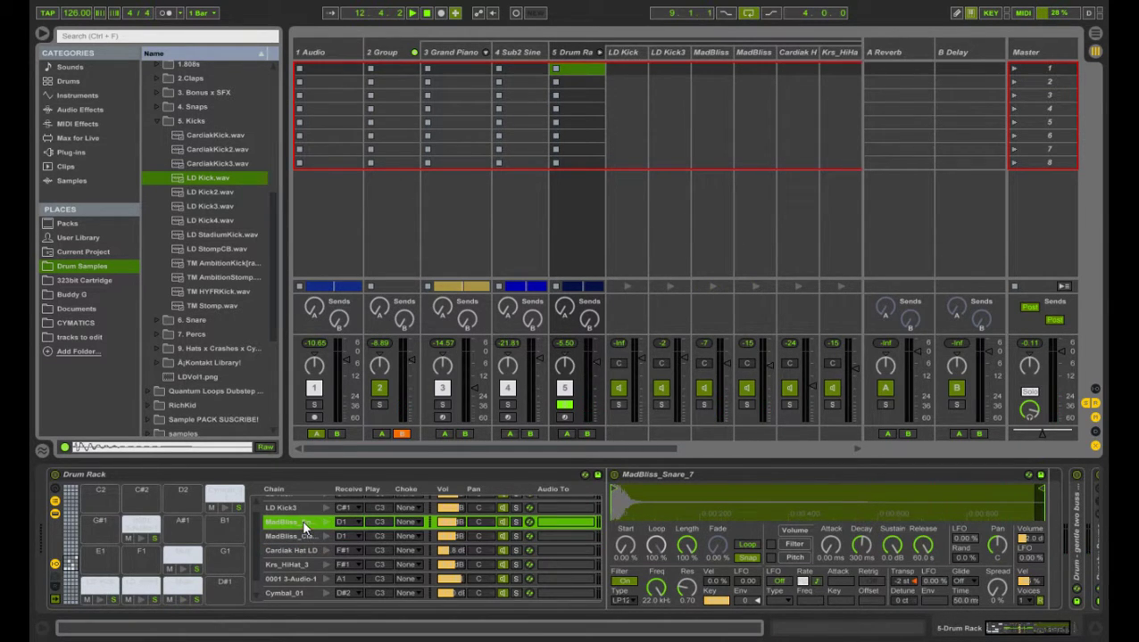
# Trim the start of the LD Kick3 sample slightly and trigger its pad
pyautogui.click(140, 589)
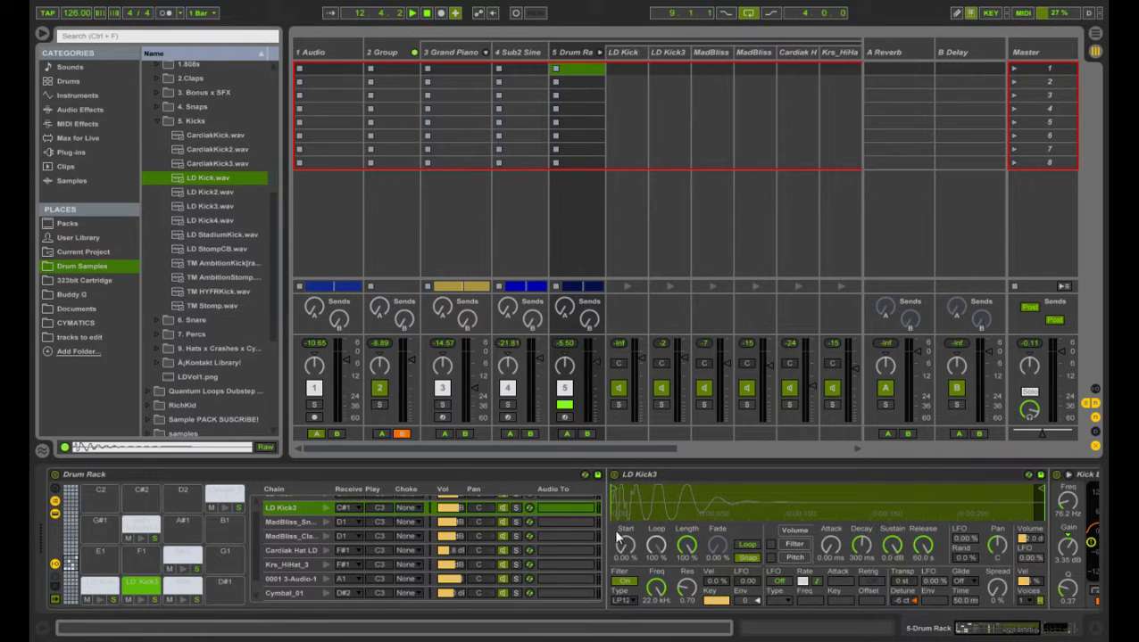
pyautogui.moveTo(618, 499); pyautogui.dragTo(617, 526)
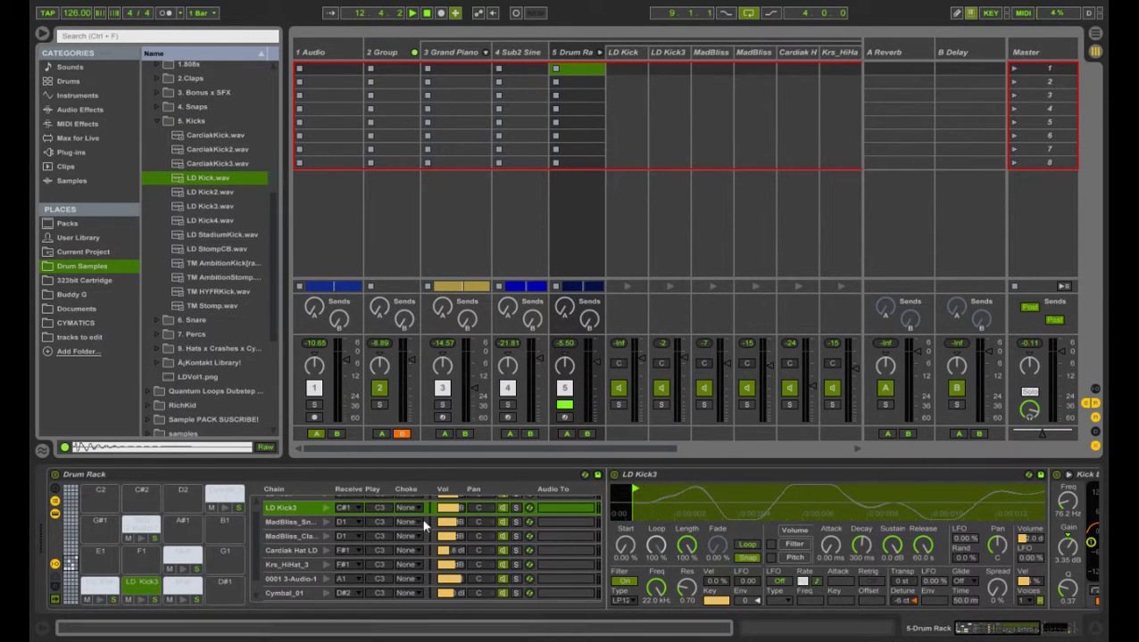
pyautogui.click(142, 602)
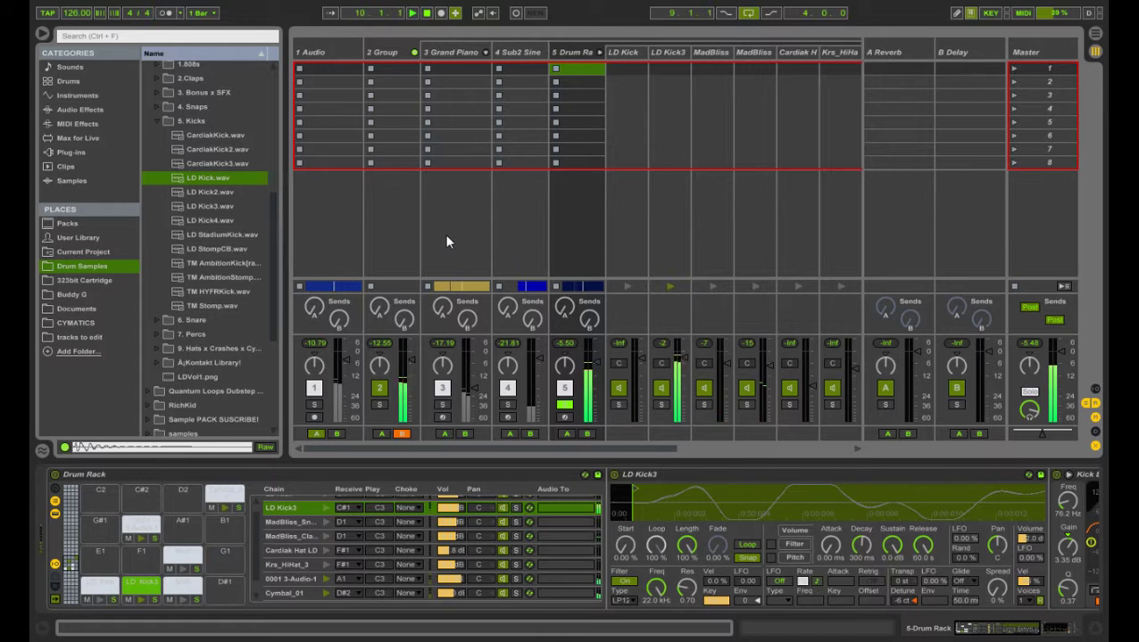
# Audition the 0001 3-Audio-1 pad, fold track 5's drum chains and return to the Arrangement view
pyautogui.click(136, 525)
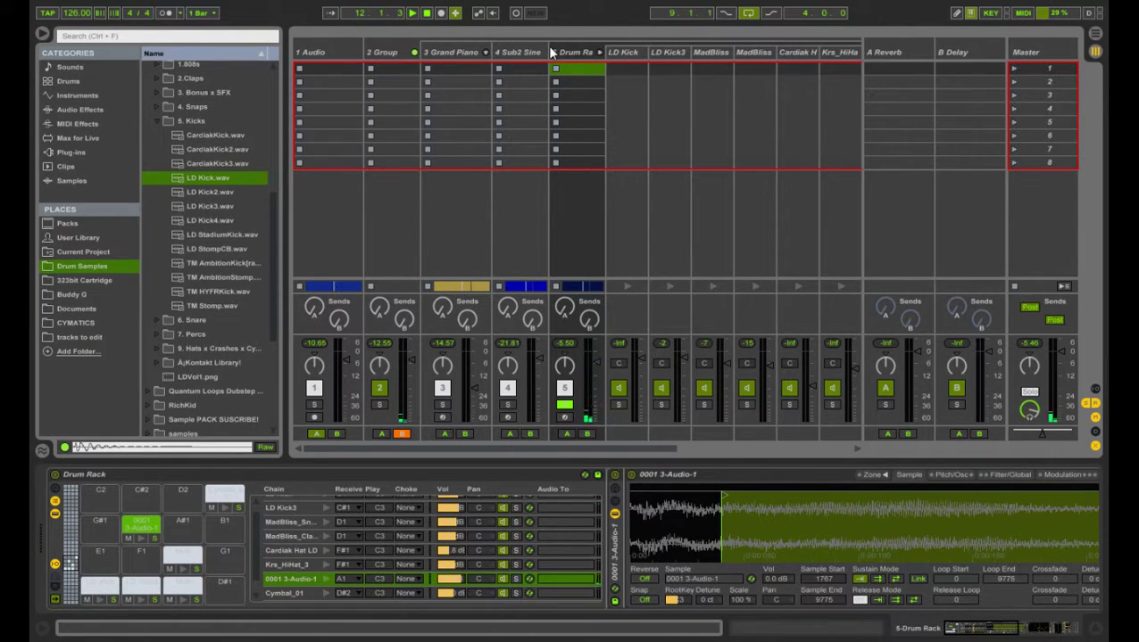
pyautogui.click(599, 53)
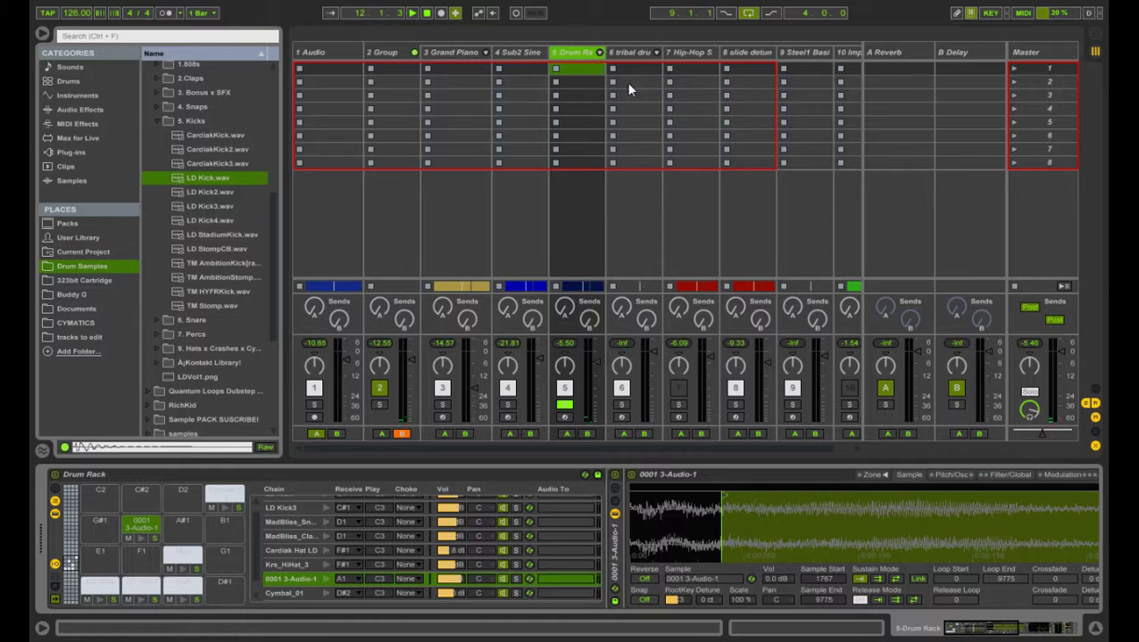
pyautogui.click(1098, 33)
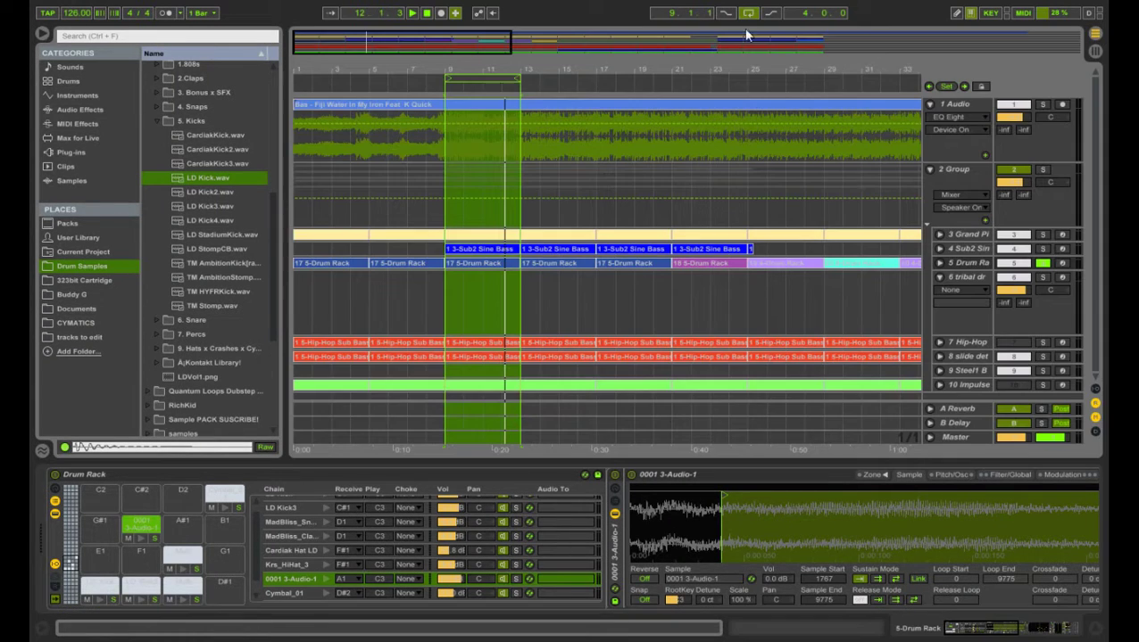
# Audition the LD Kick in track 10's Impulse and show the Glue Compressor on the slide detuned track 8
pyautogui.press('-')
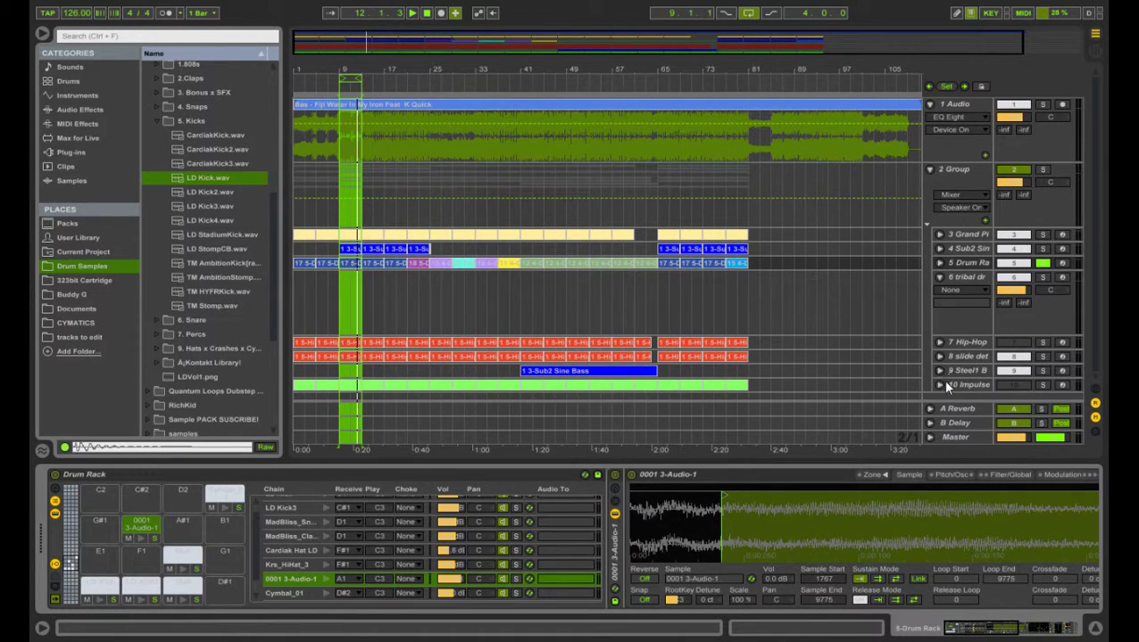
pyautogui.click(968, 385)
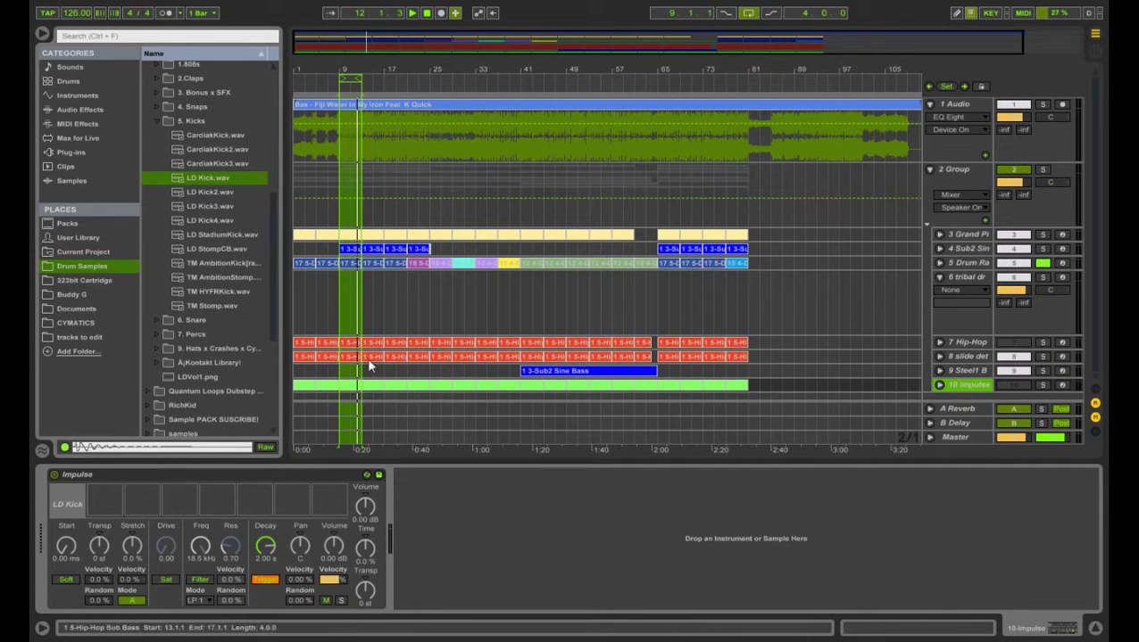
pyautogui.click(64, 510)
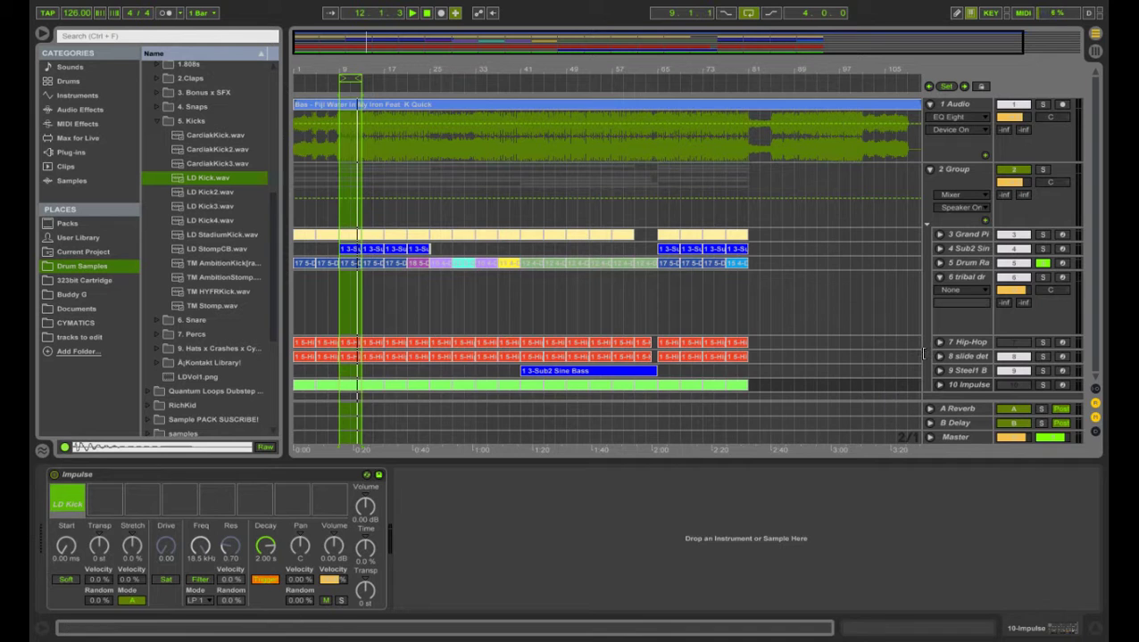
pyautogui.click(968, 357)
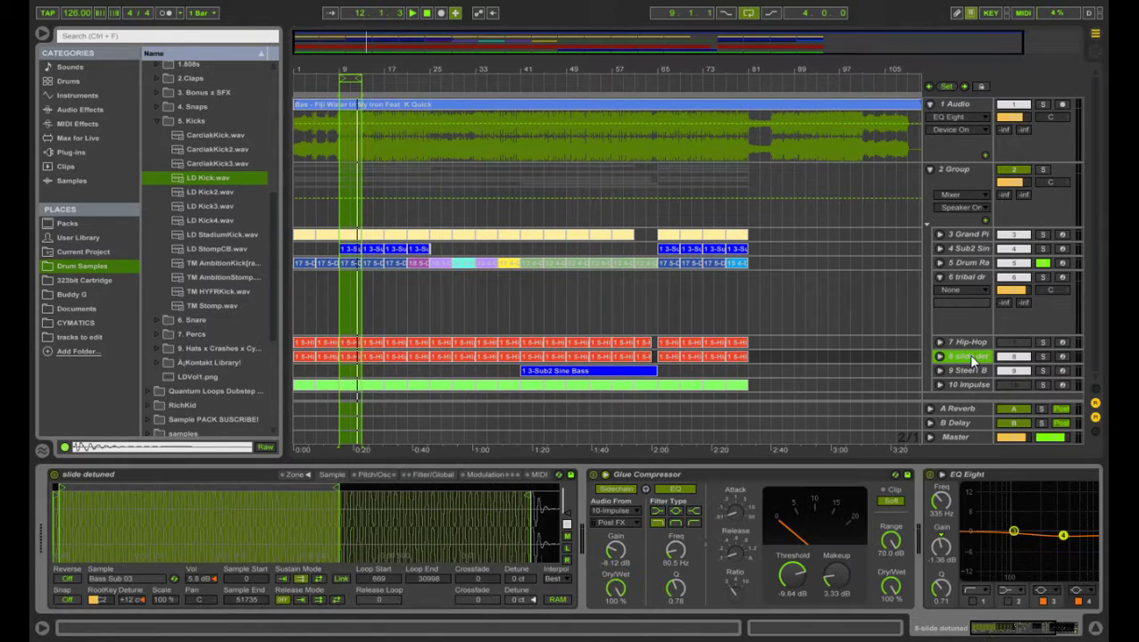
pyautogui.click(692, 476)
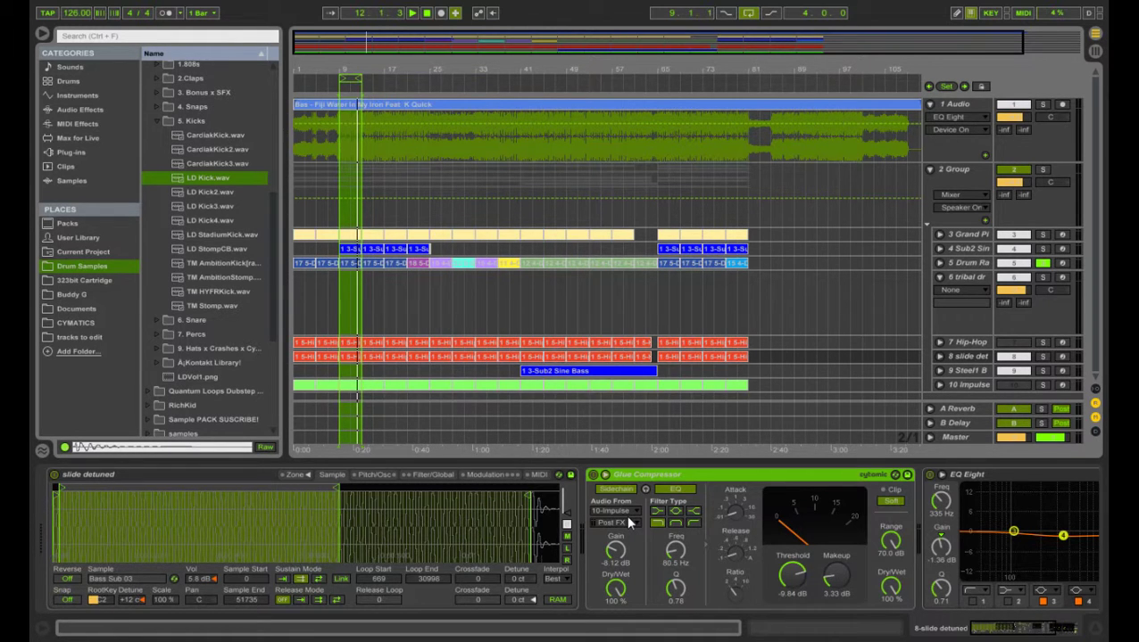
# Play the soloed slide detuned bass to compare it with and without the Glue Compressor, leaving the compressor enabled
pyautogui.press('space')
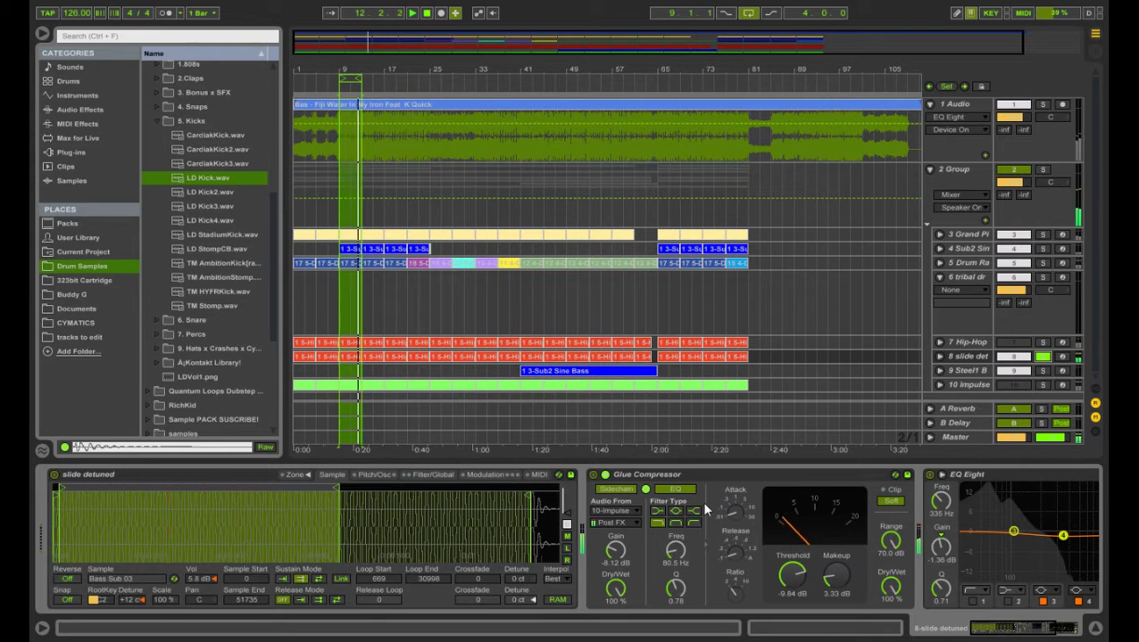
pyautogui.click(645, 489)
pyautogui.press('space')
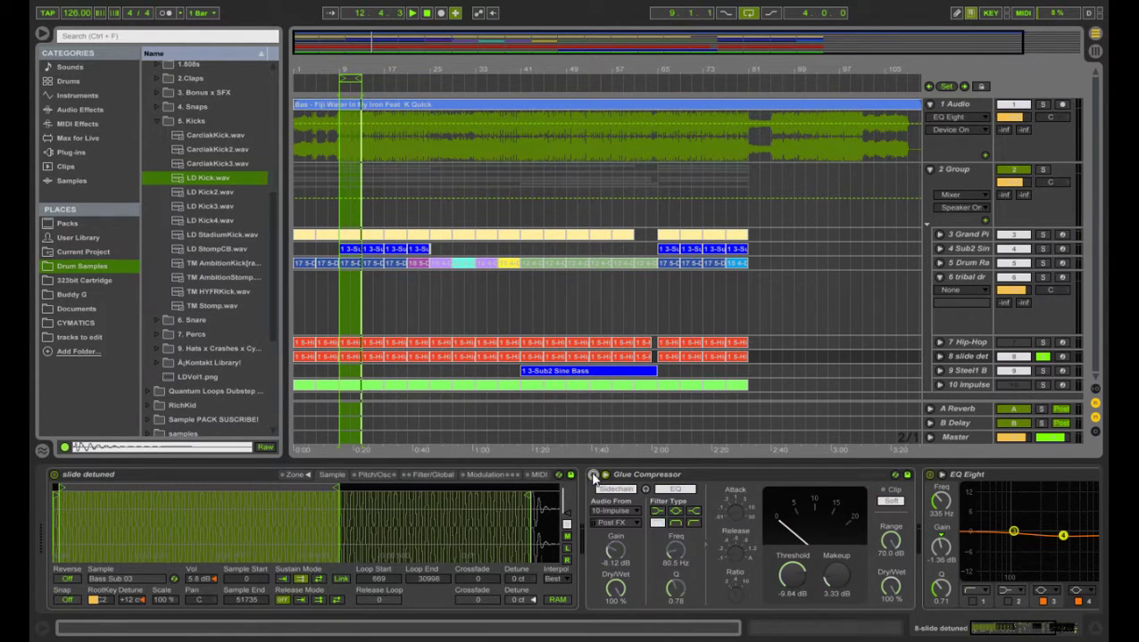
pyautogui.press('space')
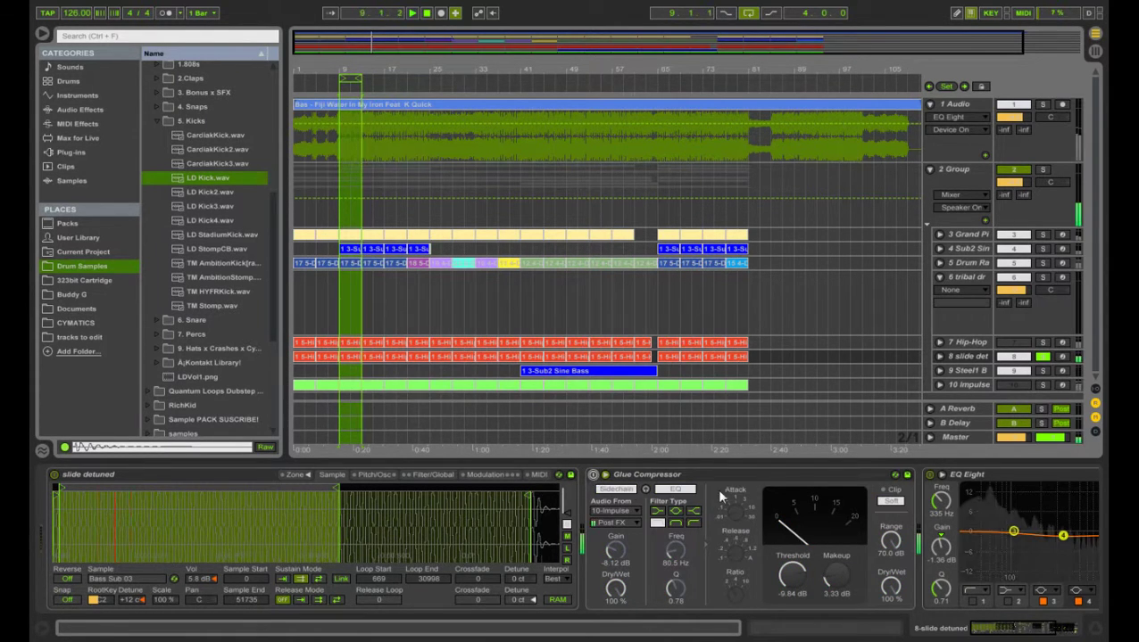
pyautogui.click(595, 475)
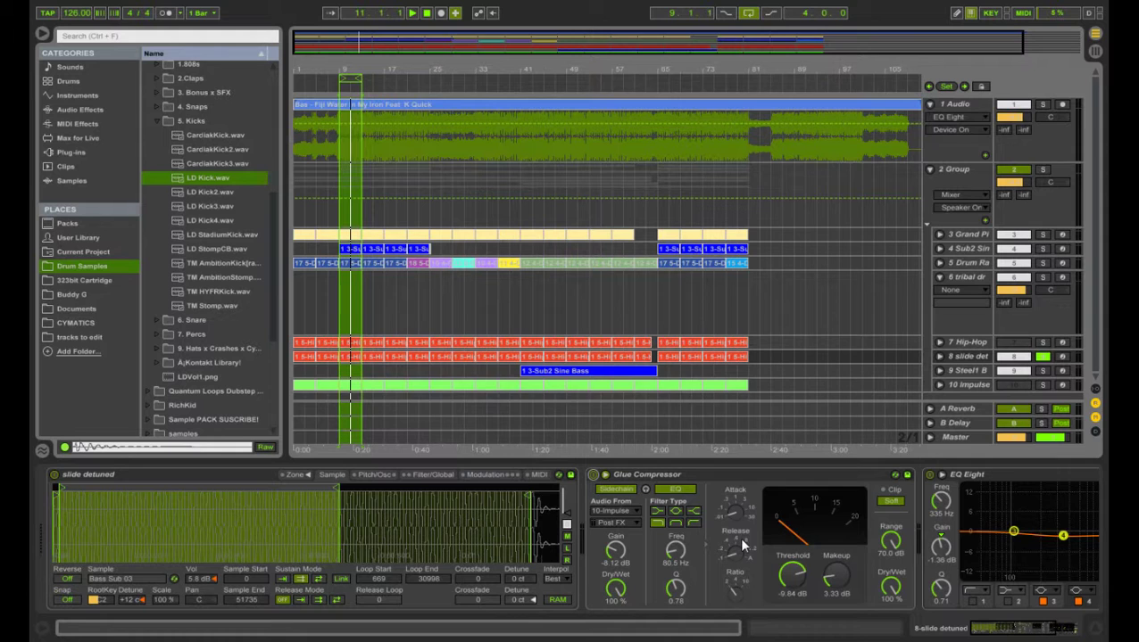
# Set the sidechain tap of track 8's Glue Compressor to Pre FX and select its low-pass sidechain filter
pyautogui.press('space')
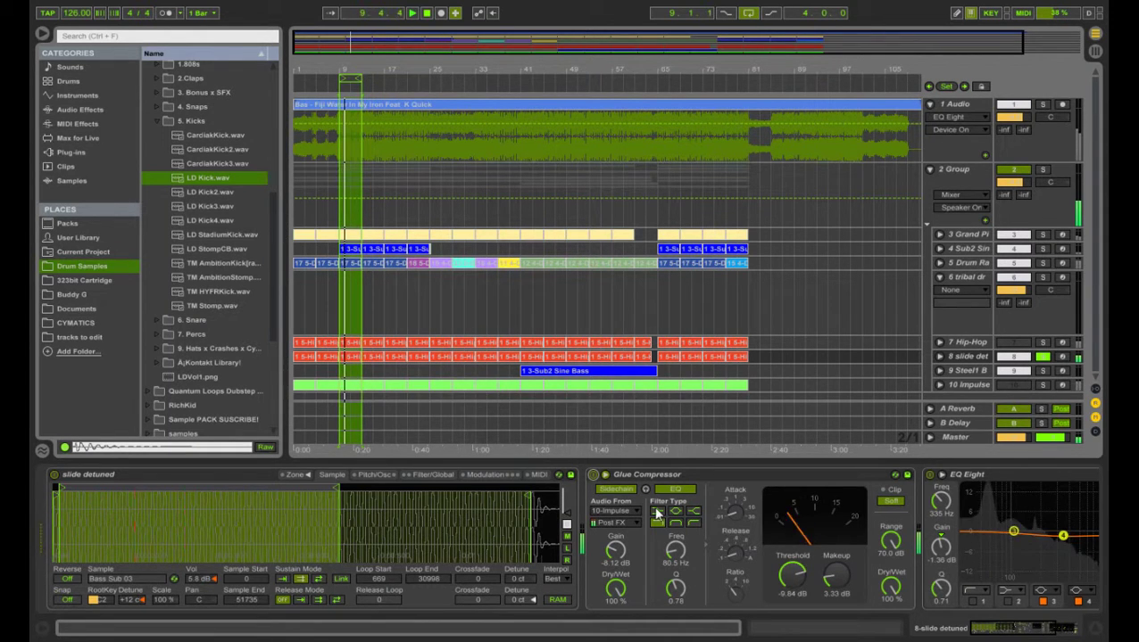
pyautogui.click(609, 525)
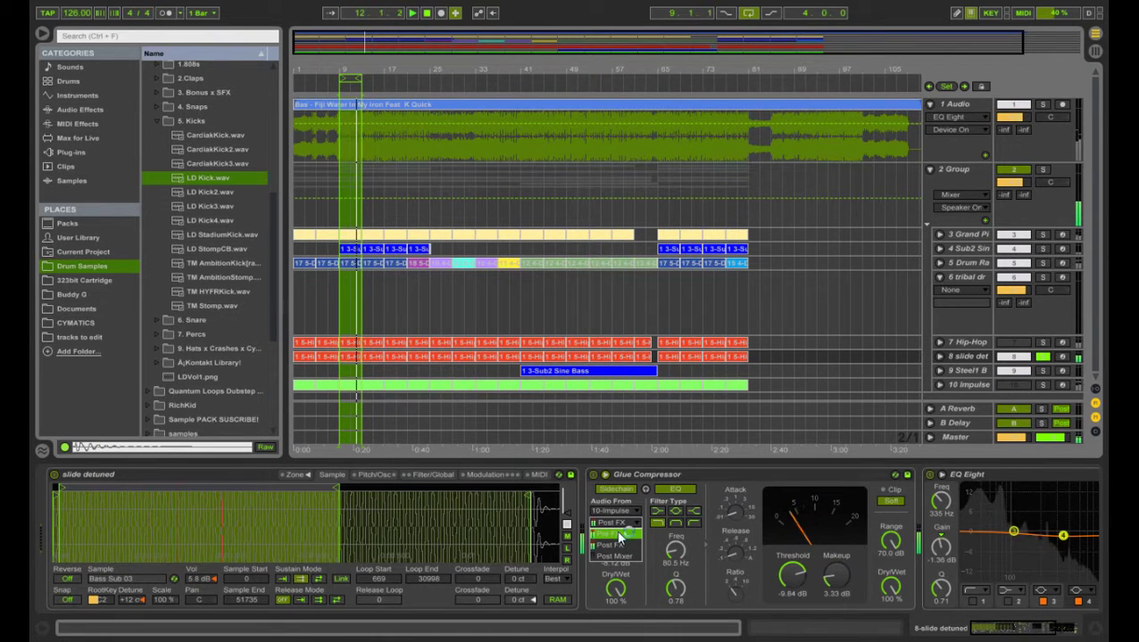
pyautogui.click(617, 534)
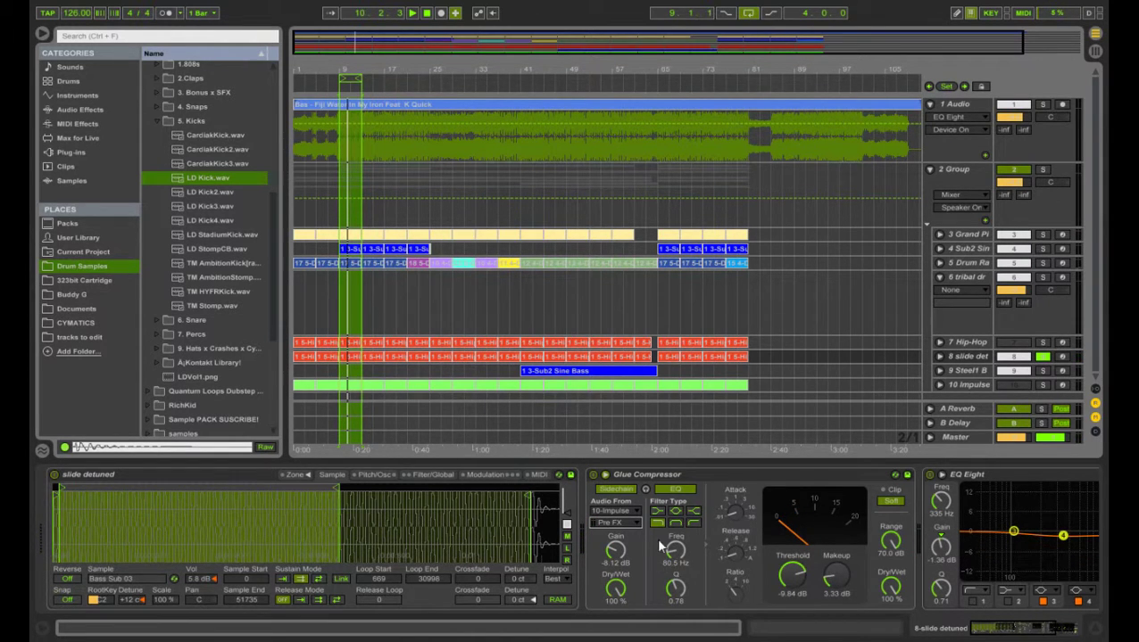
pyautogui.click(659, 515)
pyautogui.click(658, 523)
pyautogui.click(43, 628)
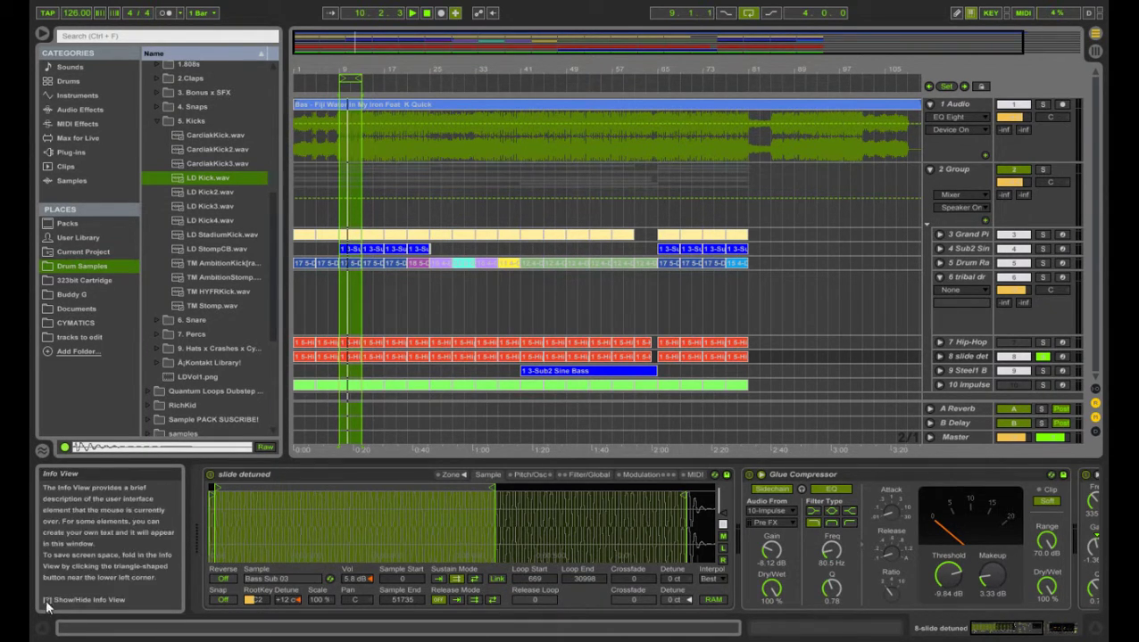
pyautogui.click(44, 631)
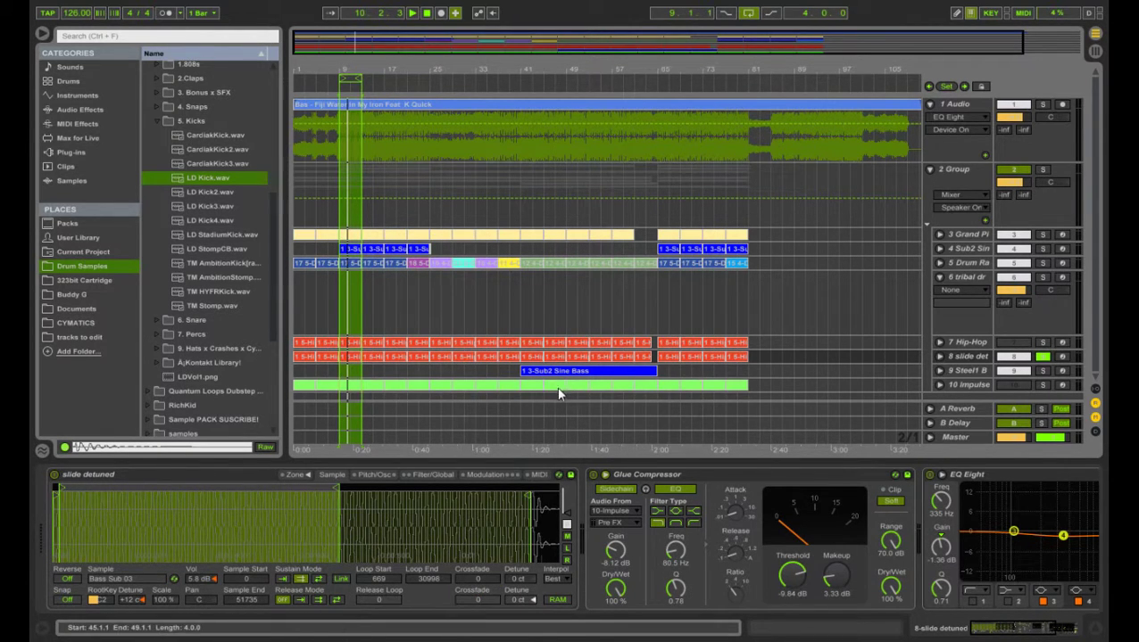
# Solo the Steel1 Basic Guitar track 9 and move the four-bar loop to start at bar 41
pyautogui.click(1041, 371)
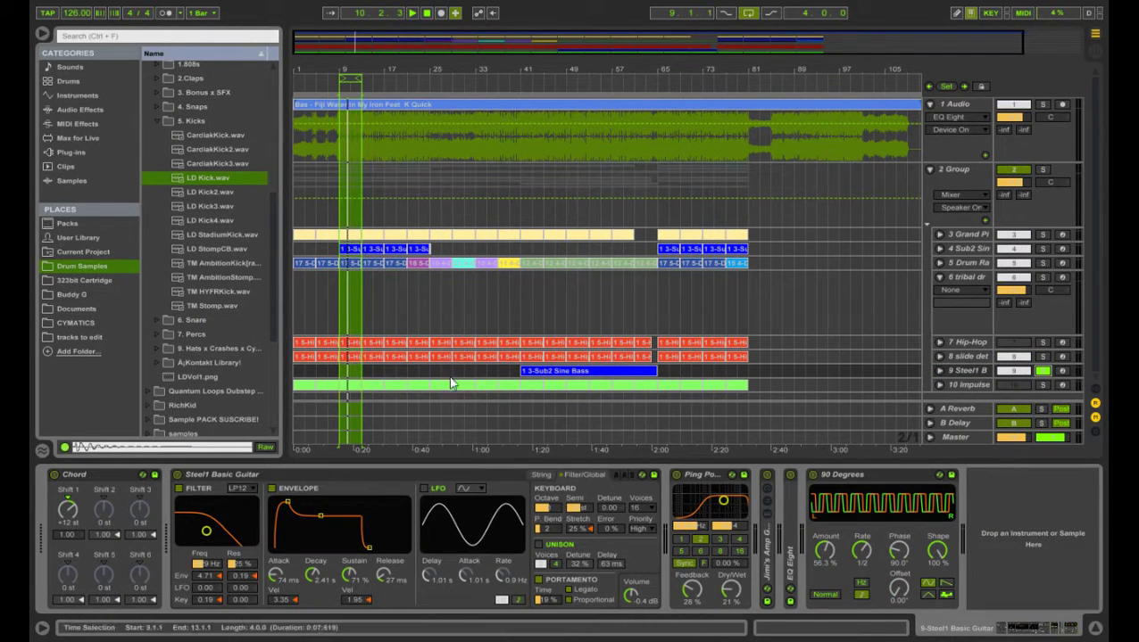
pyautogui.click(525, 311)
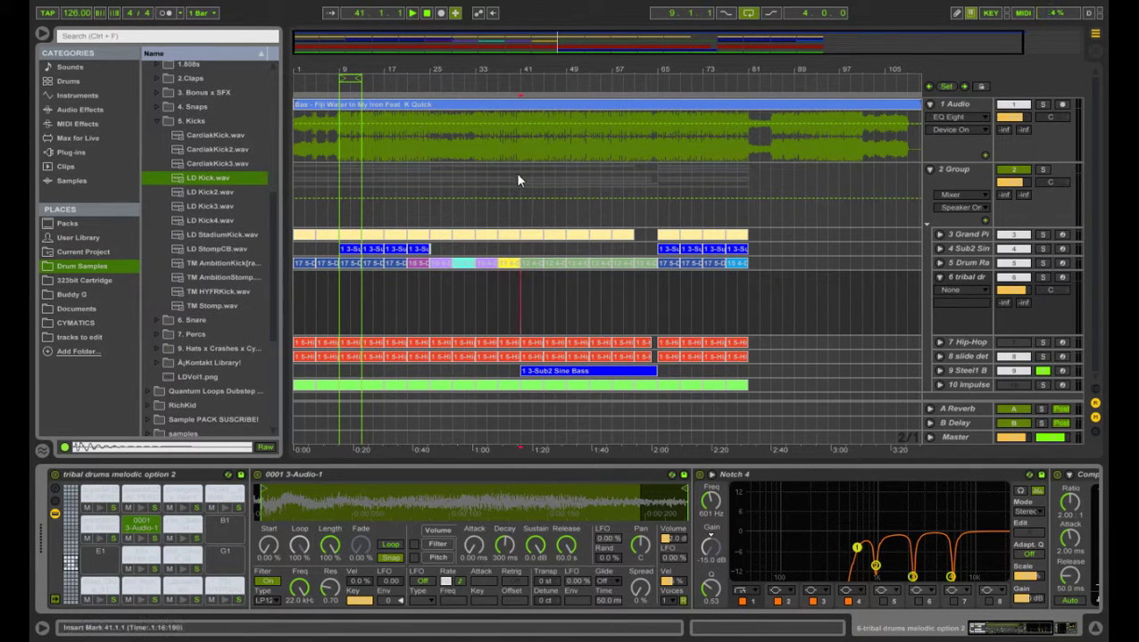
pyautogui.moveTo(349, 78); pyautogui.dragTo(532, 80)
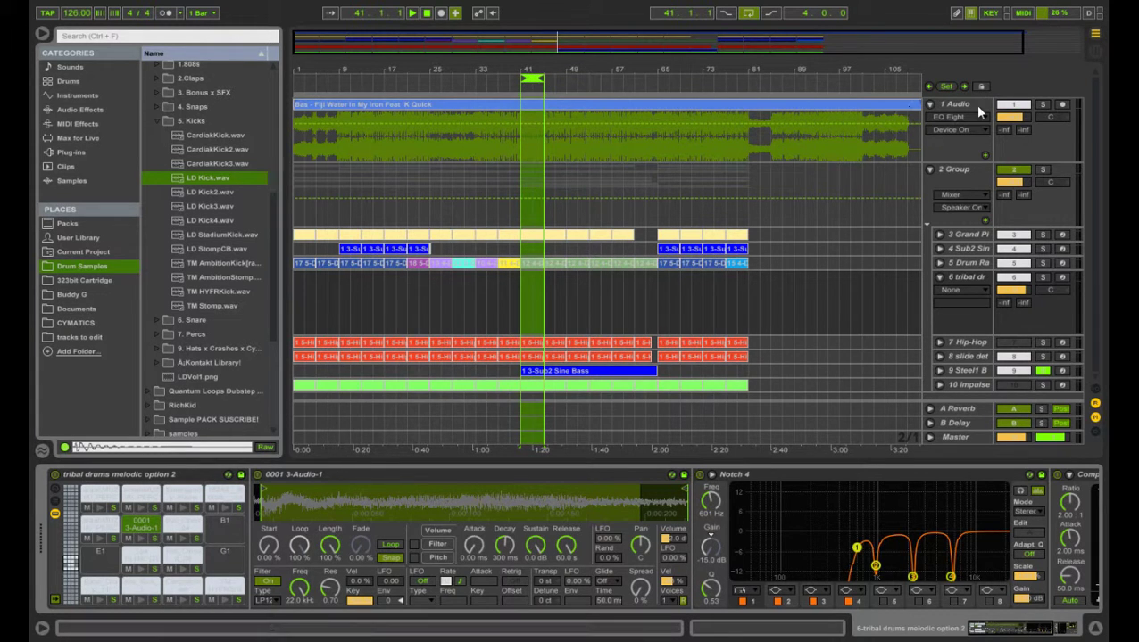
# Solo track 1, compare the original with its EQ Eight bypassed and active, and set band 3 to 623 Hz
pyautogui.click(959, 104)
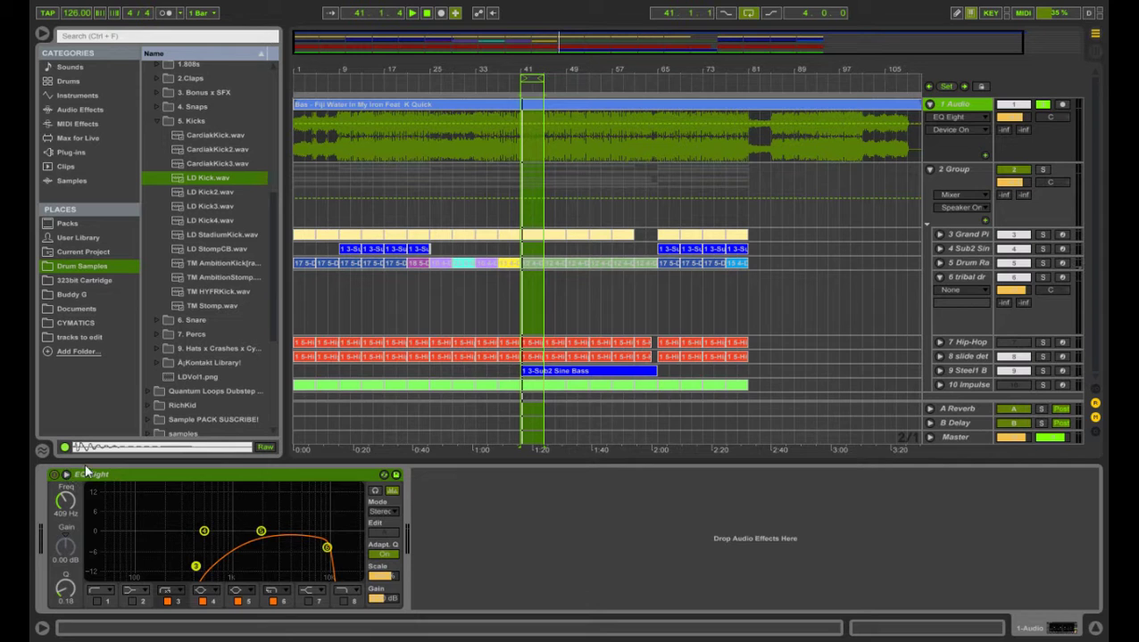
pyautogui.click(52, 475)
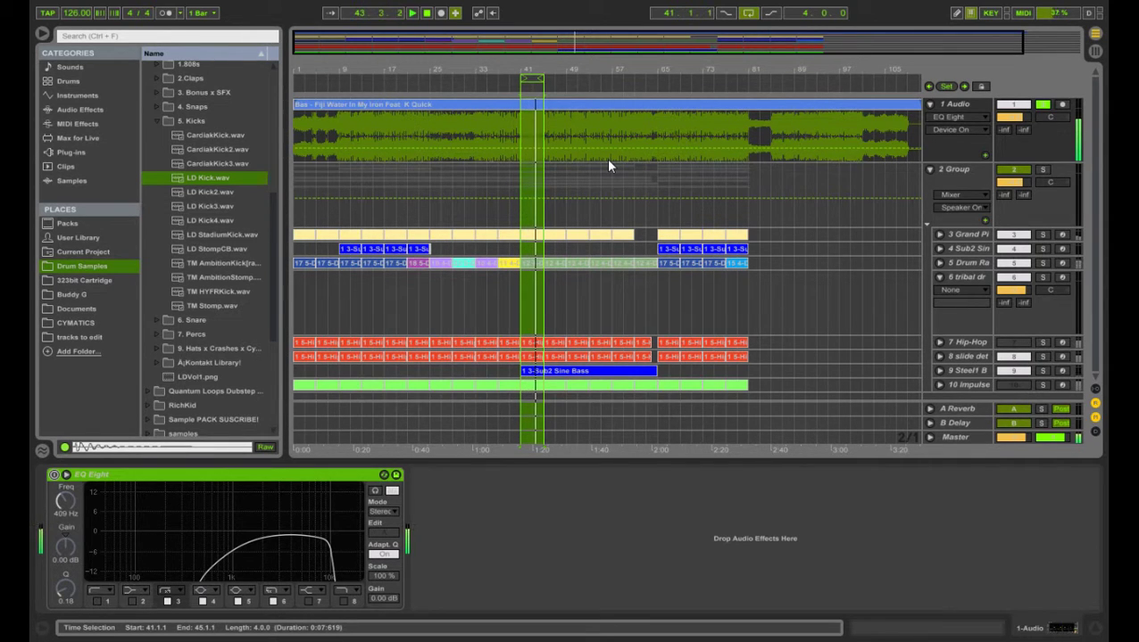
pyautogui.click(54, 477)
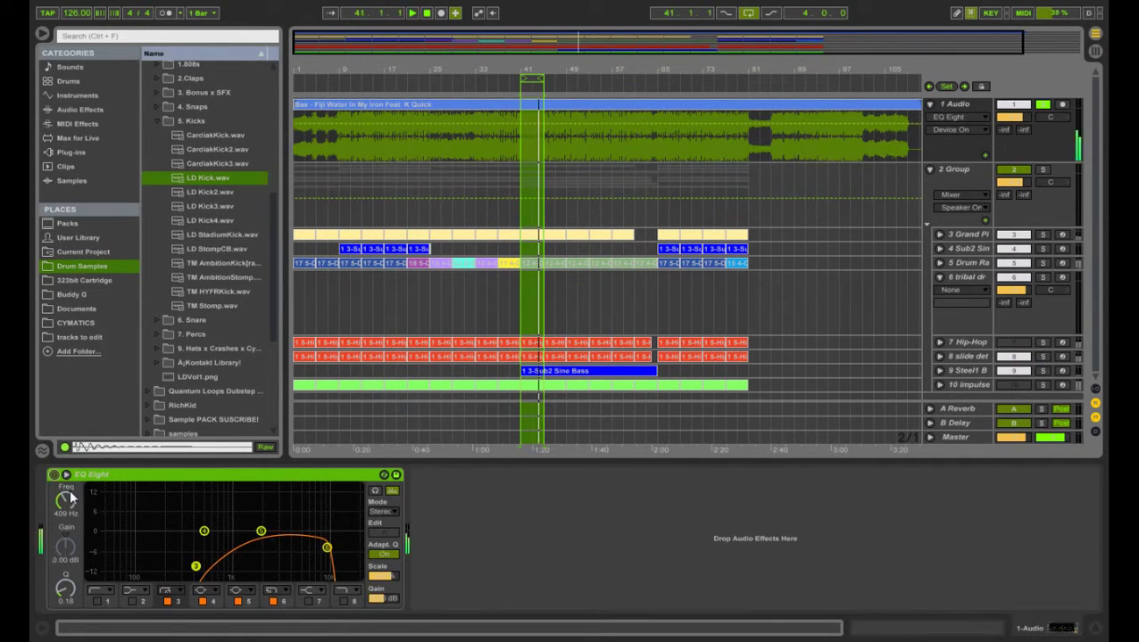
pyautogui.moveTo(198, 572); pyautogui.dragTo(215, 569)
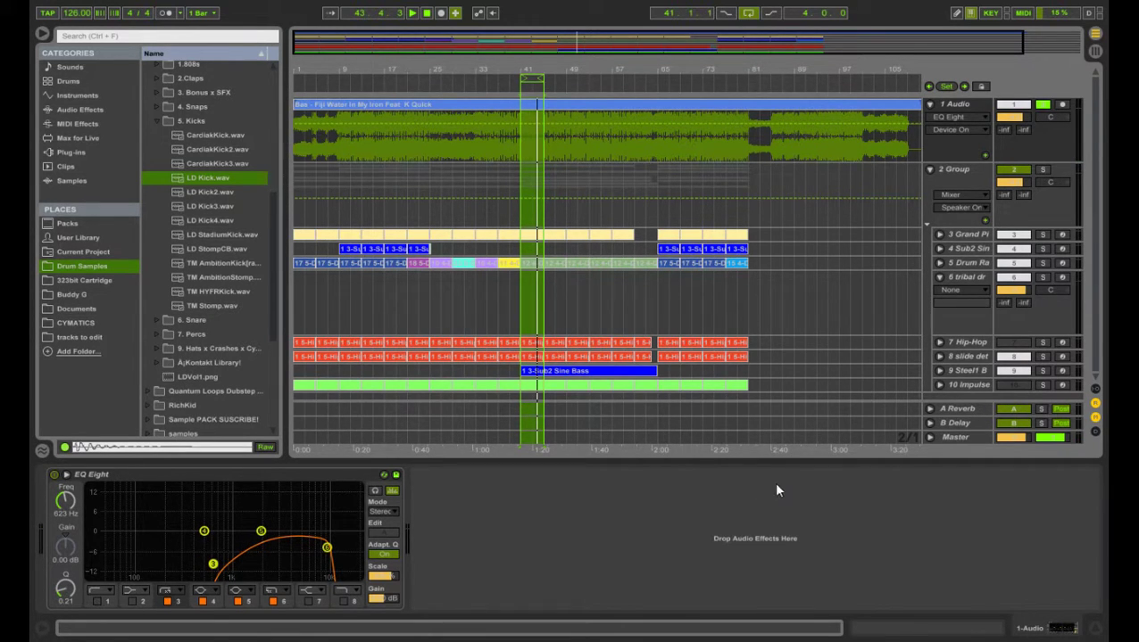
# Solo track 9, view the MIDI notes of its 3-Sub2 Sine Bass clip and return to its device chain
pyautogui.click(1042, 370)
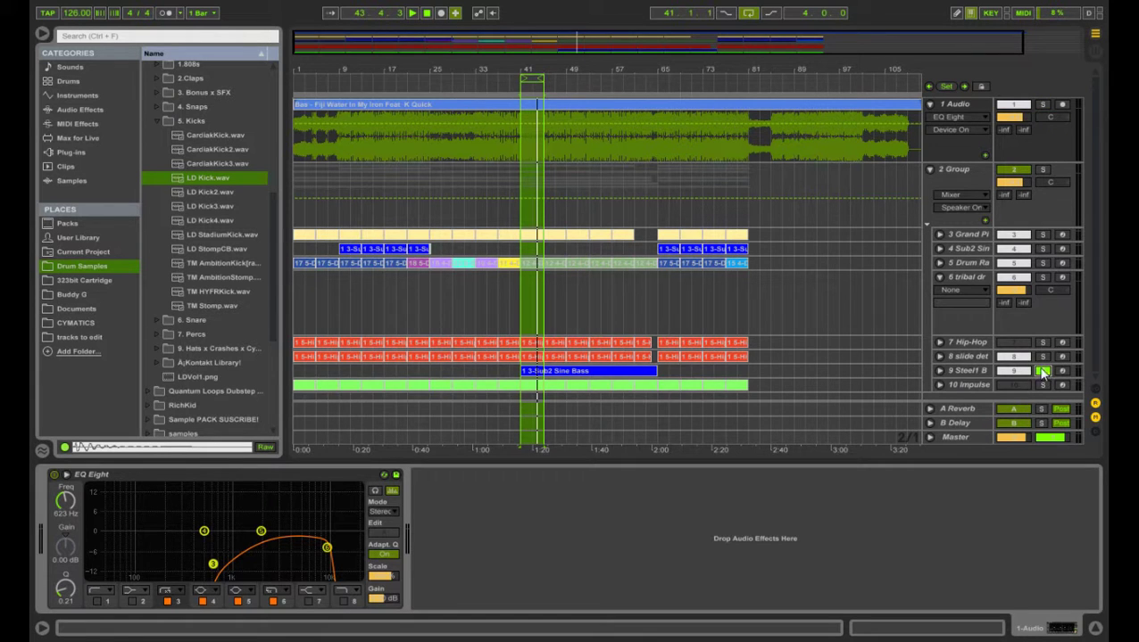
pyautogui.click(956, 374)
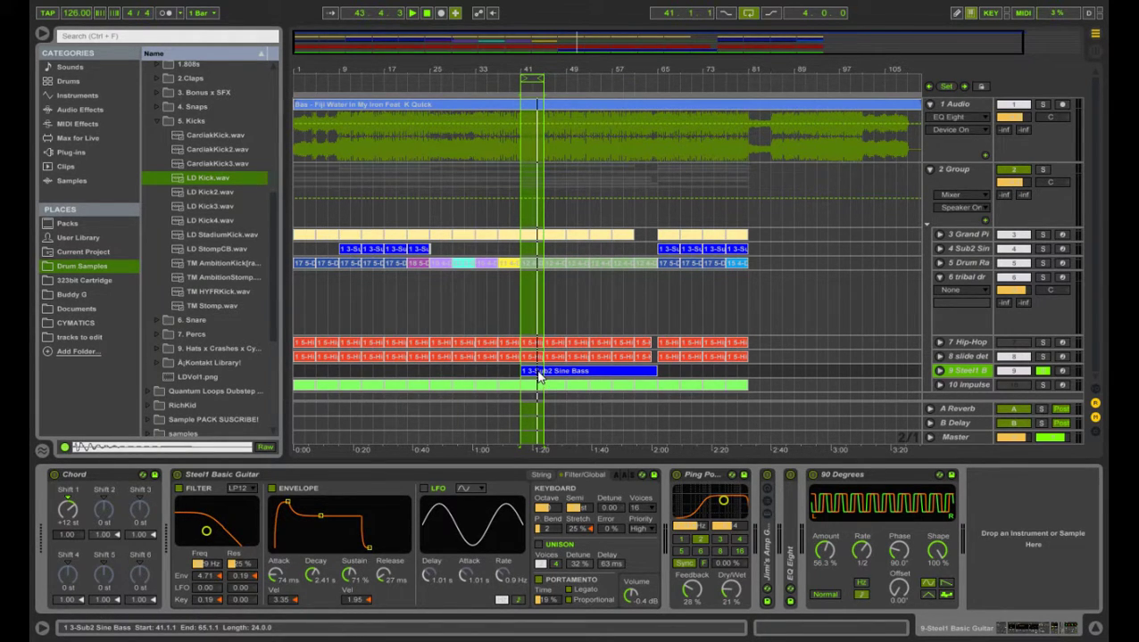
pyautogui.click(769, 627)
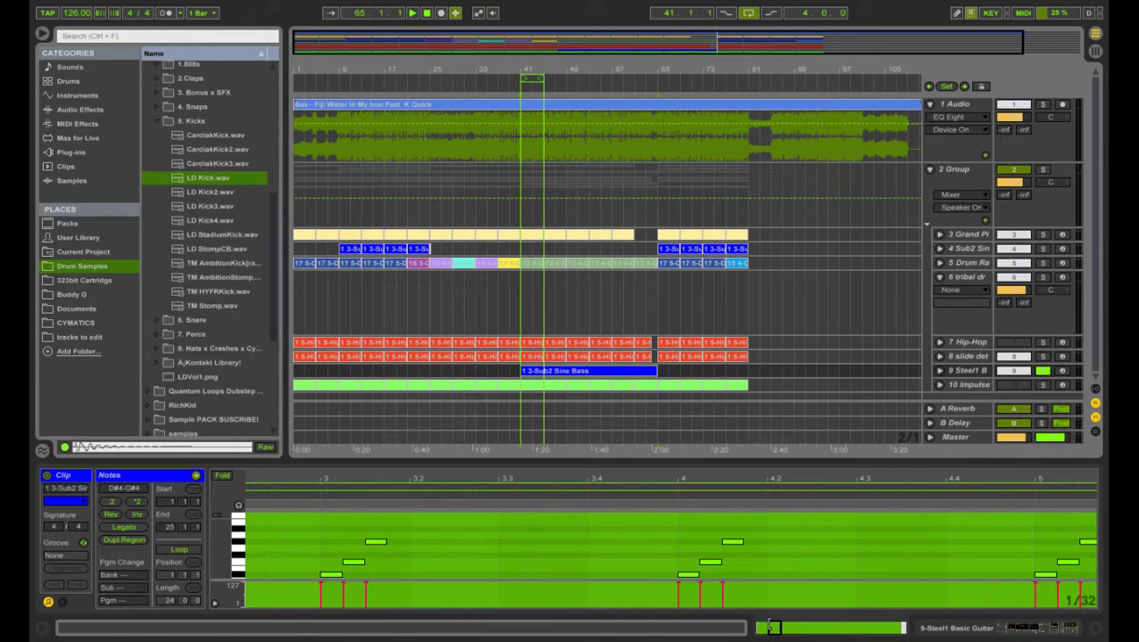
pyautogui.click(1053, 629)
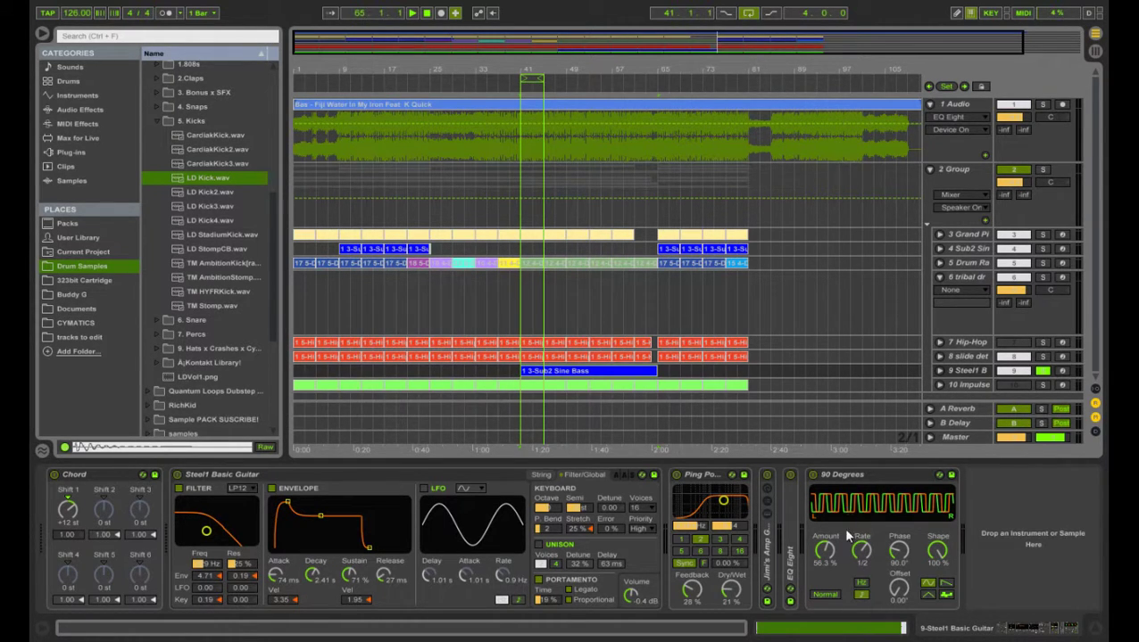
# Unfold track 9's EQ Eight and Jimi's Amp Guitar rack and examine the EQ curve and amp settings
pyautogui.doubleClick(789, 550)
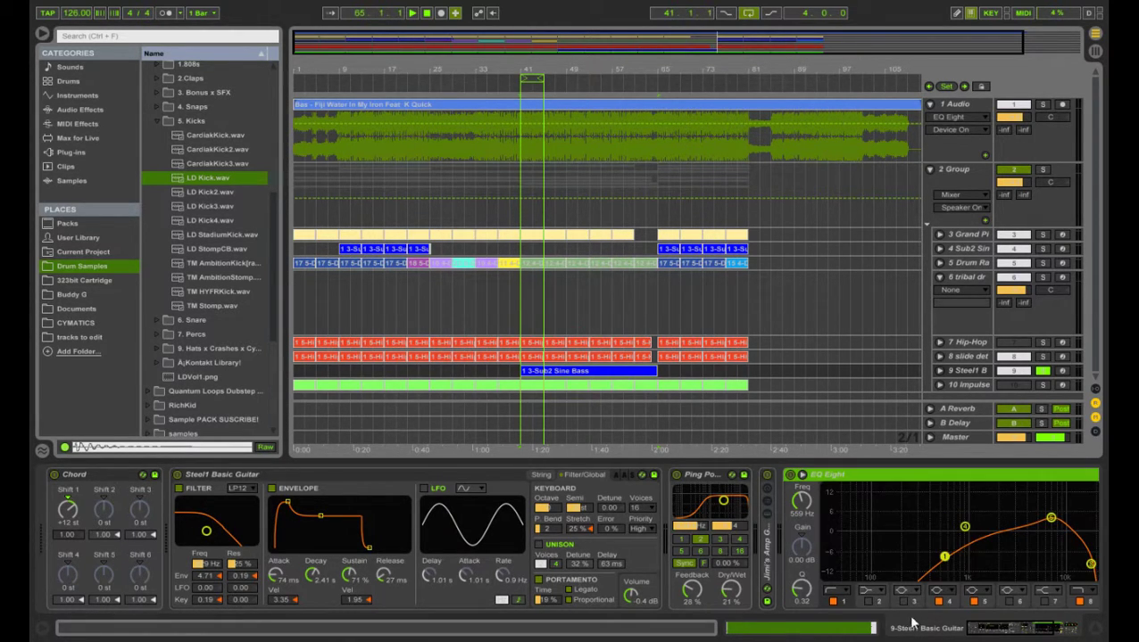
pyautogui.moveTo(995, 631); pyautogui.dragTo(1009, 623)
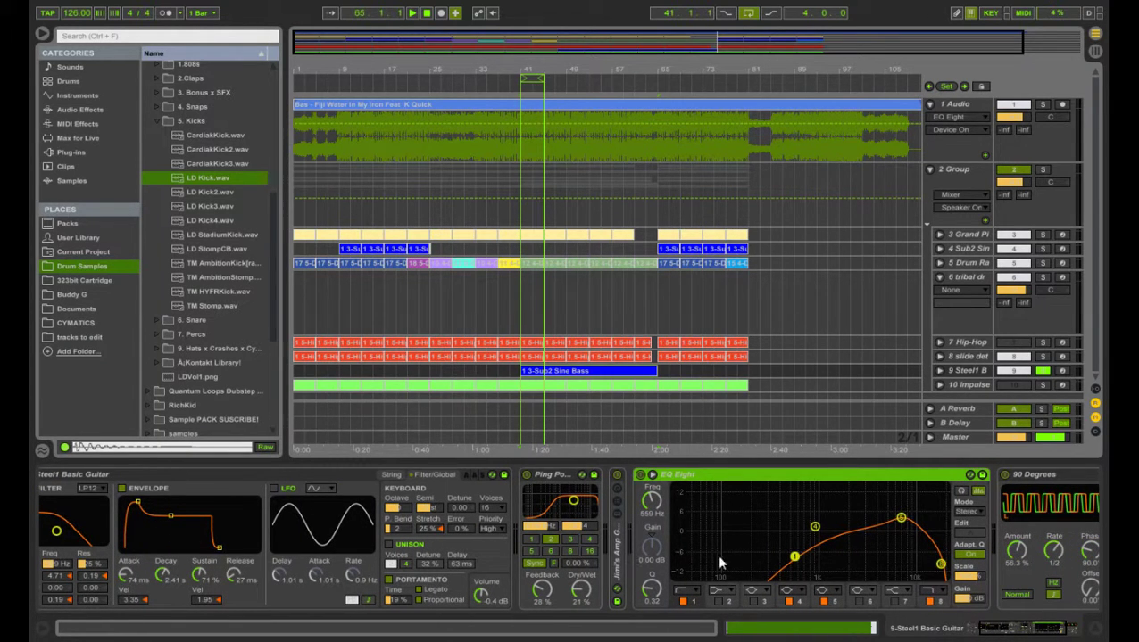
pyautogui.click(654, 474)
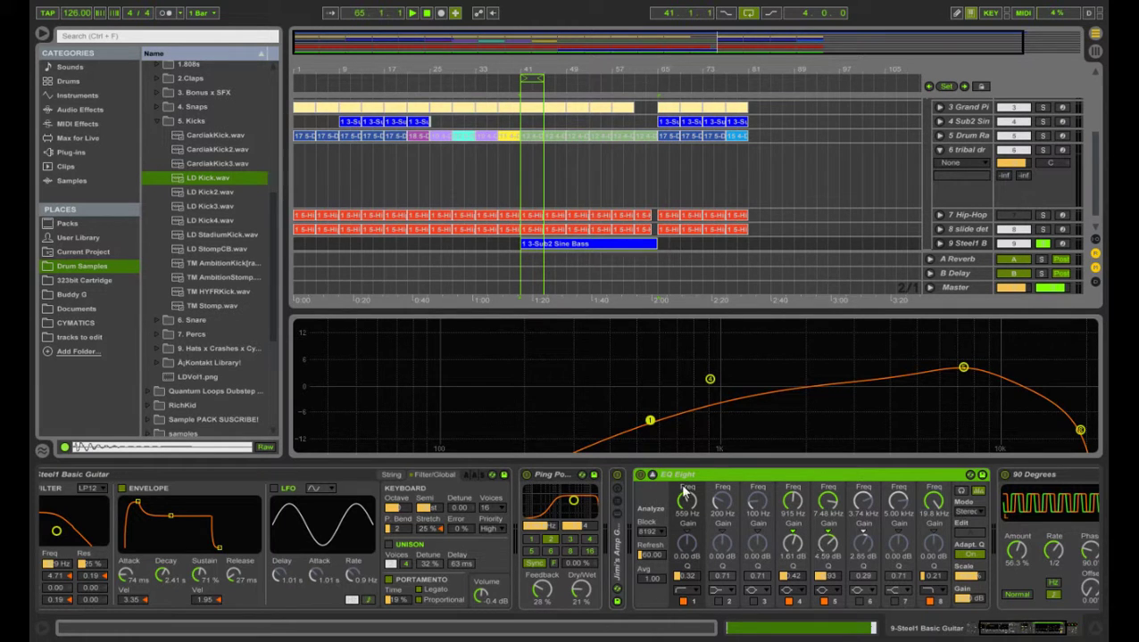
pyautogui.click(652, 473)
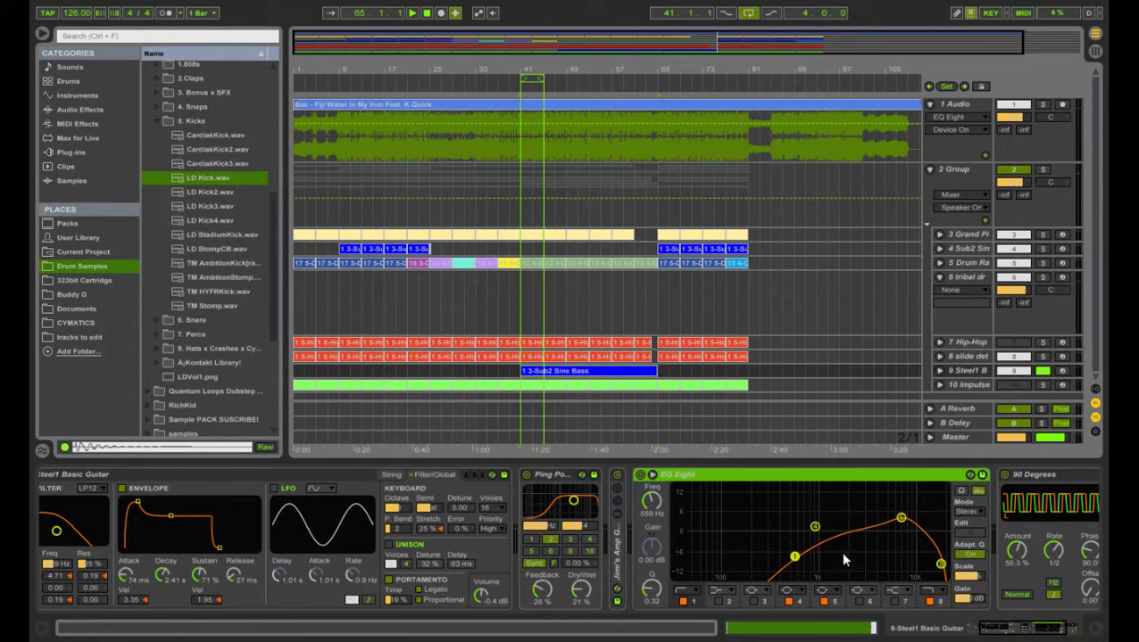
pyautogui.doubleClick(617, 555)
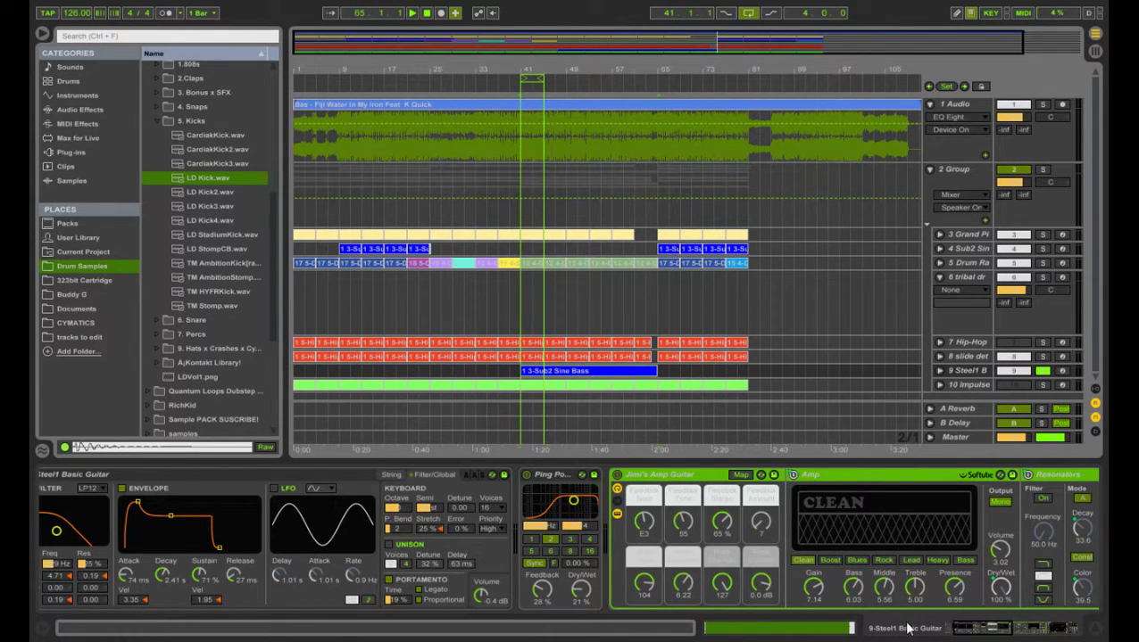
pyautogui.moveTo(981, 634); pyautogui.dragTo(916, 594)
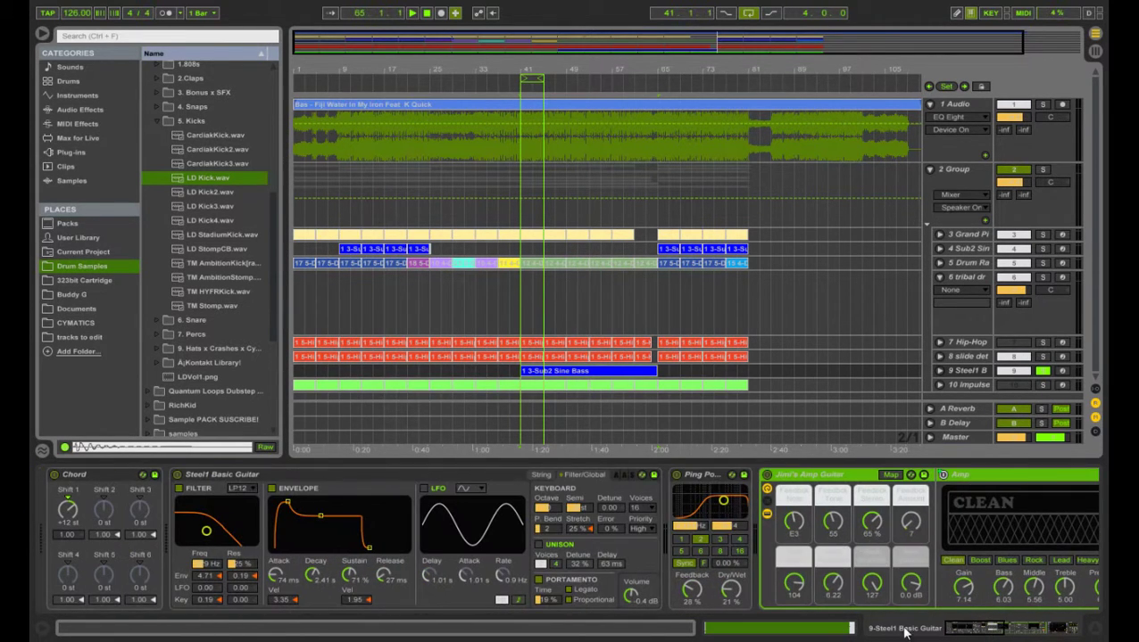
# Play the loop from bar 41 in Session view and unsolo track 9 to hear it with the full beat
pyautogui.click(1043, 371)
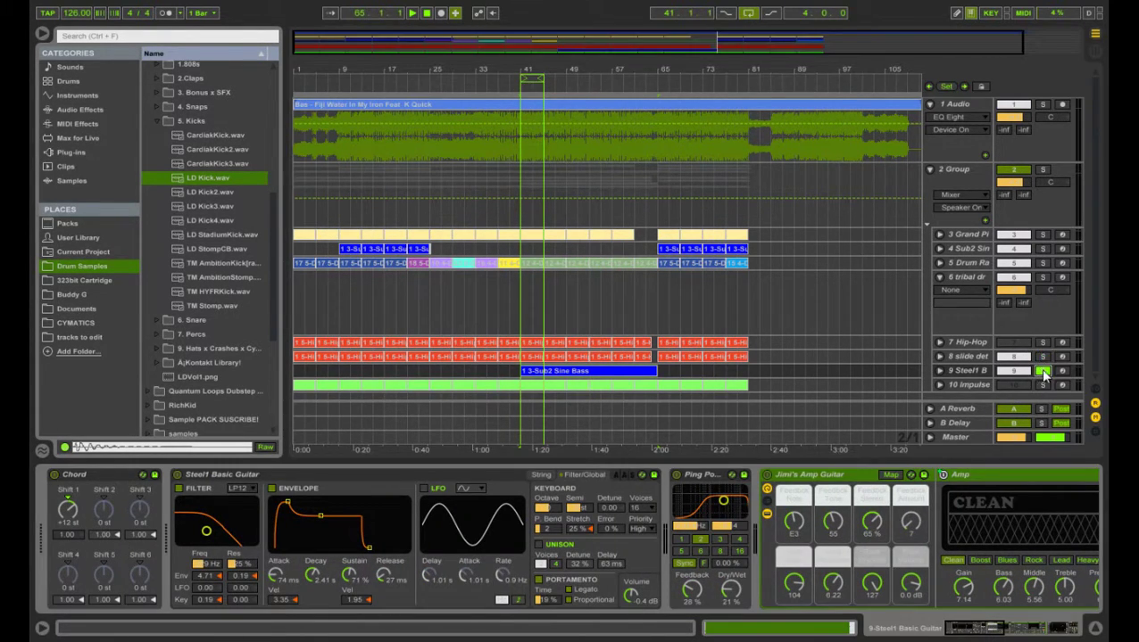
pyautogui.press('space')
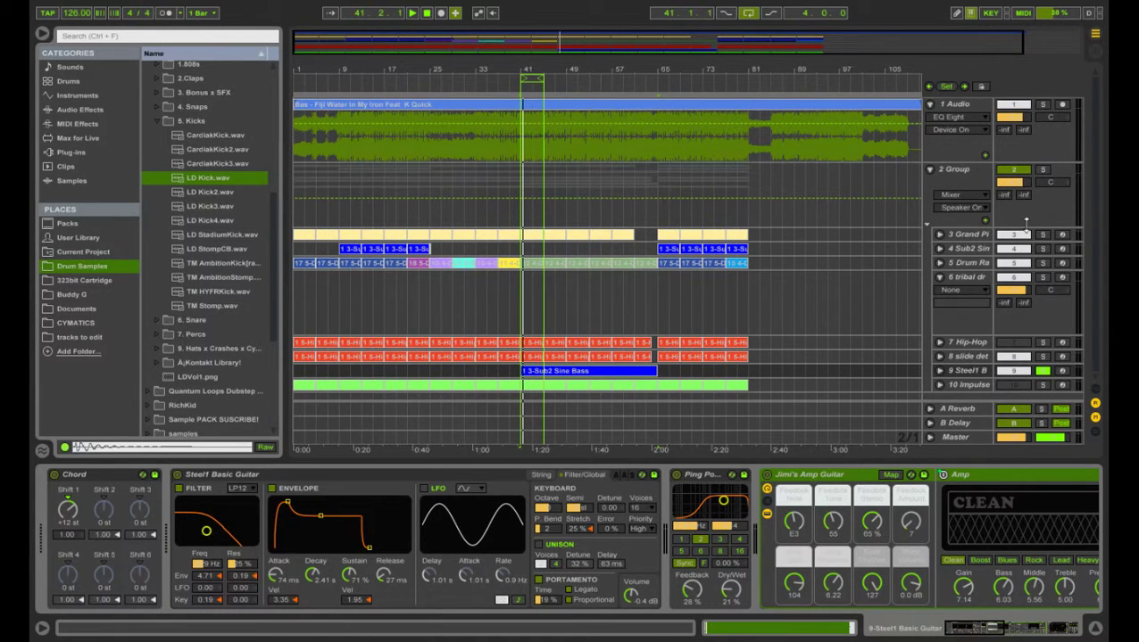
pyautogui.press('Tab')
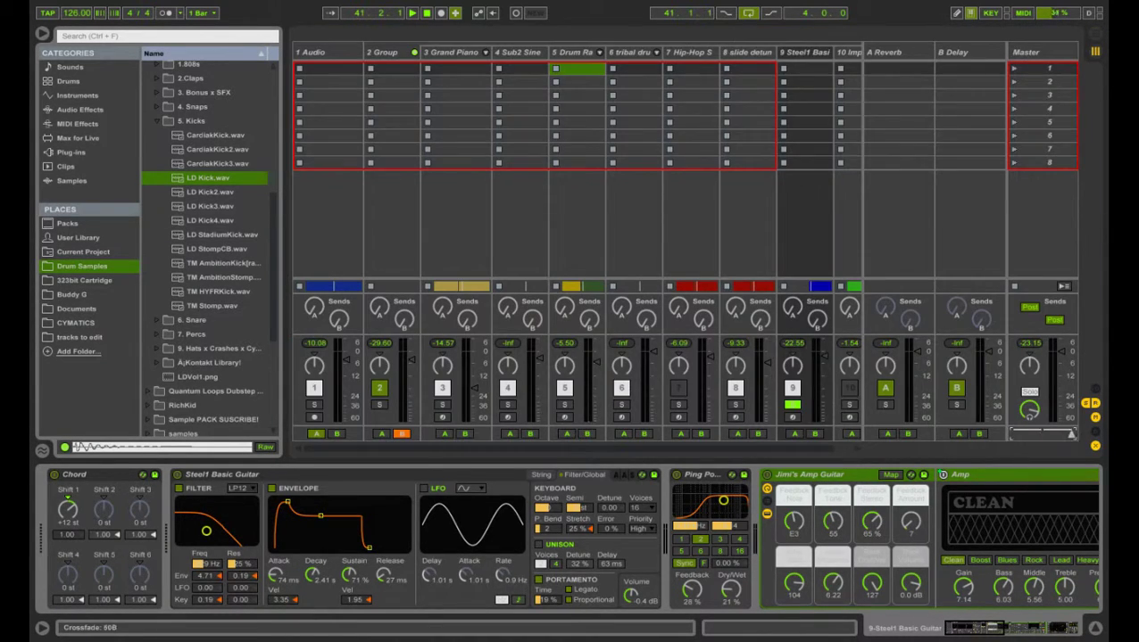
pyautogui.click(791, 406)
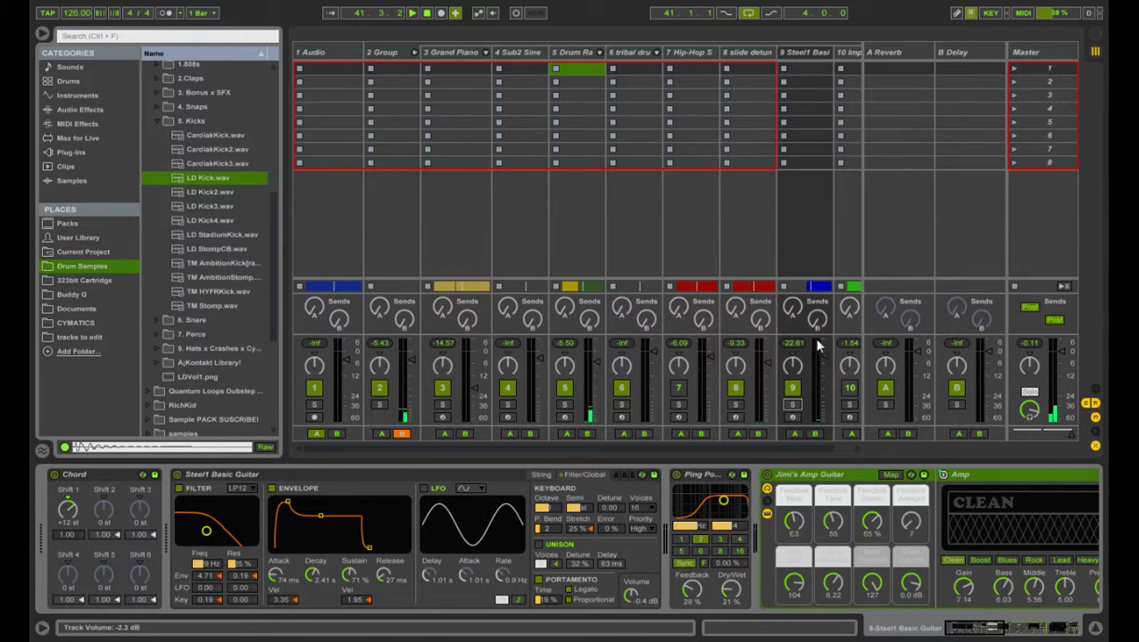
# Solo track 1 with the master crossfaded to A and bypass its EQ Eight to hear the unfiltered original
pyautogui.click(314, 406)
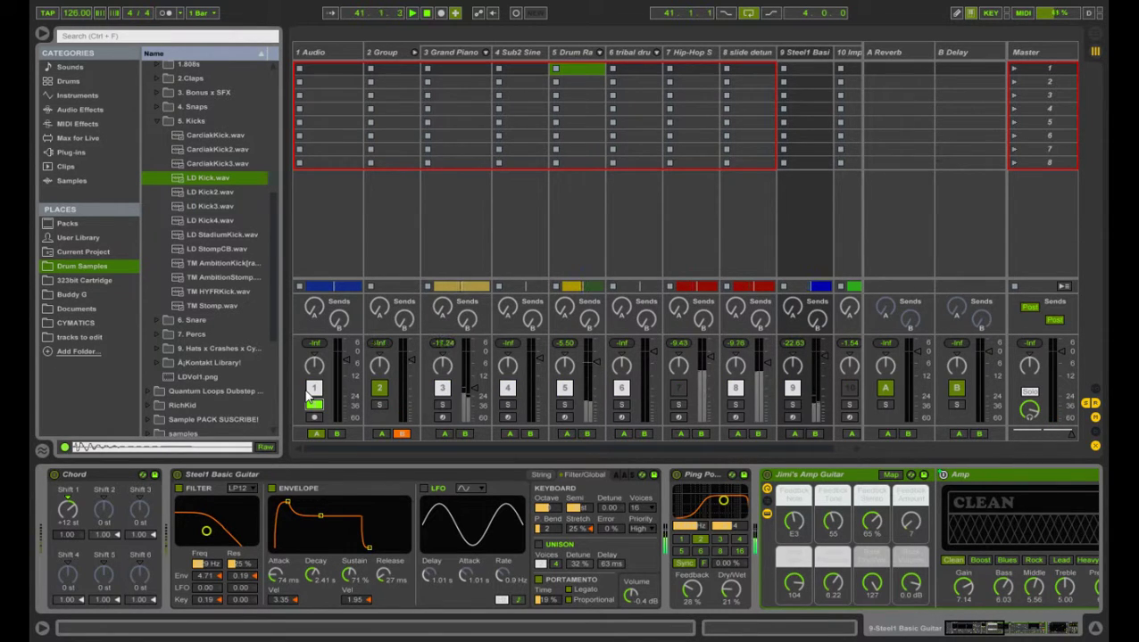
pyautogui.click(1014, 435)
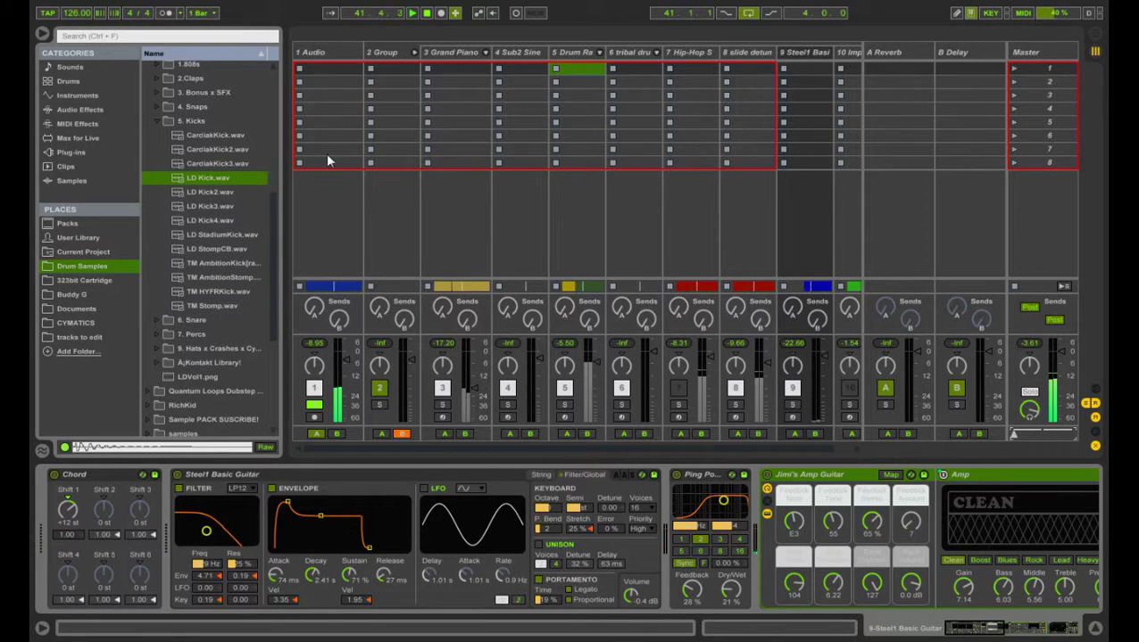
pyautogui.click(326, 54)
pyautogui.click(183, 475)
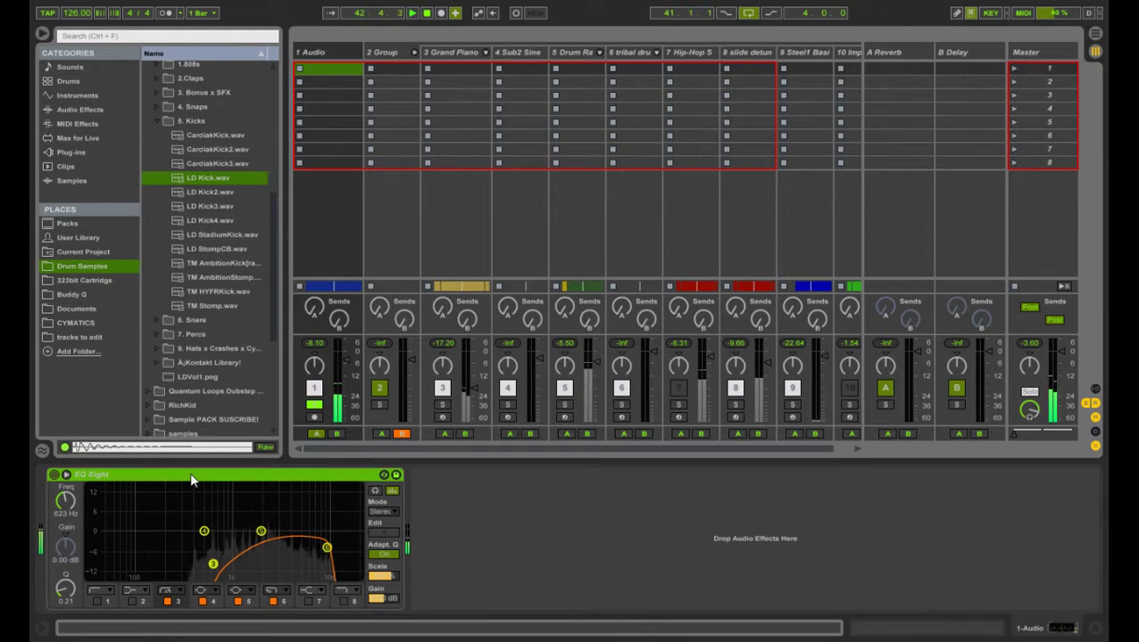
pyautogui.click(55, 475)
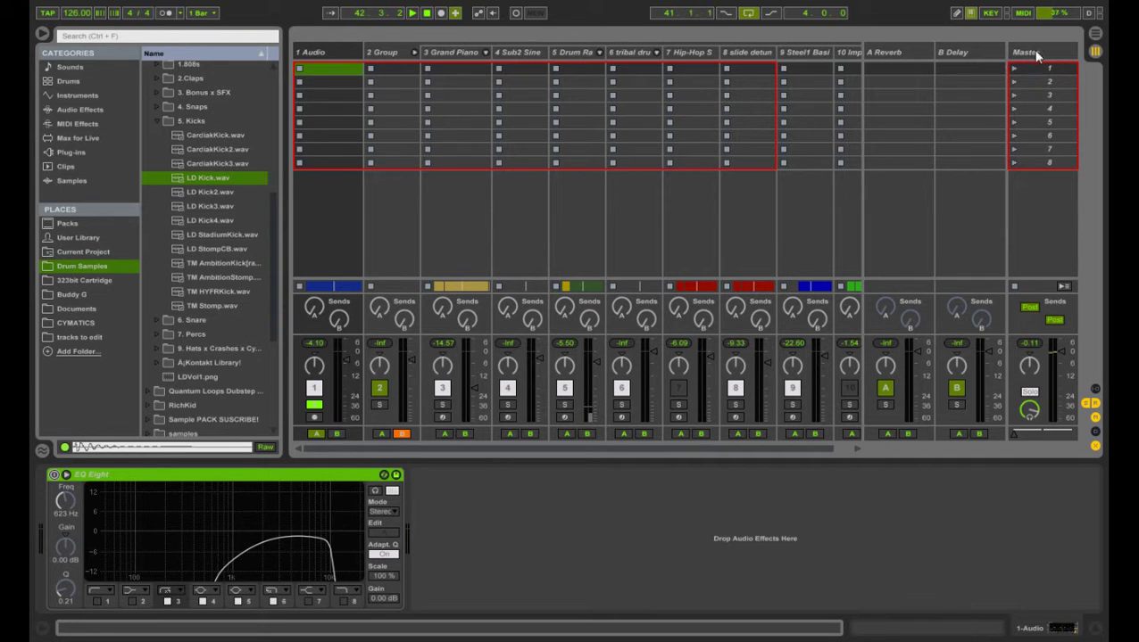
# Show the whole song in Arrangement view and return to its start at 1.1.1
pyautogui.click(1094, 39)
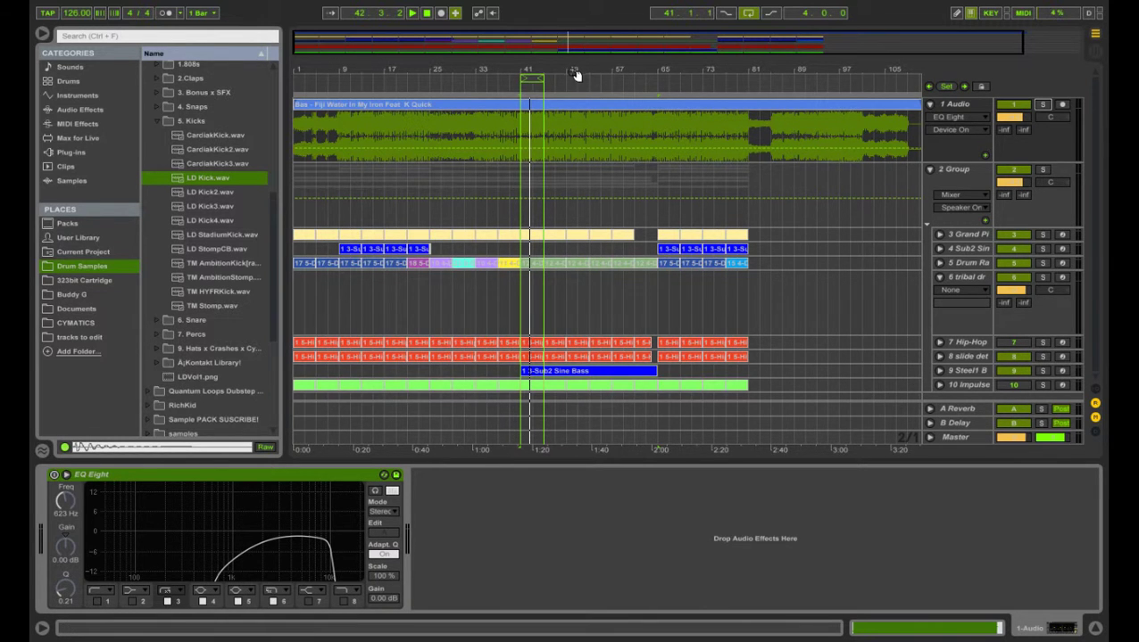
pyautogui.moveTo(575, 76); pyautogui.dragTo(576, 206)
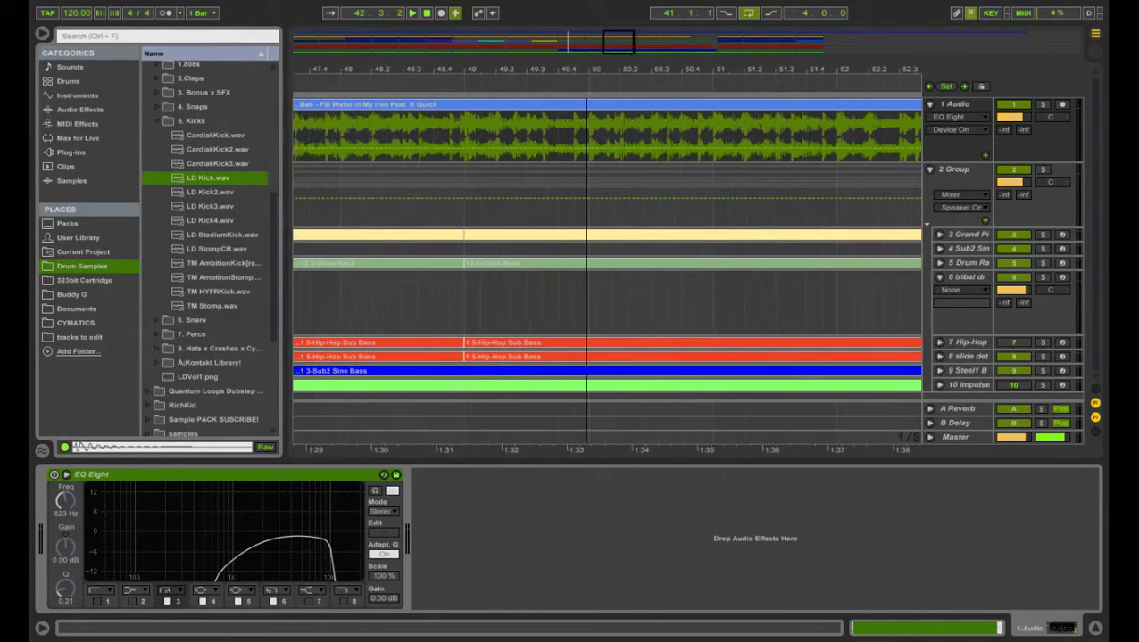
pyautogui.press('-')
pyautogui.press('-')
pyautogui.press('-')
pyautogui.press('-')
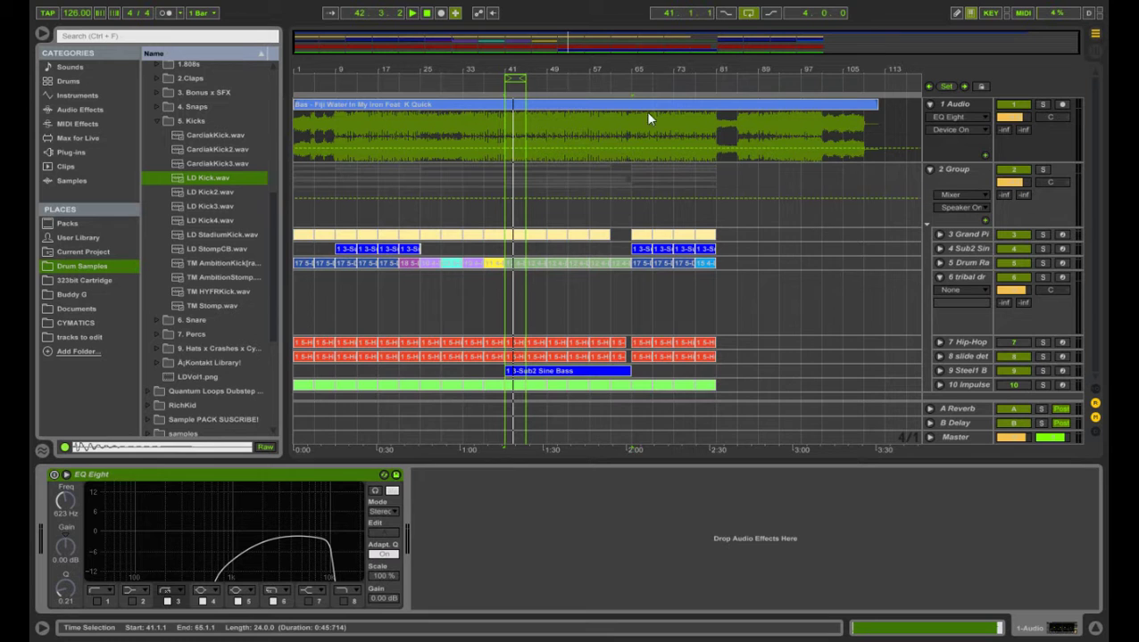
pyautogui.press('space')
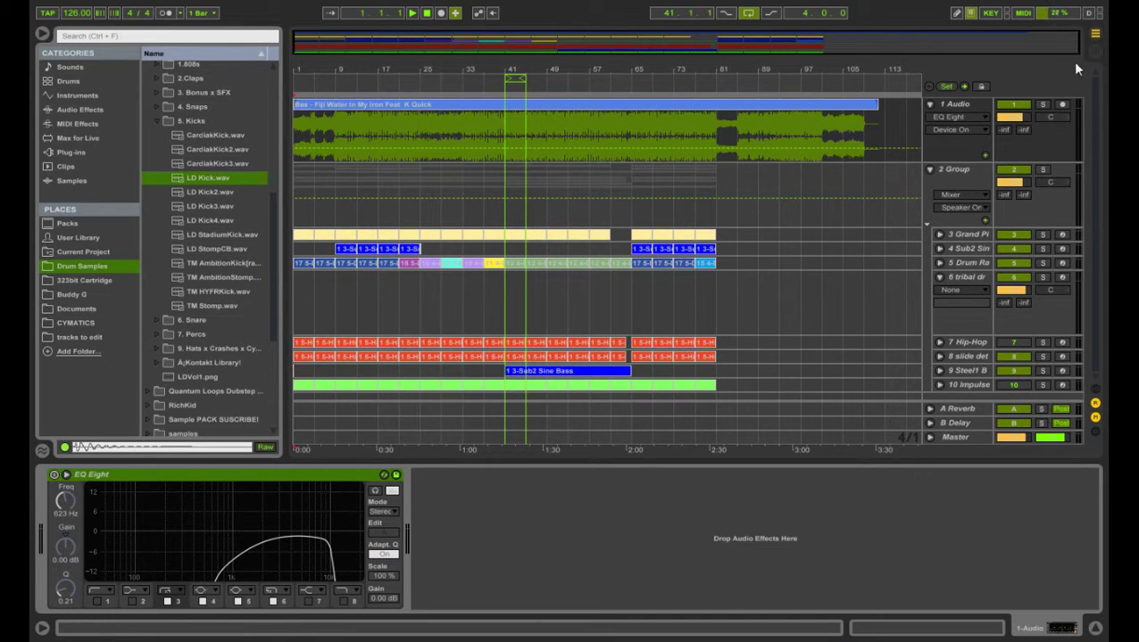
# Fold the 2 Group track in Session view and play the remake from bar 1
pyautogui.press('Tab')
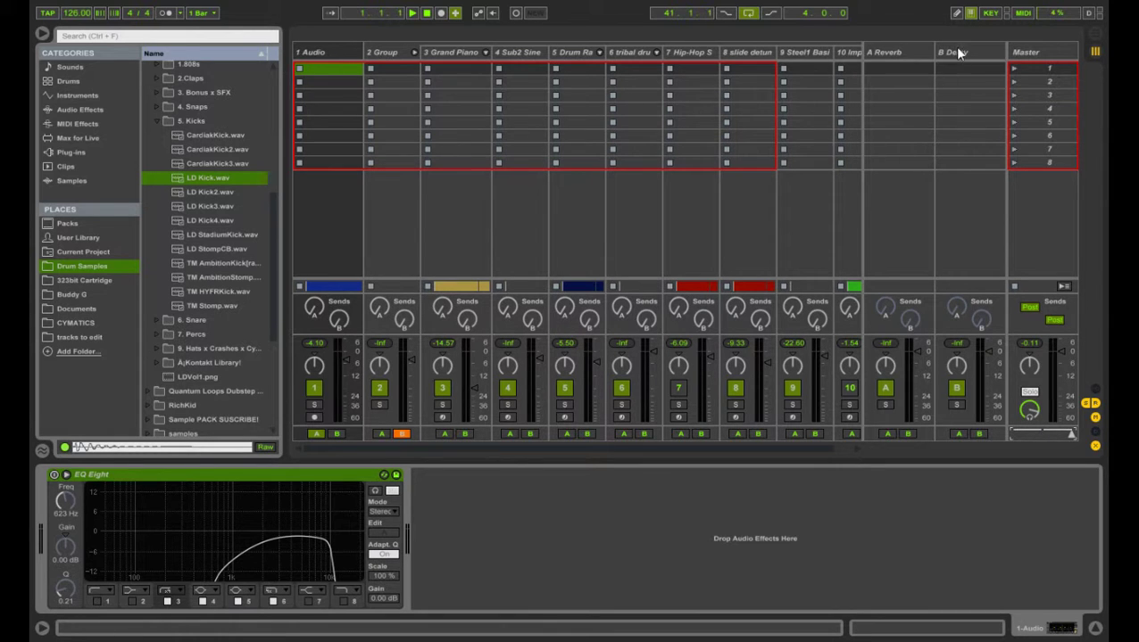
pyautogui.click(413, 52)
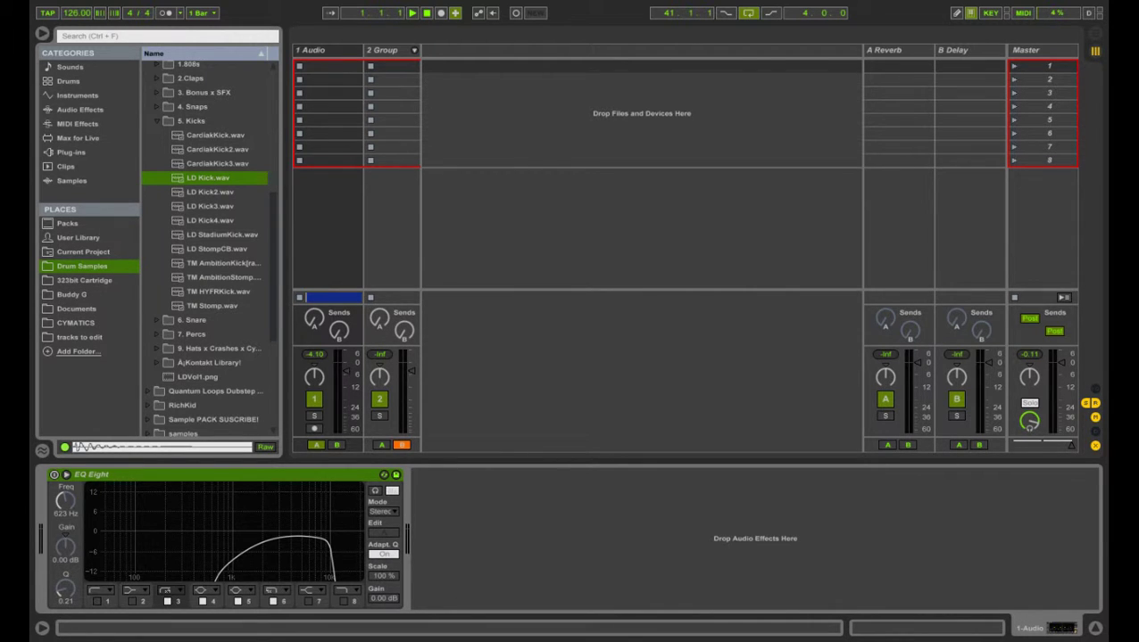
pyautogui.click(412, 12)
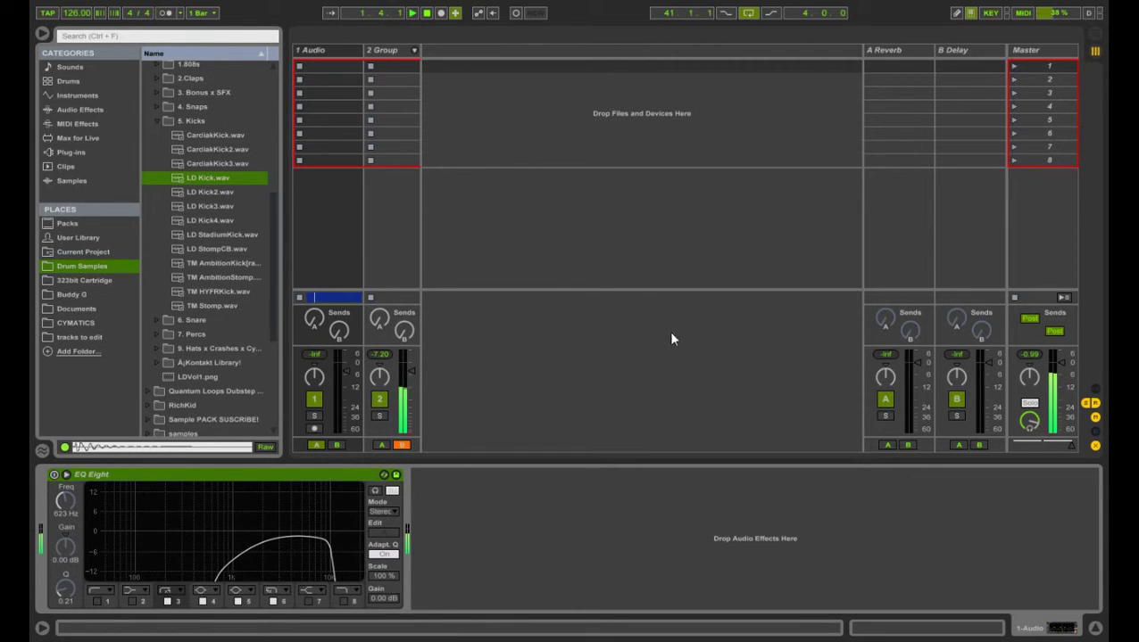
# Unfold the 2 Group in Arrangement view, fold track 1 and hide the browser while the remake plays
pyautogui.press('Tab')
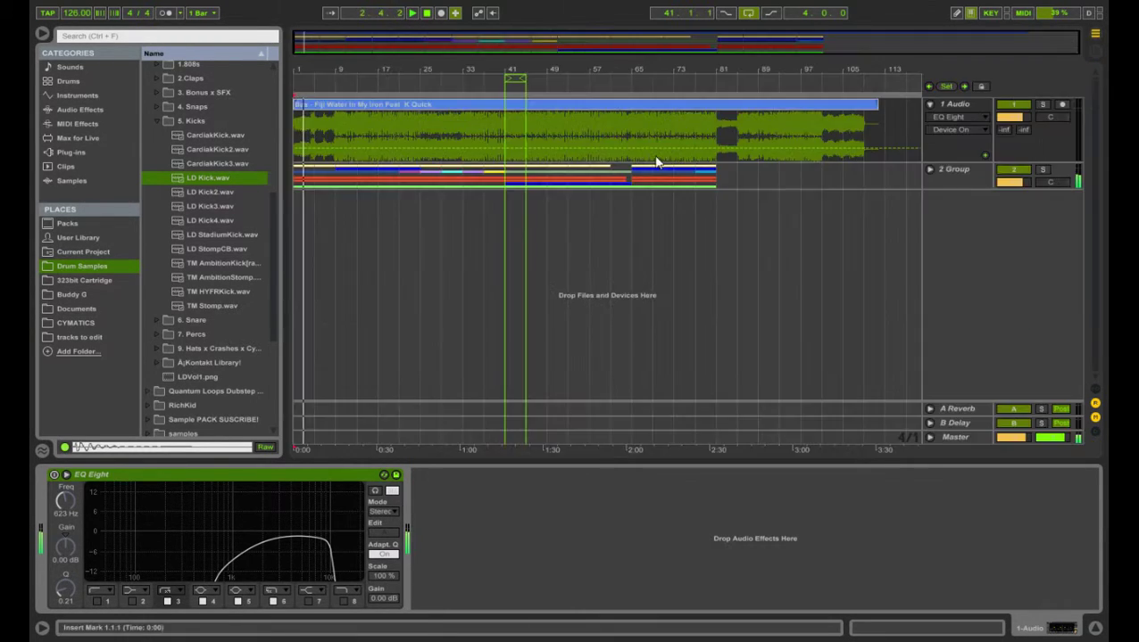
pyautogui.moveTo(303, 69); pyautogui.dragTo(303, 111)
pyautogui.click(929, 169)
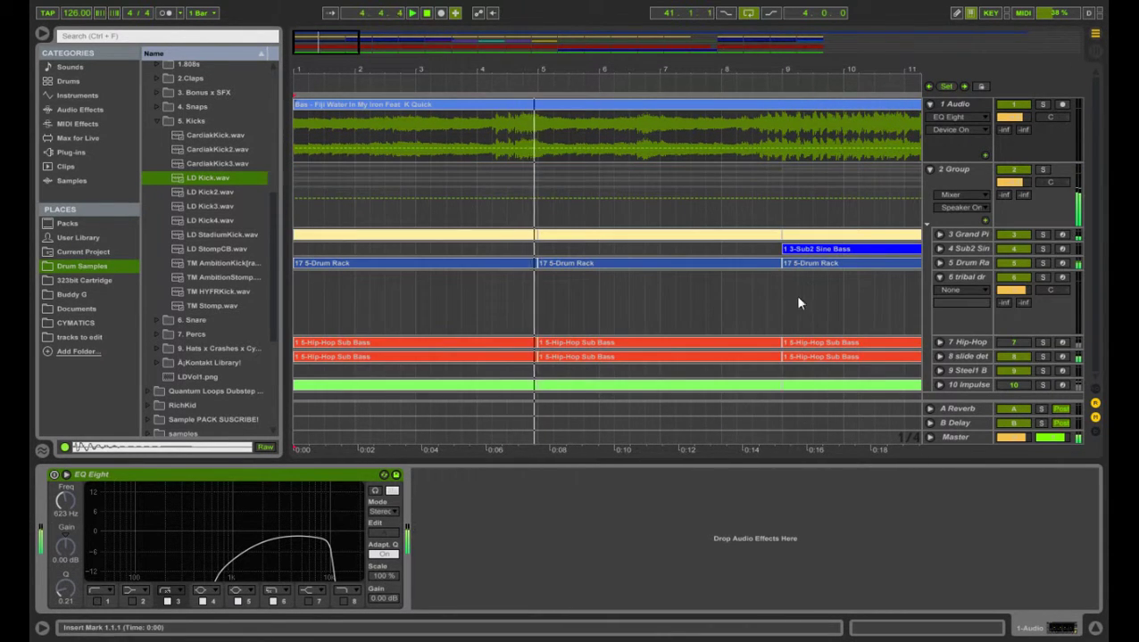
pyautogui.moveTo(602, 71); pyautogui.dragTo(602, 66)
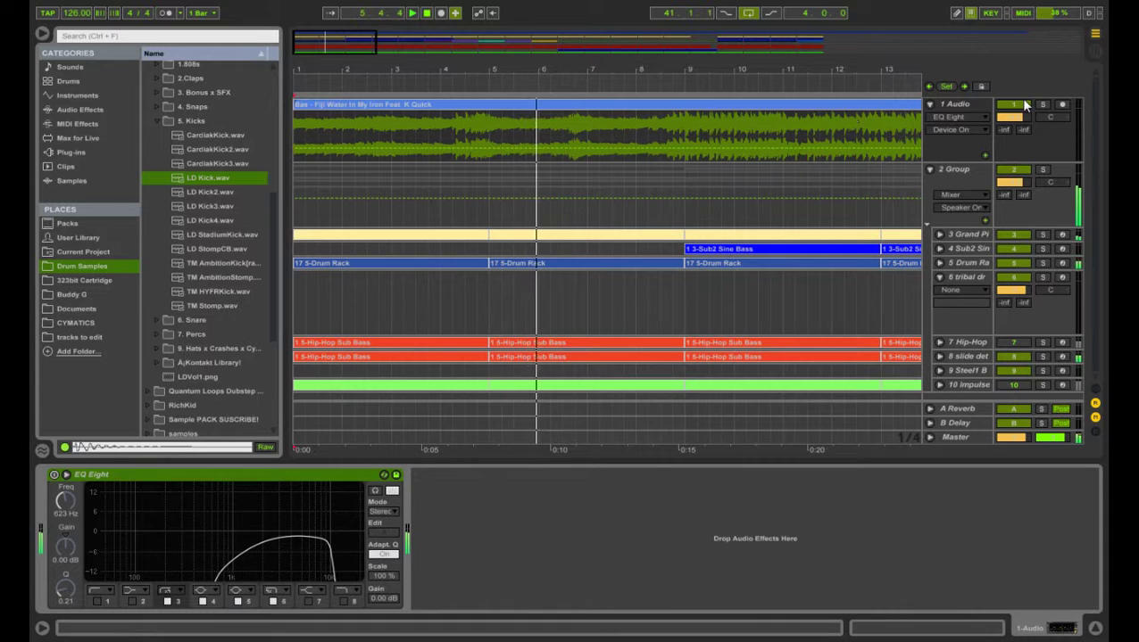
pyautogui.click(929, 104)
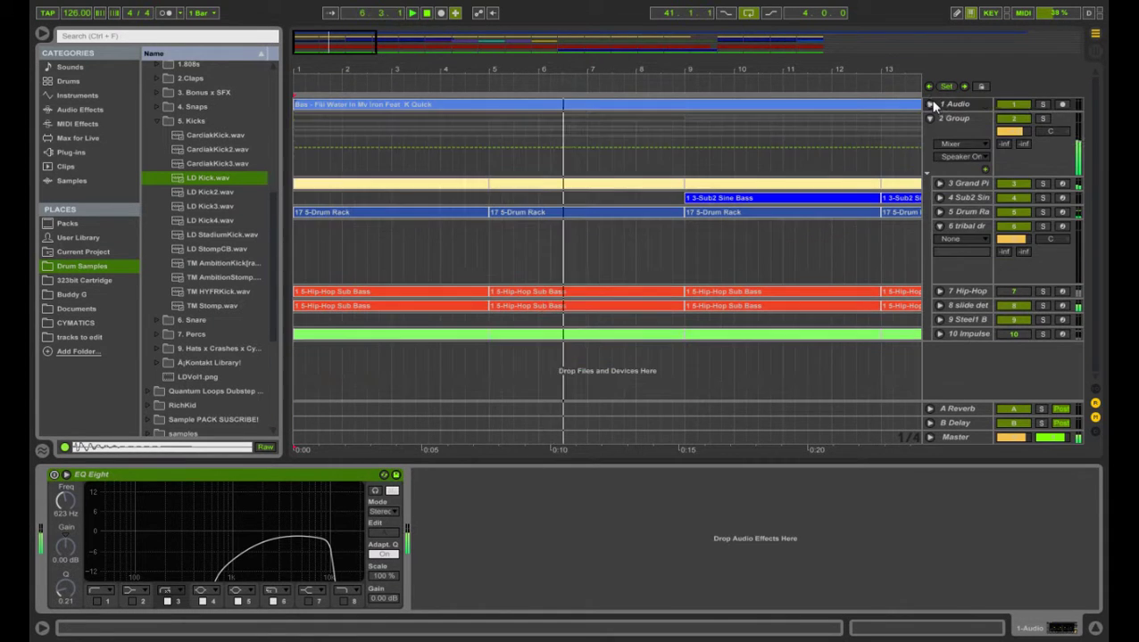
pyautogui.click(39, 36)
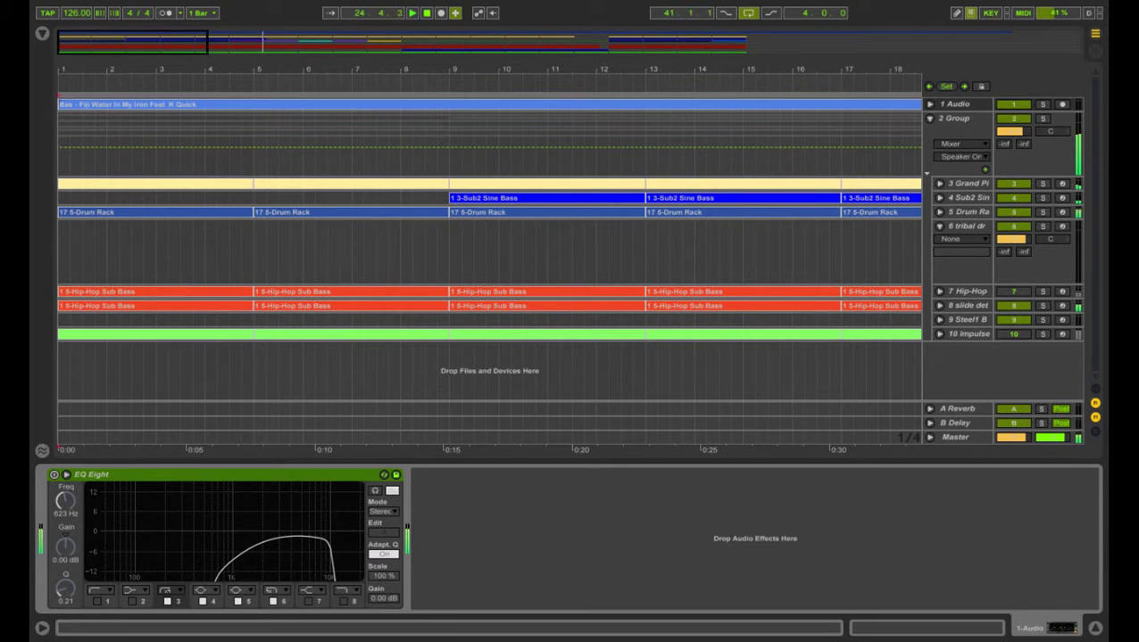
# Follow the playhead and unfold the 5 Drum Rack and 9 Steel1 Basic Guitar tracks to show their notes
pyautogui.click(330, 16)
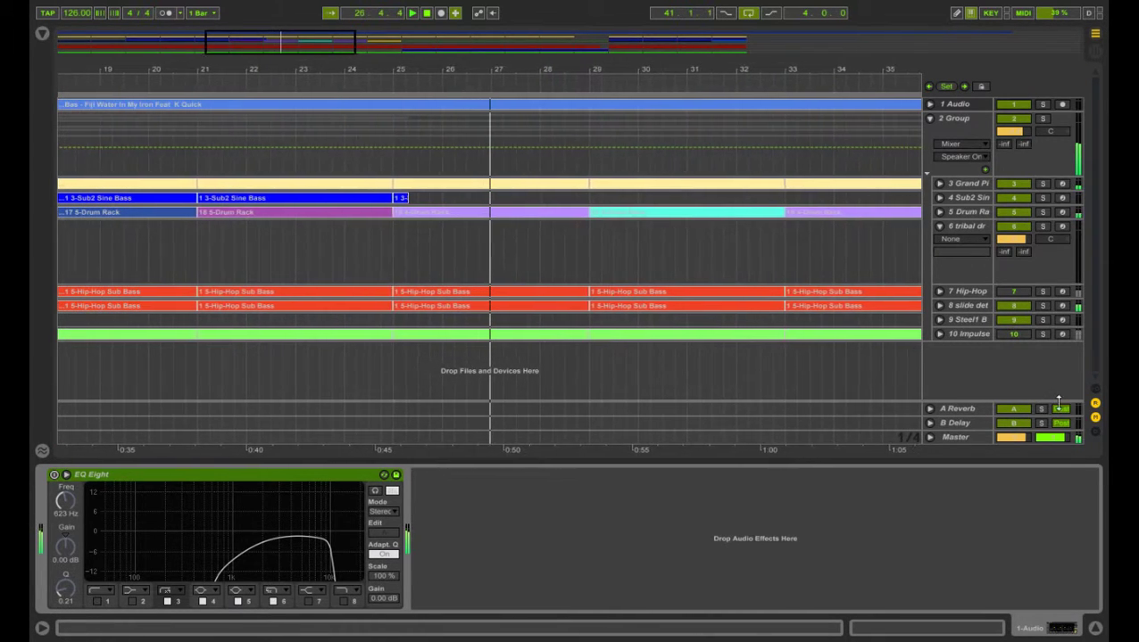
pyautogui.click(939, 210)
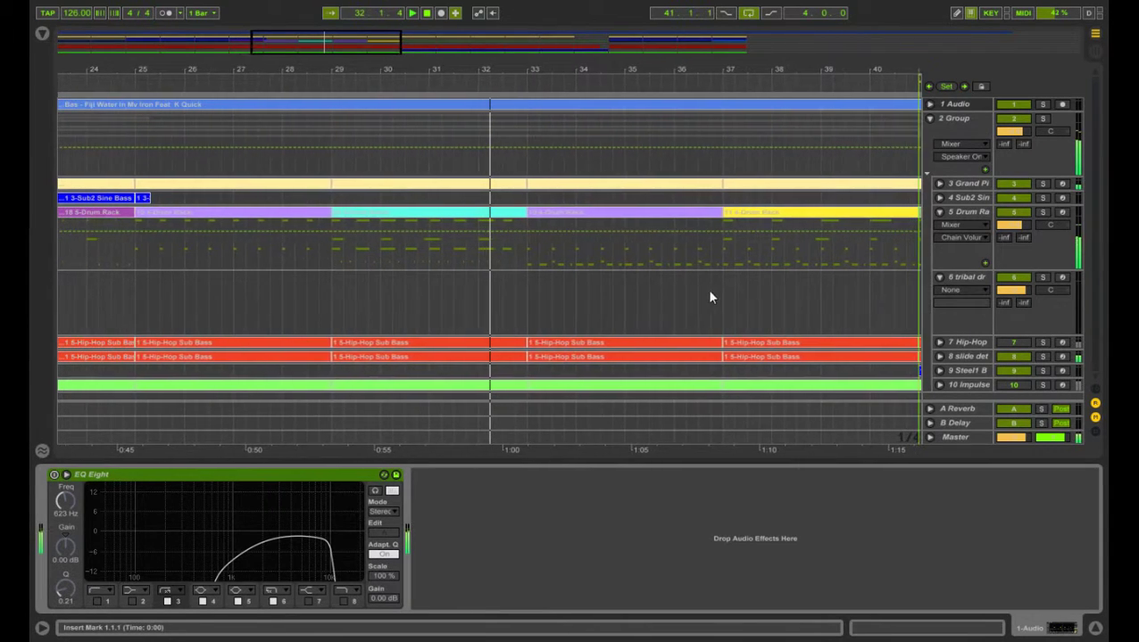
pyautogui.click(815, 306)
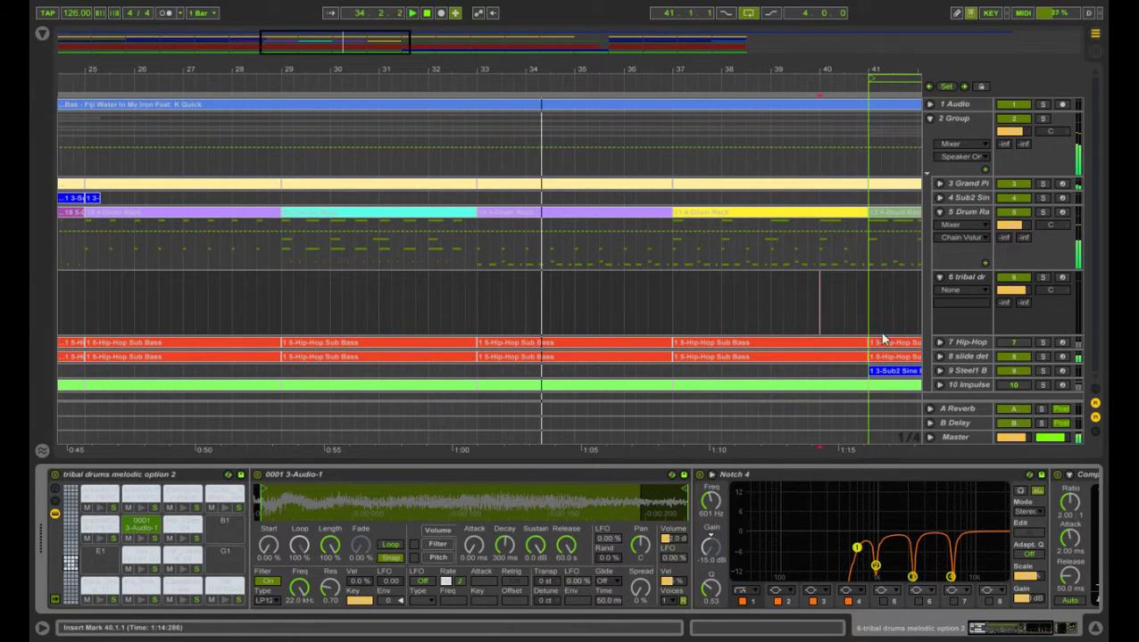
pyautogui.click(939, 371)
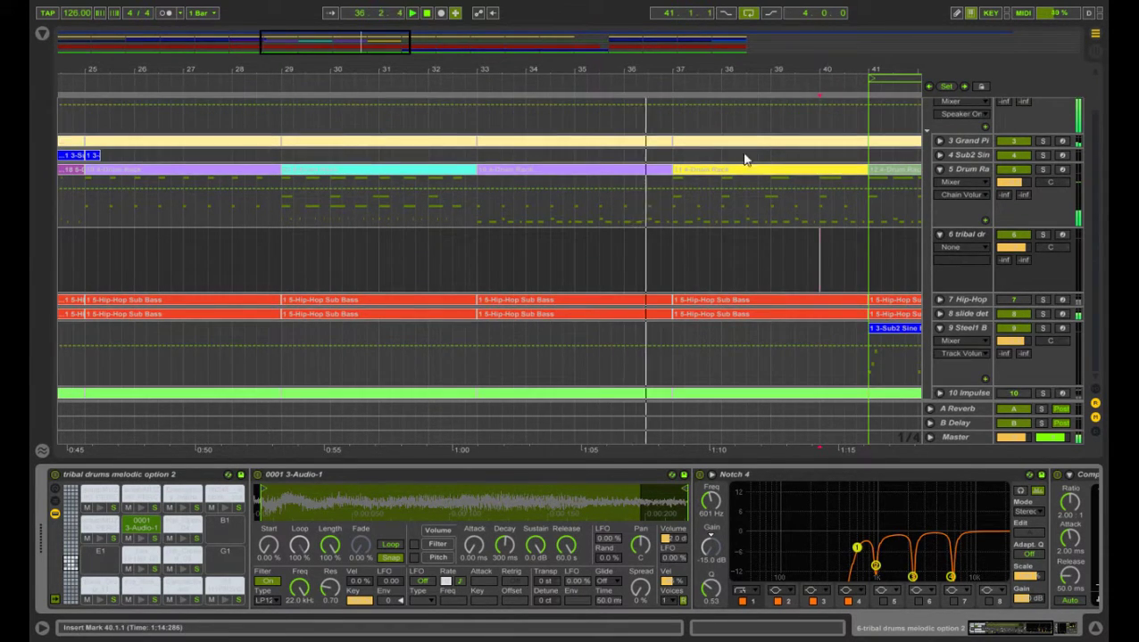
# Turn off the loop and follow playback through to the end of the remake at bar 81
pyautogui.click(330, 13)
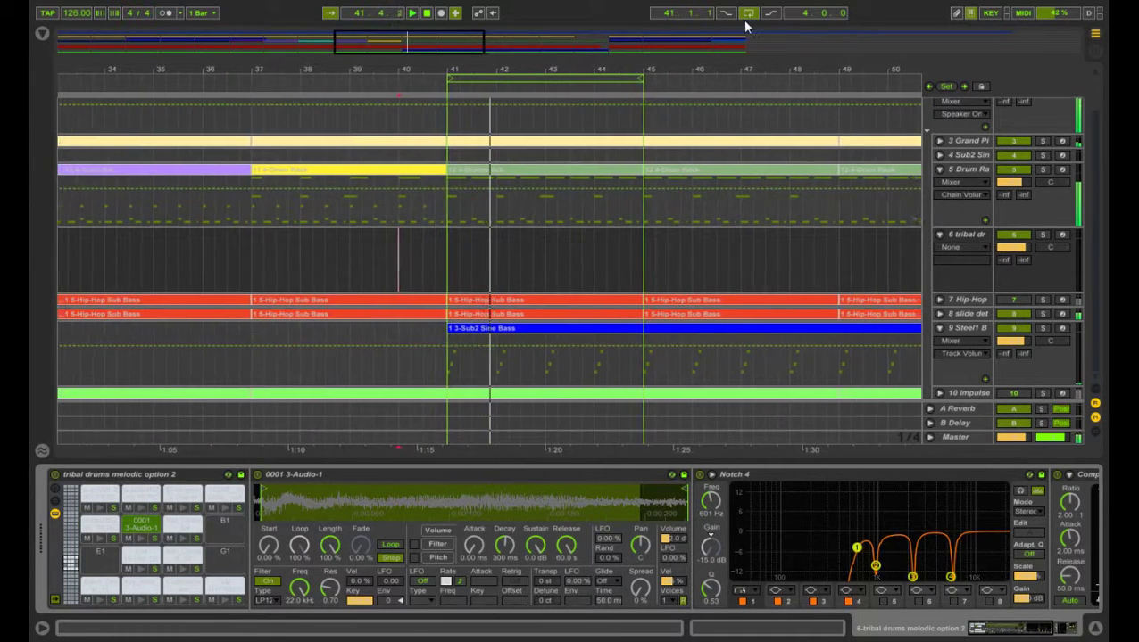
pyautogui.click(789, 264)
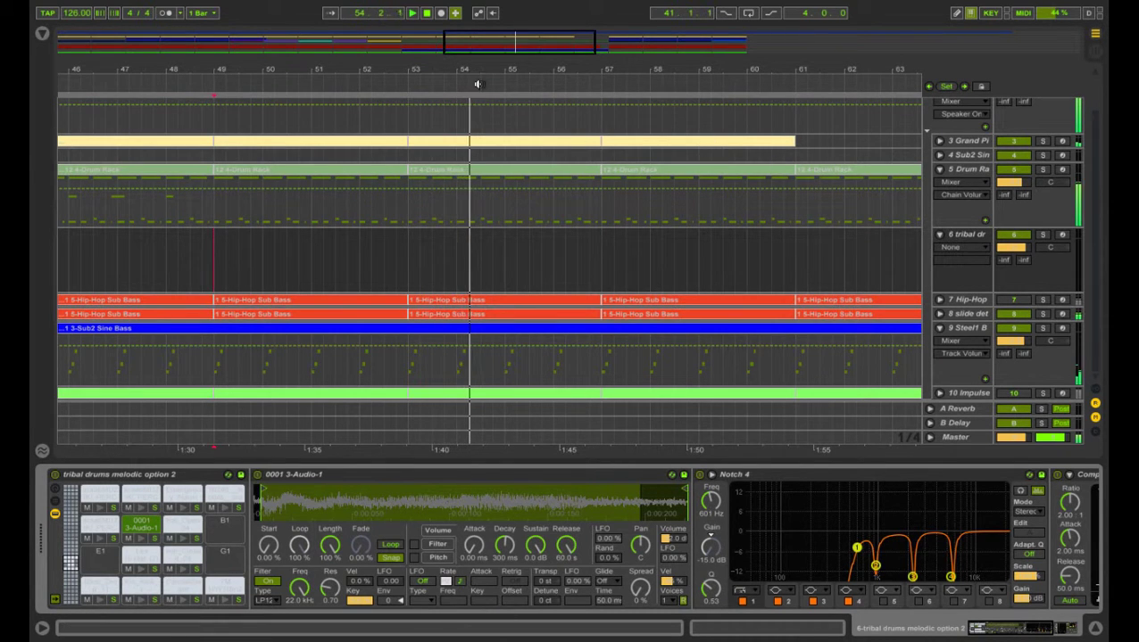
pyautogui.click(330, 12)
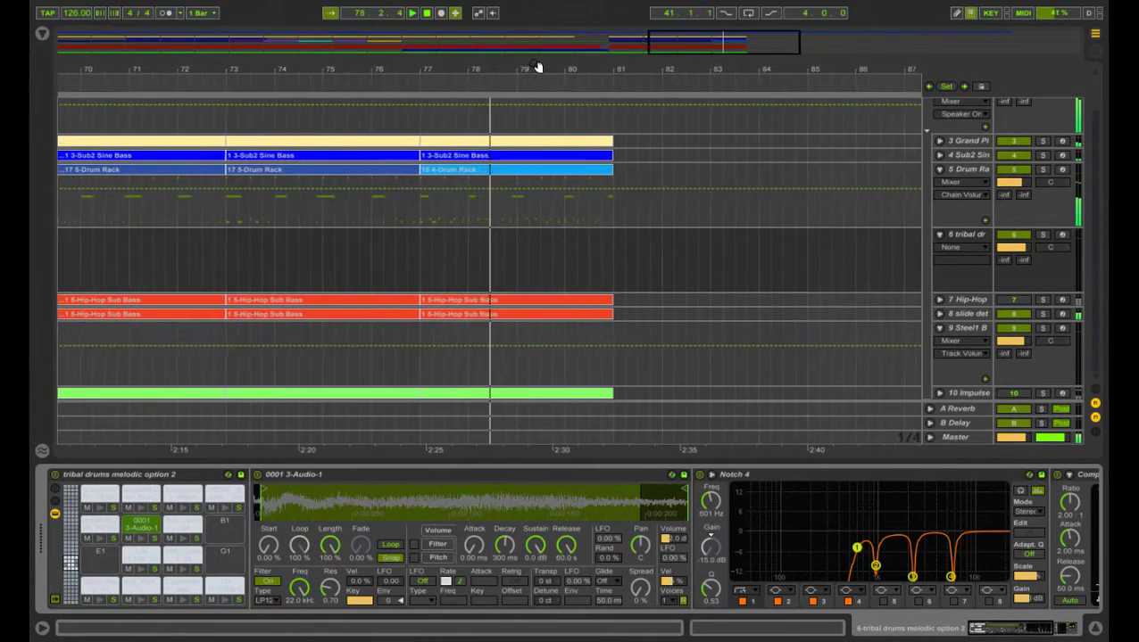
pyautogui.scroll(3, 475, 219)
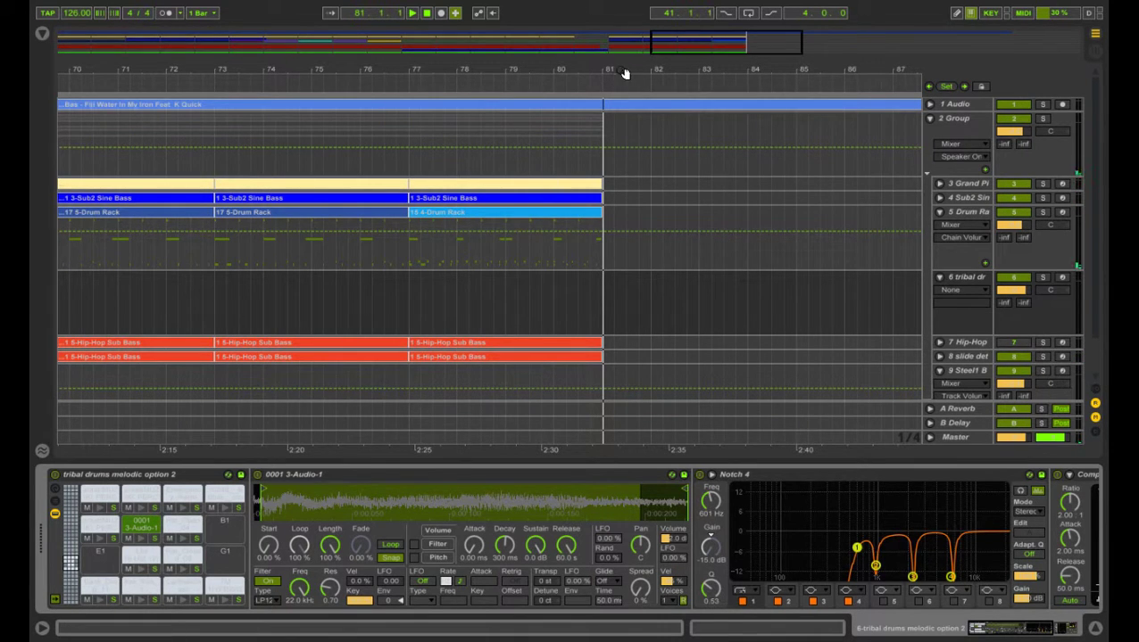
# Unfold track 1 and start playback from bar 85, where the remake has no more clips
pyautogui.press('-')
pyautogui.press('-')
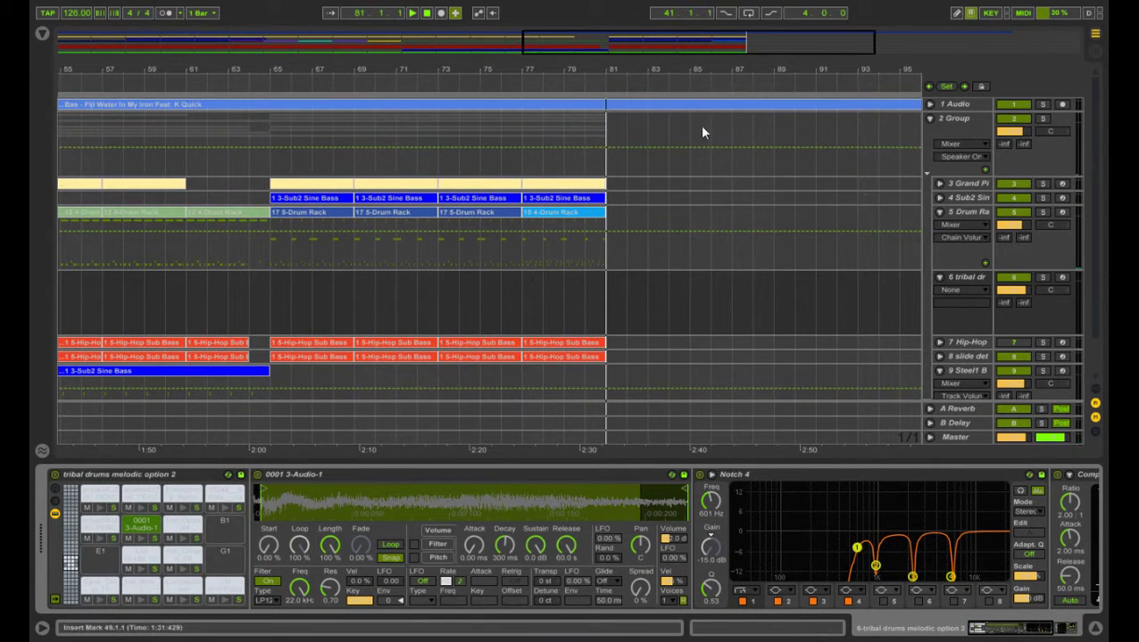
pyautogui.click(930, 105)
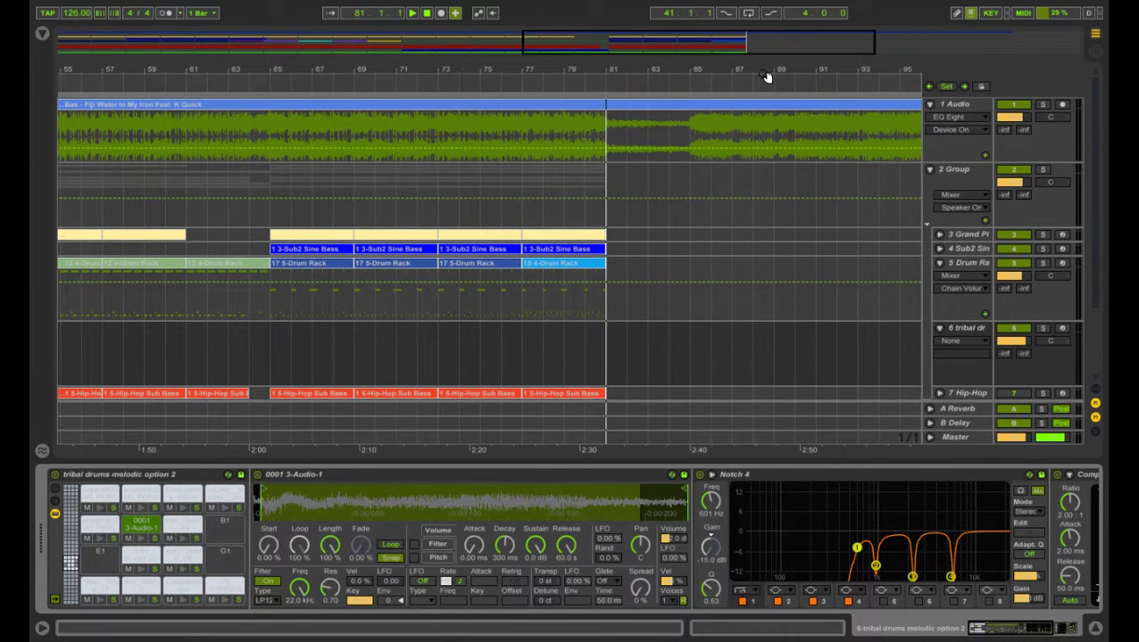
pyautogui.moveTo(766, 77); pyautogui.dragTo(390, 64)
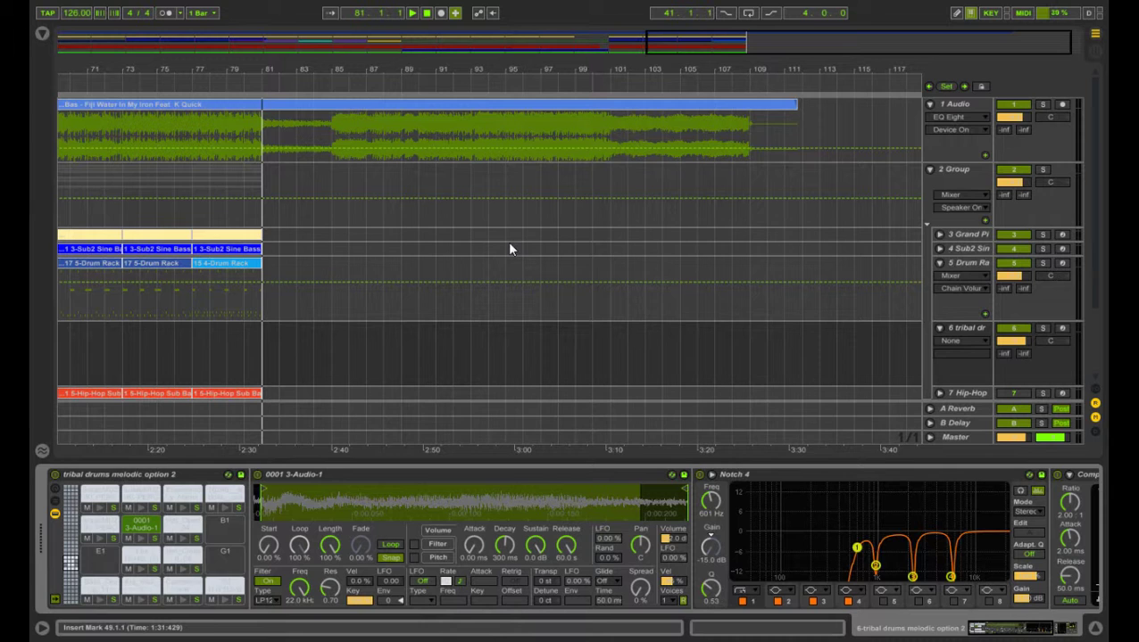
pyautogui.click(331, 140)
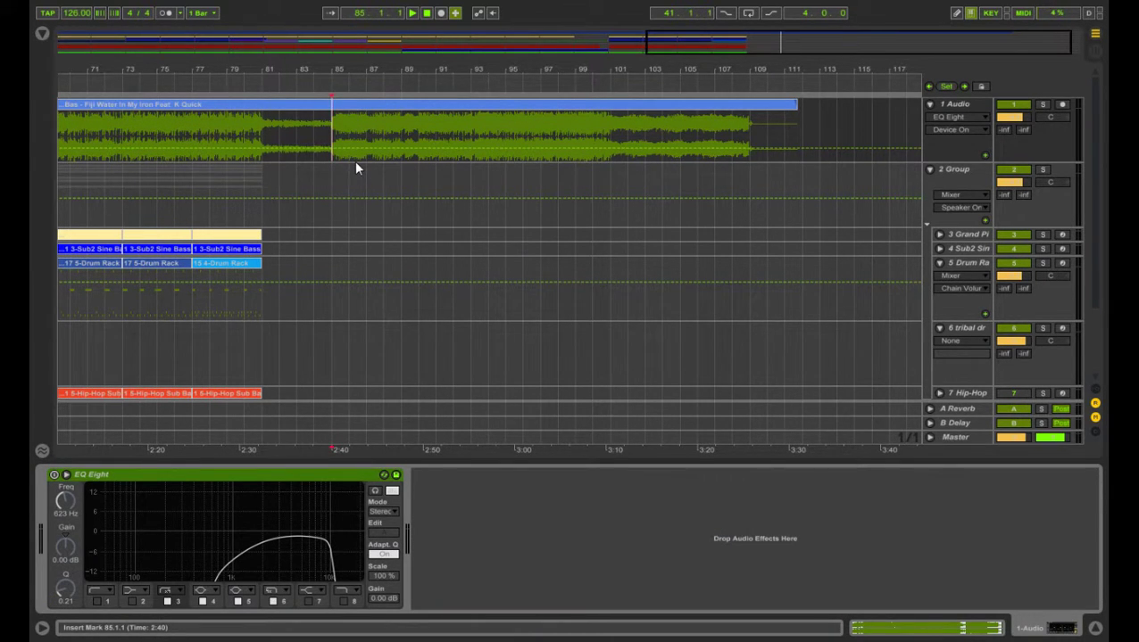
pyautogui.press('space')
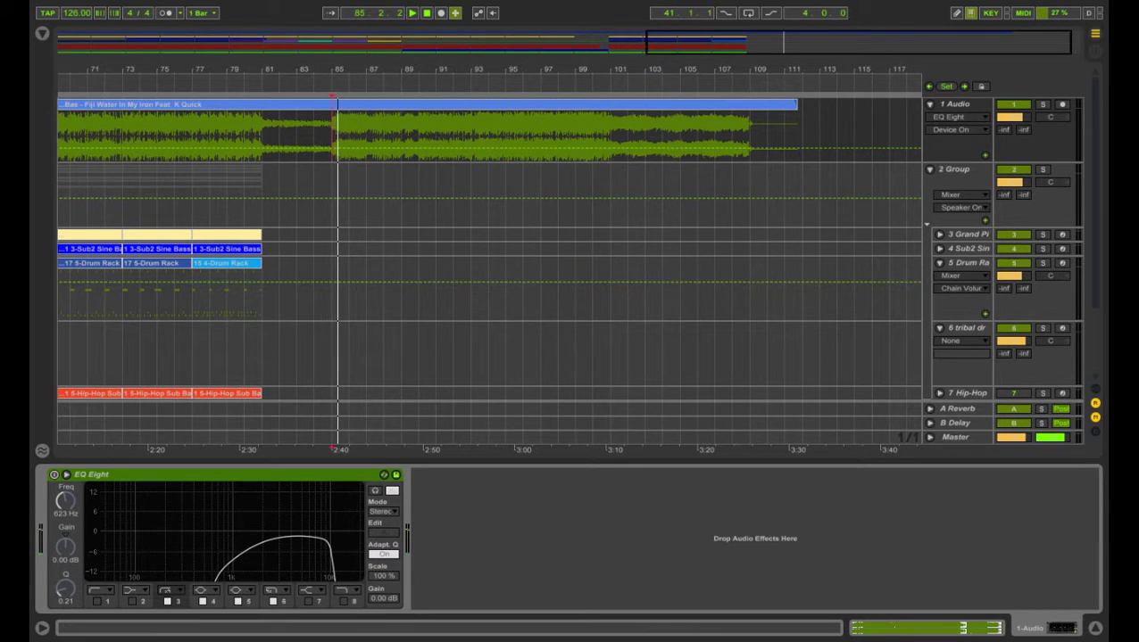
# Crossfade the master to A in Session view with track 1 soloed and play the original's ending in Arrangement view
pyautogui.click(1094, 54)
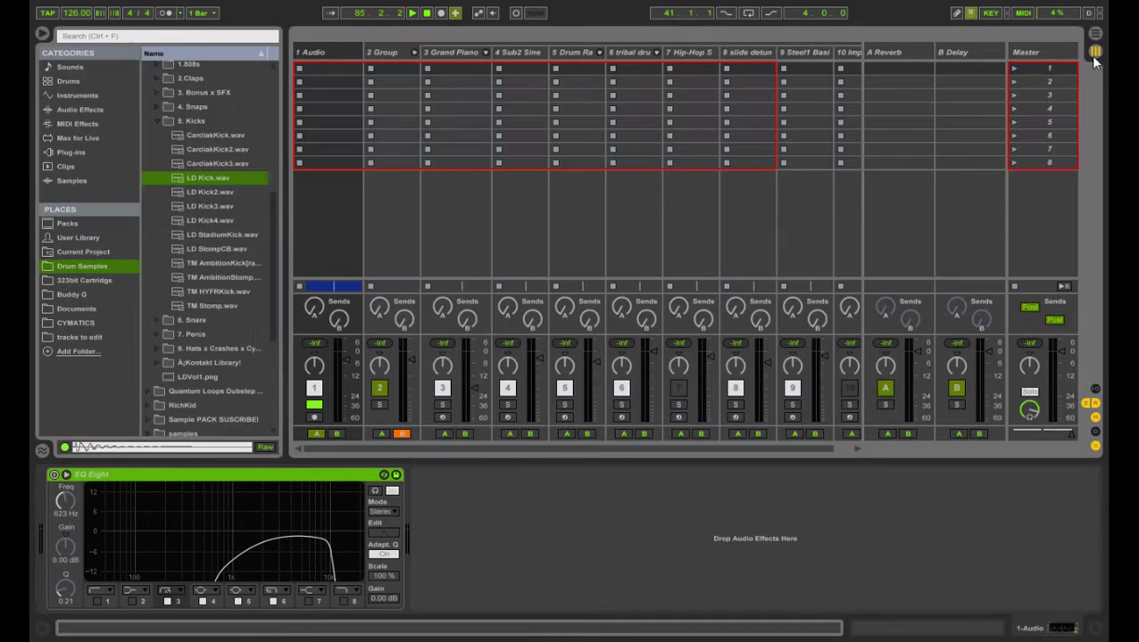
pyautogui.click(1040, 434)
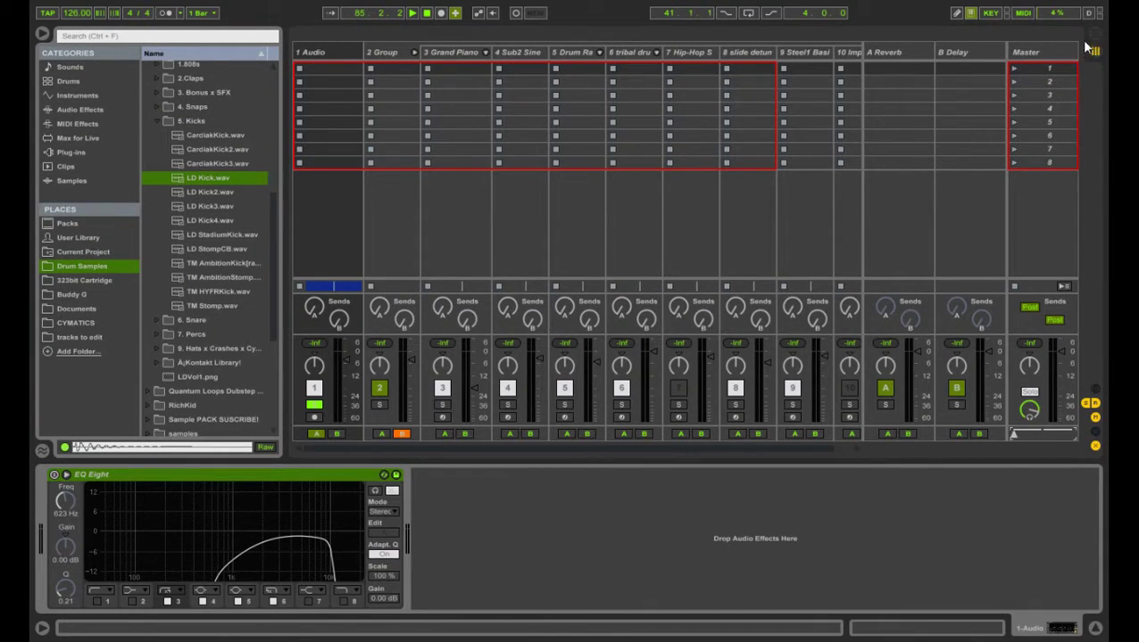
pyautogui.click(1093, 35)
pyautogui.press('space')
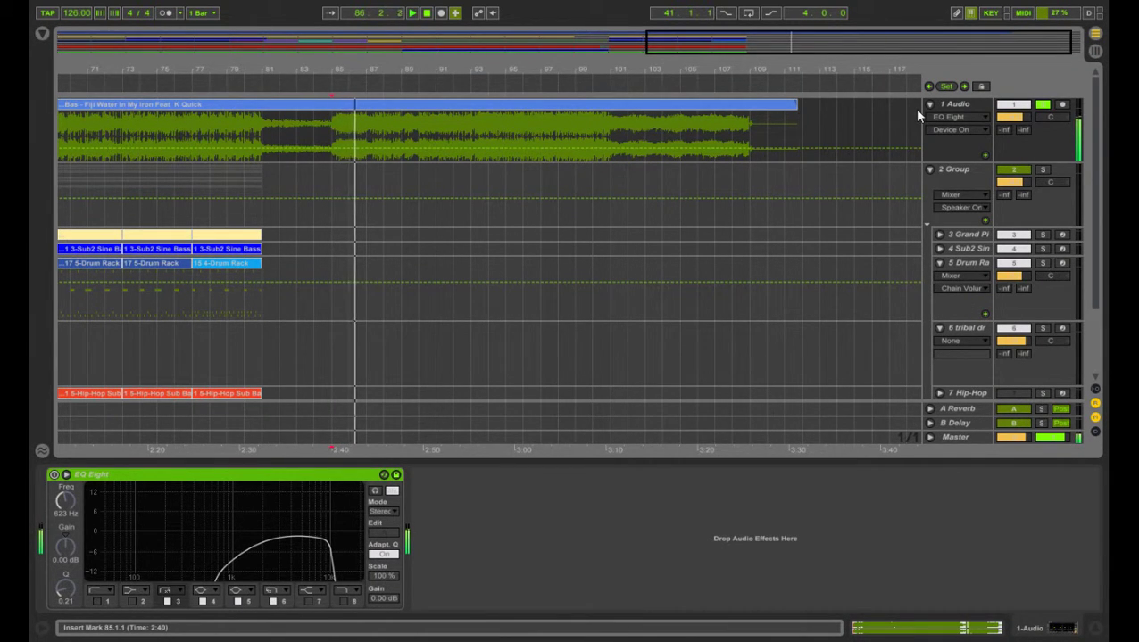
# Activate track 1's EQ Eight and set band 3 to 228 Hz and band 6 to 11.0 kHz
pyautogui.press('space')
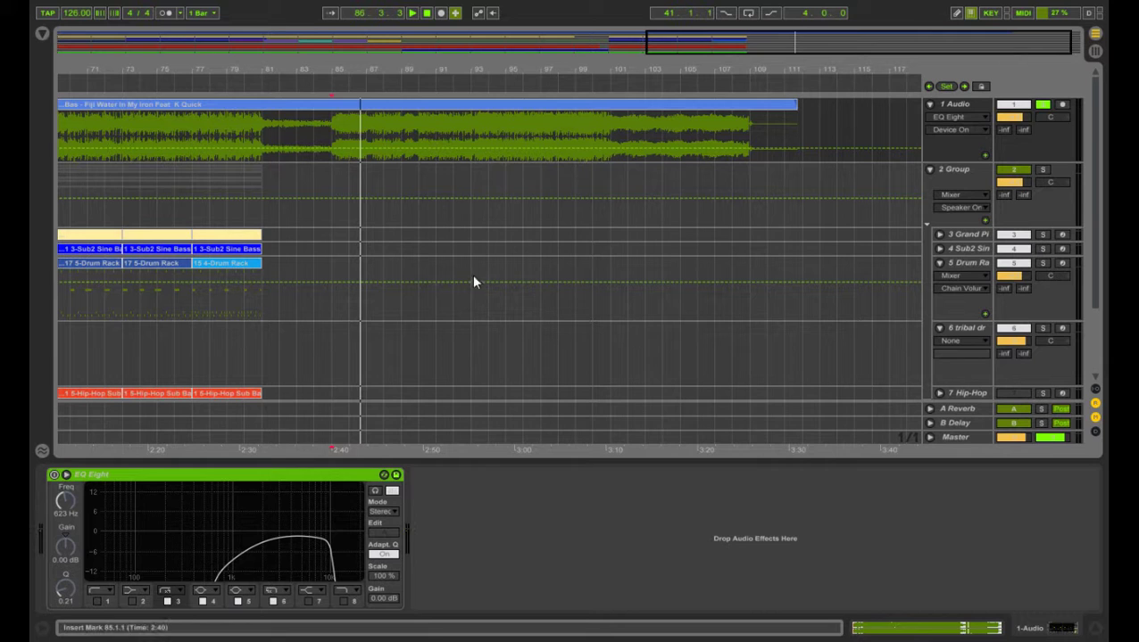
pyautogui.click(54, 476)
pyautogui.press('space')
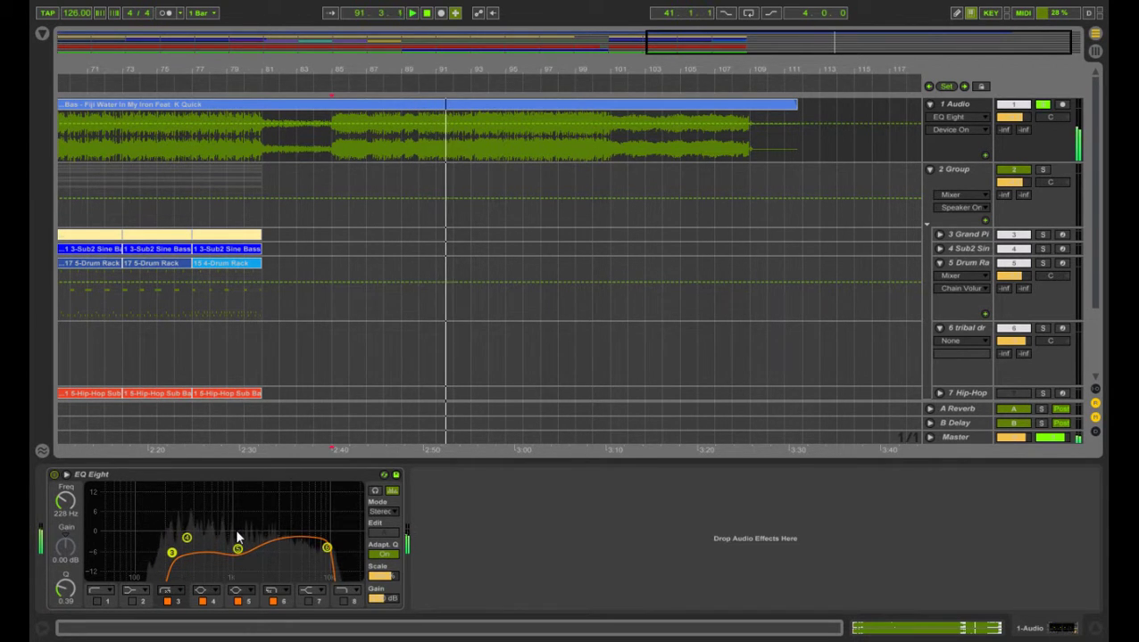
pyautogui.moveTo(327, 547); pyautogui.dragTo(330, 528)
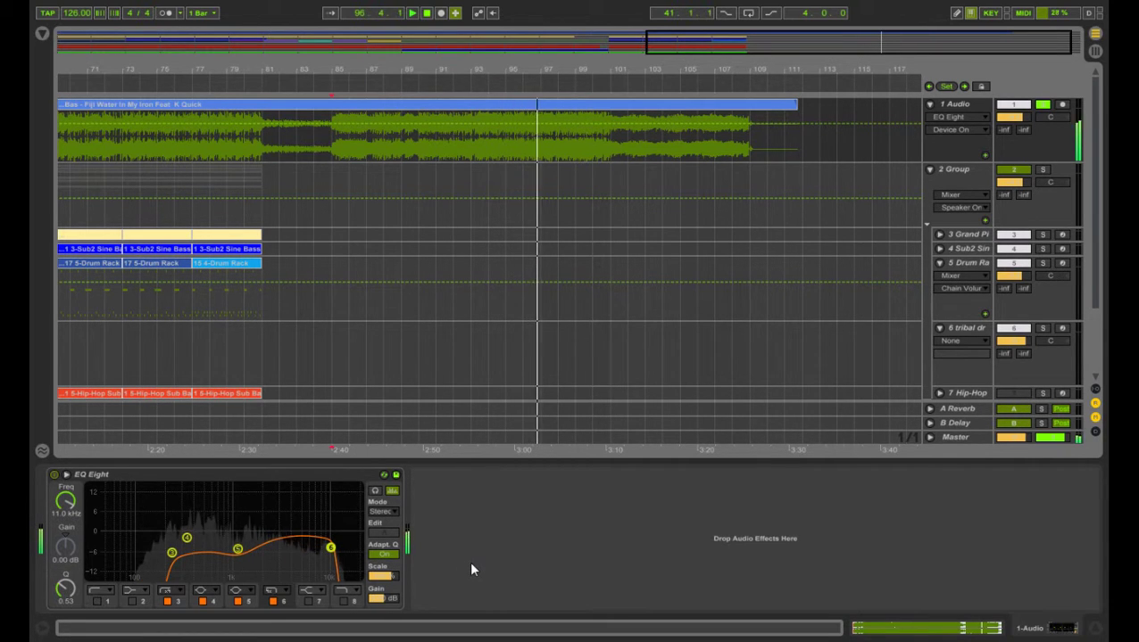
# Set band 3 of track 1's EQ Eight to 224 Hz and turn off the track's solo
pyautogui.click(172, 553)
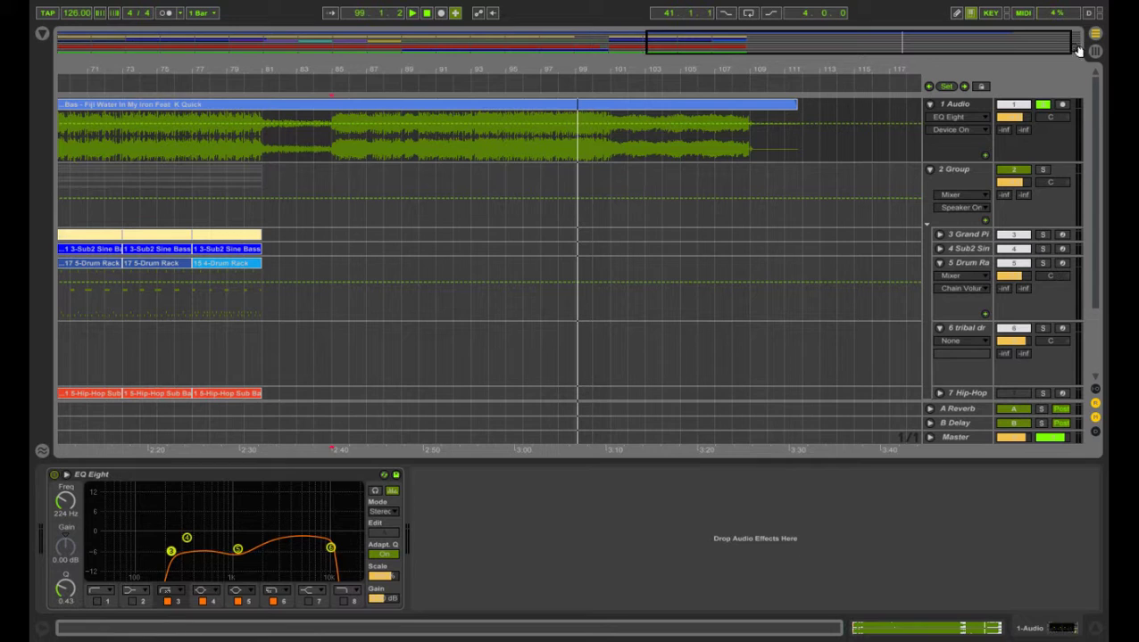
pyautogui.click(1048, 105)
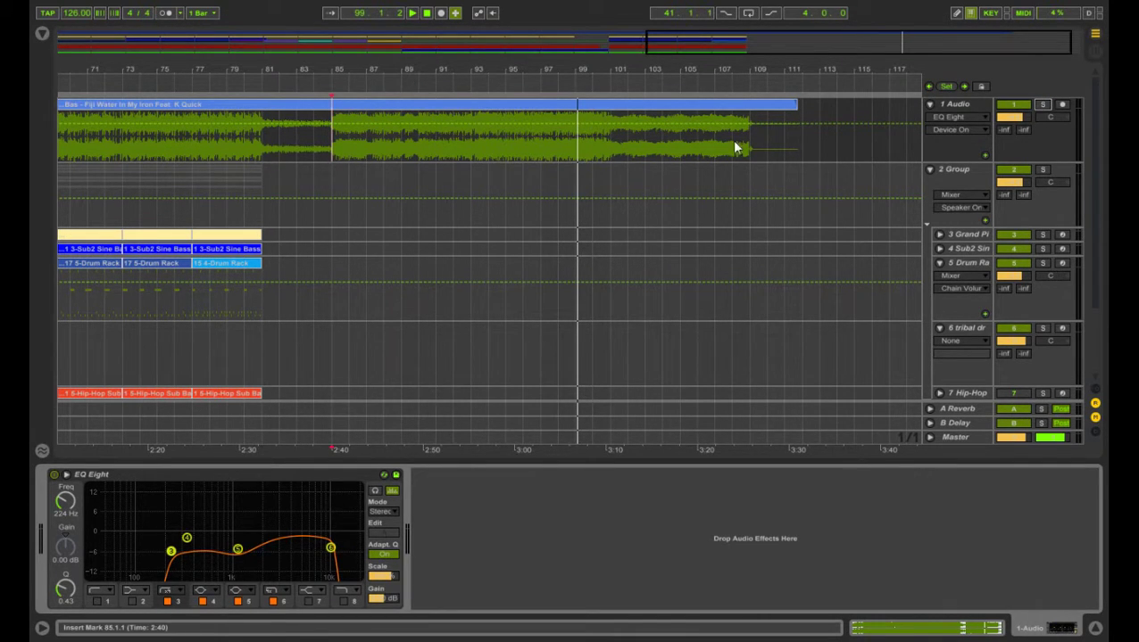
# Look over the full-length arrangement from the original's audio track down to the Impulse track, and return the playback position to 1.1.1
pyautogui.click(573, 152)
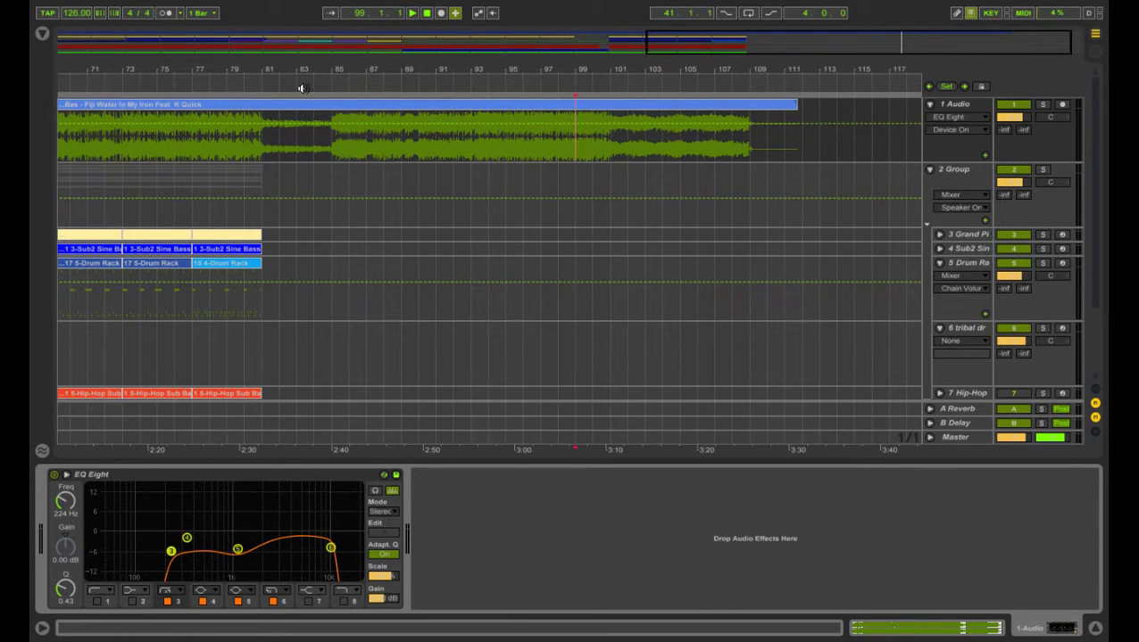
pyautogui.moveTo(303, 88); pyautogui.dragTo(303, 49)
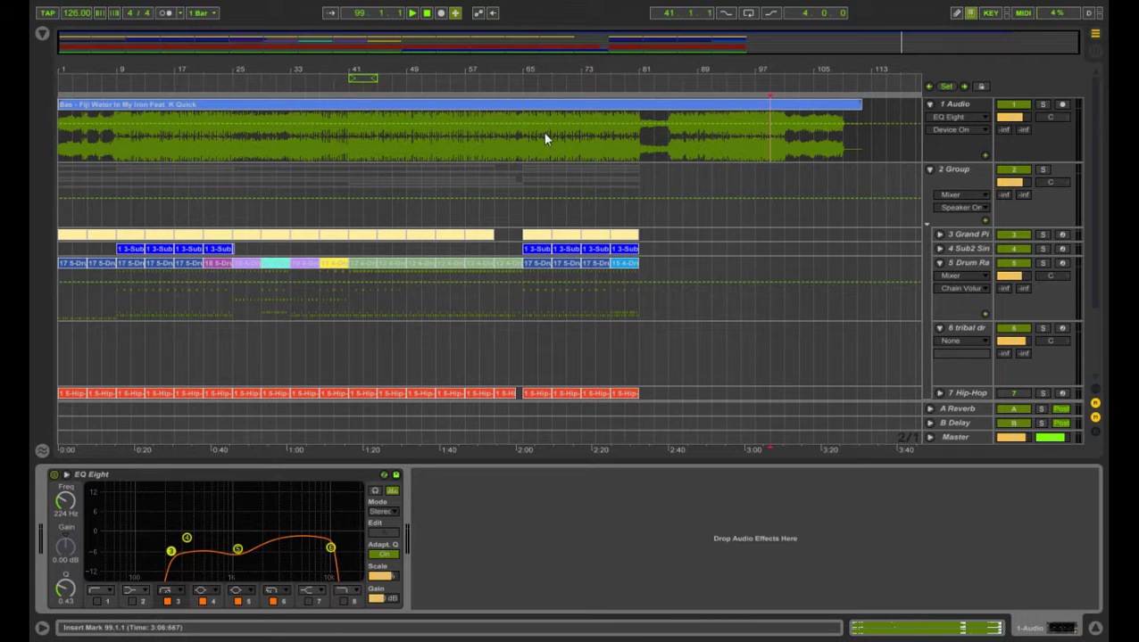
pyautogui.scroll(-5, 275, 305)
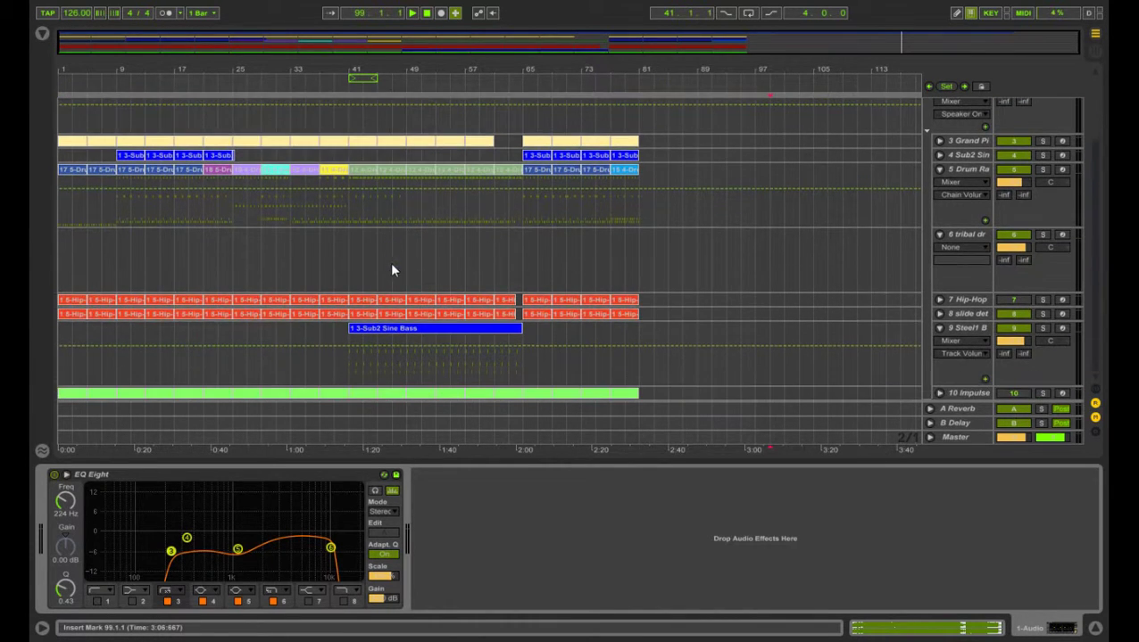
pyautogui.scroll(4, 555, 265)
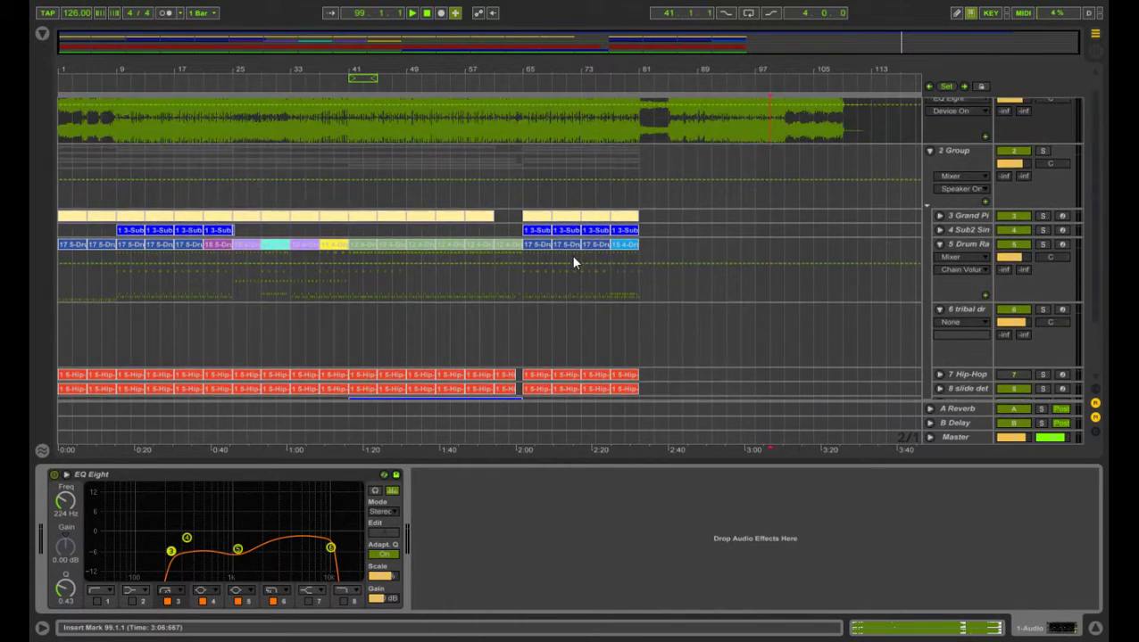
pyautogui.scroll(-4, 570, 254)
pyautogui.scroll(3, 517, 293)
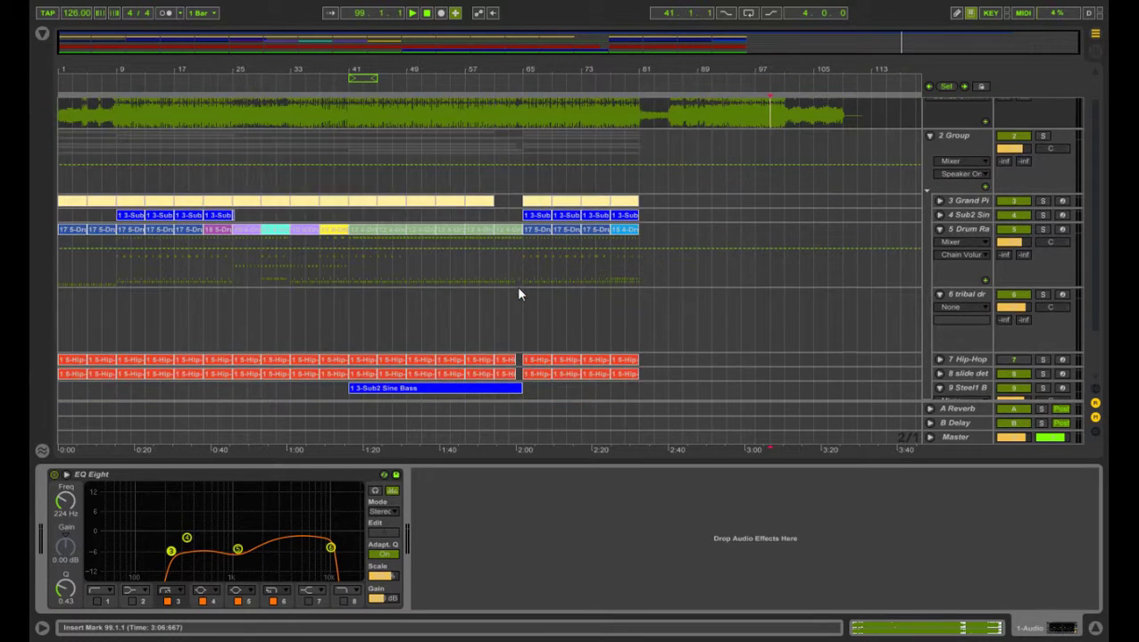
pyautogui.scroll(-3, 514, 303)
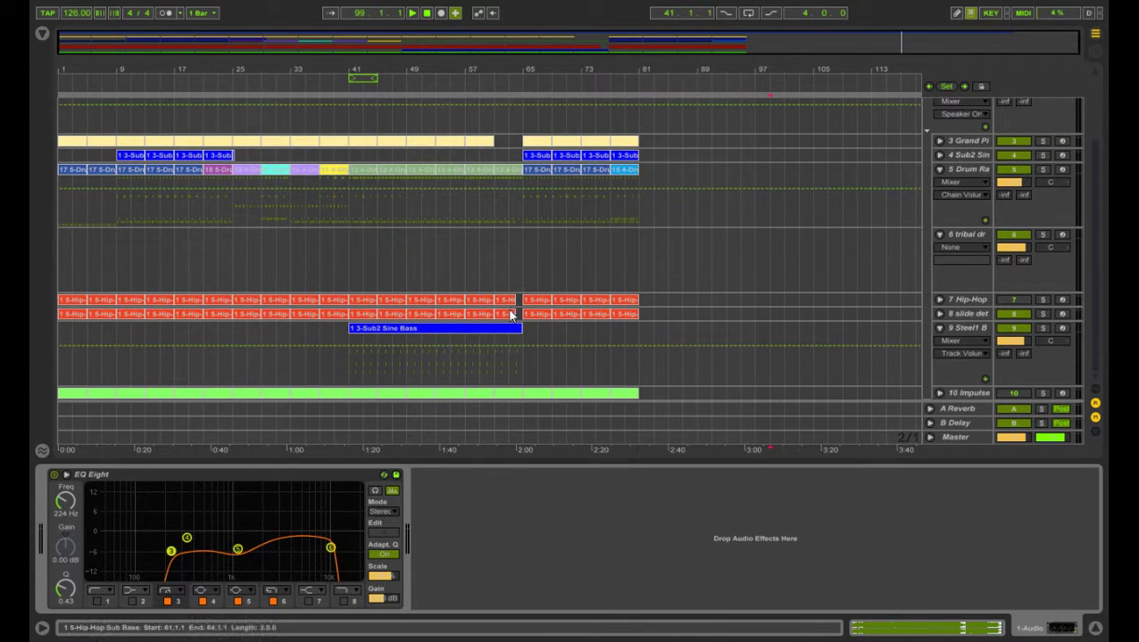
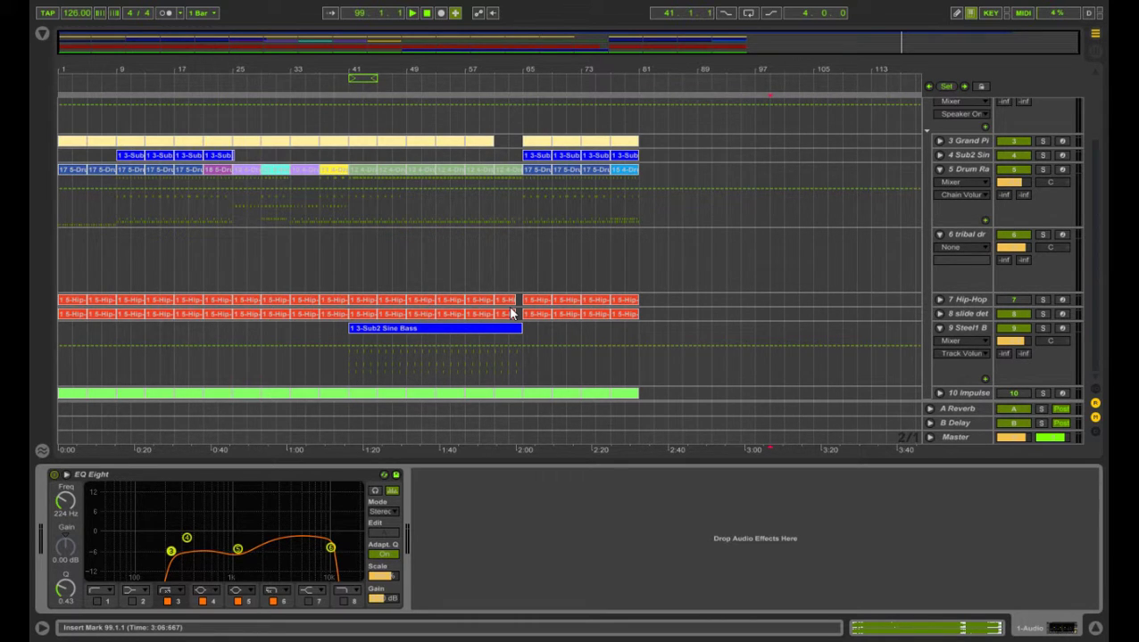
pyautogui.click(426, 14)
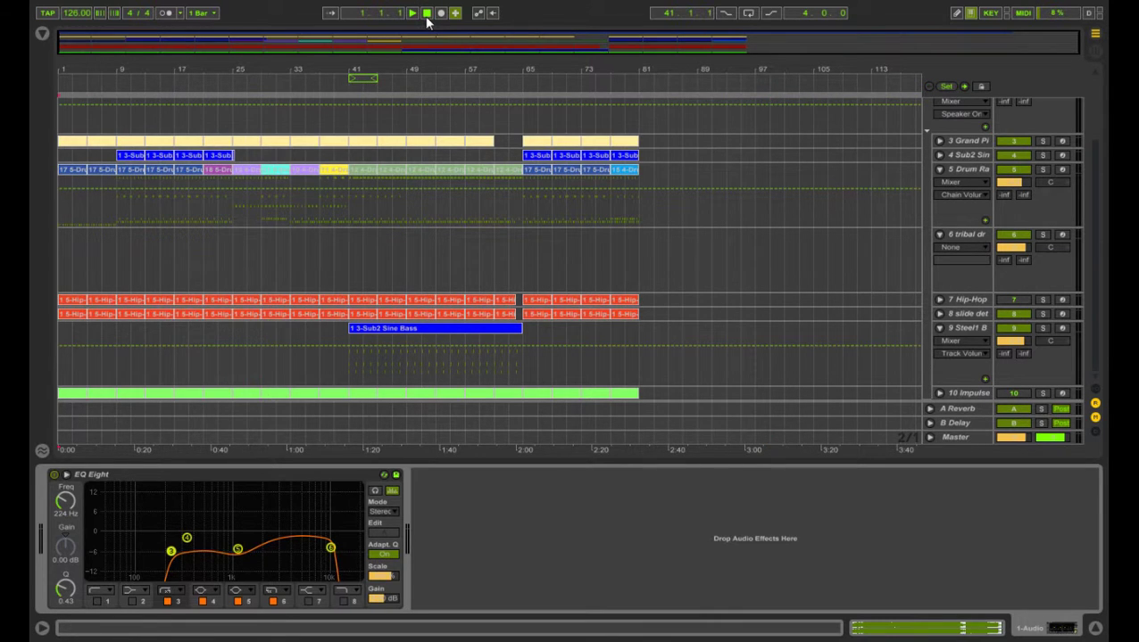
pyautogui.click(437, 72)
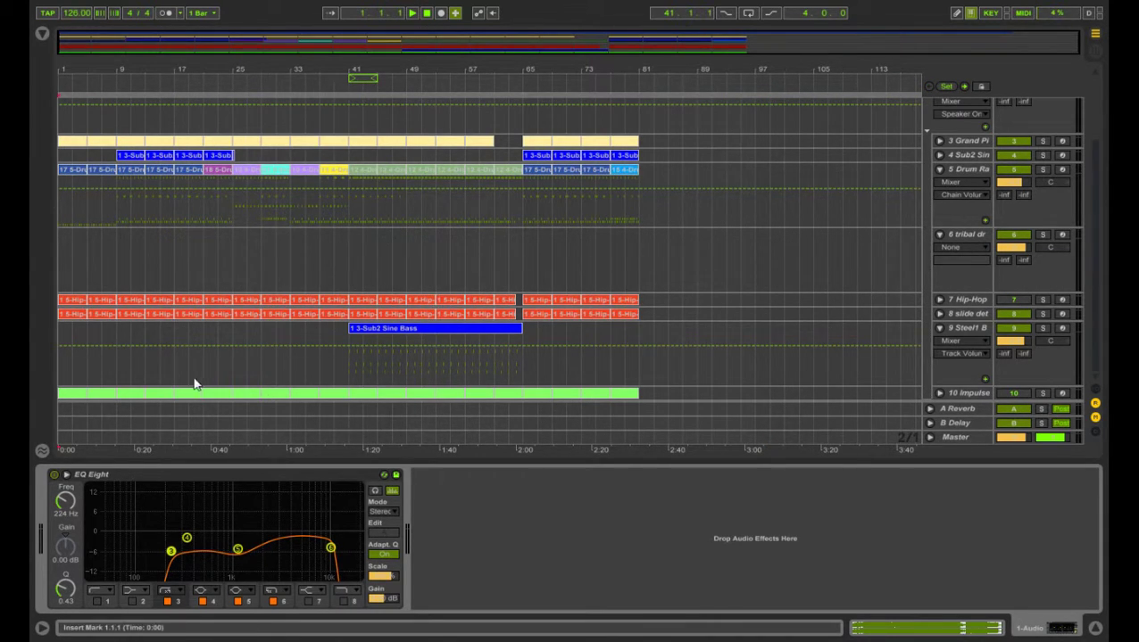